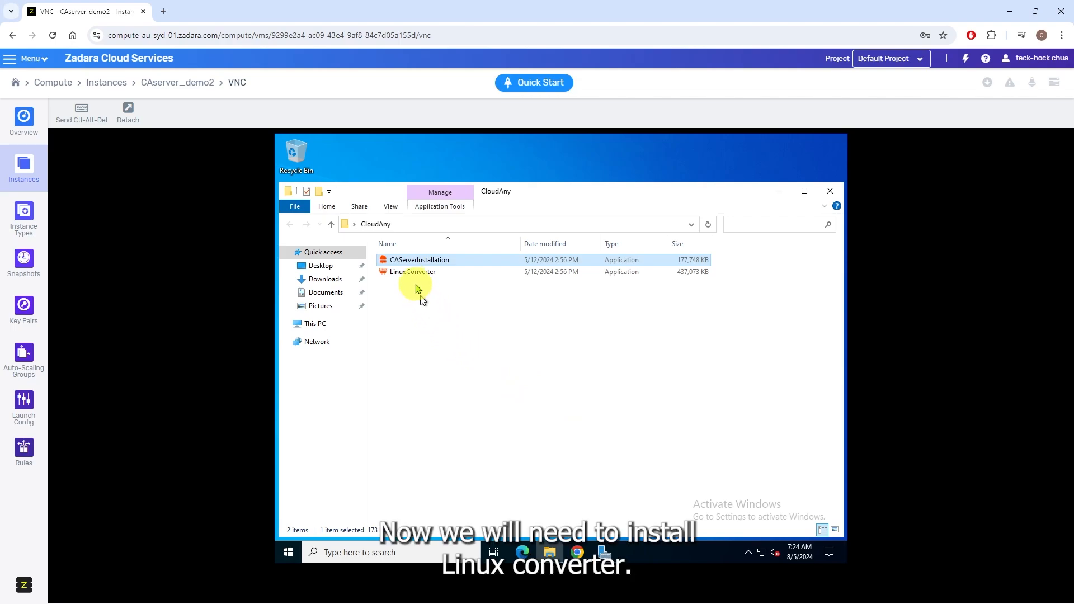
Run the LinuxConverter installer as administrator, confirm the install, and minimize the CloudAny folder window
left_click(414, 274)
right_click(415, 279)
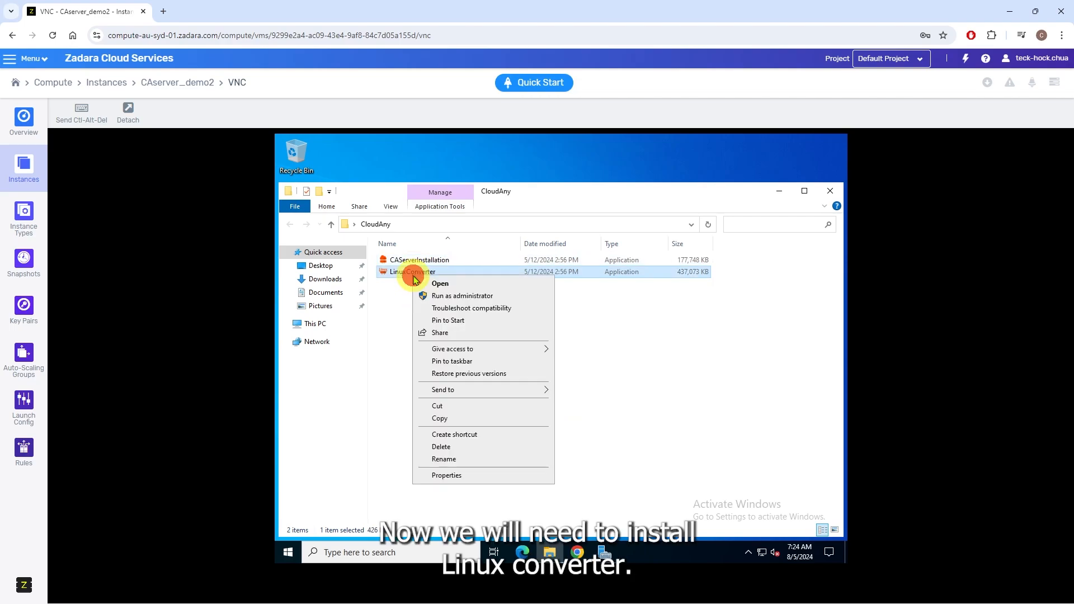
left_click(434, 298)
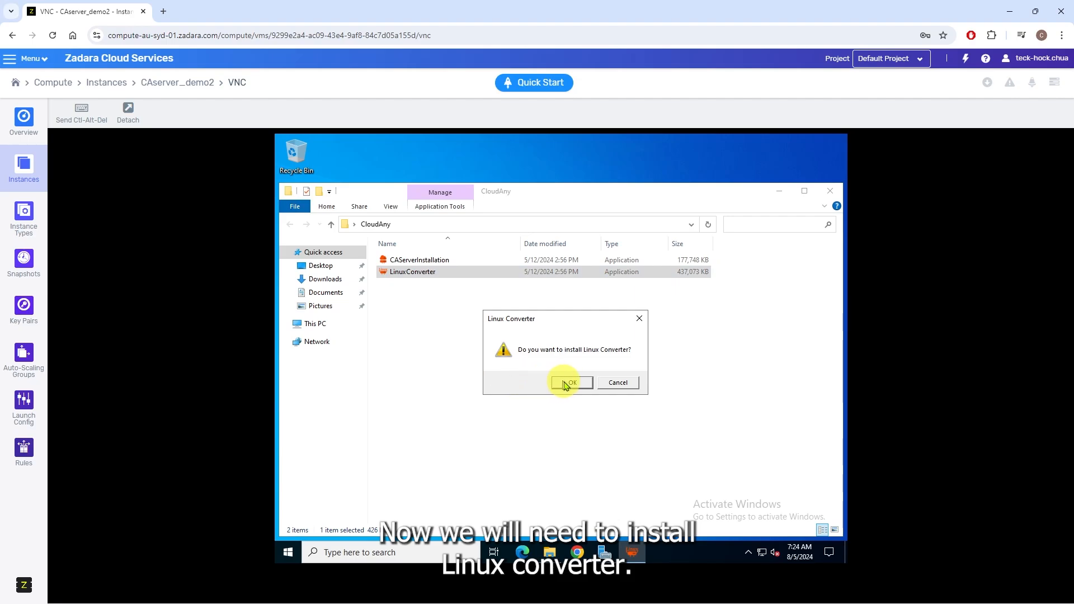
left_click(565, 384)
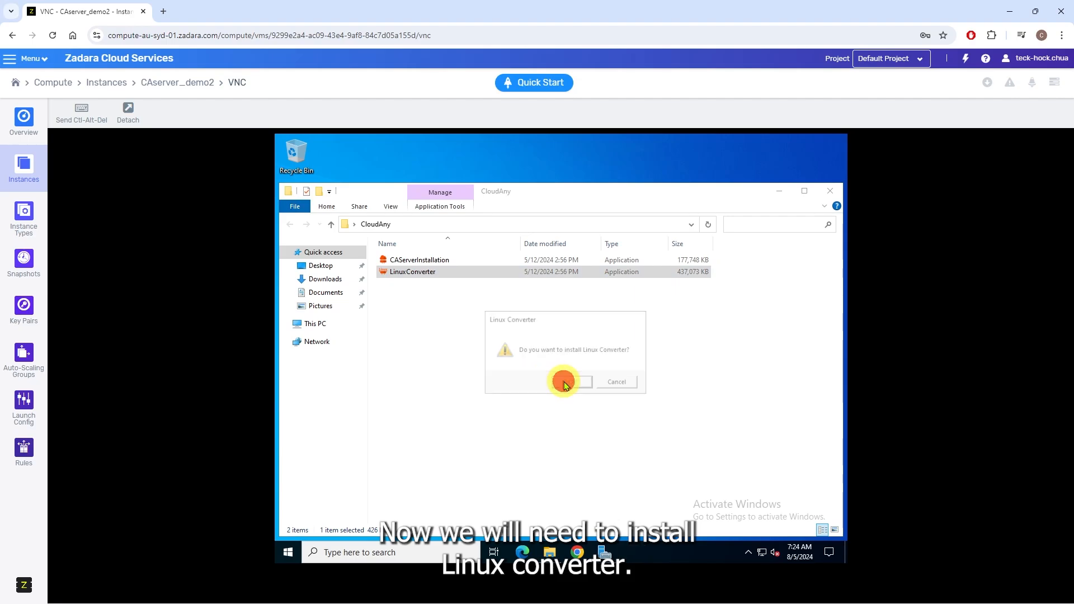
left_click(779, 192)
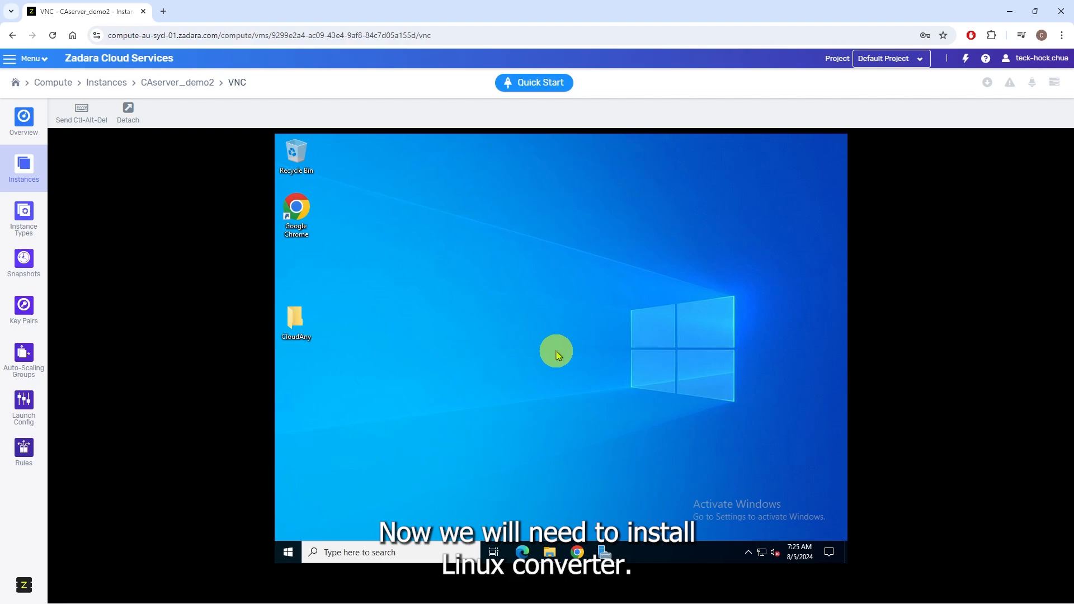
Acknowledge the Linux Converter install, copy CAserver_demo2's Elastic IP, and switch to the CloudAny login tab
left_click(509, 321)
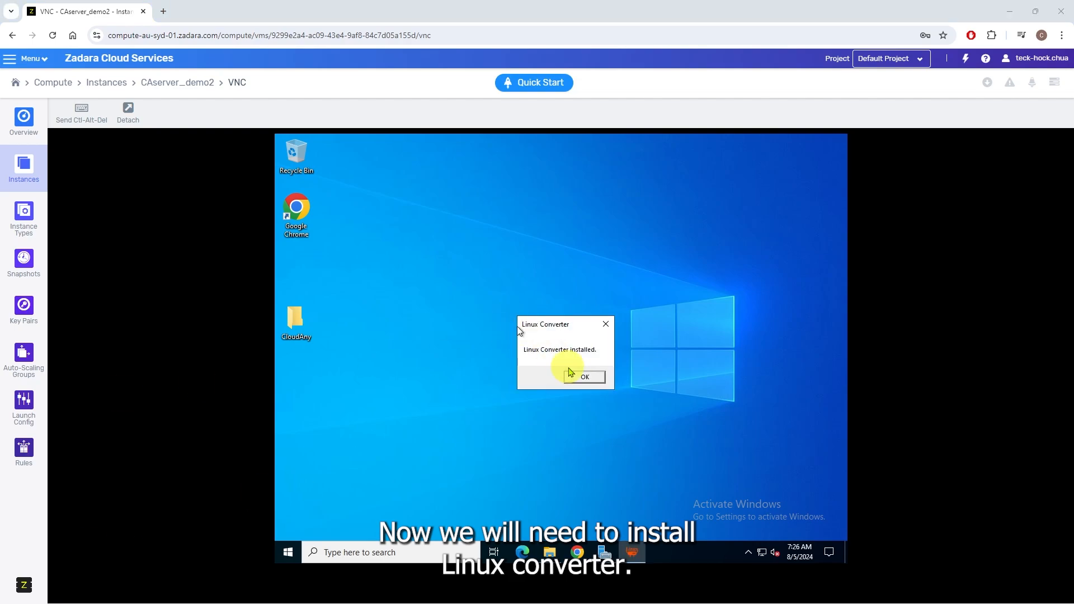
left_click(580, 373)
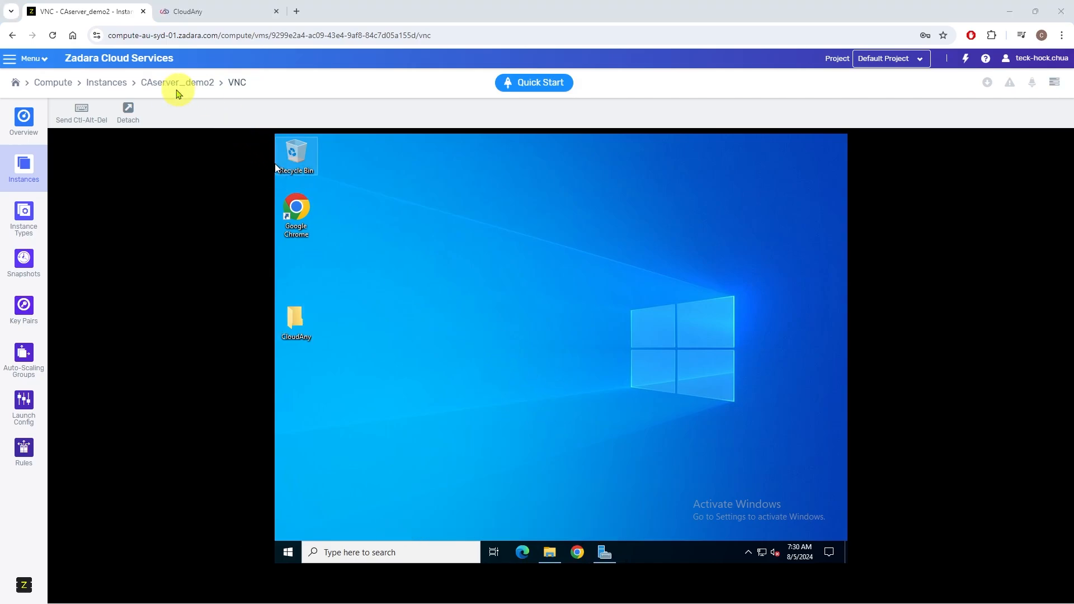
left_click(151, 84)
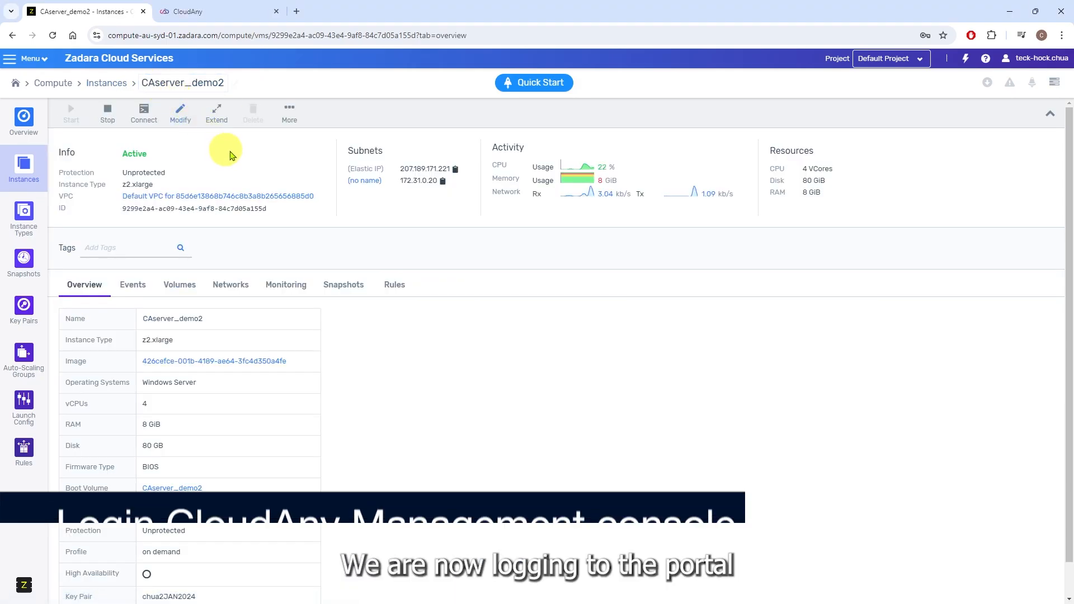
double_click(432, 169)
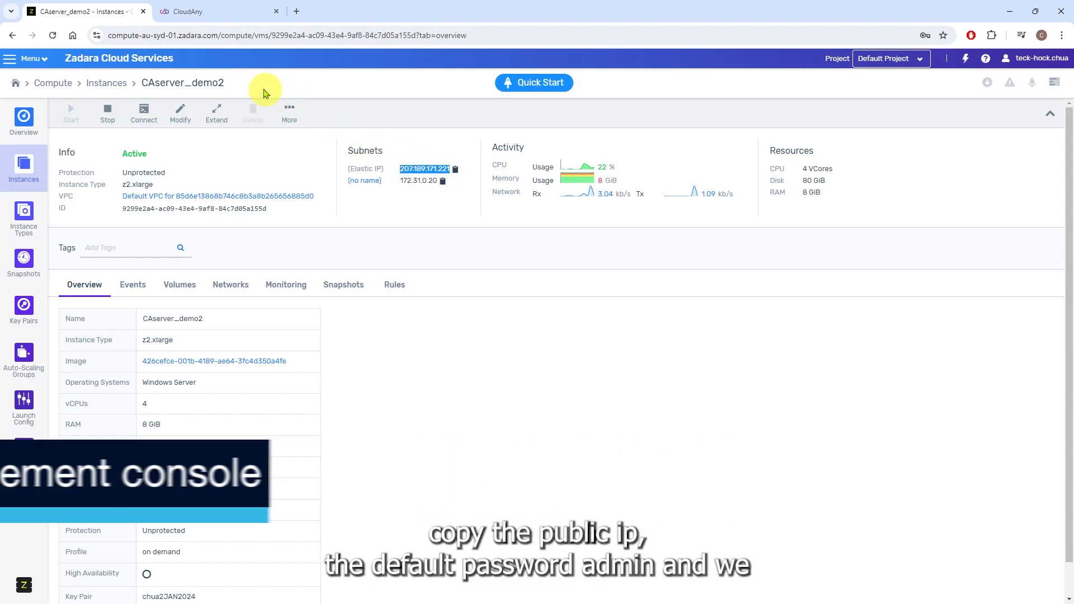
left_click(207, 11)
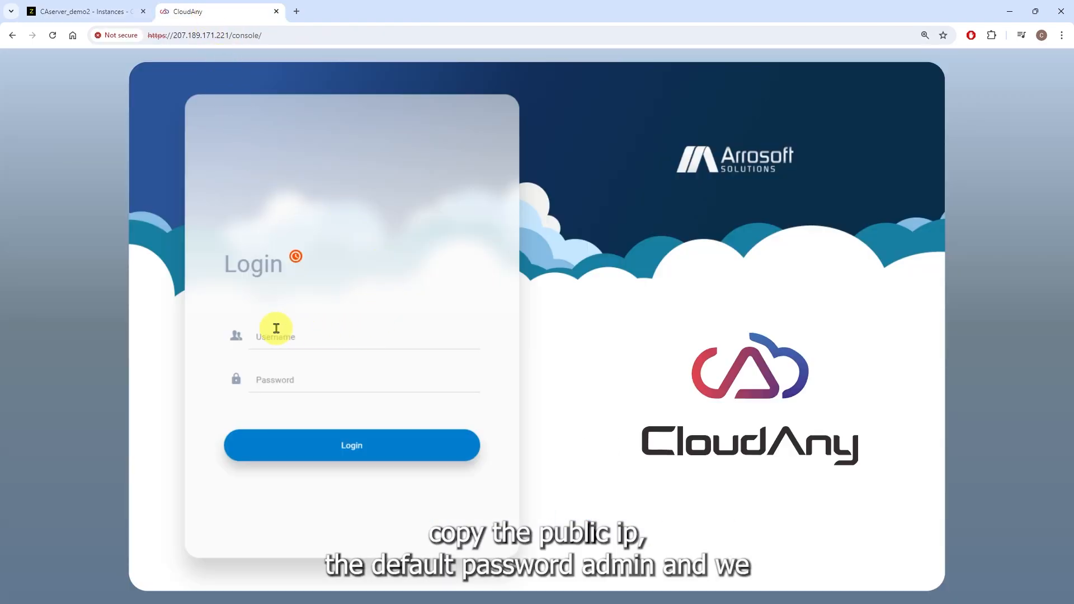
Log in to the CloudAny console with the default administrator username and password
left_click(317, 334)
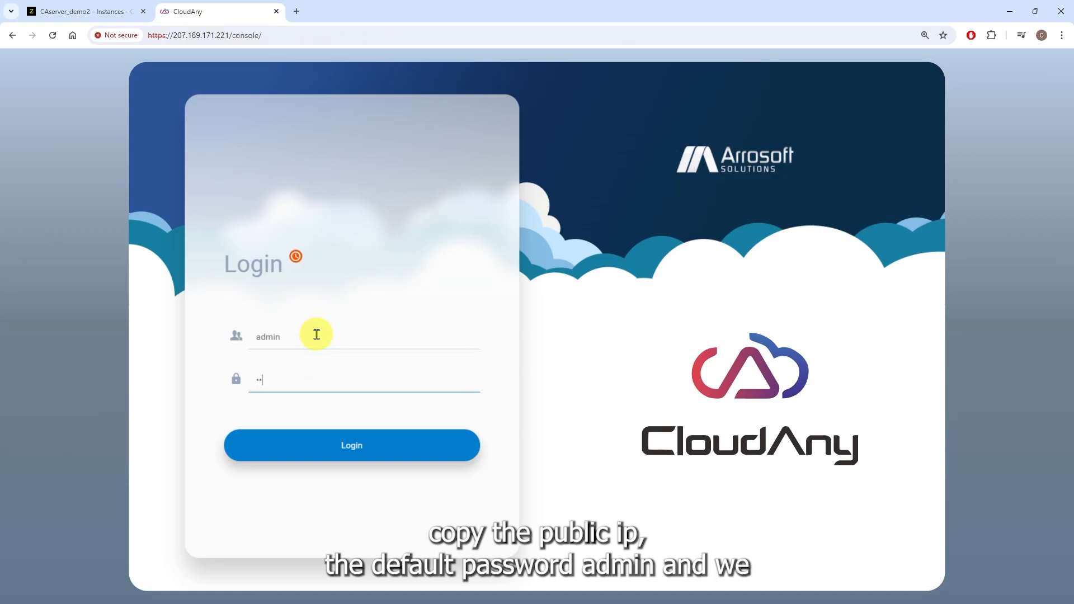
type("n")
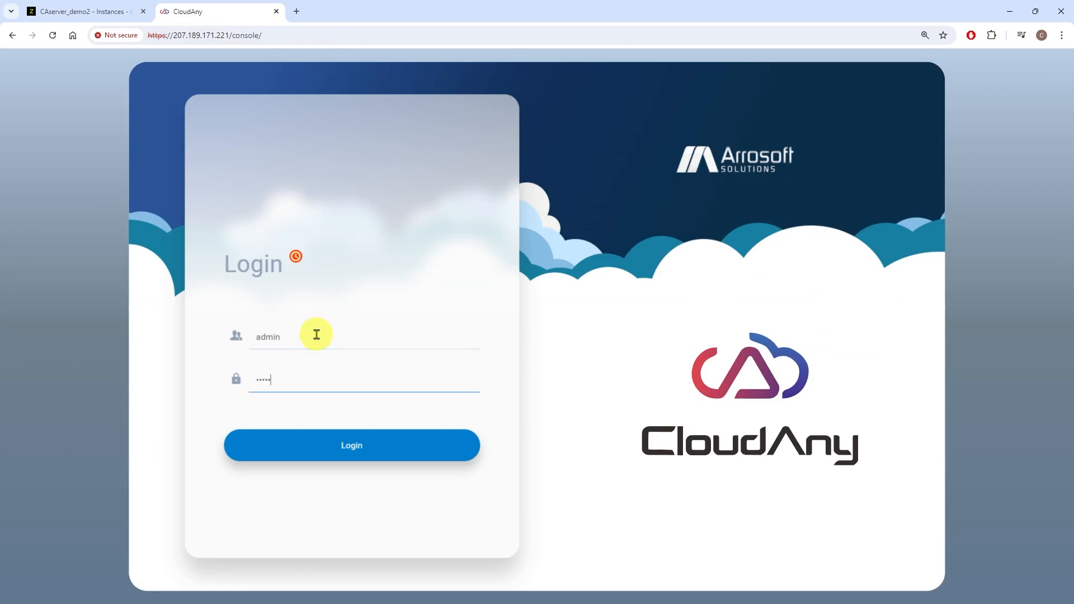
left_click(348, 444)
Enter the current password, set and confirm a new administrator password, and submit
left_click(580, 216)
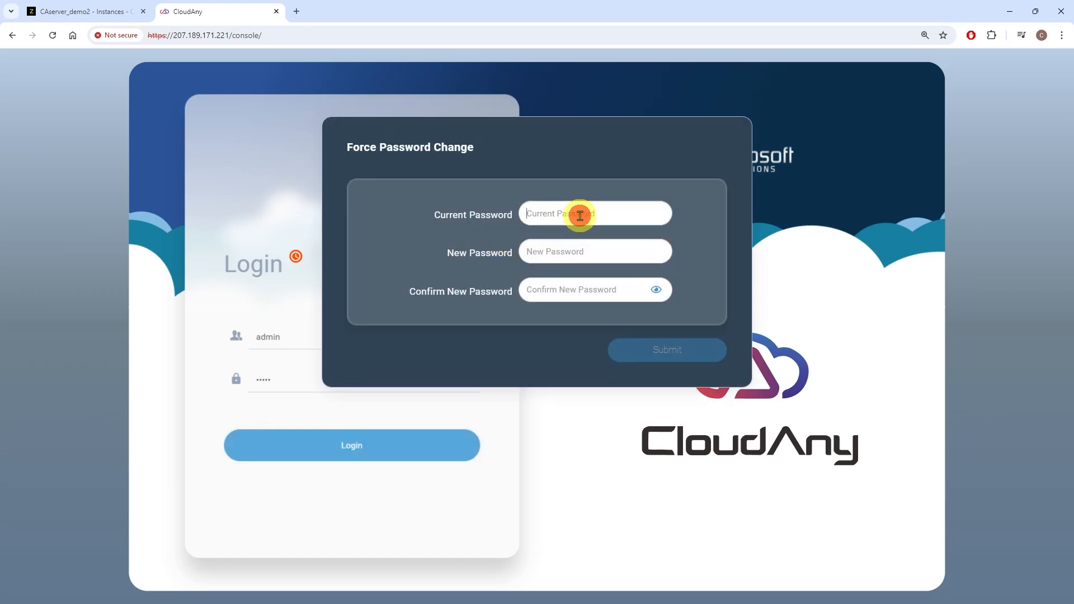
key("Tab")
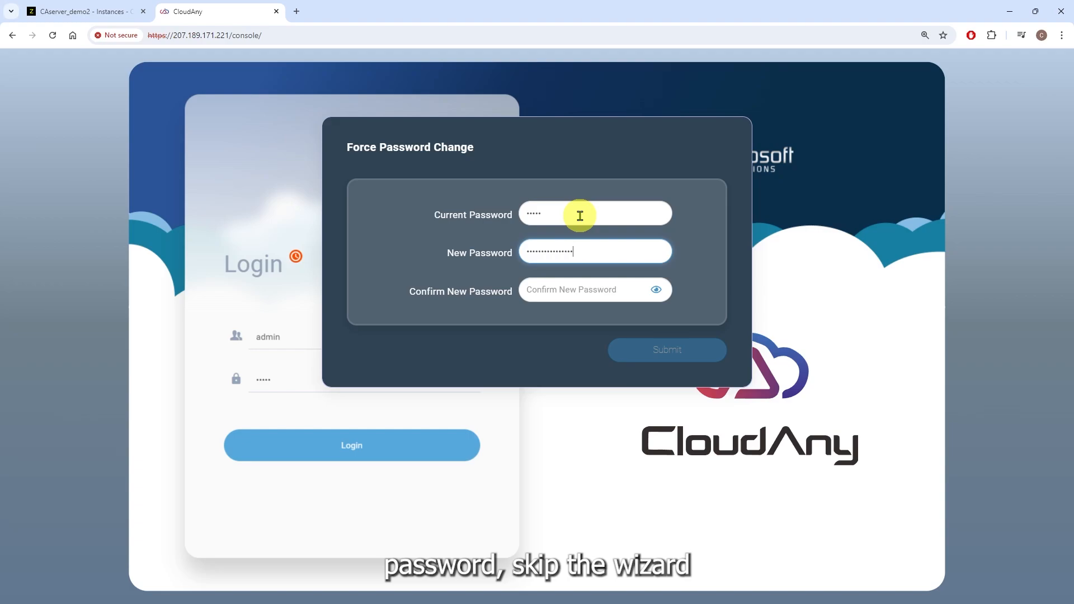
key("Tab")
type("••••")
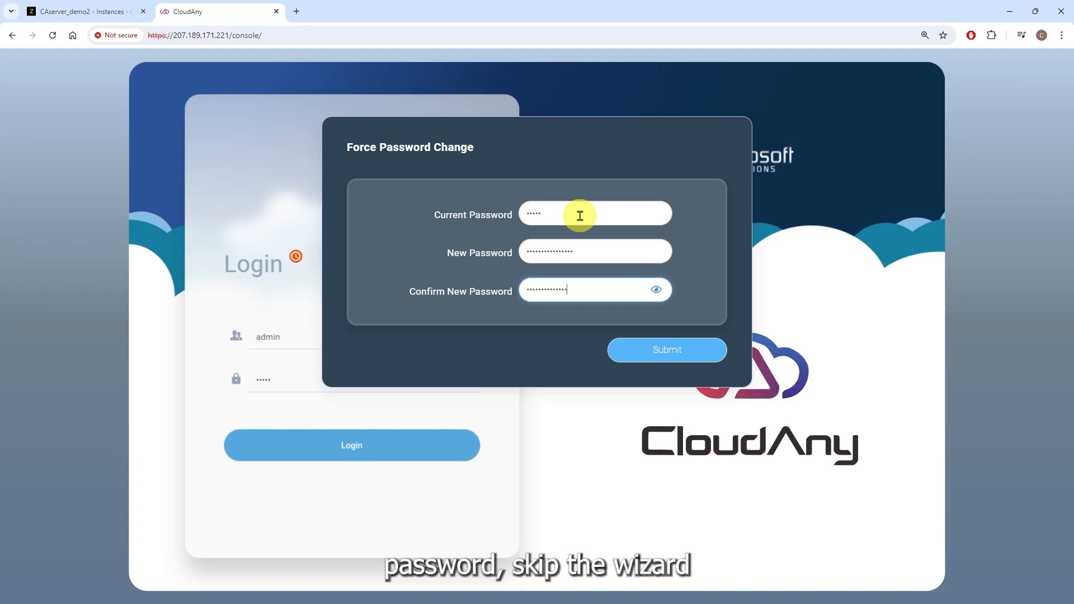
left_click(667, 352)
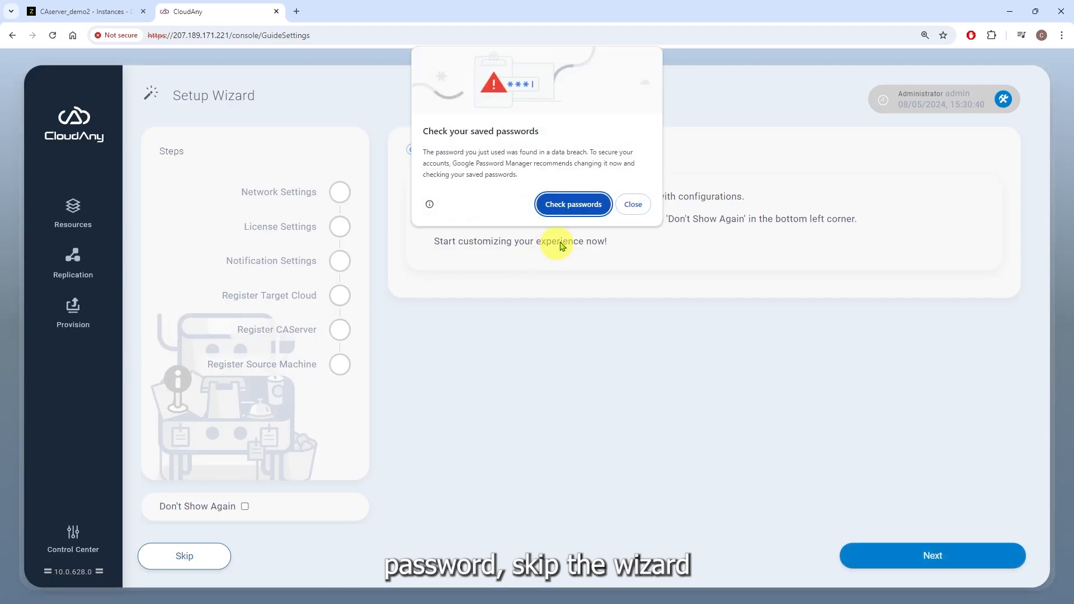
Dismiss the password bubble, skip the Setup Wizard permanently, and open Settings from the gear menu
left_click(634, 205)
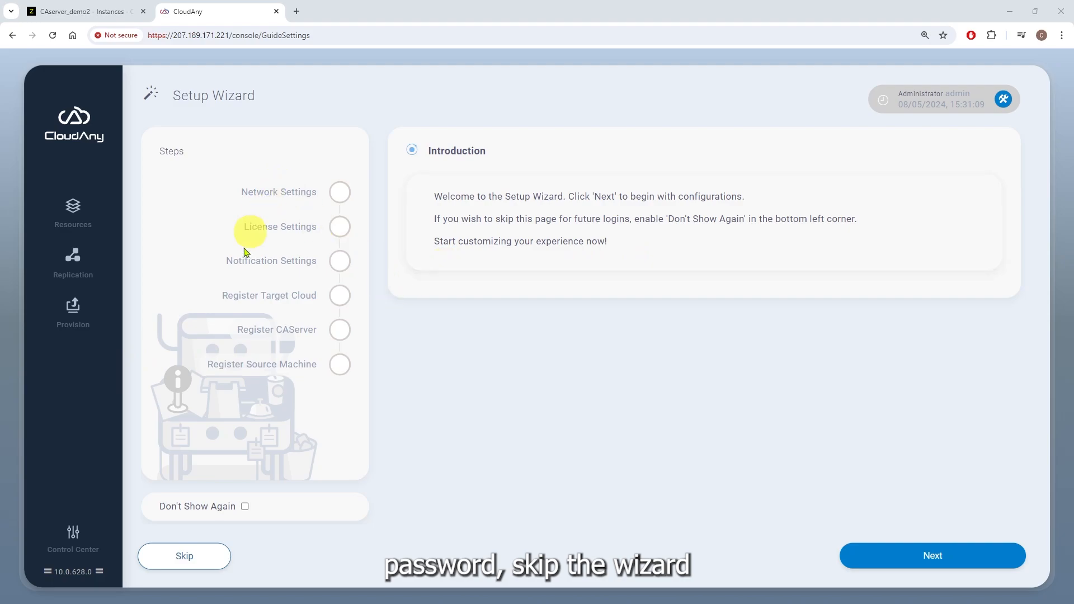
left_click(202, 555)
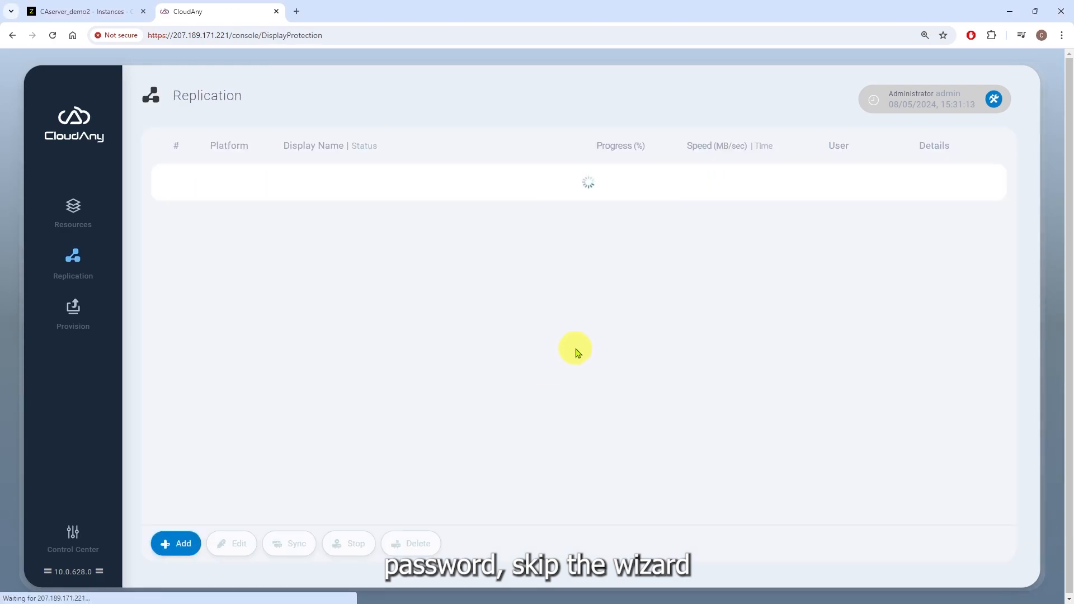
left_click(994, 106)
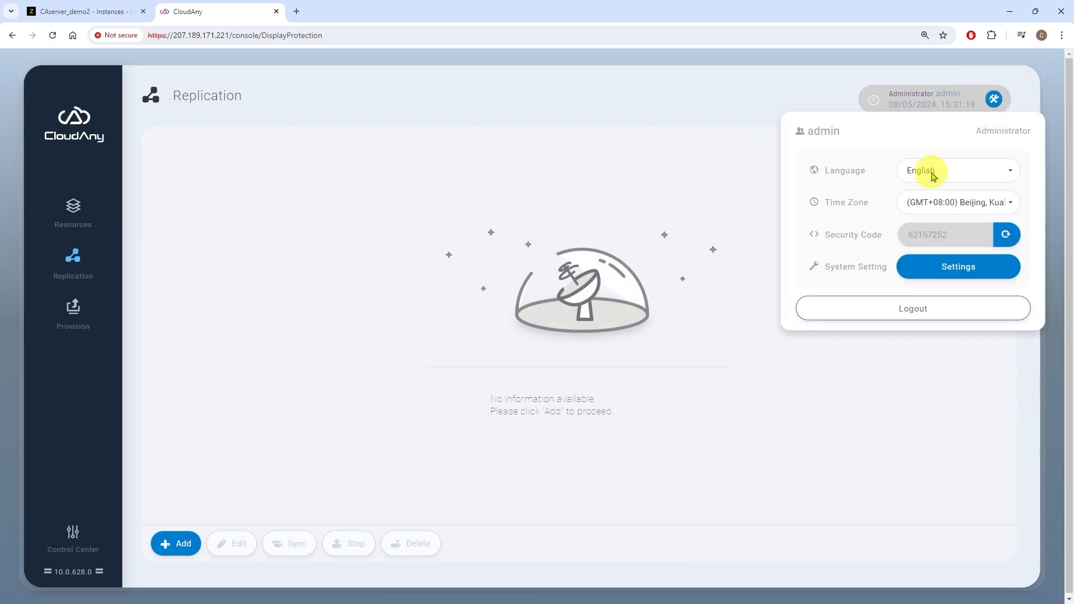
left_click(925, 202)
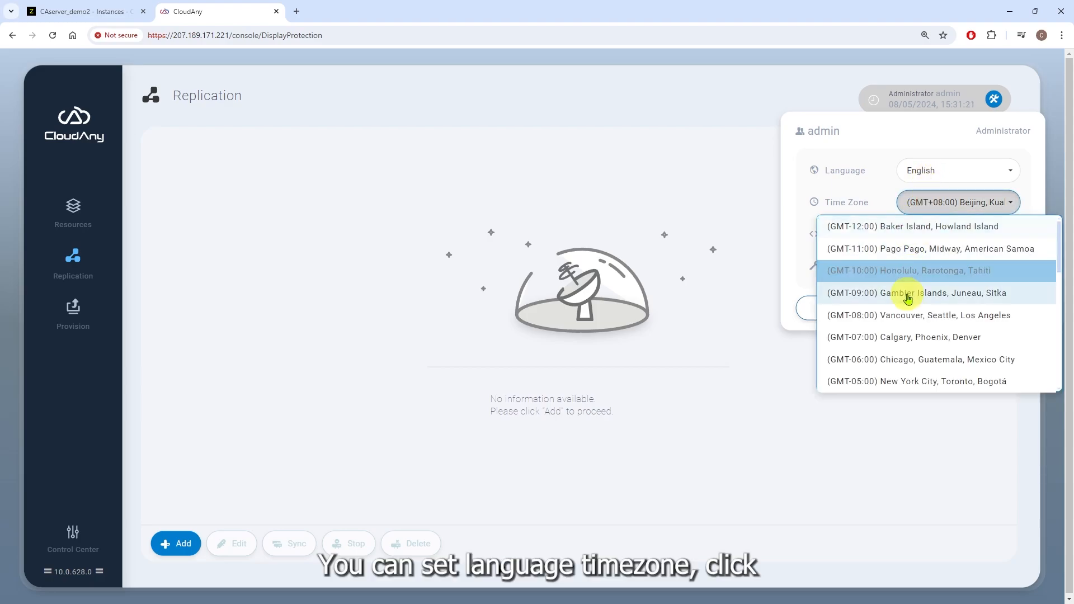
left_click(882, 203)
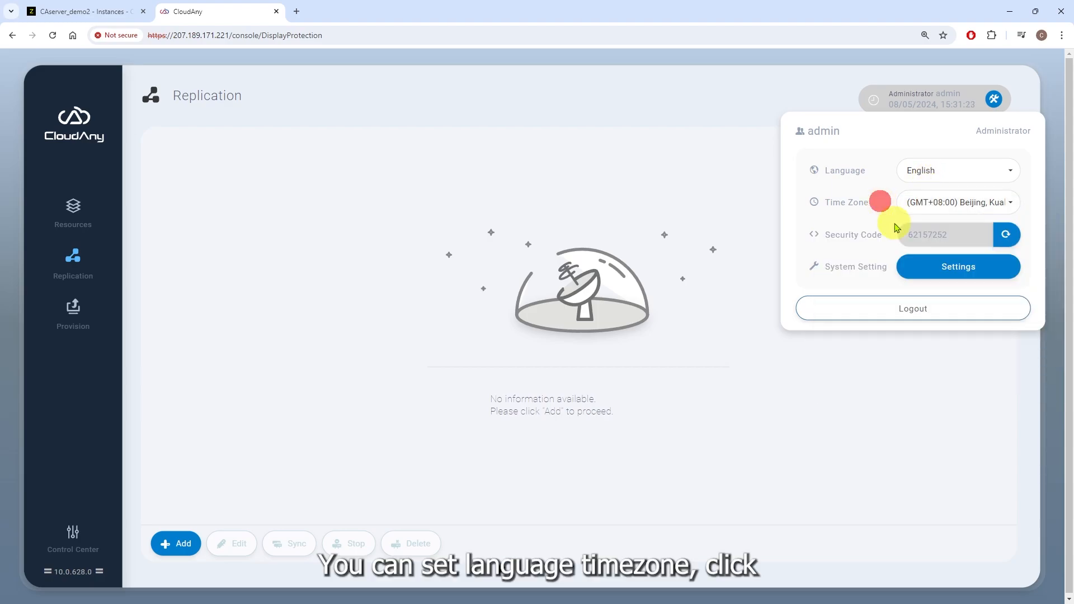
left_click(973, 271)
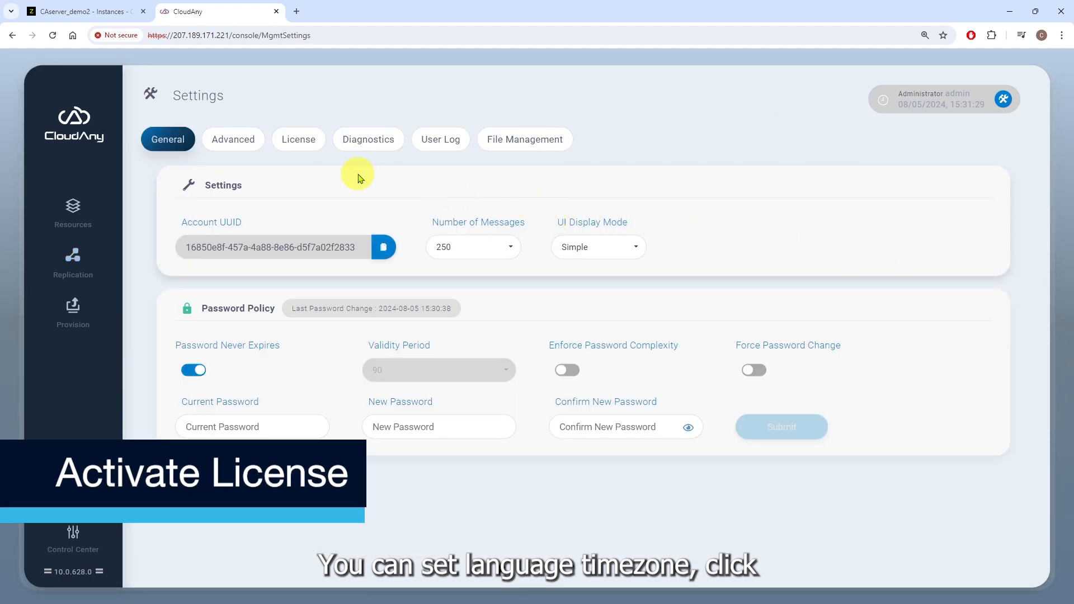
Activate a Test Migration license with the contact's name, e-mail and the pasted activation key
left_click(284, 146)
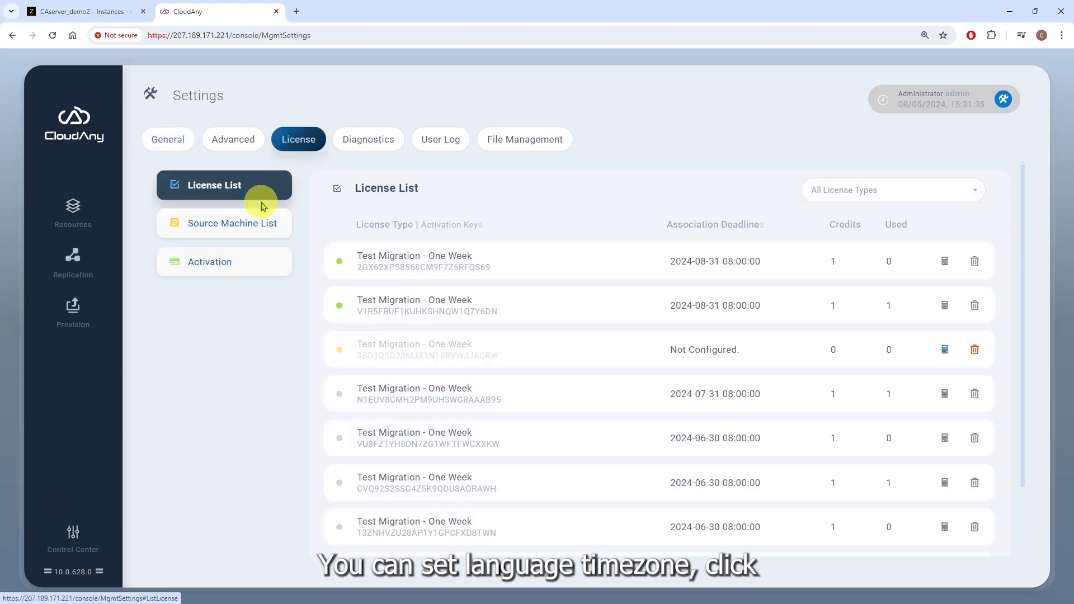
left_click(212, 263)
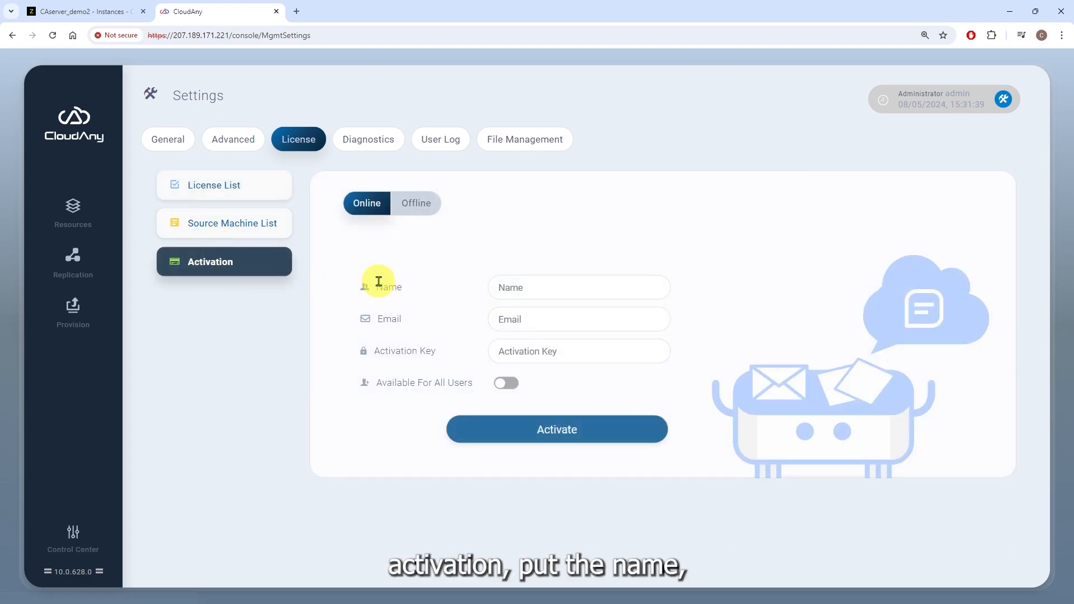
left_click(543, 286)
left_click(579, 314)
left_click(618, 318)
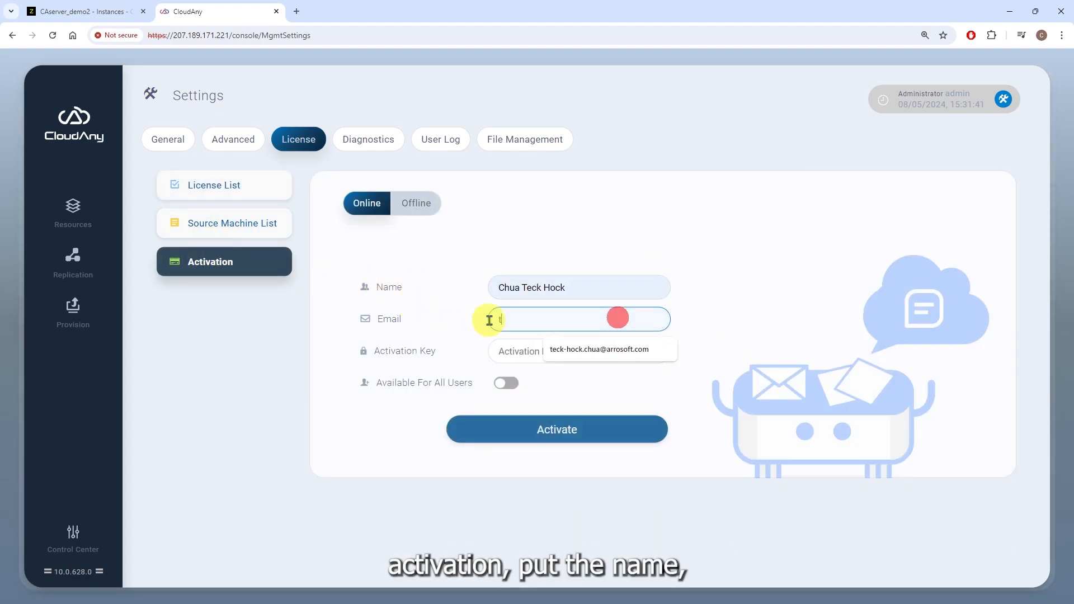
left_click(576, 354)
left_click(566, 348)
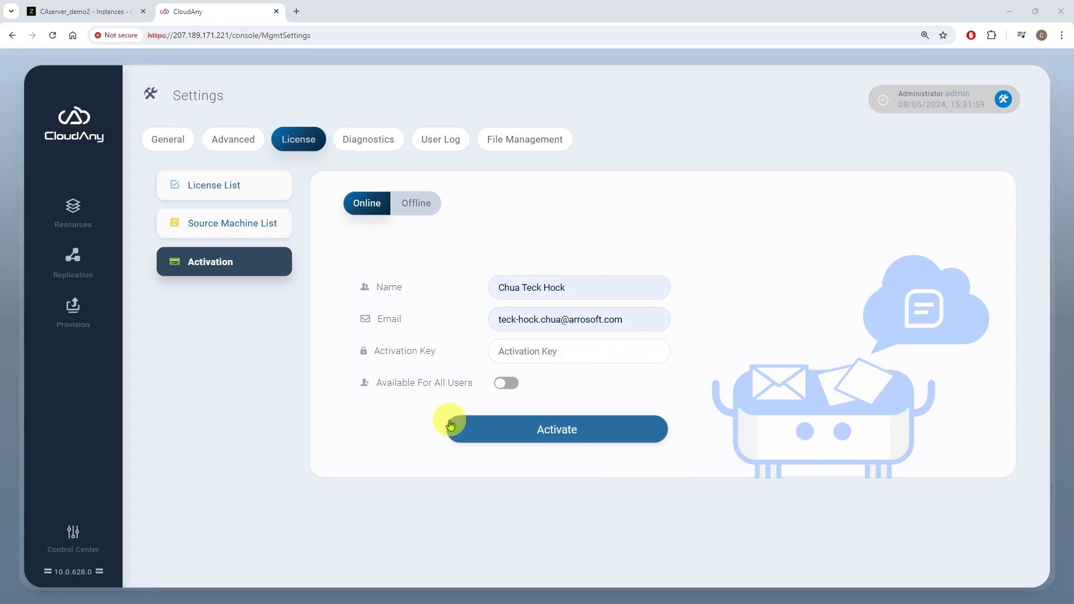
left_click(538, 352)
key("ctrl+v")
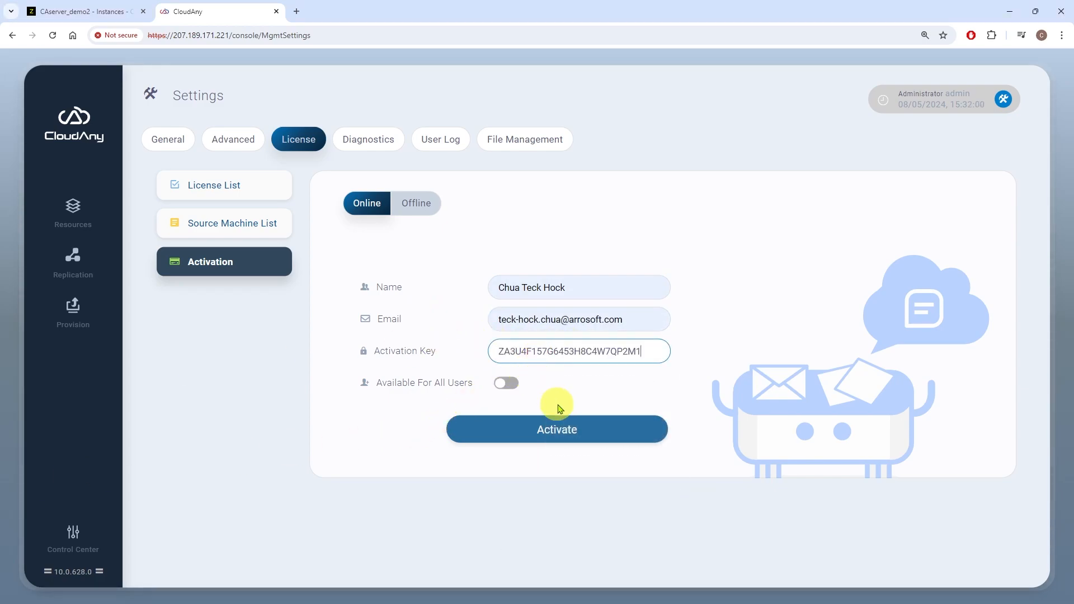
left_click(566, 437)
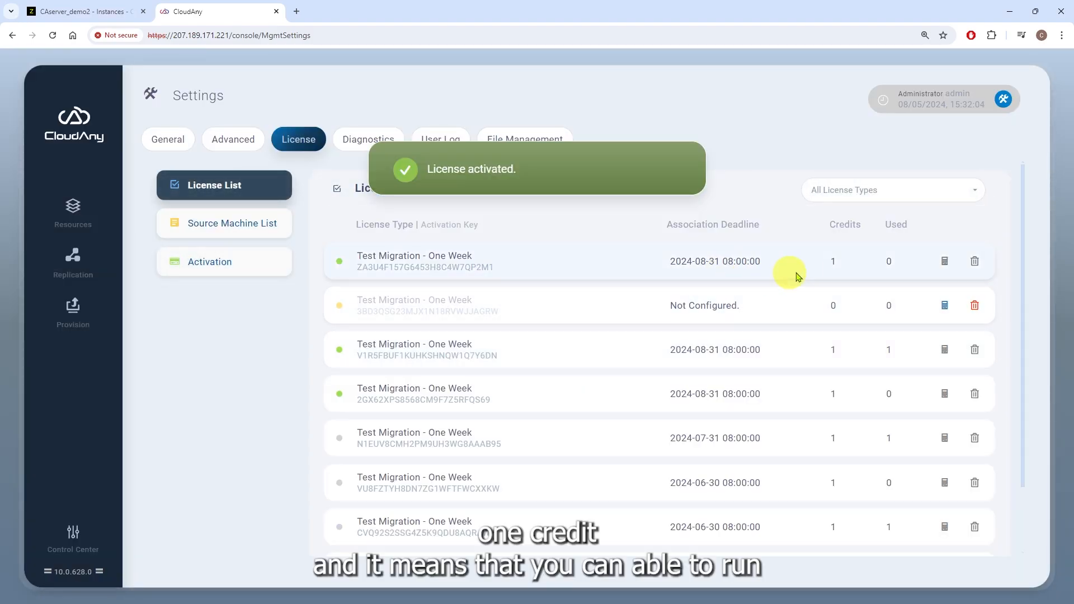
Check the new license in the list: 1 credit, 0 used, deadline 2024-08-31
left_click(856, 267)
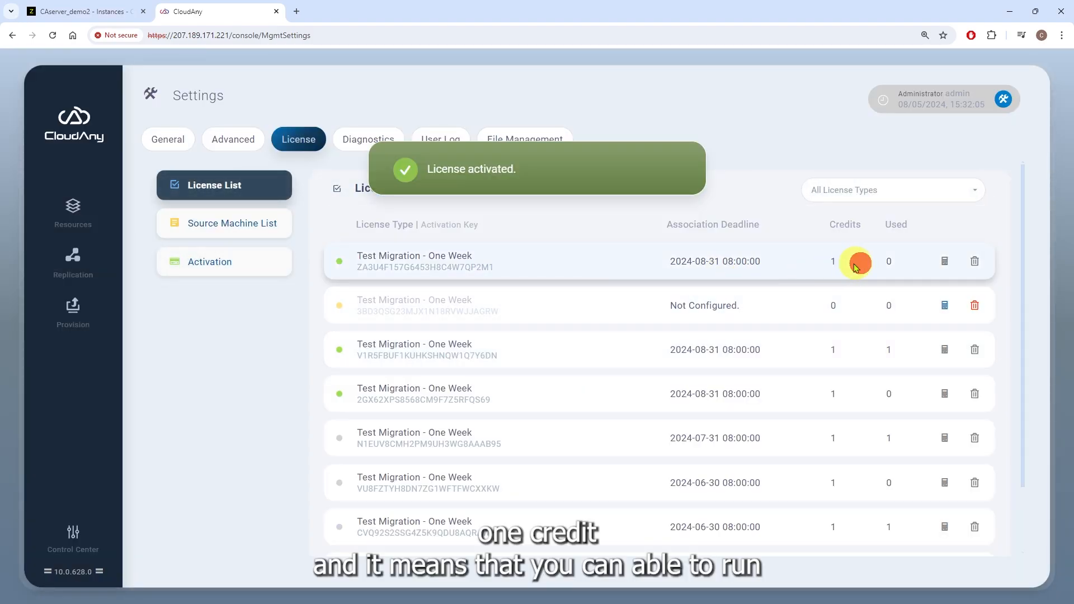
left_click_drag(782, 266, 643, 257)
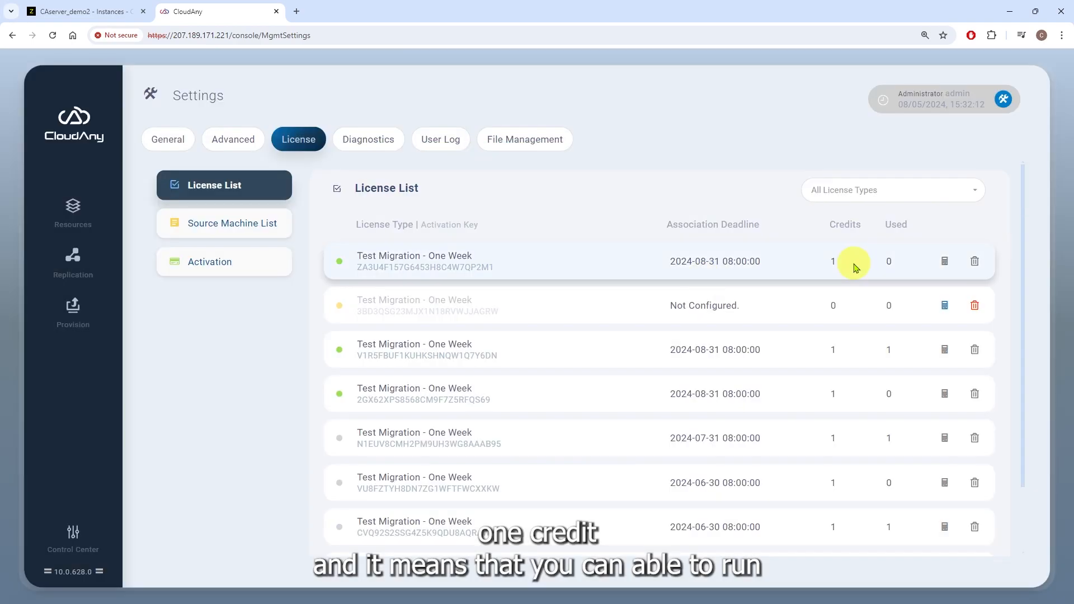
left_click(889, 264)
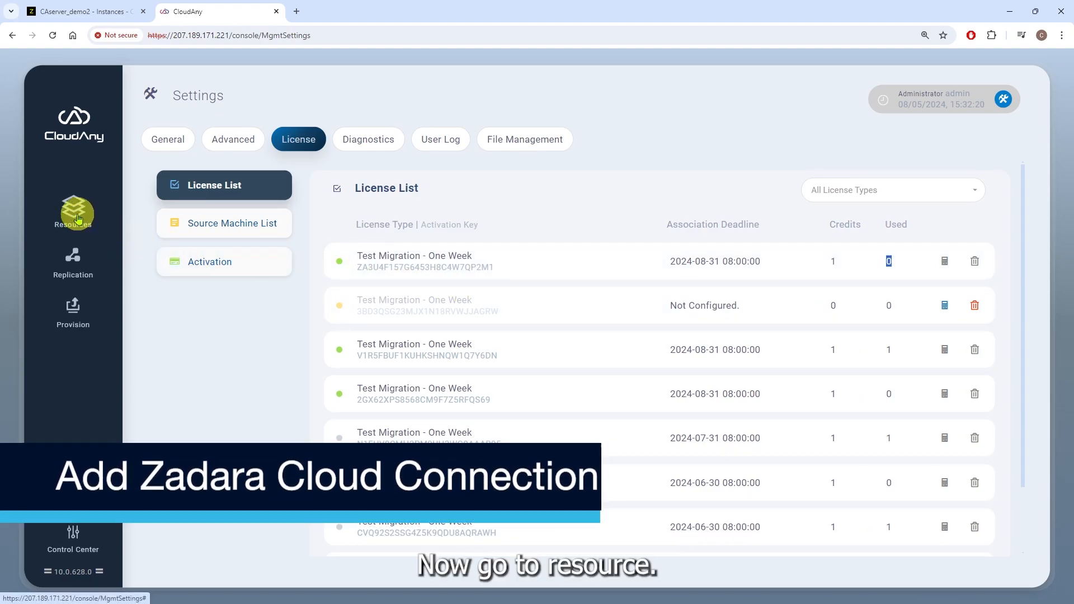
Under Resources > Cloud, add a new connection and choose Zadara from the Public Cloud providers
left_click(78, 221)
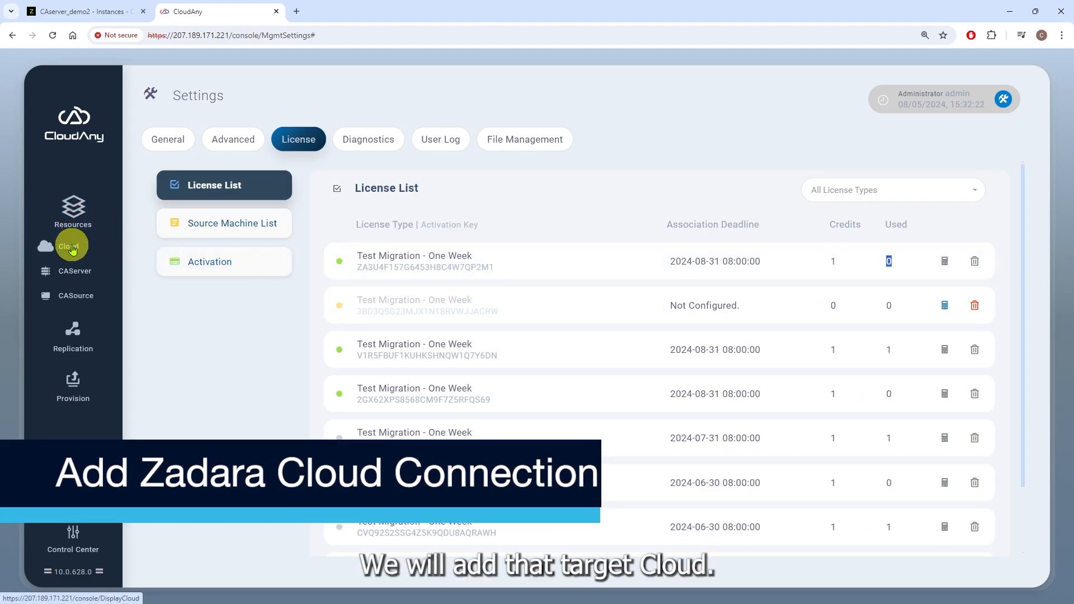
left_click(69, 247)
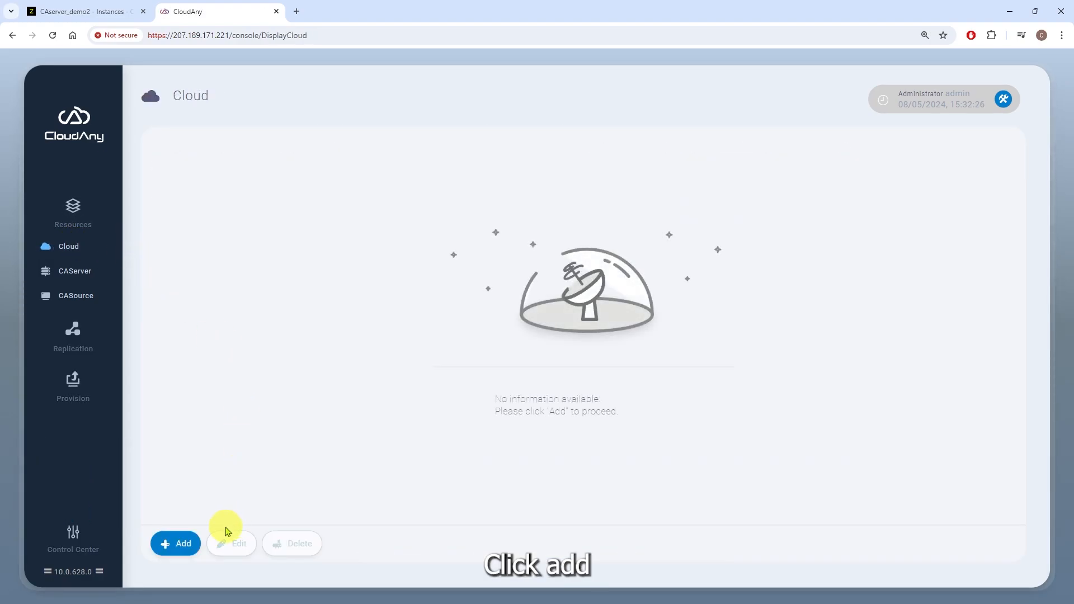
left_click(184, 549)
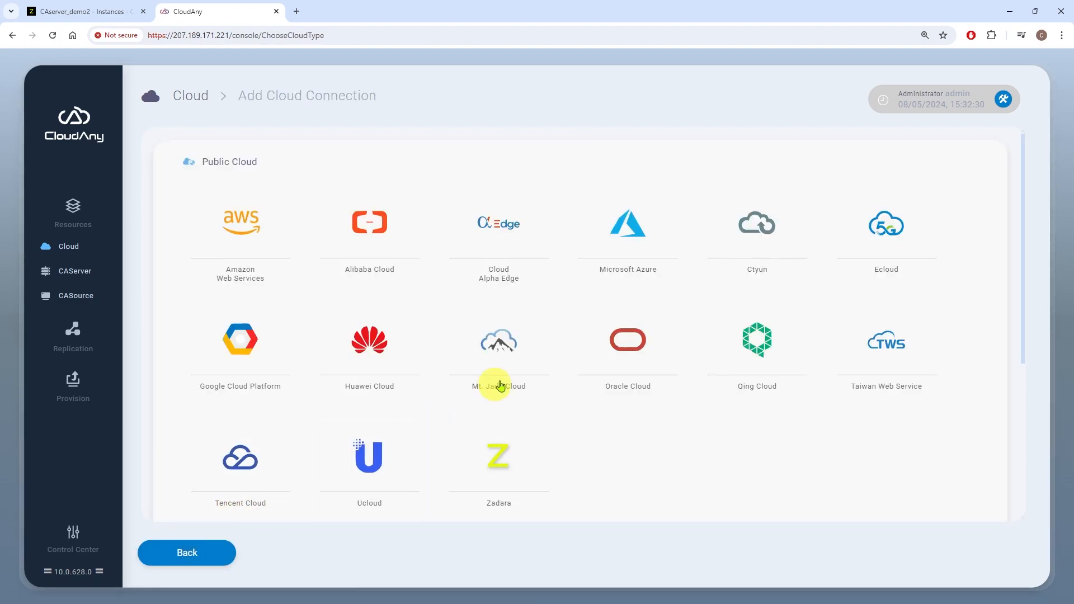
scroll(537, 364, "down", 2)
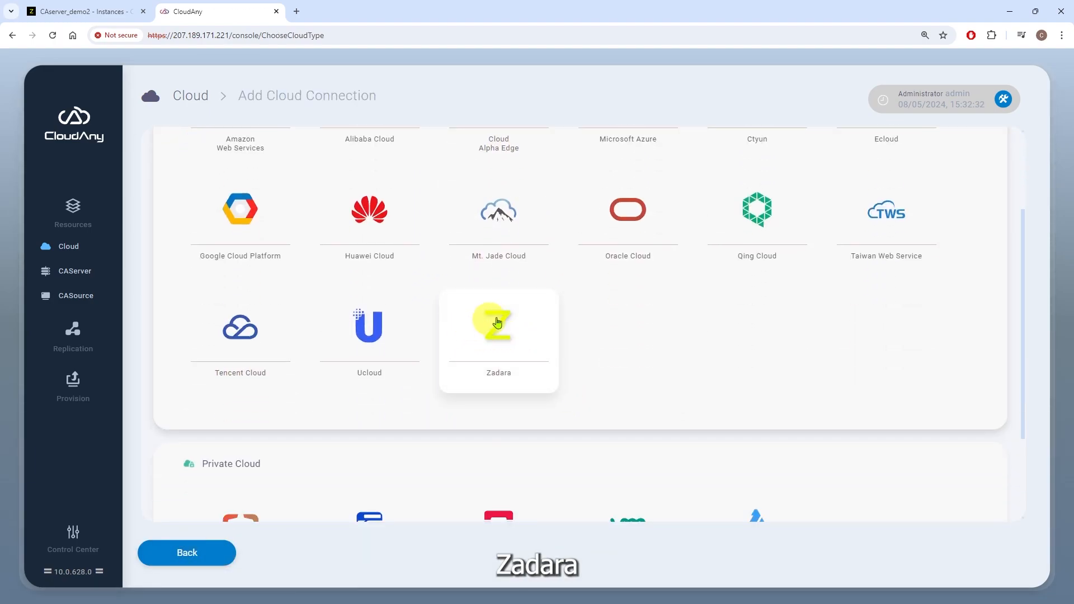
left_click(505, 340)
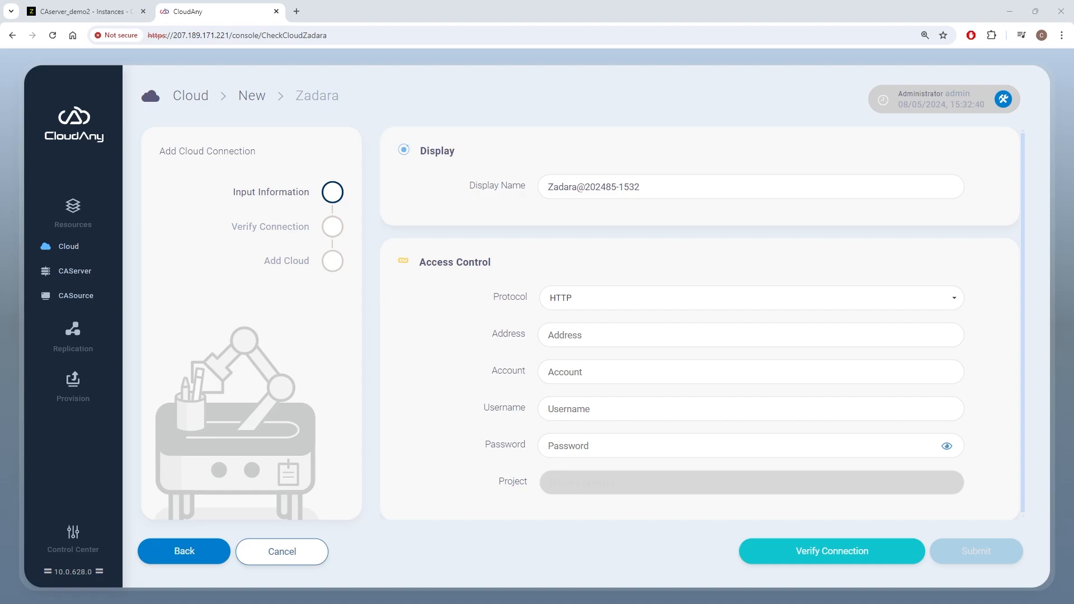
Set protocol to HTTPS and enter address compute-au-syd-01.zadara.com, tenant account, username and password
left_click(587, 299)
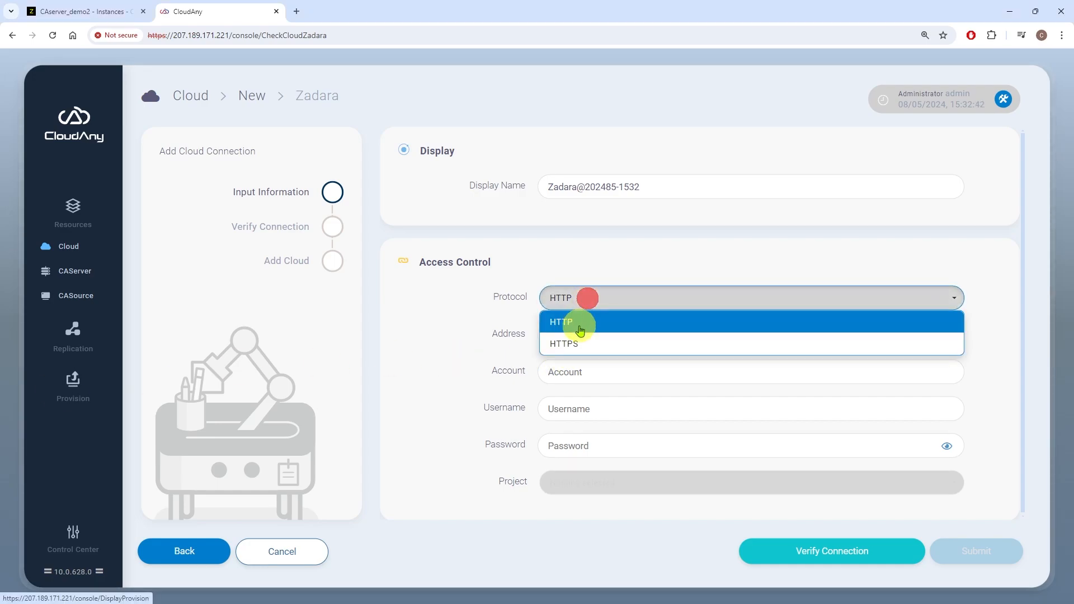
left_click(574, 344)
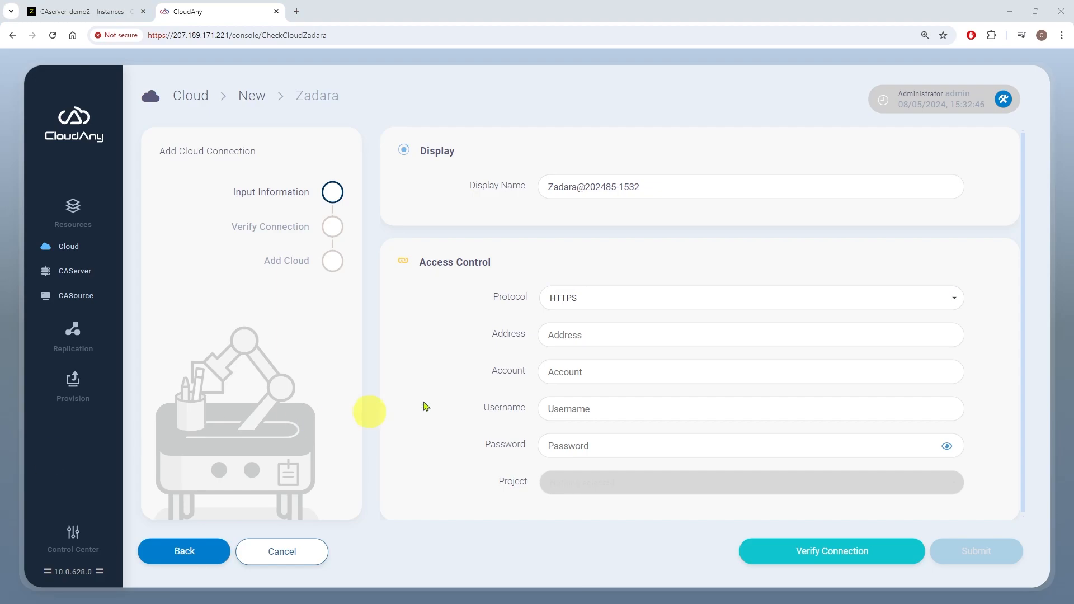
left_click(604, 338)
type("compute-au-syd-01.zadara.com")
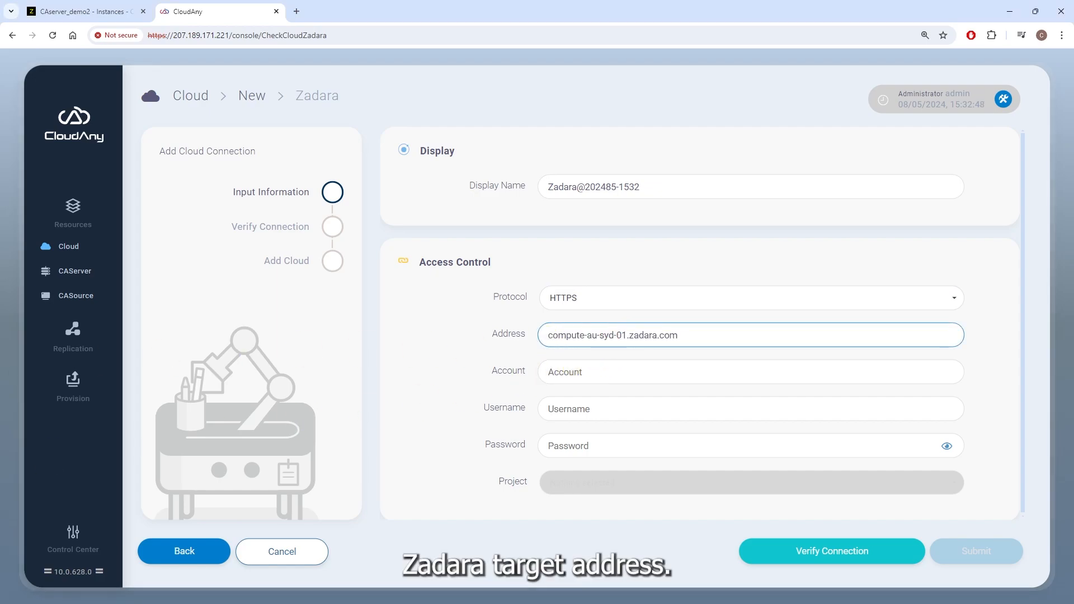
left_click(564, 379)
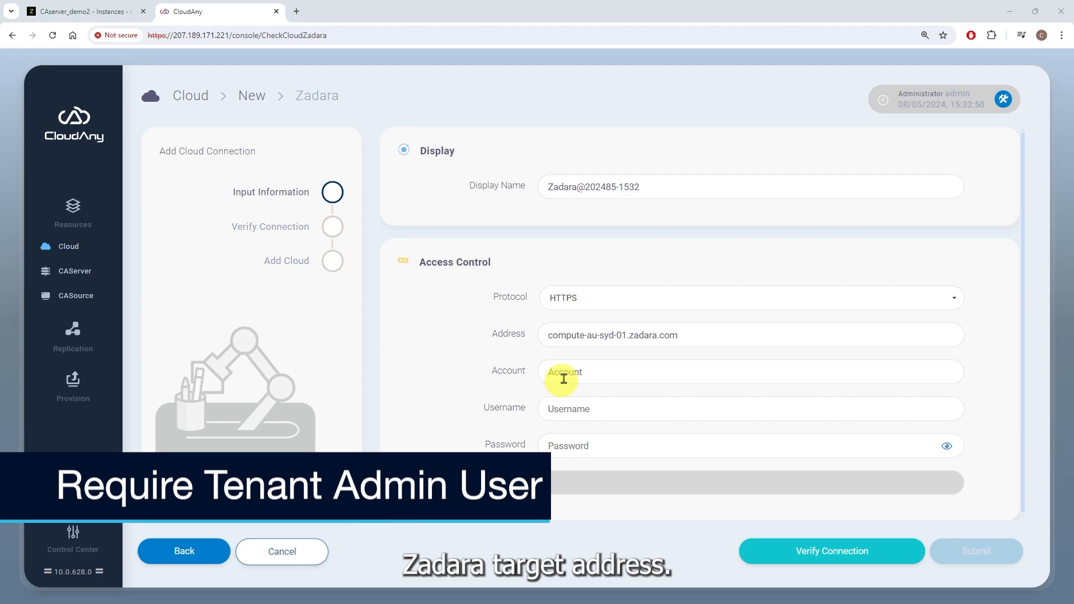
type("trial_ars_ncdr")
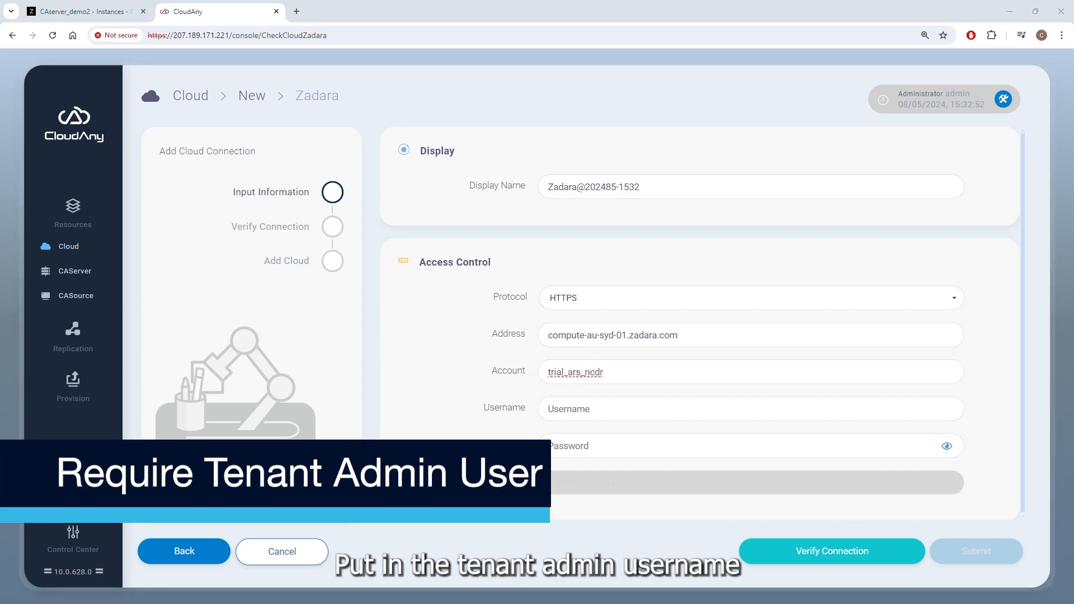
left_click(579, 417)
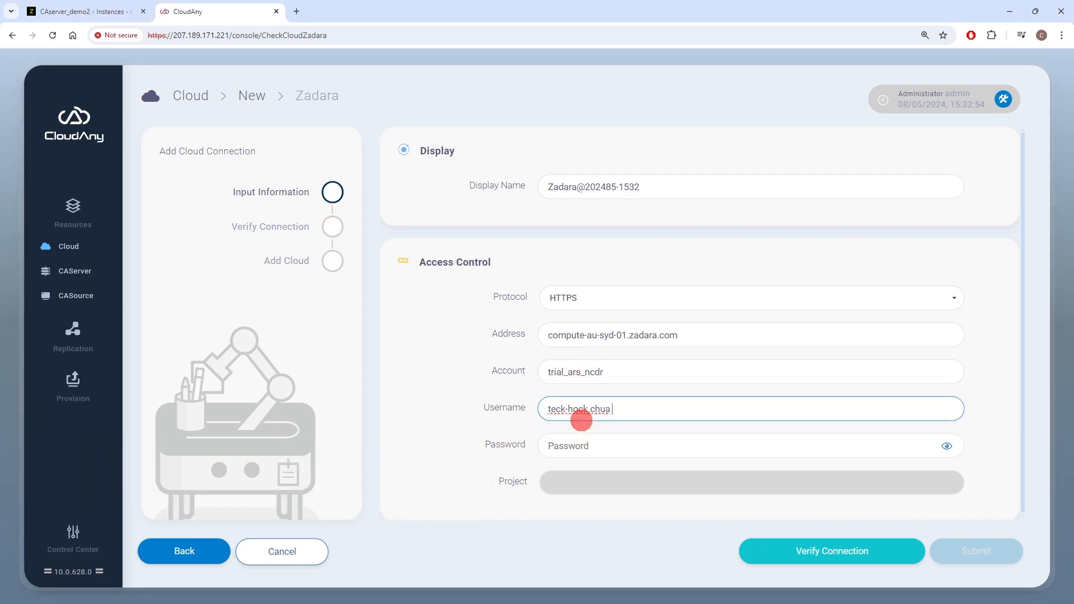
key("alt+Tab")
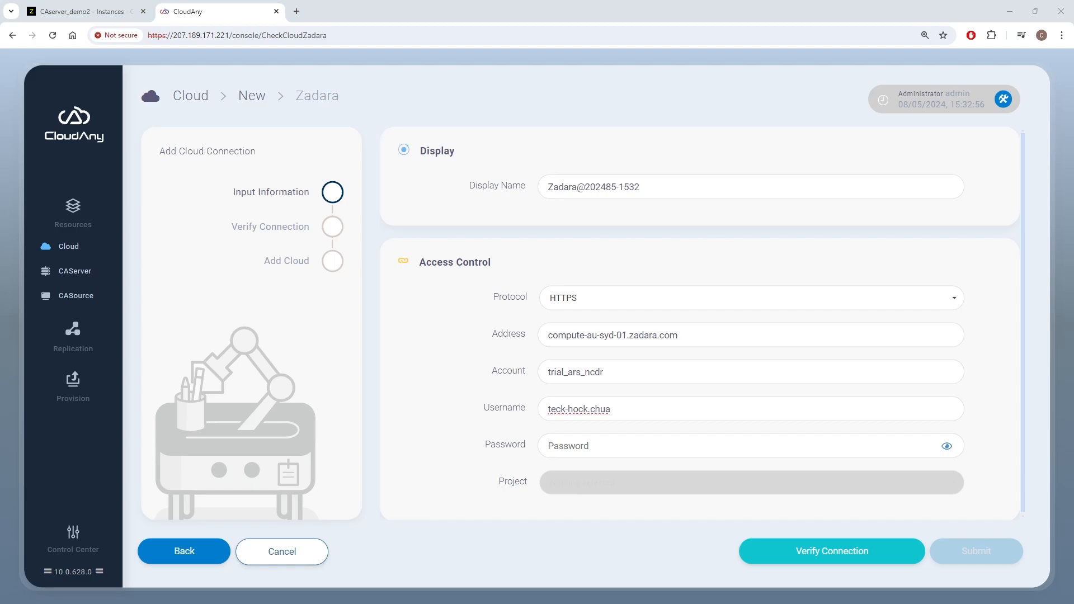
left_click(779, 446)
key("ctrl+v")
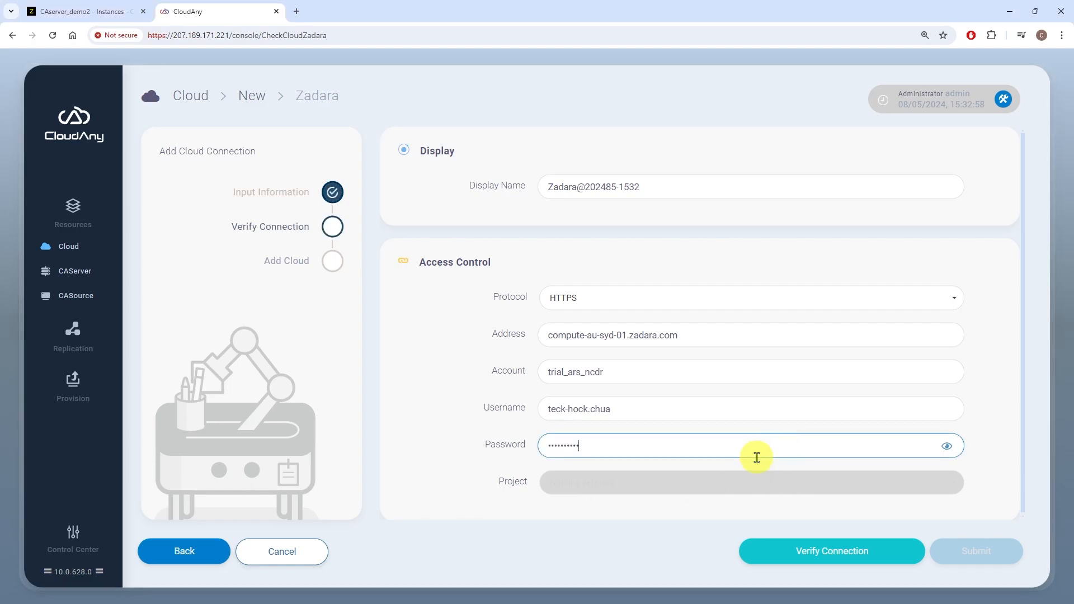
left_click(789, 553)
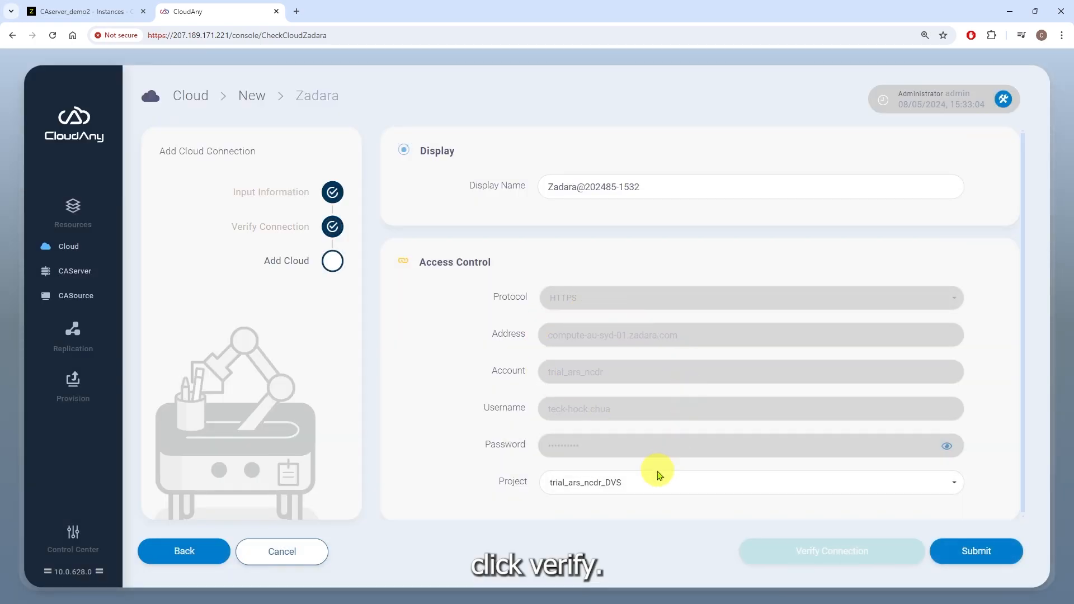
left_click(652, 484)
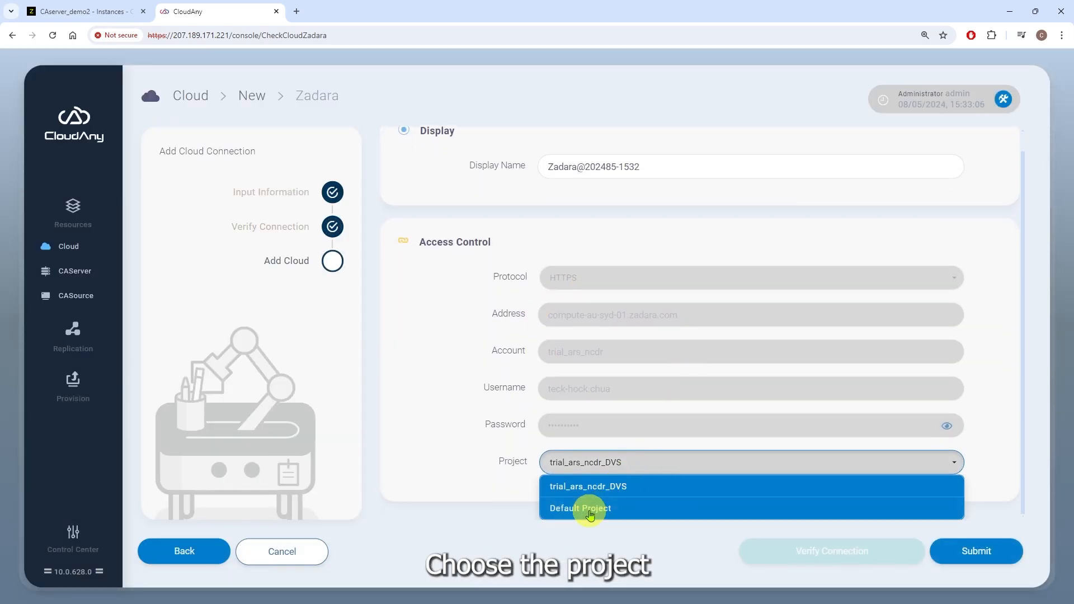
left_click(590, 510)
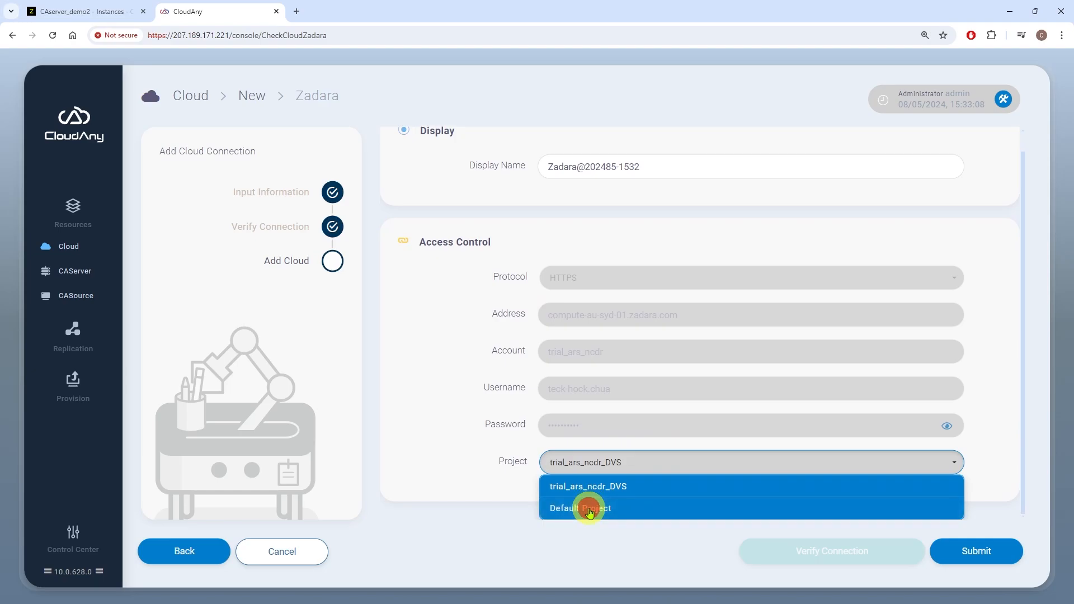
left_click(978, 551)
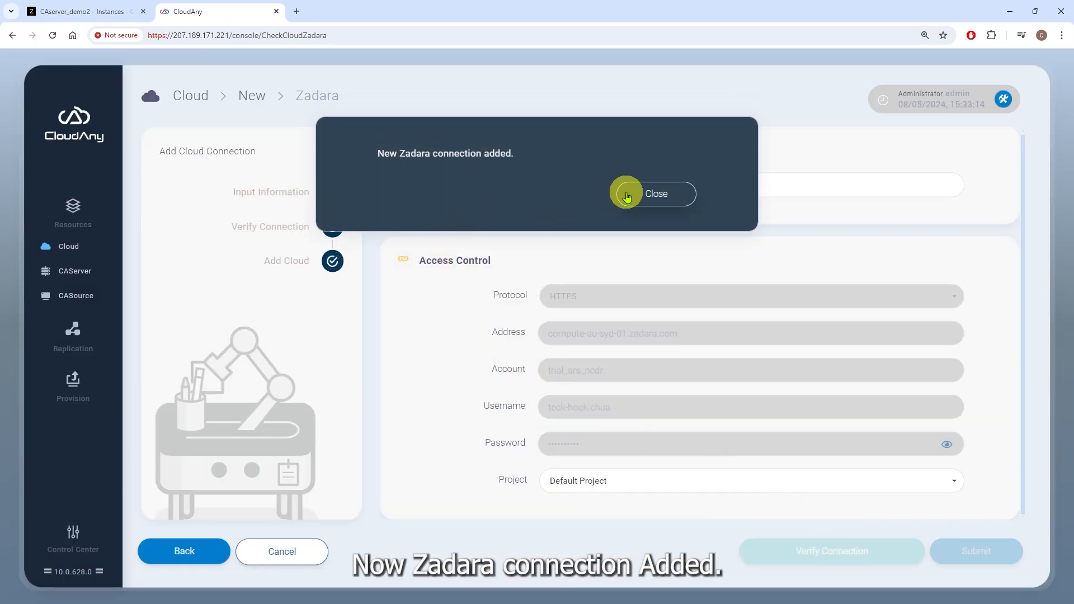
left_click(627, 195)
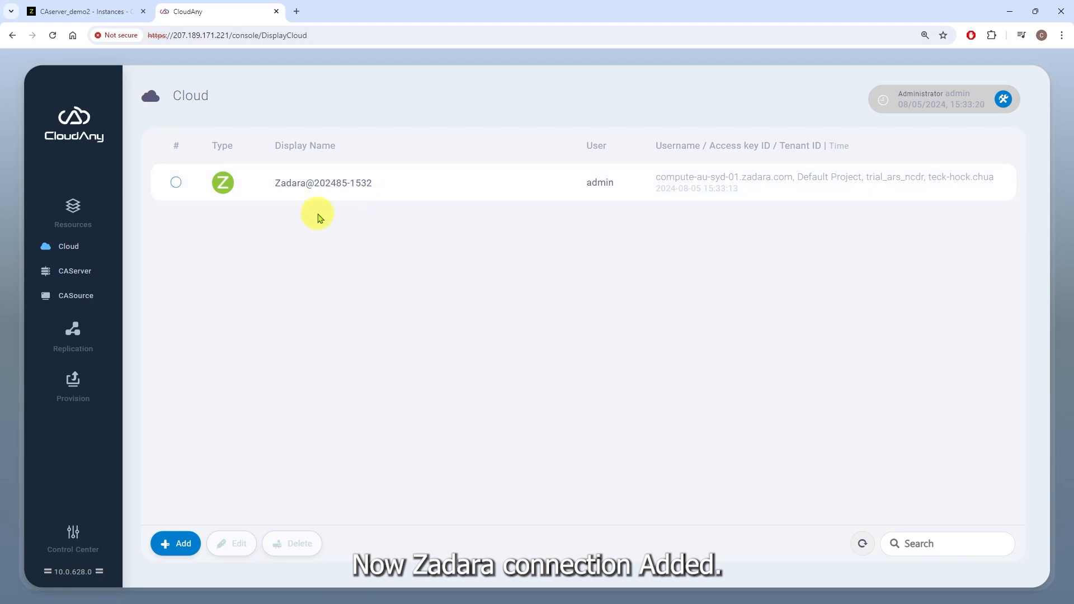
left_click(76, 279)
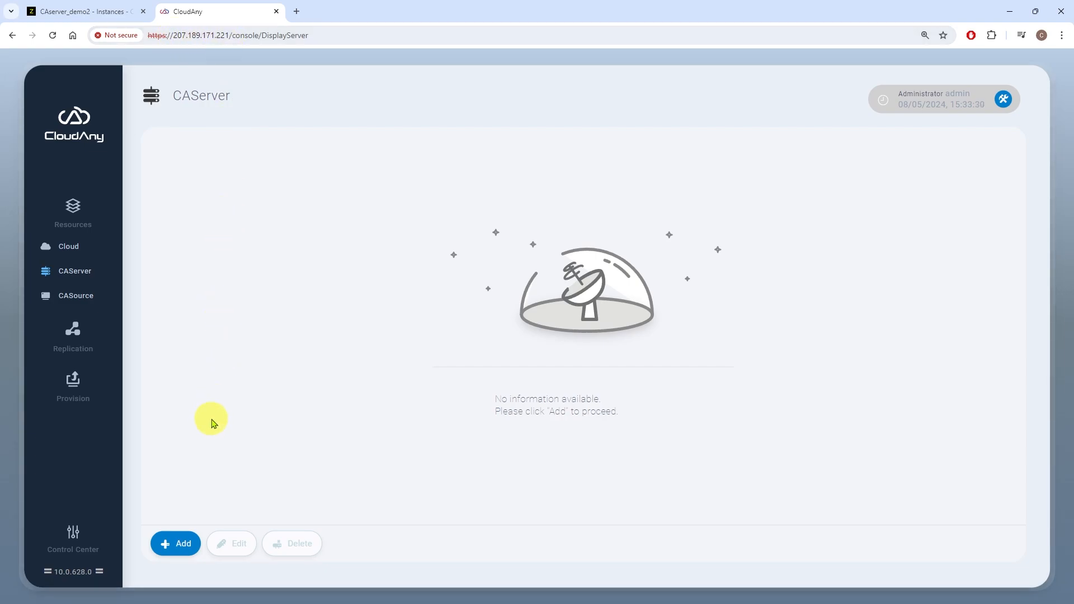
left_click(188, 544)
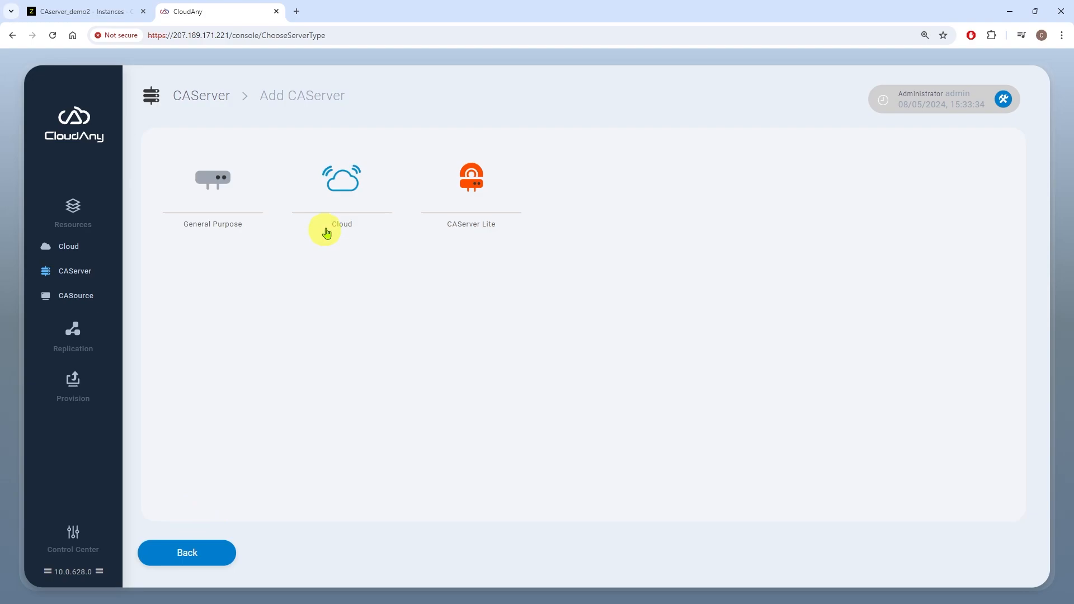
left_click(337, 202)
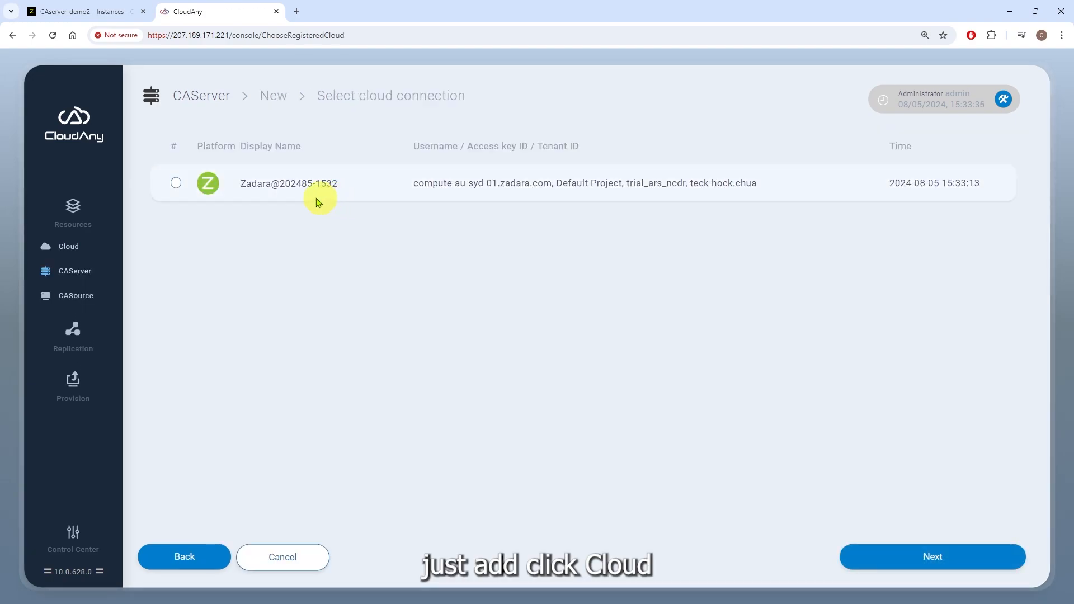
left_click(177, 184)
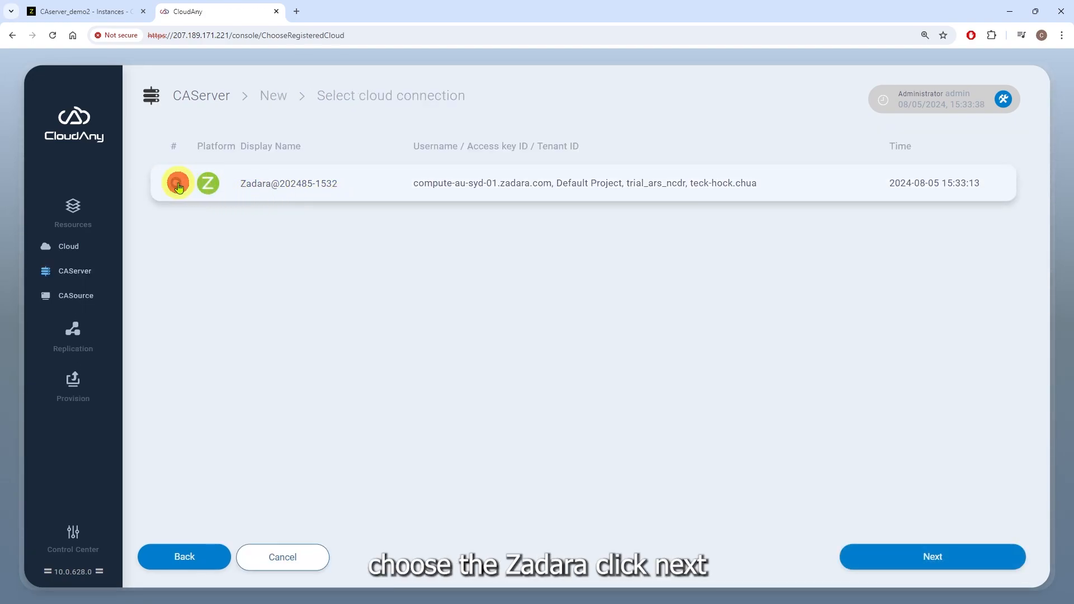
left_click(922, 558)
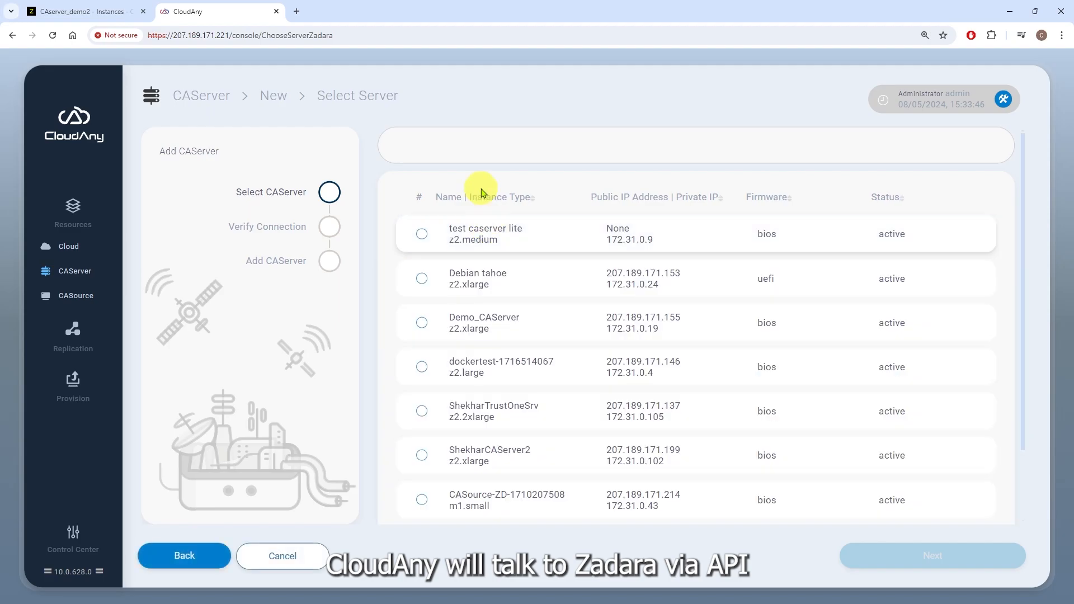
Filter the server list by 'caserver' and select CAserver_demo2 (207.189.171.221)
scroll(803, 384, "down", 2)
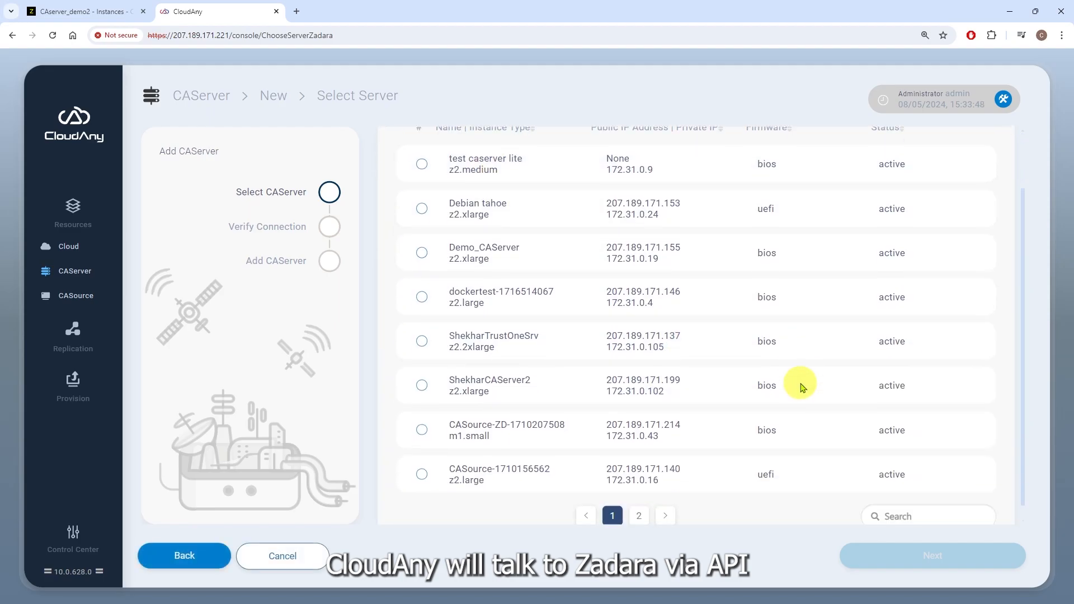
left_click(919, 502)
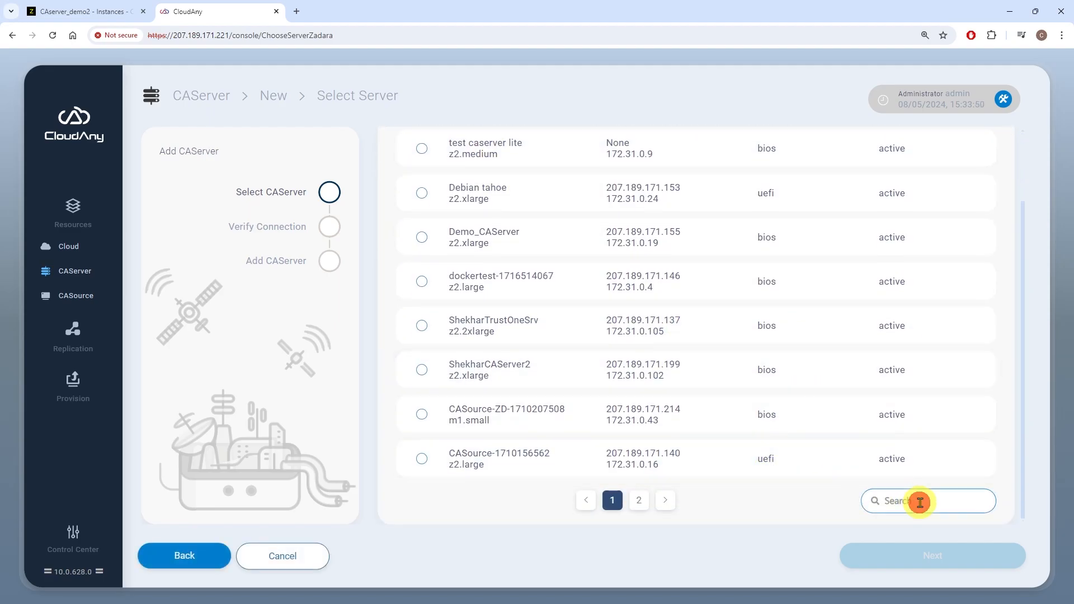
type("caserver")
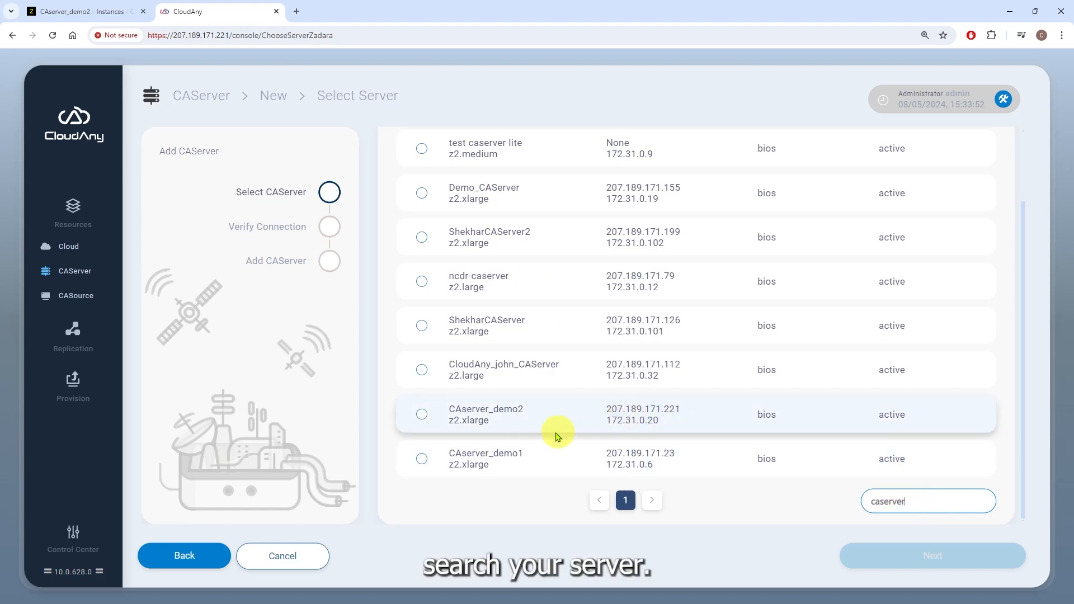
left_click(422, 415)
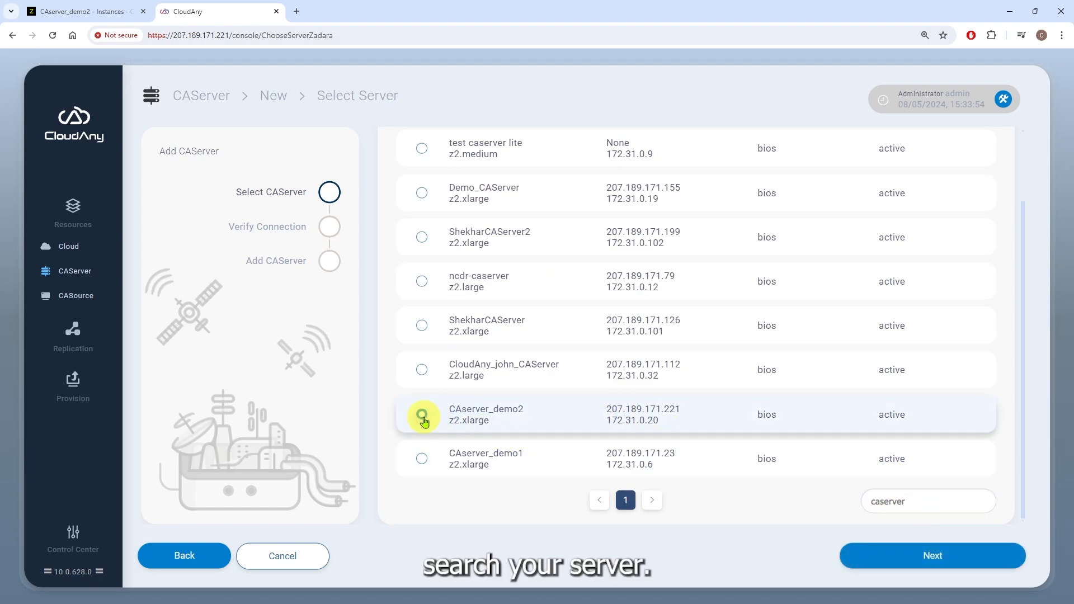
left_click_drag(683, 413, 607, 408)
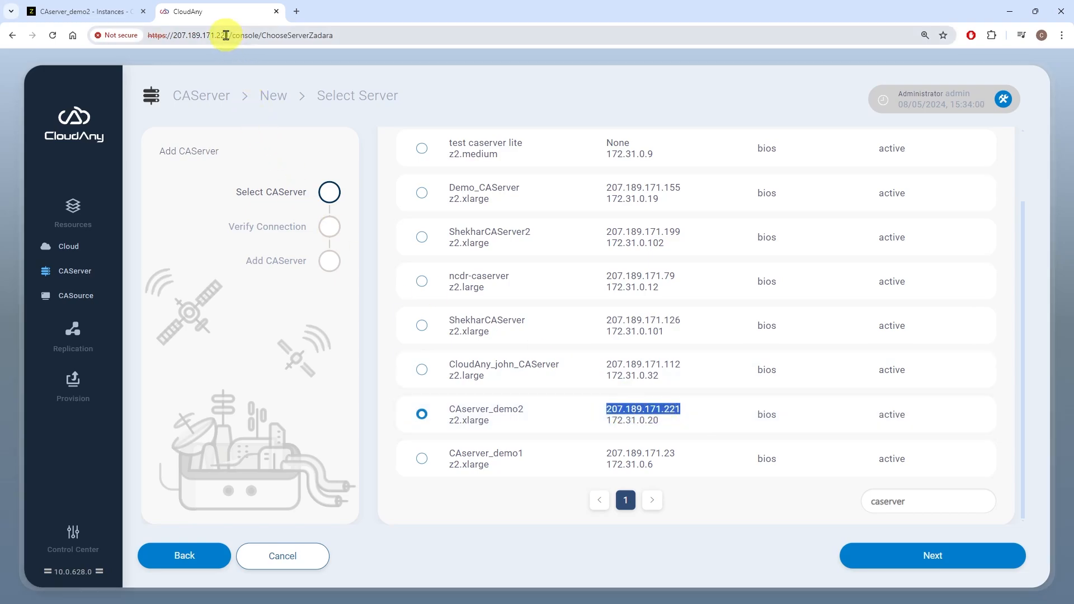
Verify CAserver_demo2 and submit it, adding caserver-demo2 to the CAServer list
left_click(923, 555)
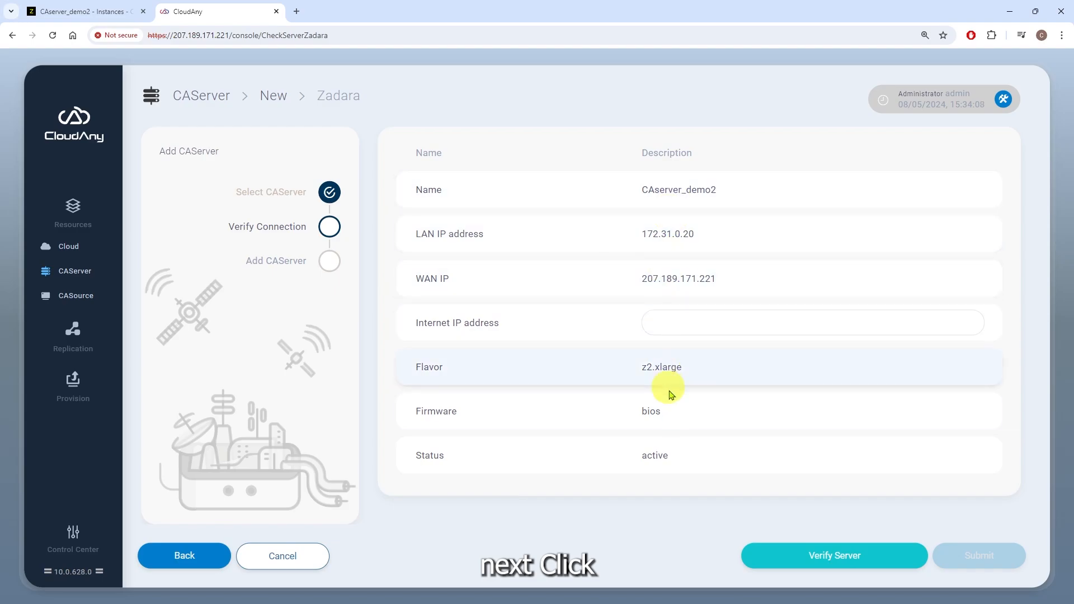
left_click(826, 562)
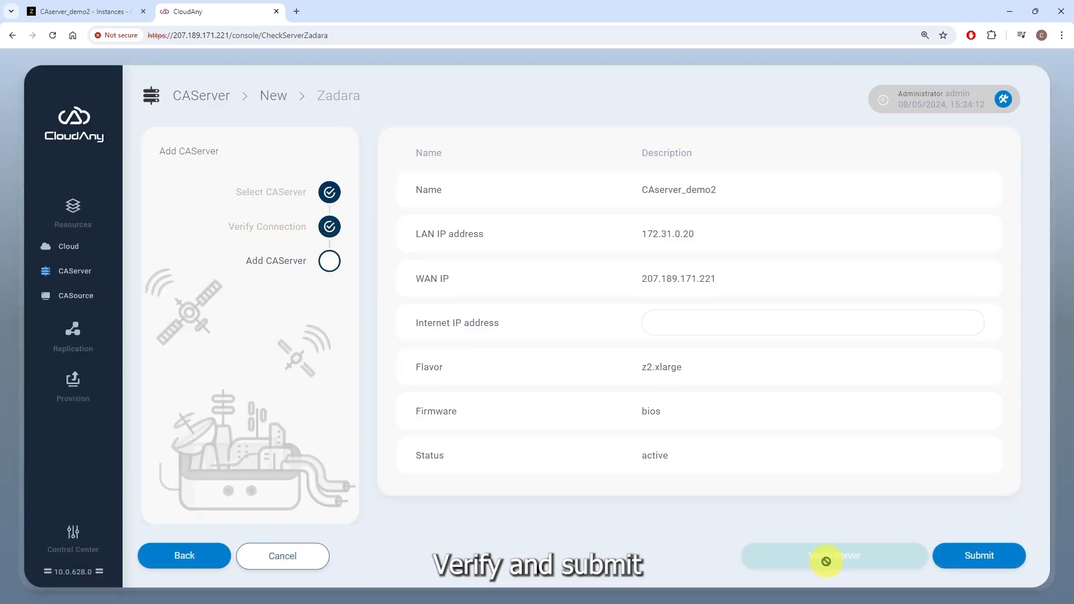
left_click(983, 560)
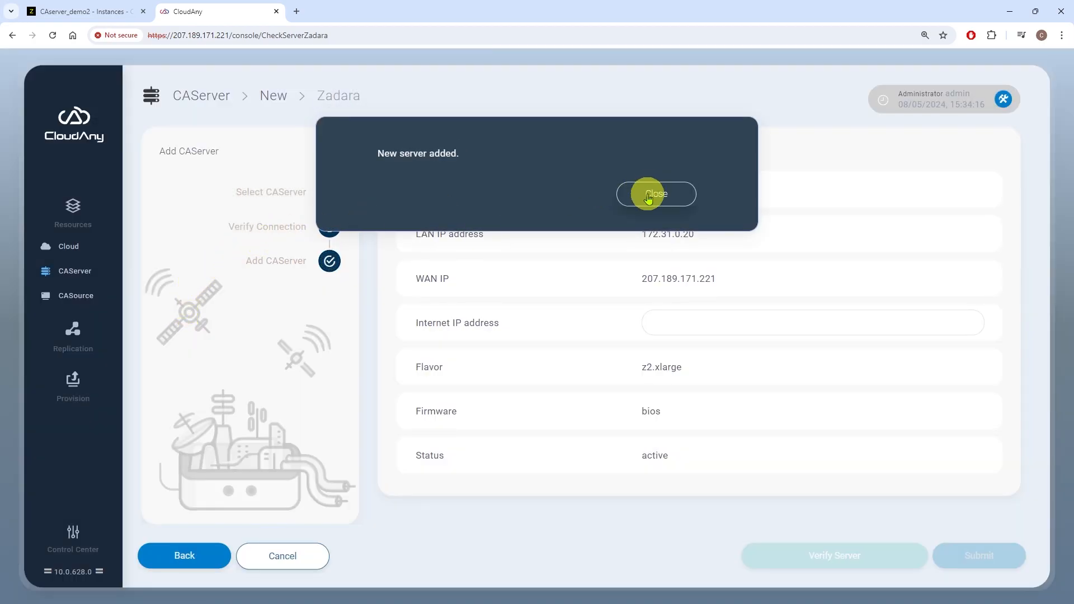
left_click(649, 196)
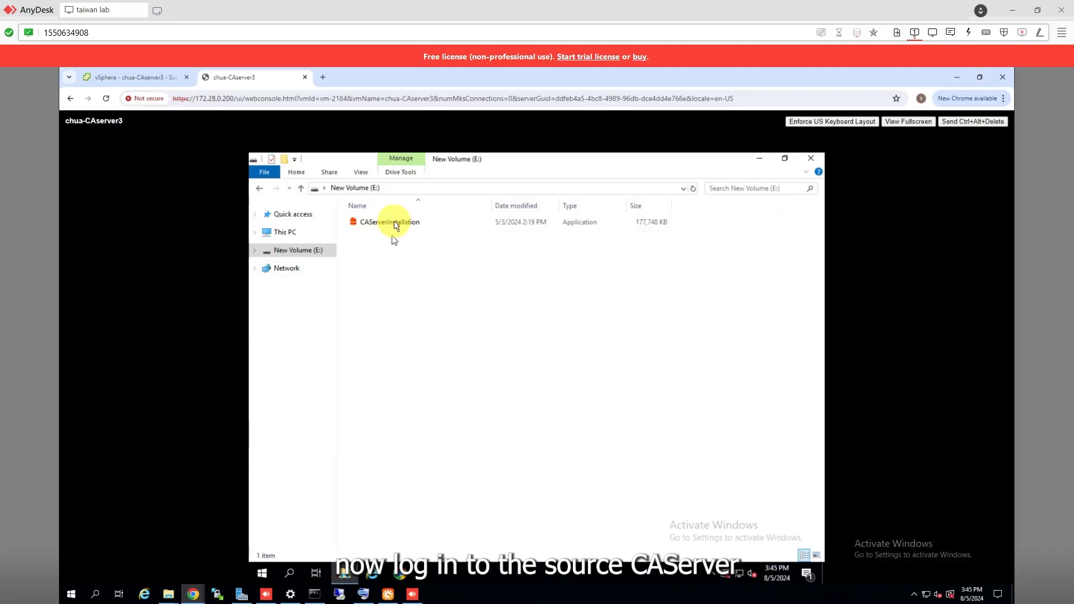
Run the CAServerInstallation file as administrator on chua-CAserver3
left_click(395, 223)
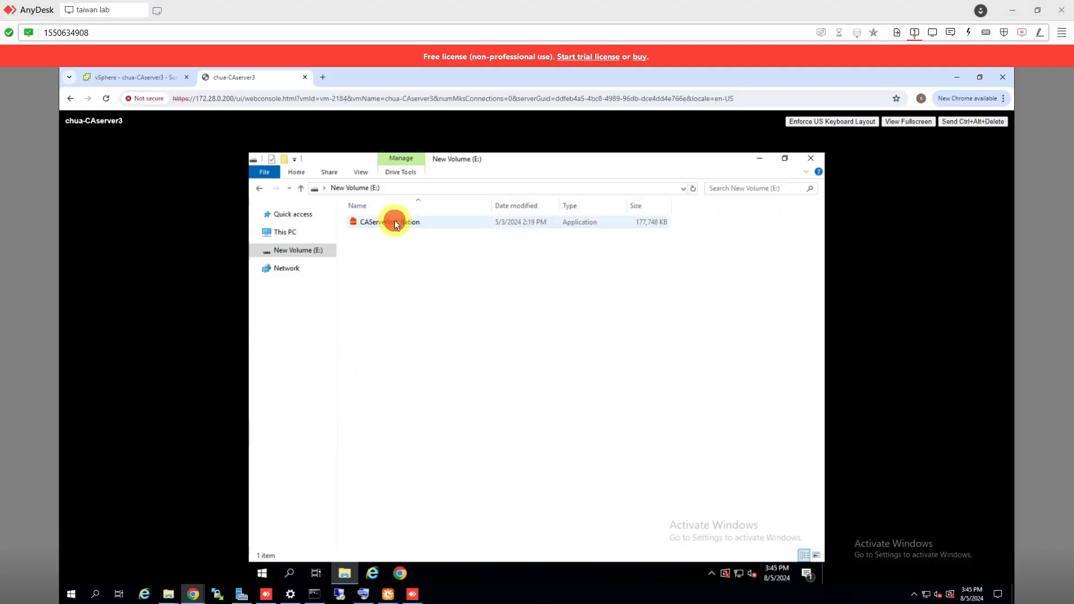
right_click(395, 224)
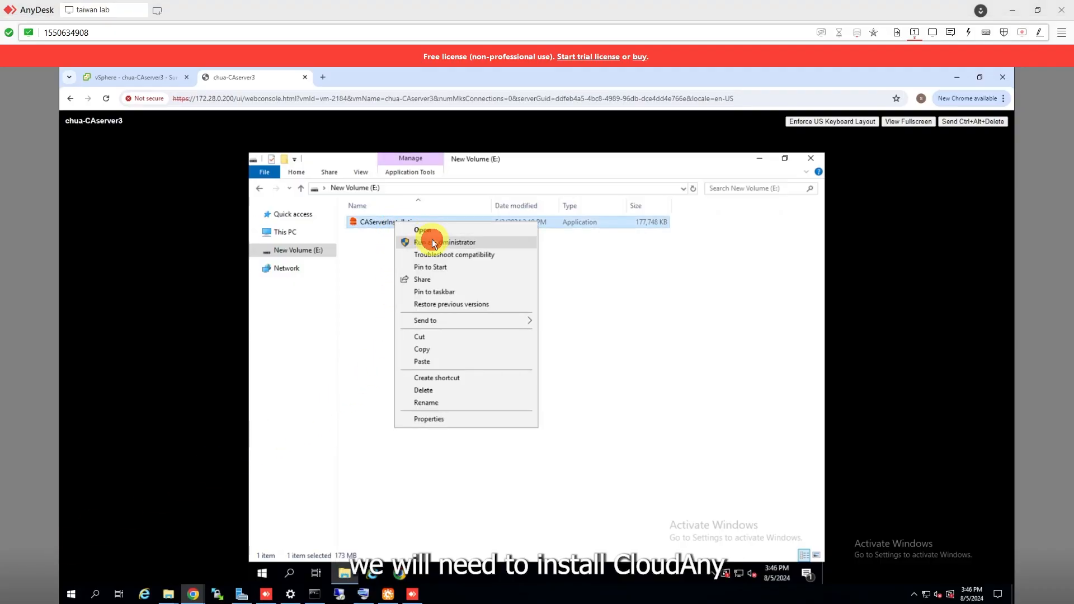
left_click(433, 242)
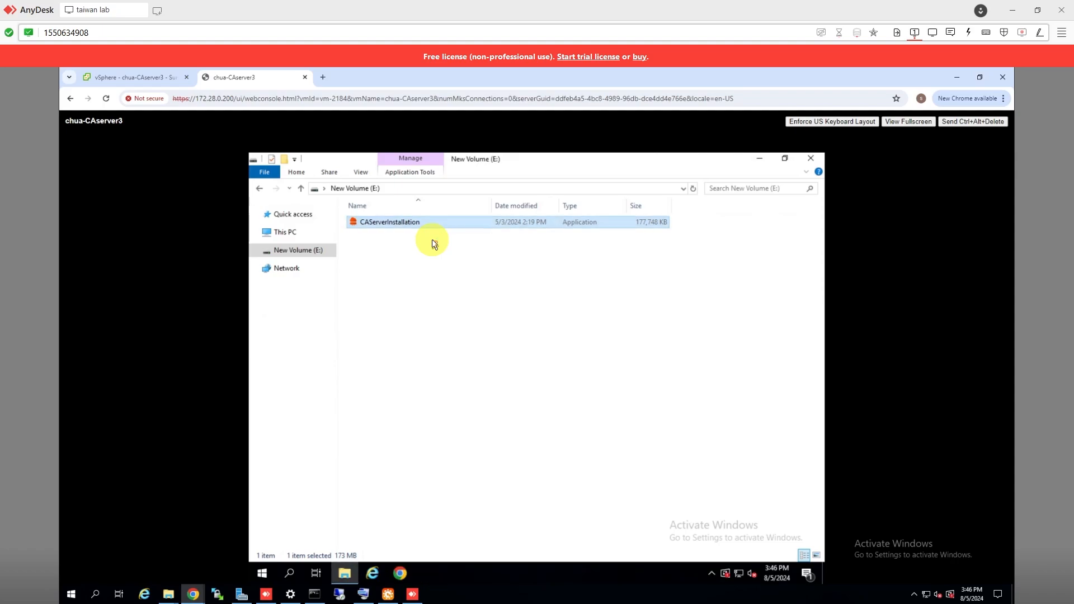
Complete CAServer setup with Management unchecked and the default installation folder
left_click(597, 451)
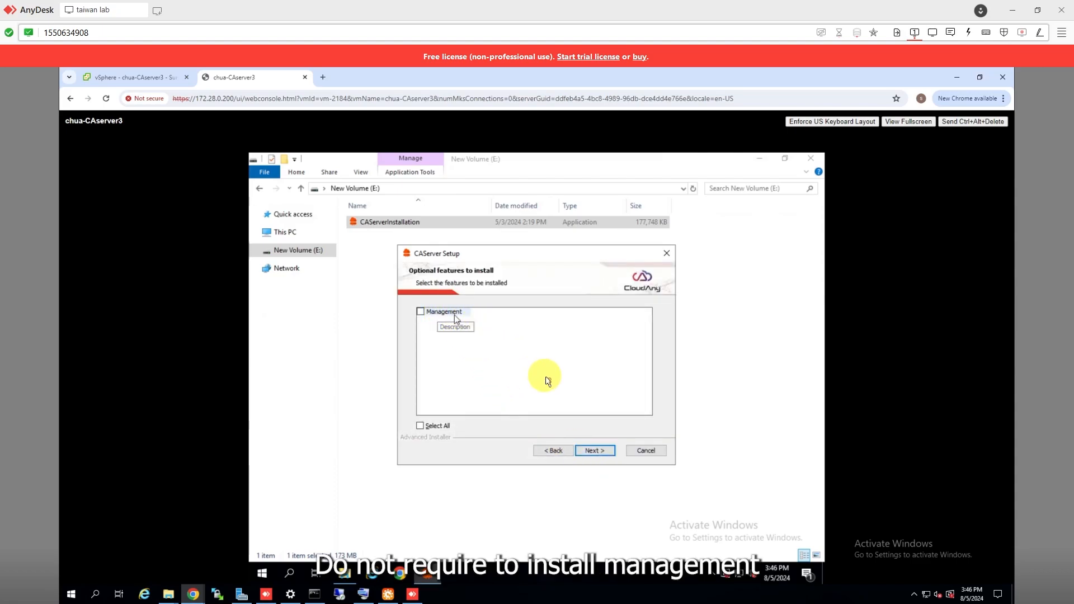
left_click(594, 455)
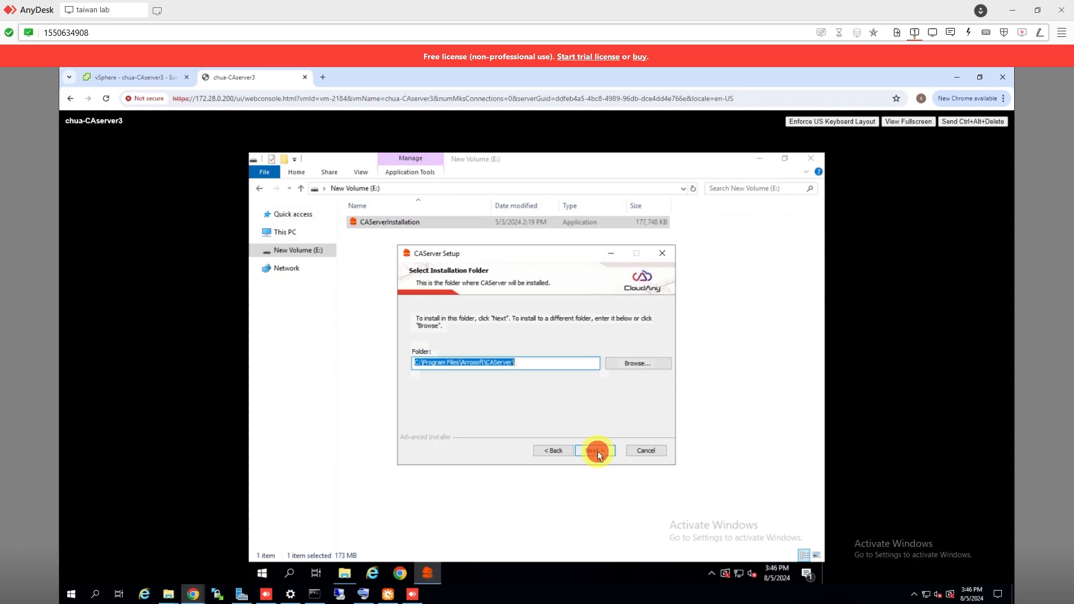
left_click(598, 451)
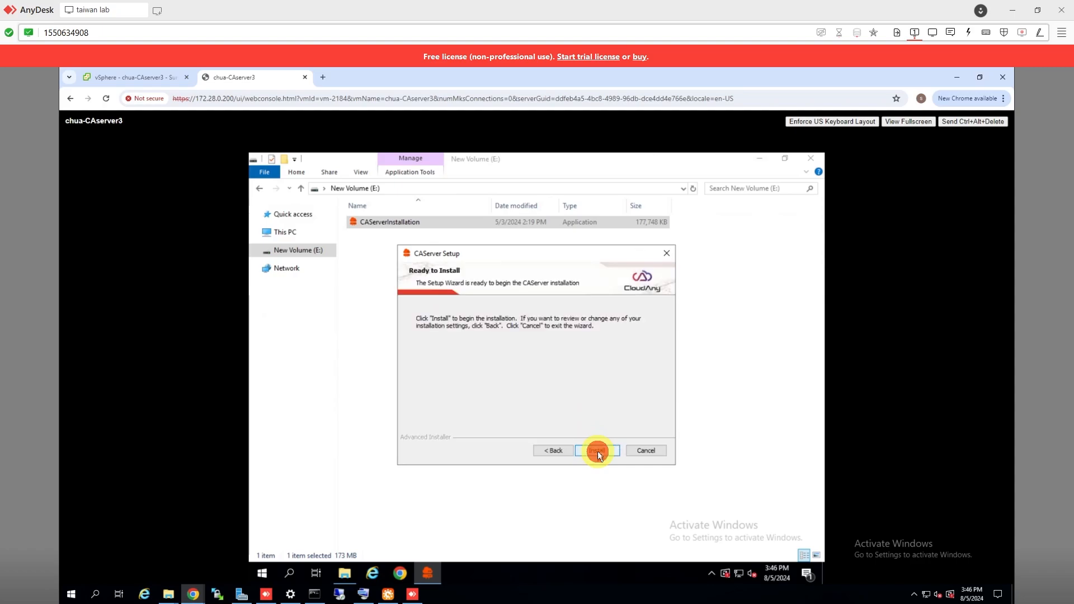
left_click(598, 451)
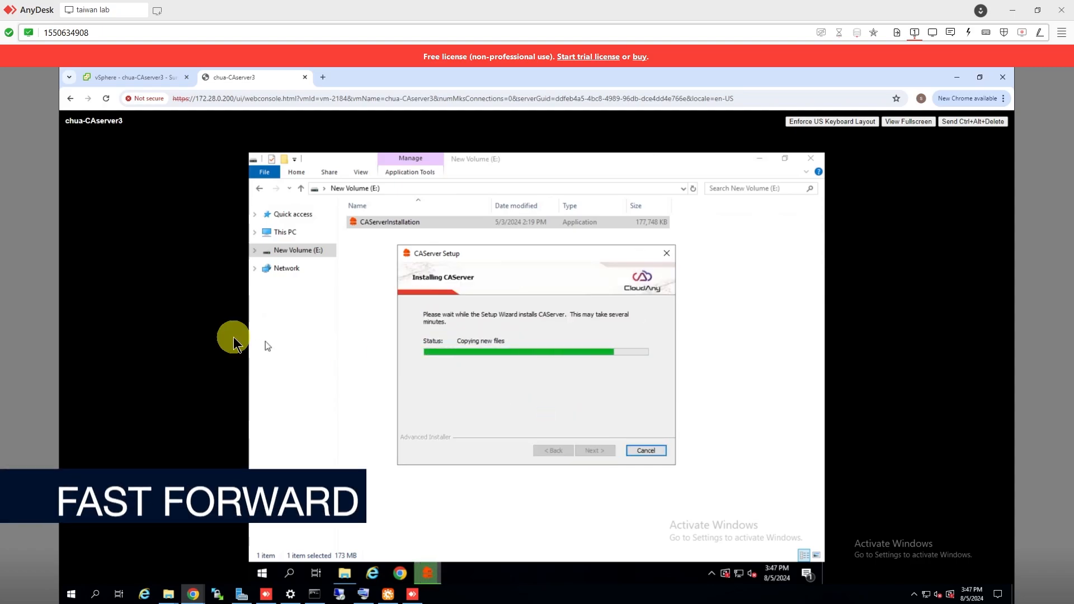
left_click(594, 451)
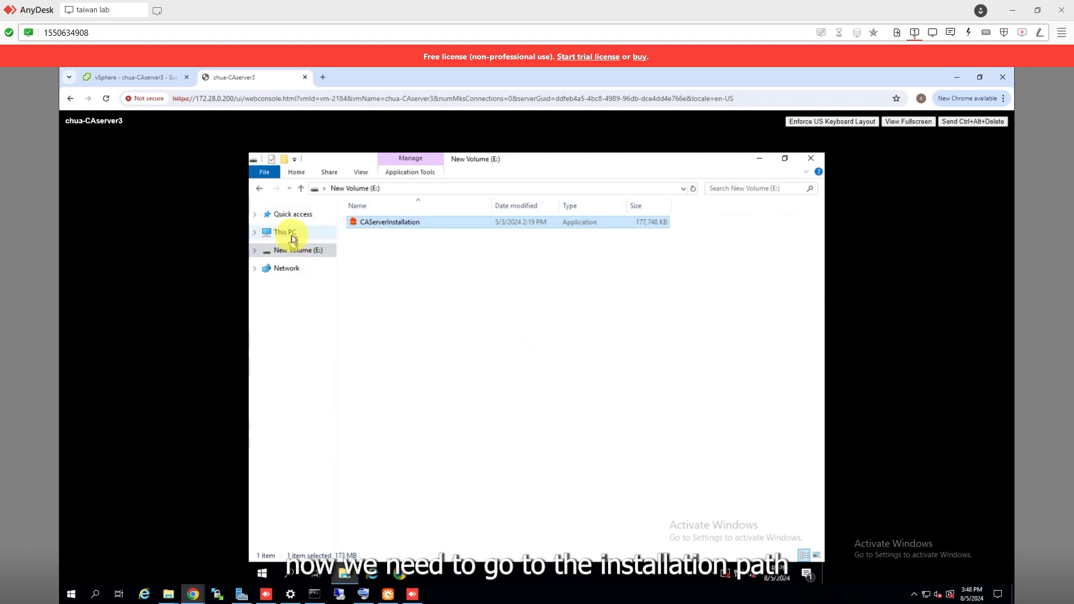
Launch RegistrationTool from C:\Program Files\Arrosoft\CAServer on the remote machine
left_click(291, 234)
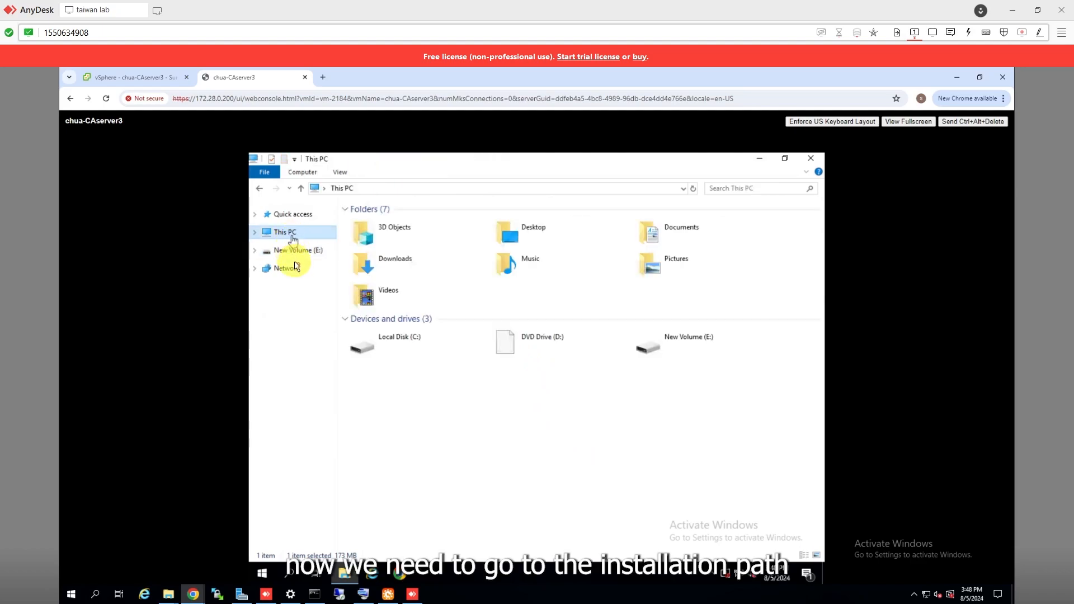
double_click(404, 338)
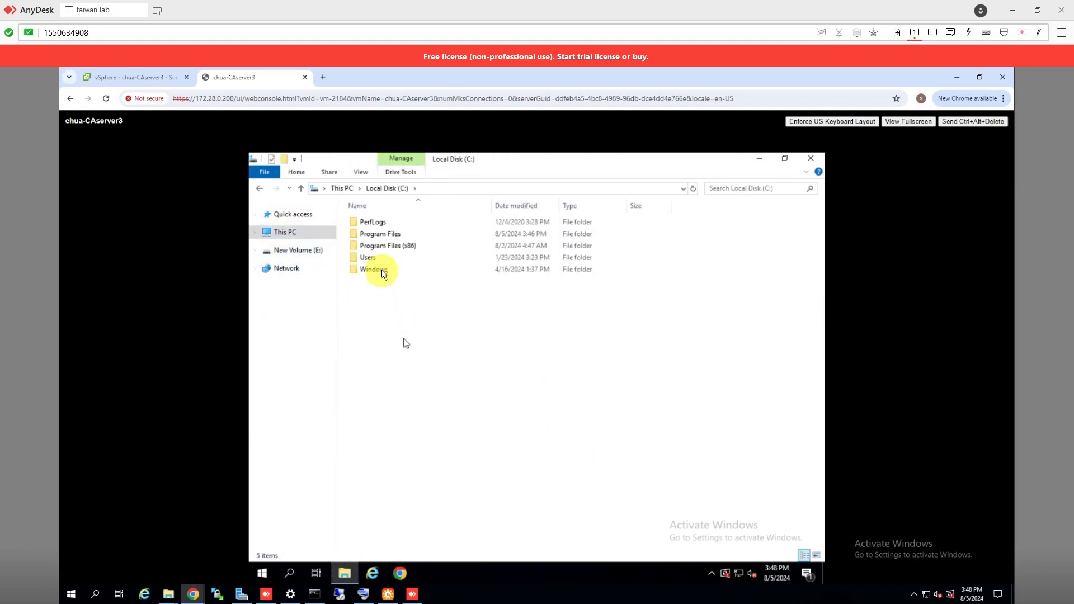
double_click(377, 235)
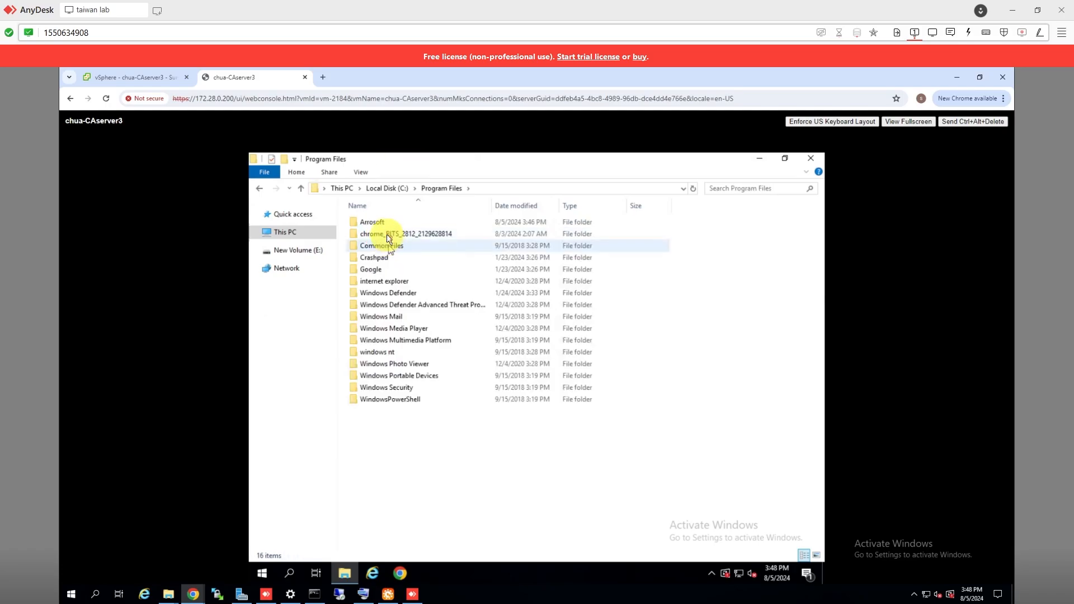
double_click(380, 224)
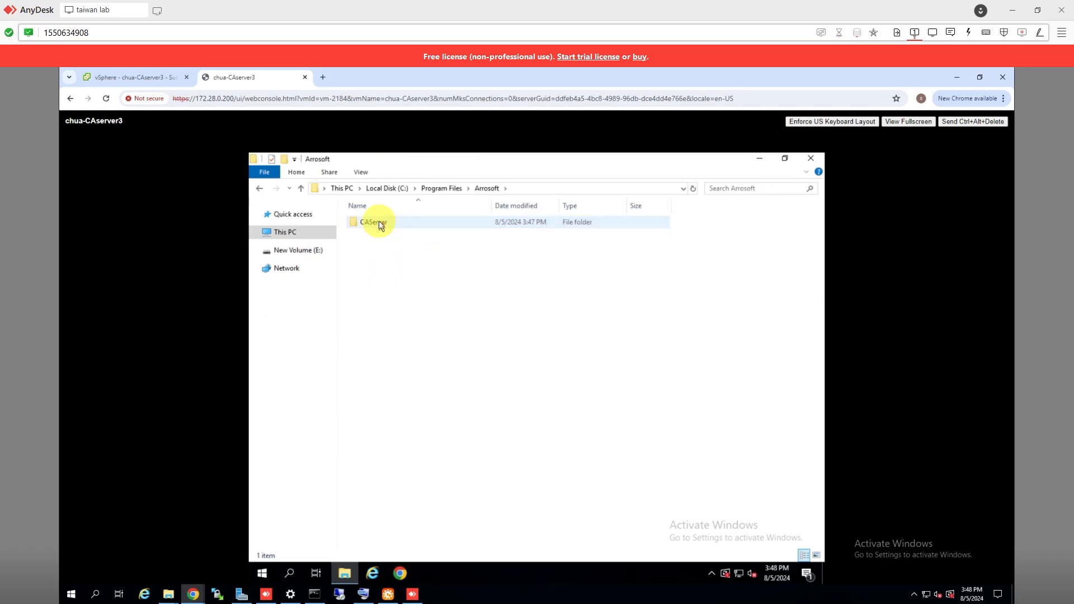
double_click(376, 222)
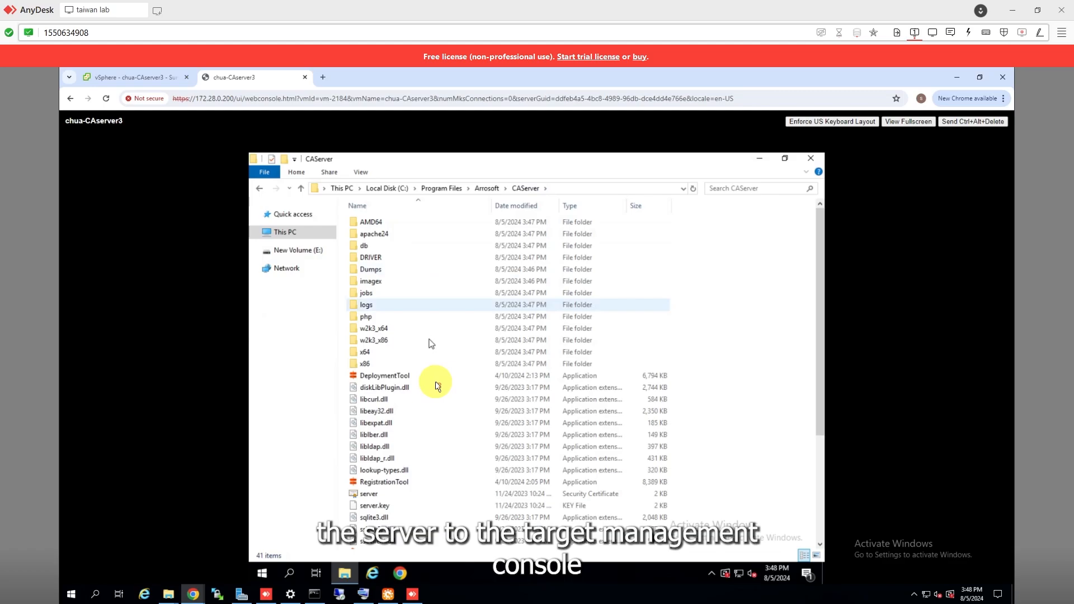
left_click(389, 482)
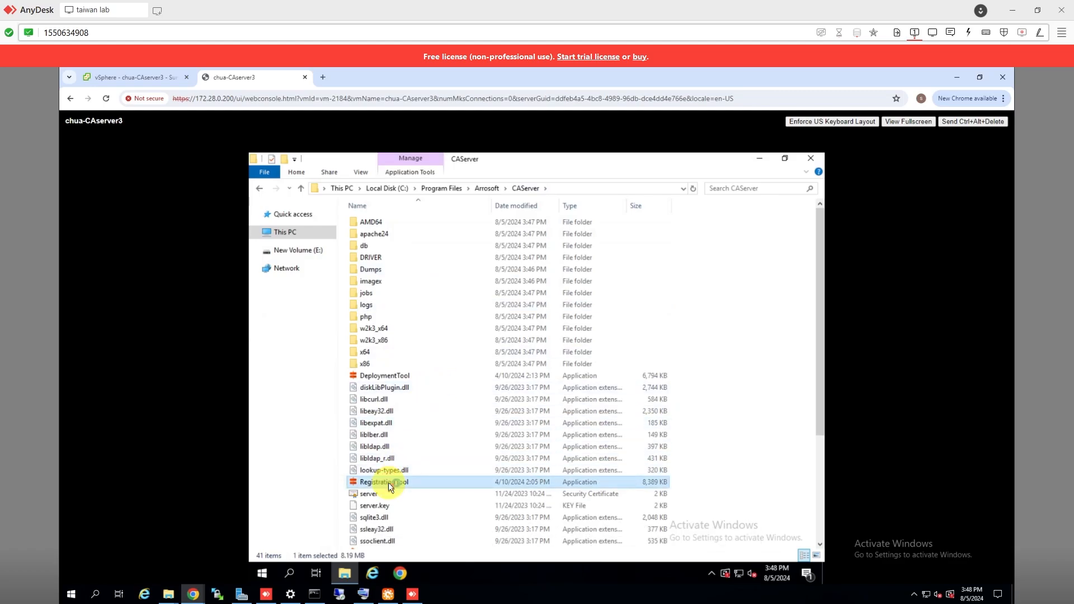
double_click(389, 482)
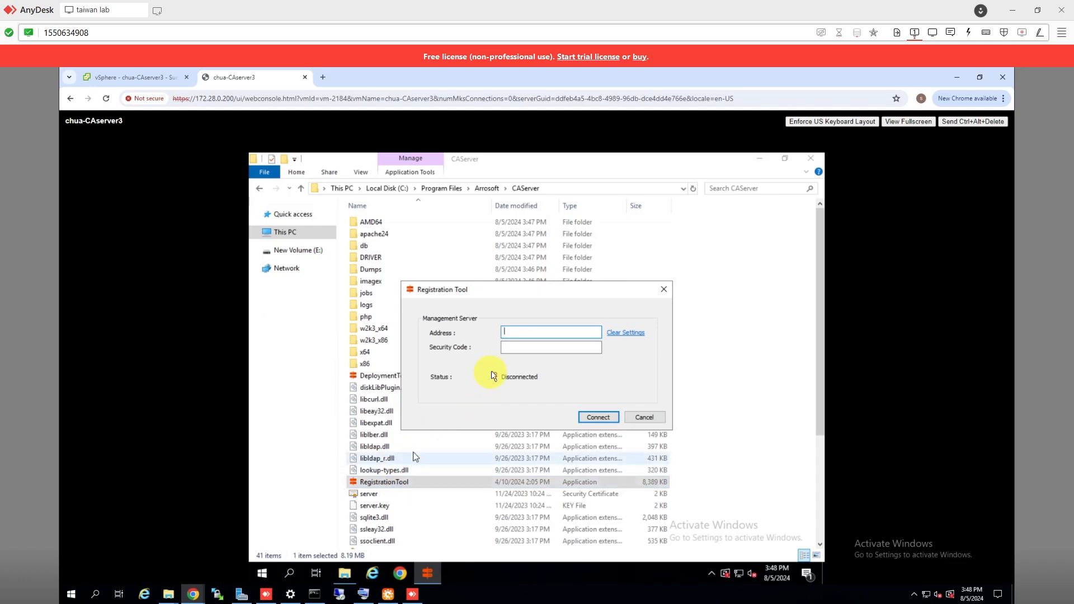
left_click(509, 334)
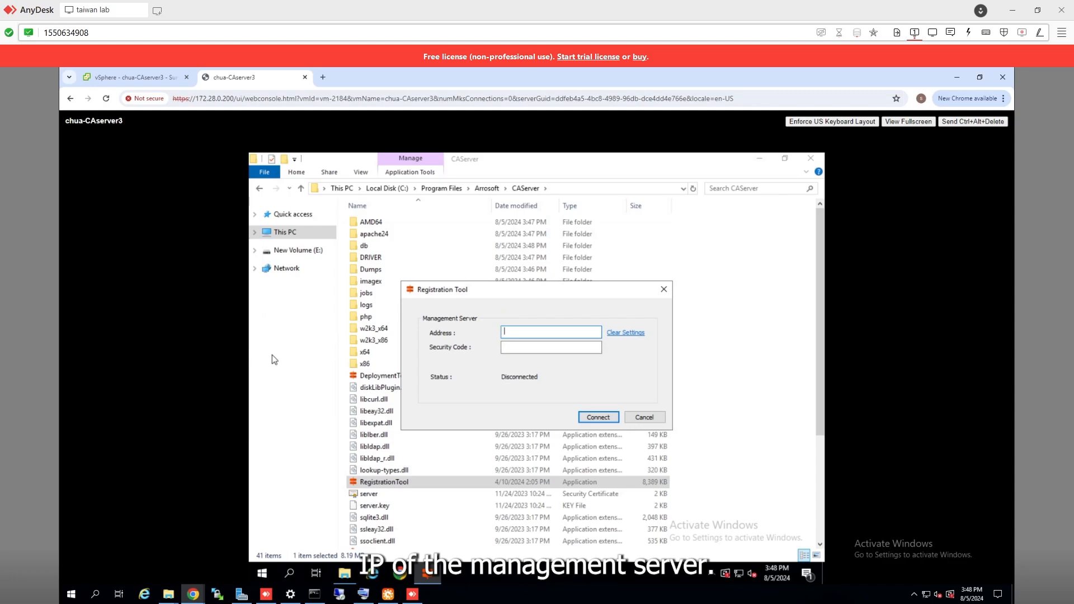
key("alt+Tab")
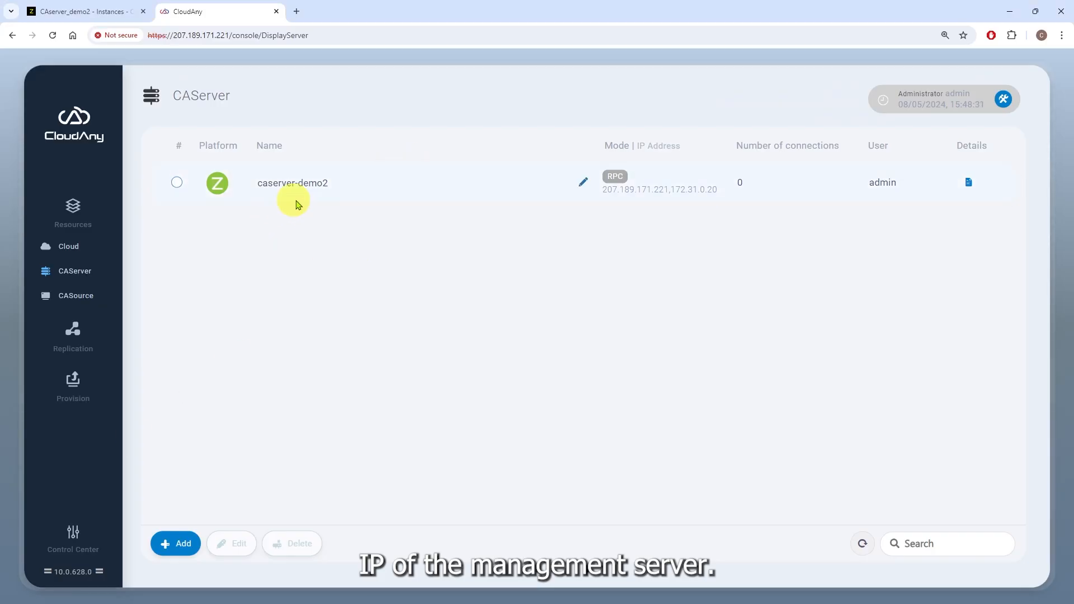
Copy the console IP 207.189.171.221 into the Registration Tool's Address field
left_click_drag(229, 35, 175, 38)
key("alt+Tab")
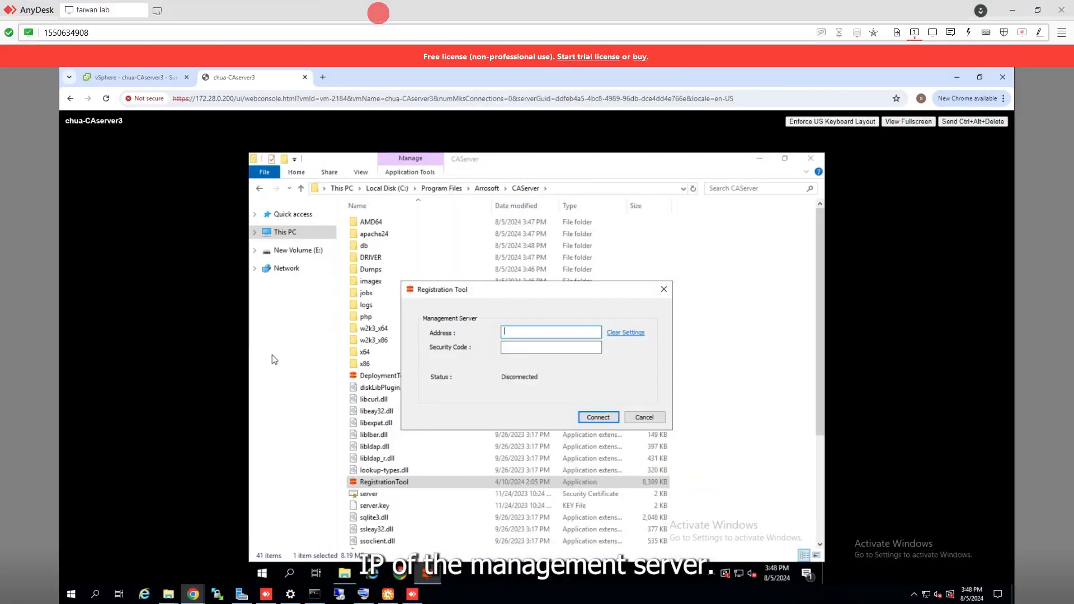
left_click(549, 332)
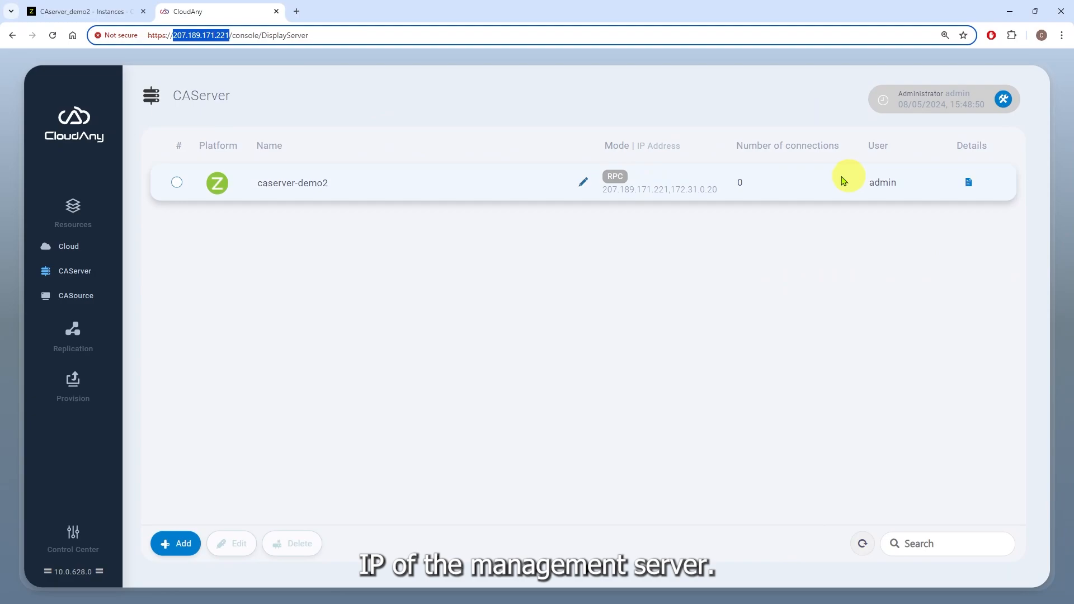
Copy the admin Security Code from CloudAny's settings panel
left_click(837, 265)
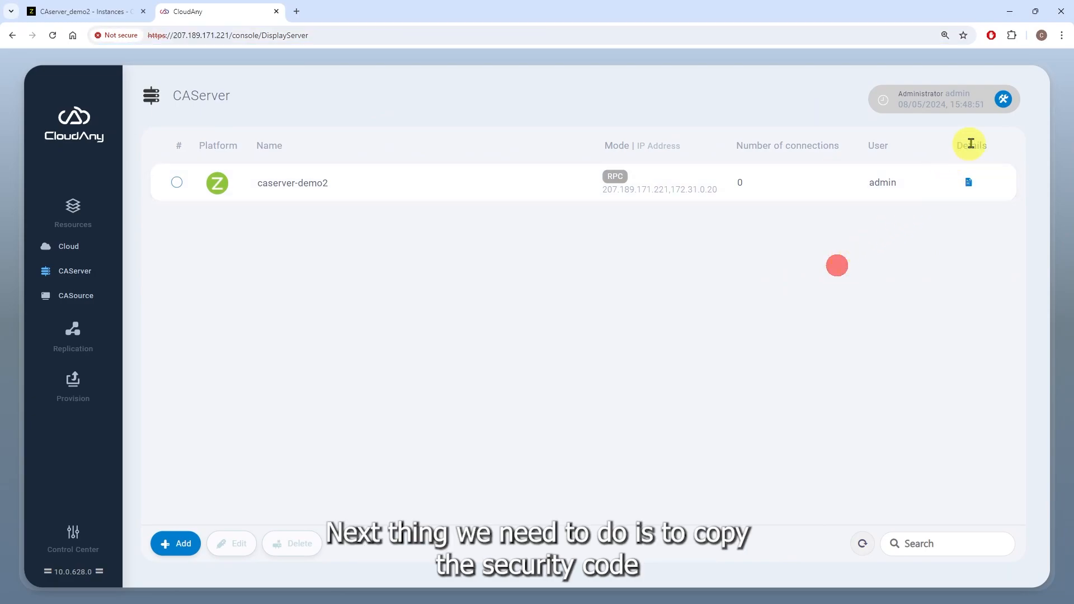
left_click(1005, 106)
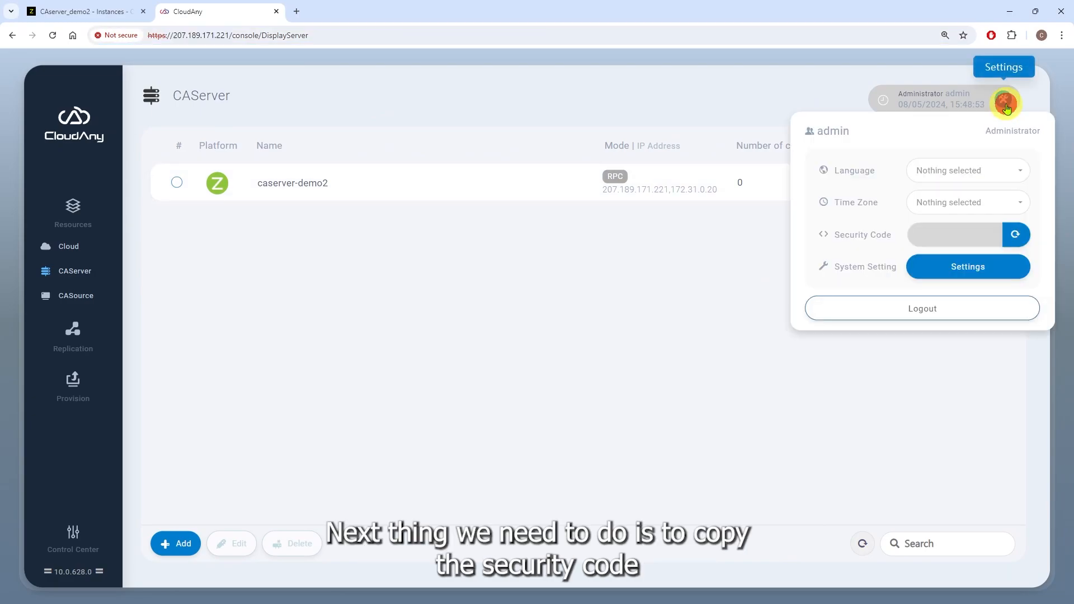
left_click(963, 235)
left_click_drag(963, 235, 912, 234)
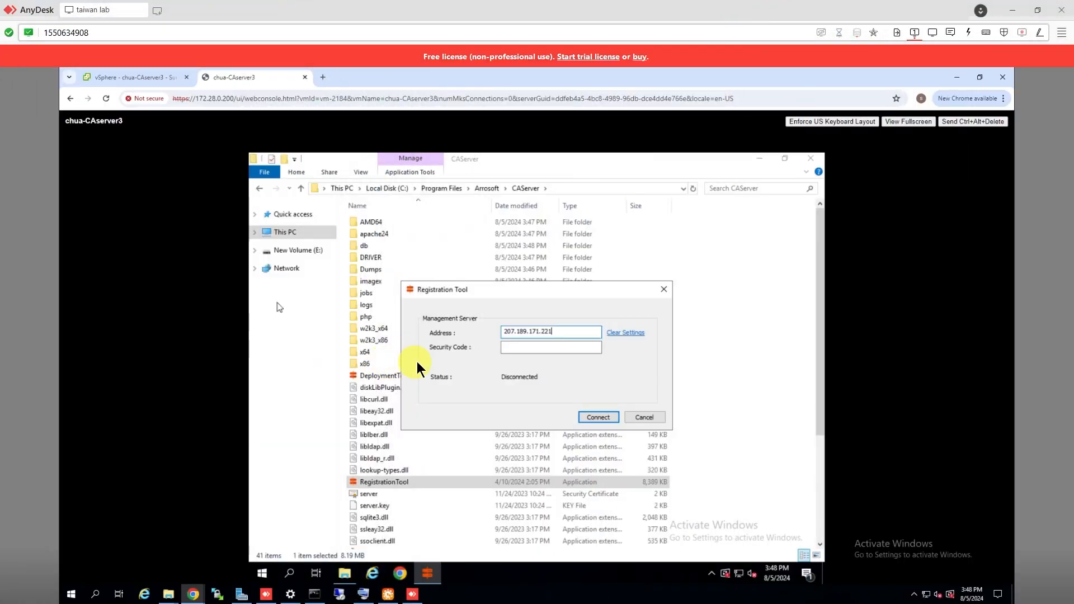
Enter the admin security code in the Registration Tool, connect, and acknowledge 'CAServer added'
left_click(549, 348)
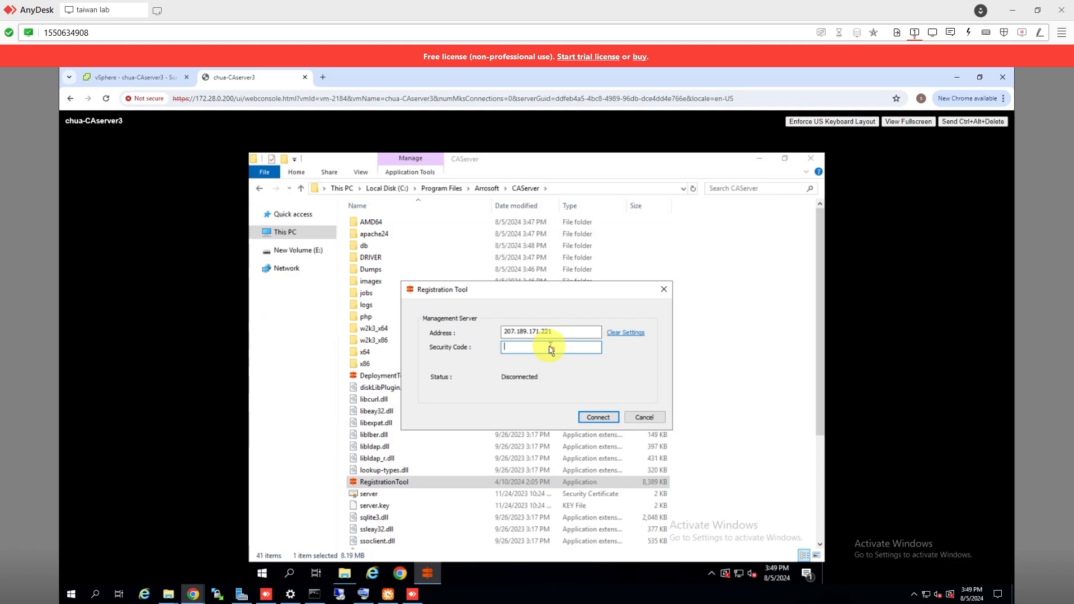
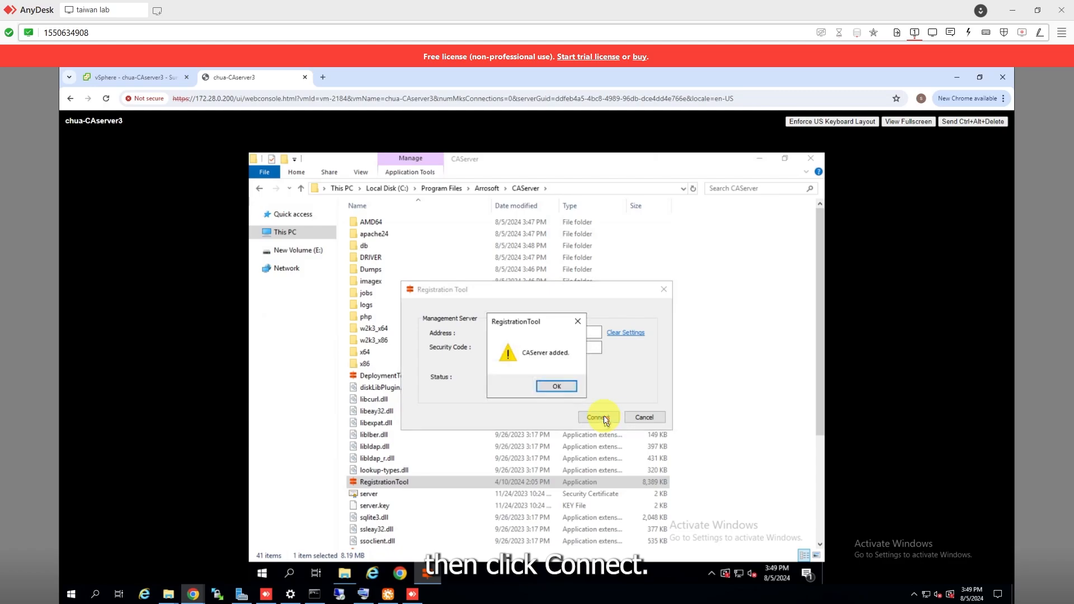
left_click(556, 386)
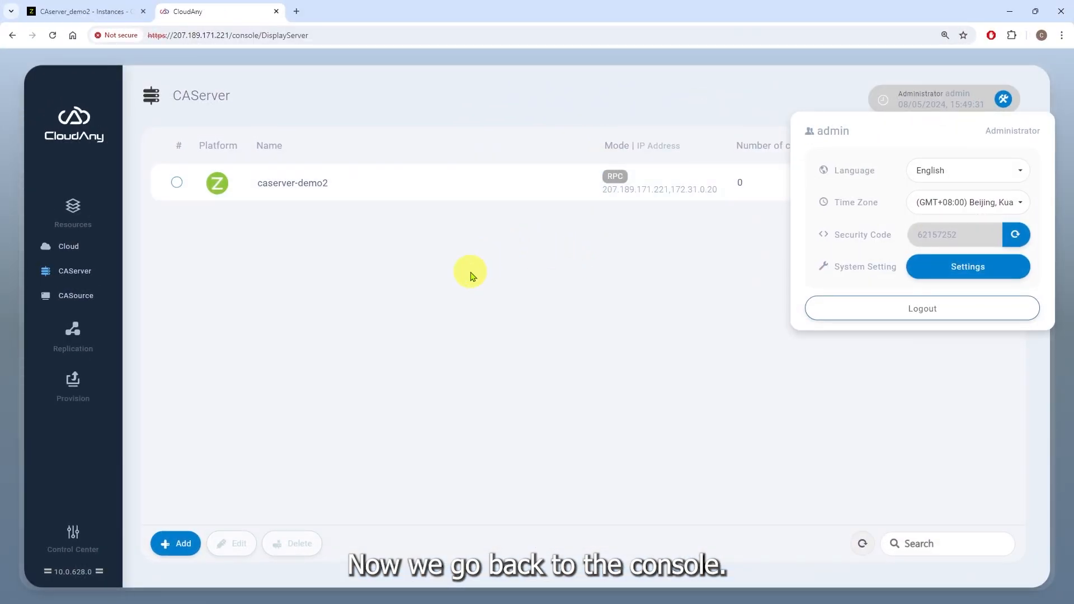
Refresh the CAServer list and highlight the new CAServerSource3 entry at 192.168.1.159
left_click(470, 291)
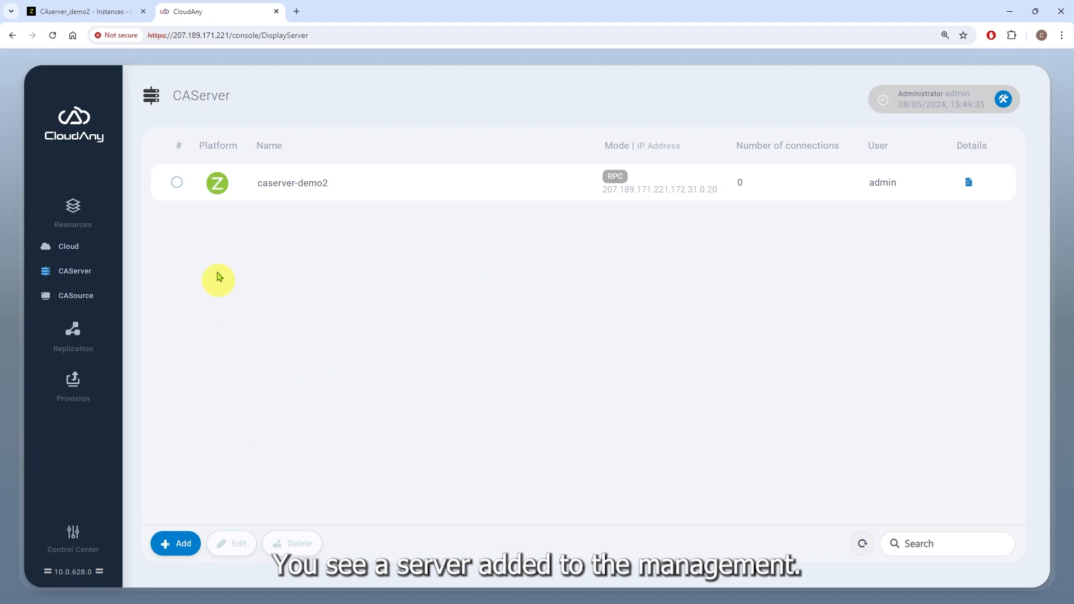
left_click(53, 37)
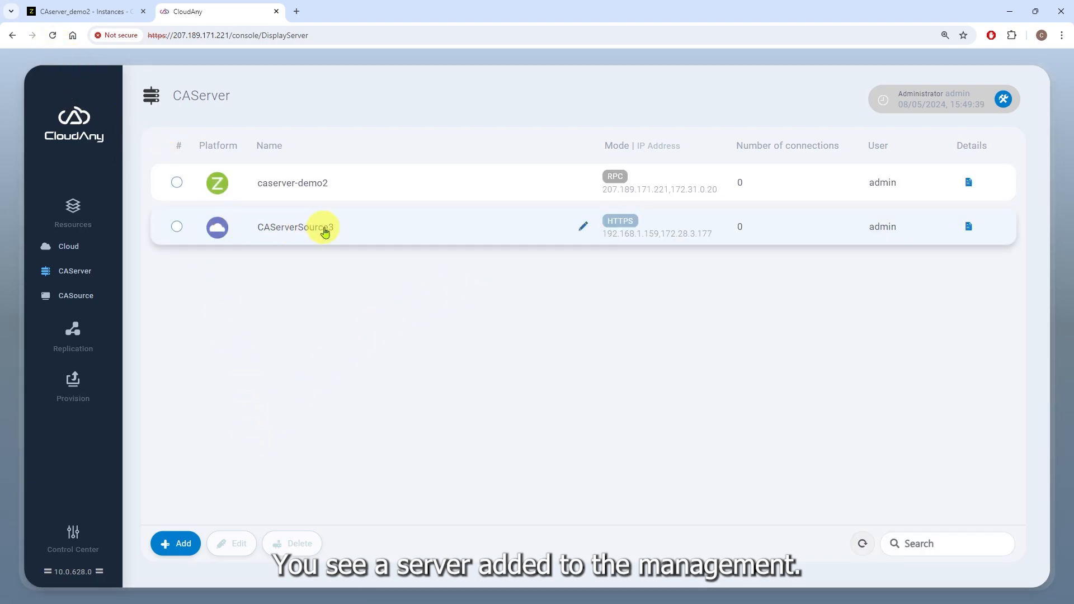
left_click_drag(334, 228, 219, 232)
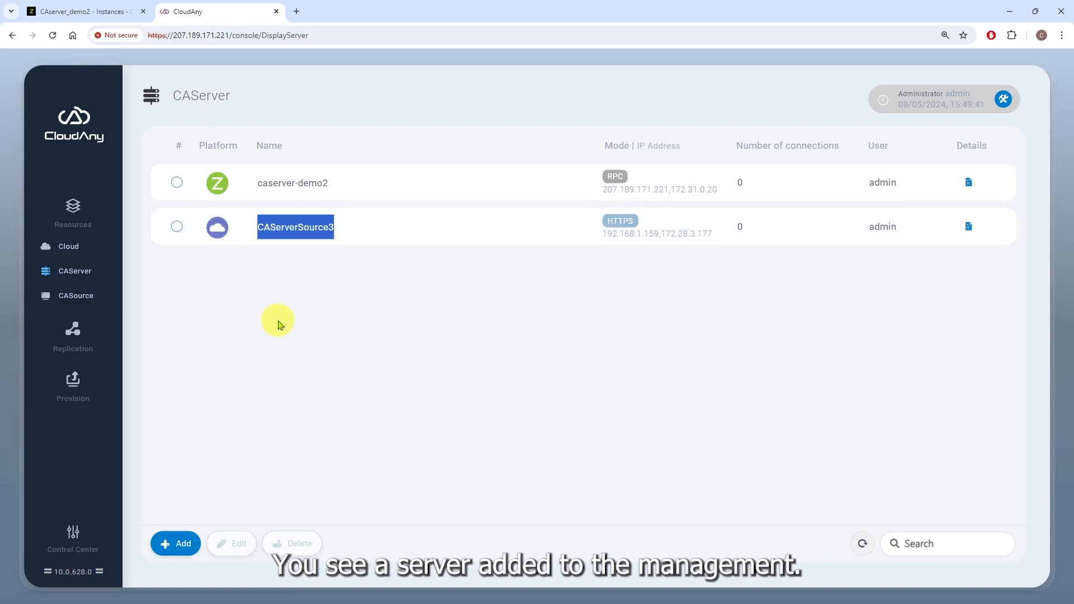
left_click(281, 319)
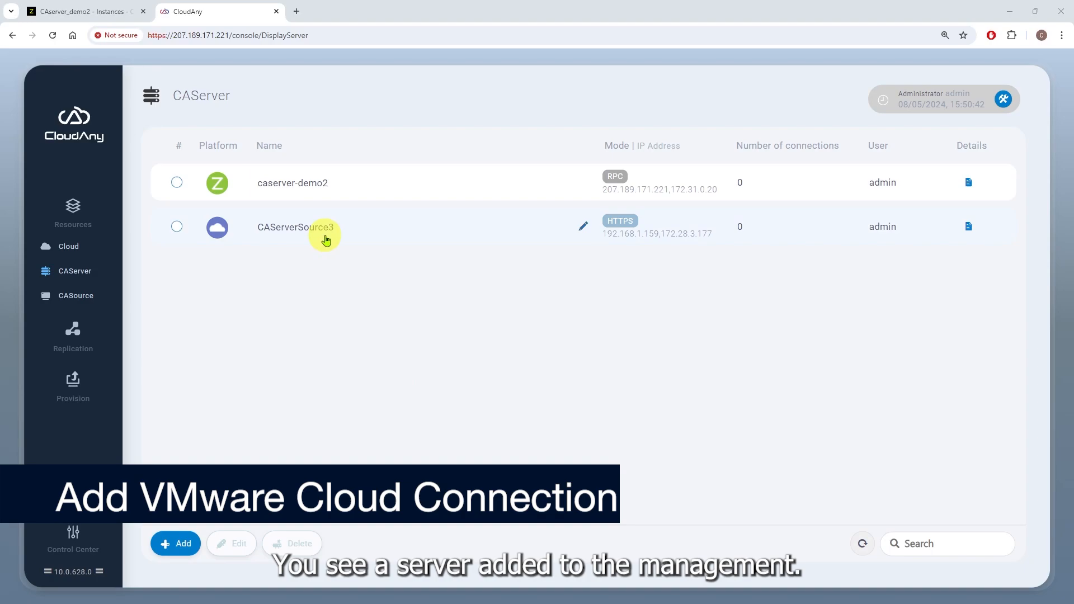
left_click_drag(334, 227, 228, 228)
left_click(274, 280)
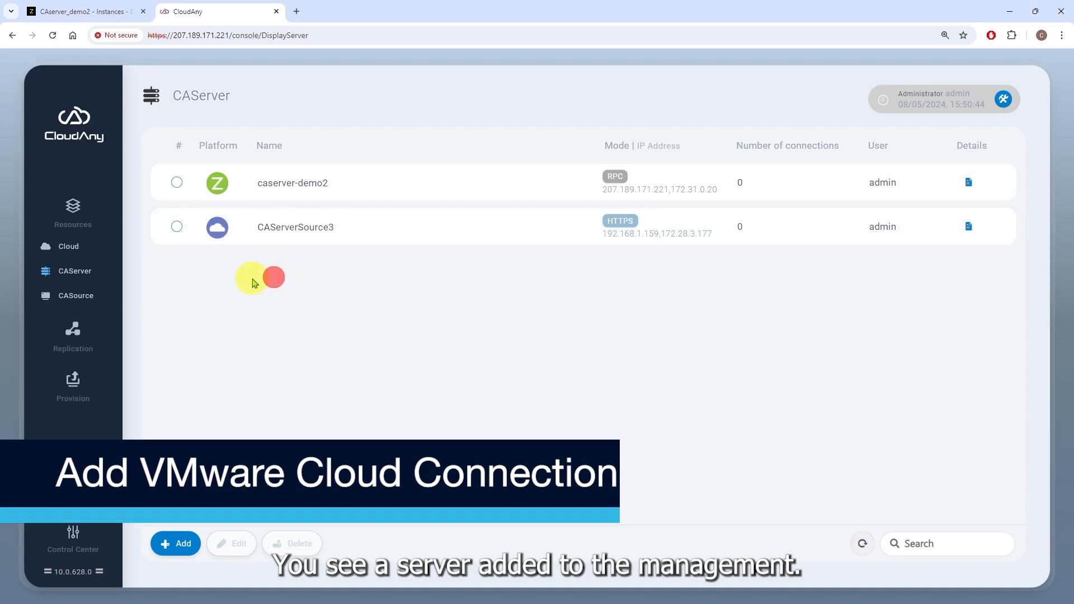
left_click(67, 249)
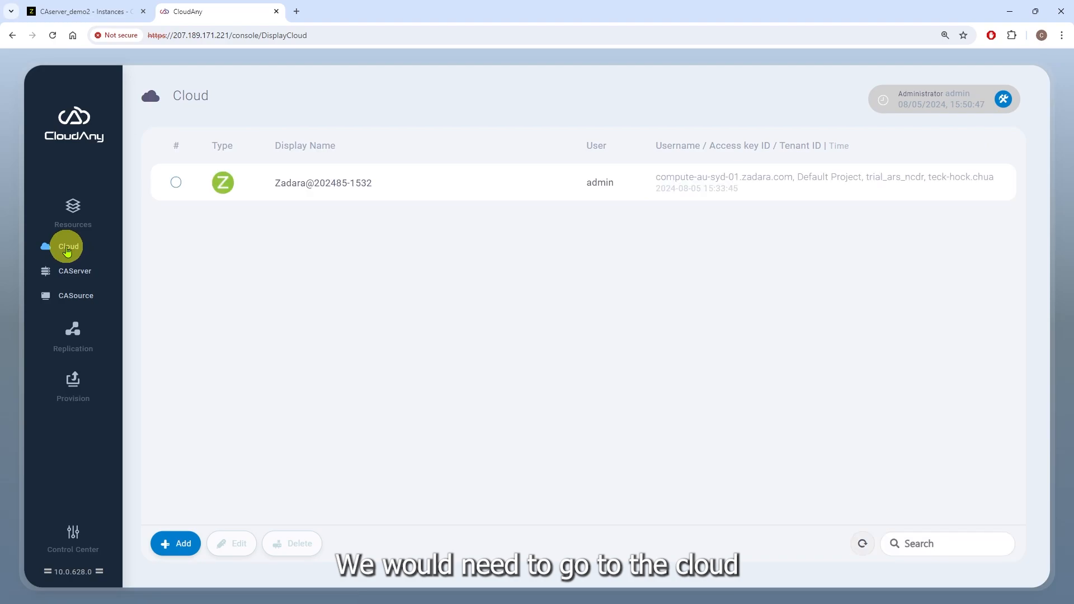
Add a VMware connection with address 172.28.0.200 and the vCenter administrator credentials
left_click(173, 539)
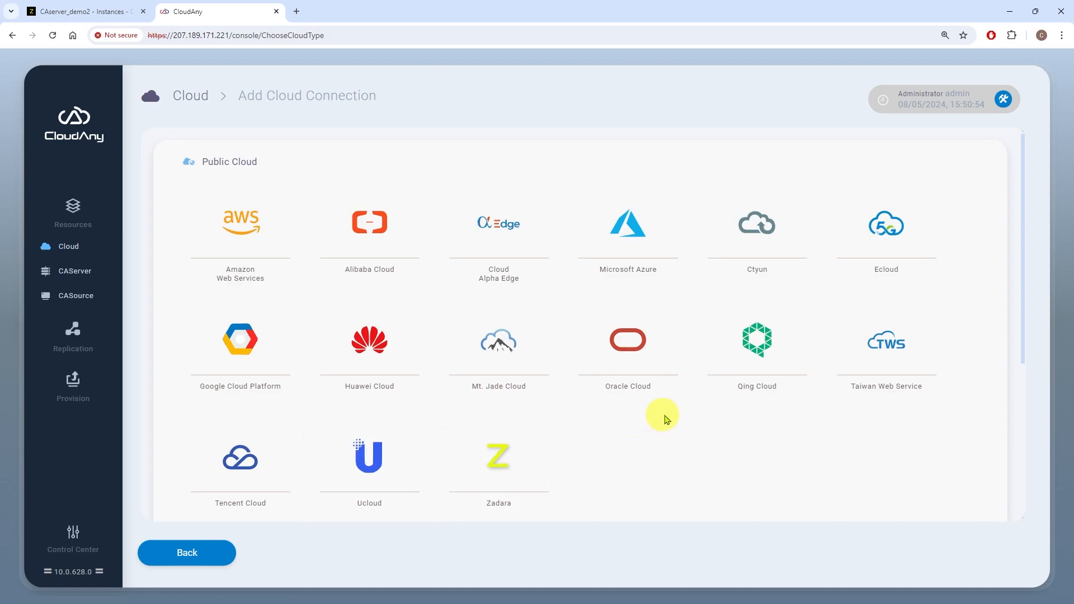
scroll(781, 427, "down", 5)
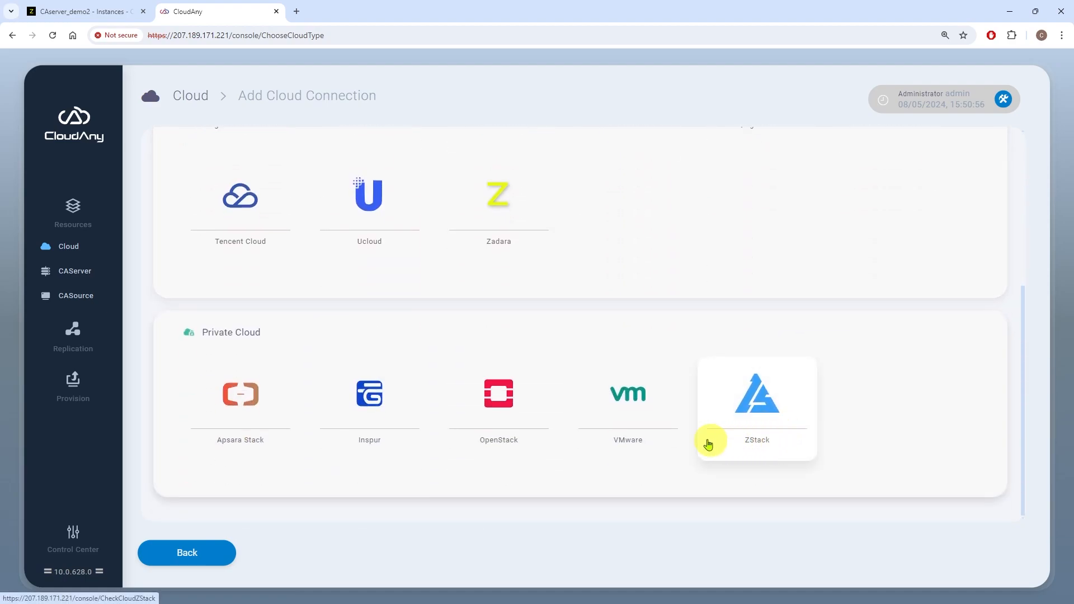
left_click(636, 403)
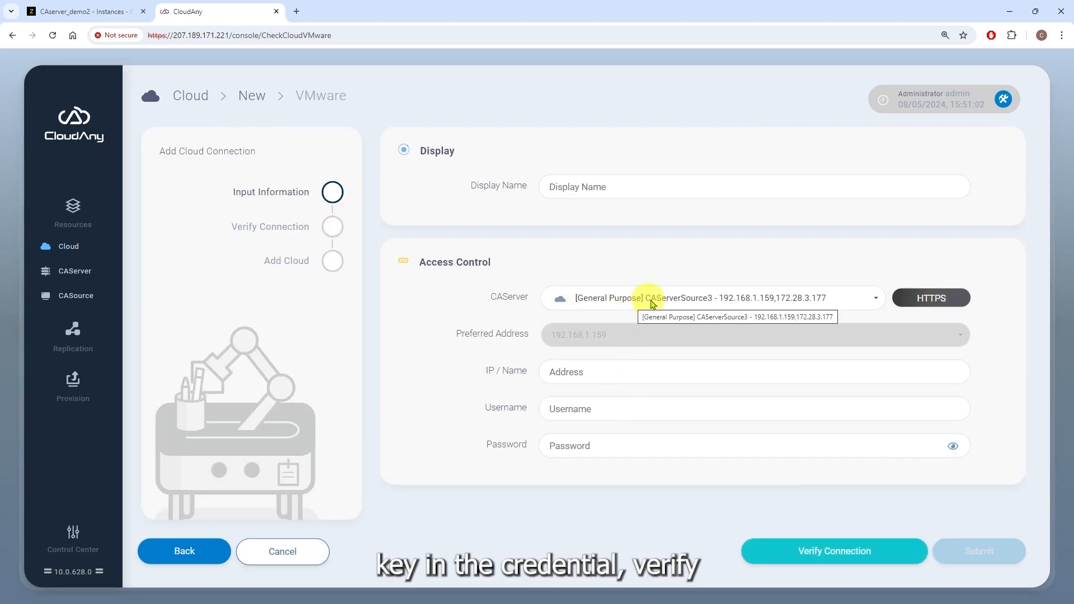
left_click(575, 372)
type("172.28.0.200")
key("Tab")
type("adminis")
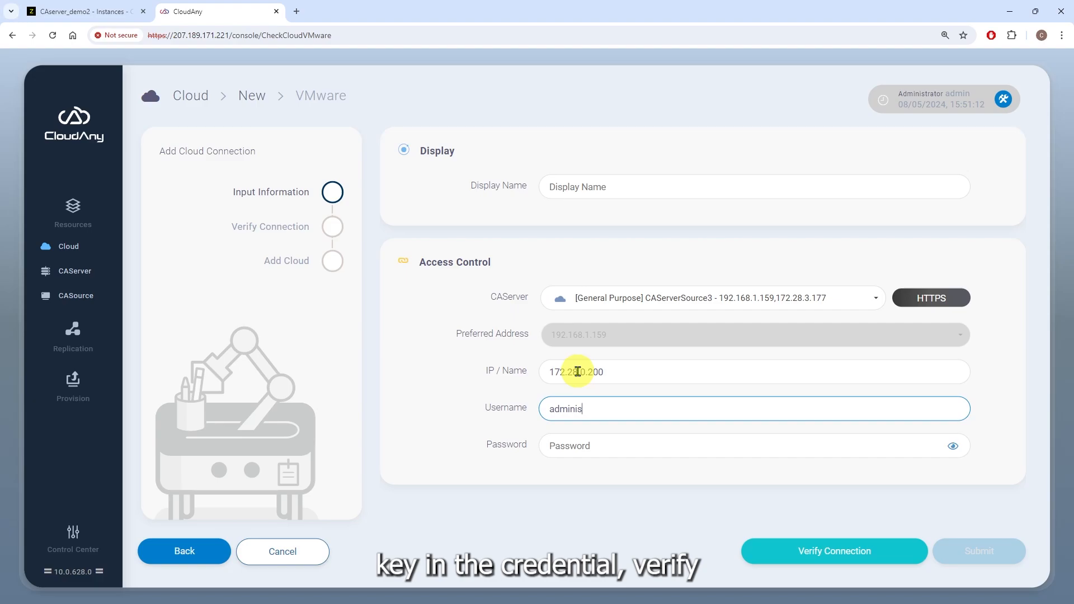
type("trator@vsphere.local")
key("Tab")
type("***")
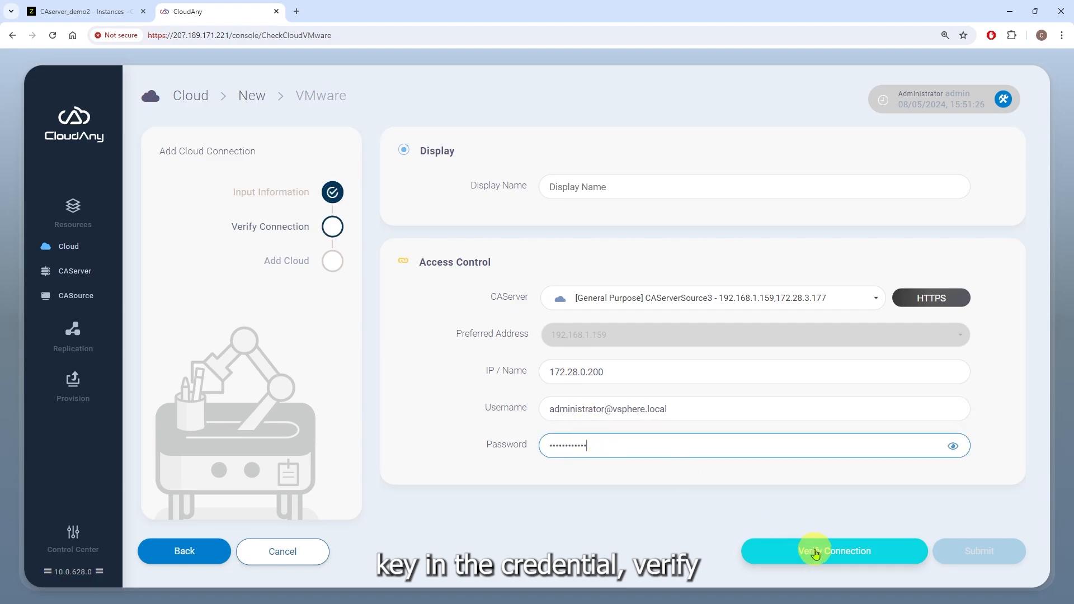
left_click(815, 552)
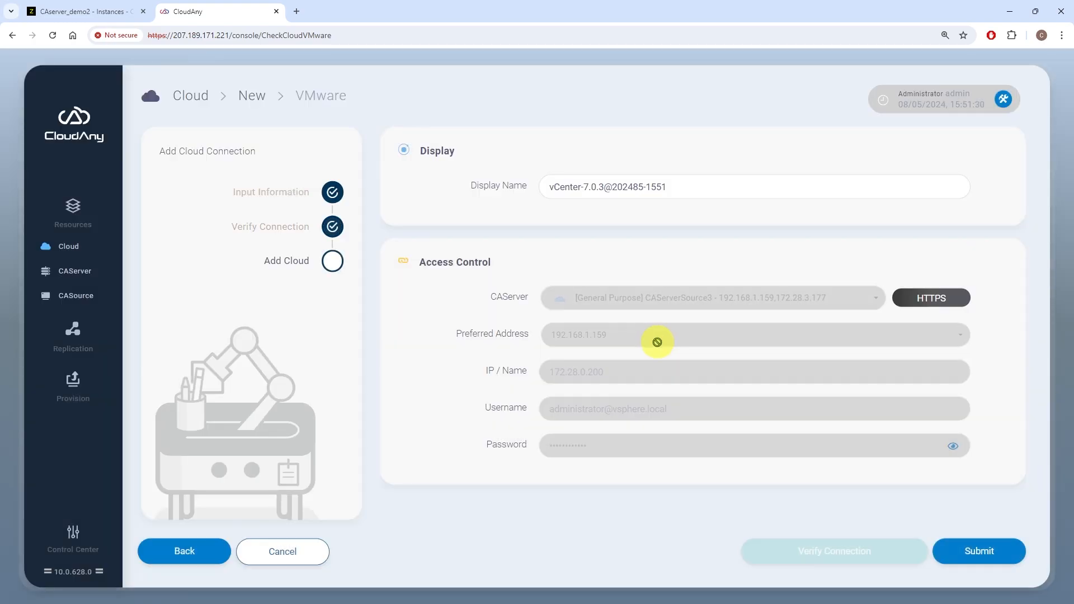
left_click(981, 551)
left_click(982, 551)
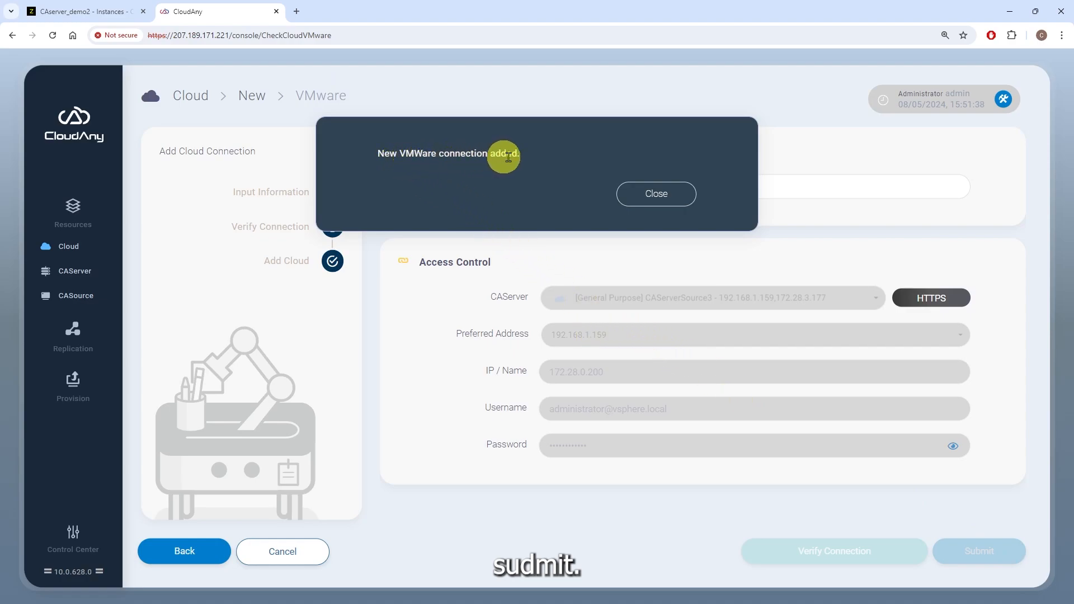
left_click(660, 194)
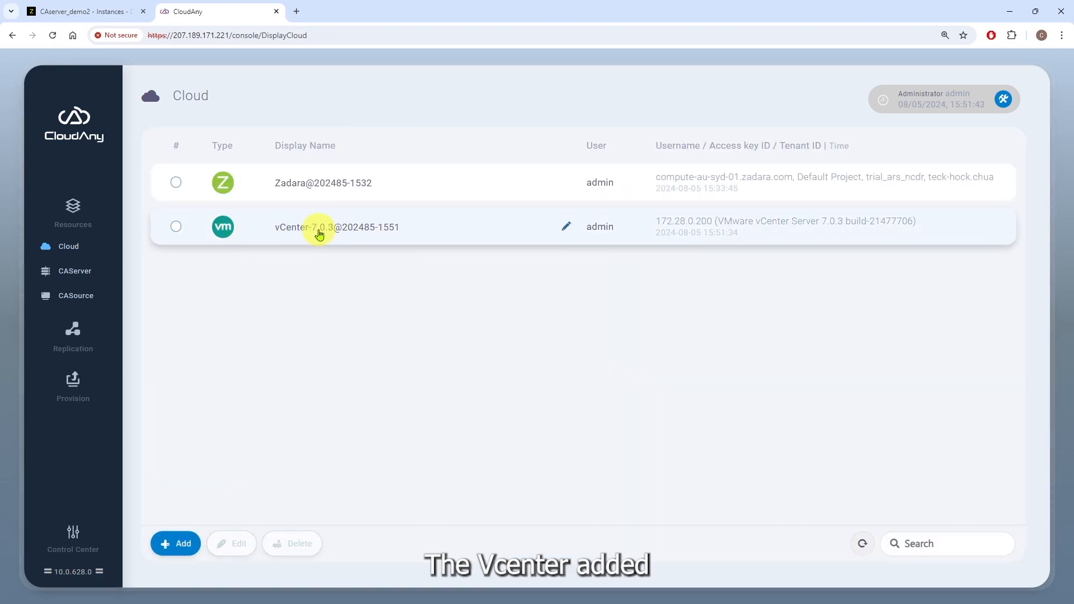
Start a new CASource on CAServerSource3, host ESX03, and select the first demo client VM
left_click(87, 272)
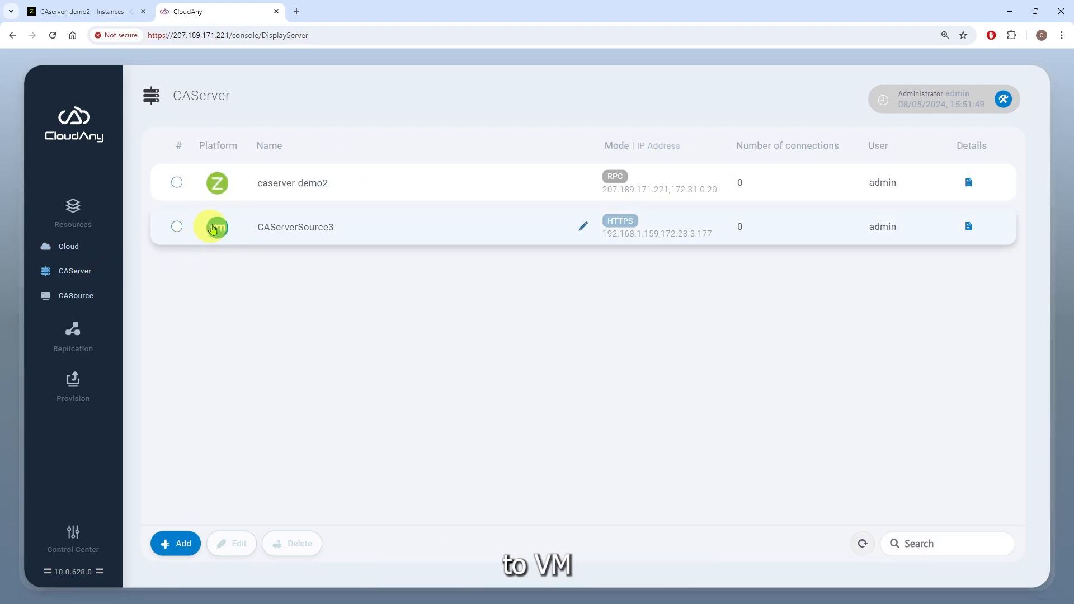
left_click(76, 297)
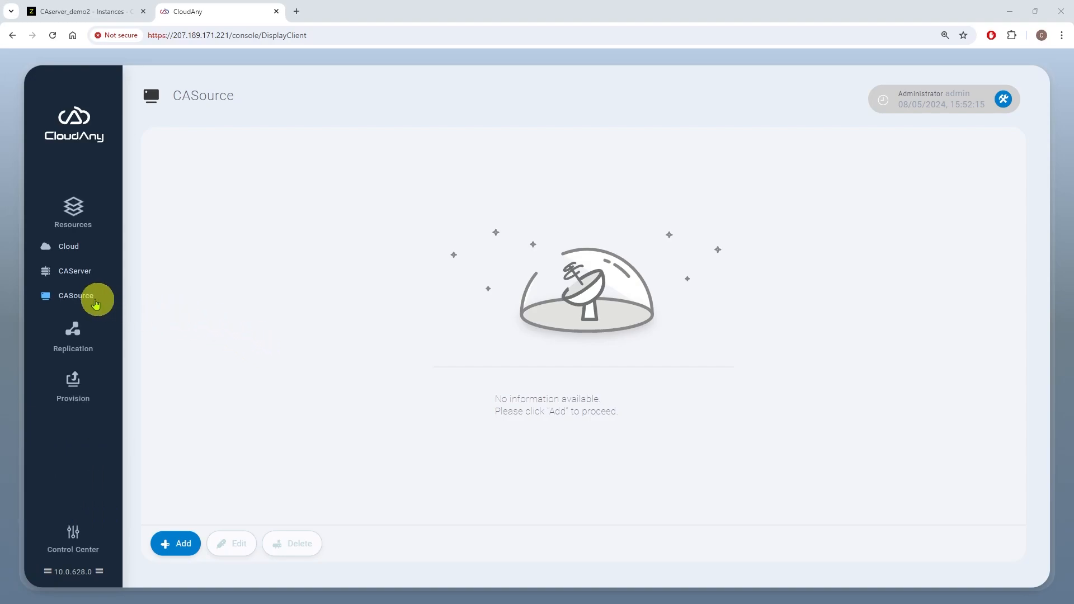
left_click(177, 546)
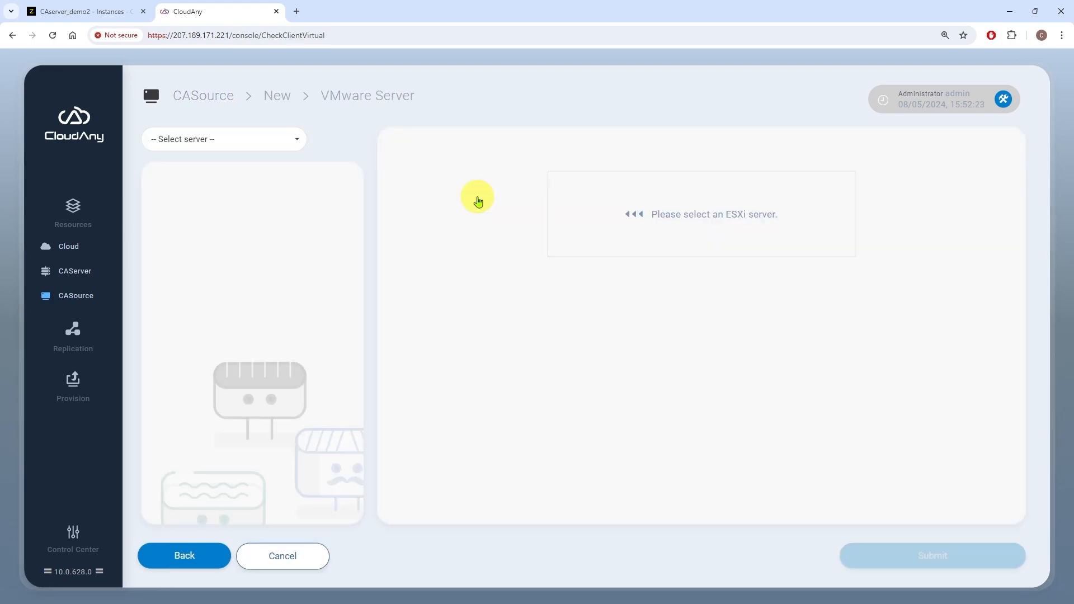
left_click(232, 144)
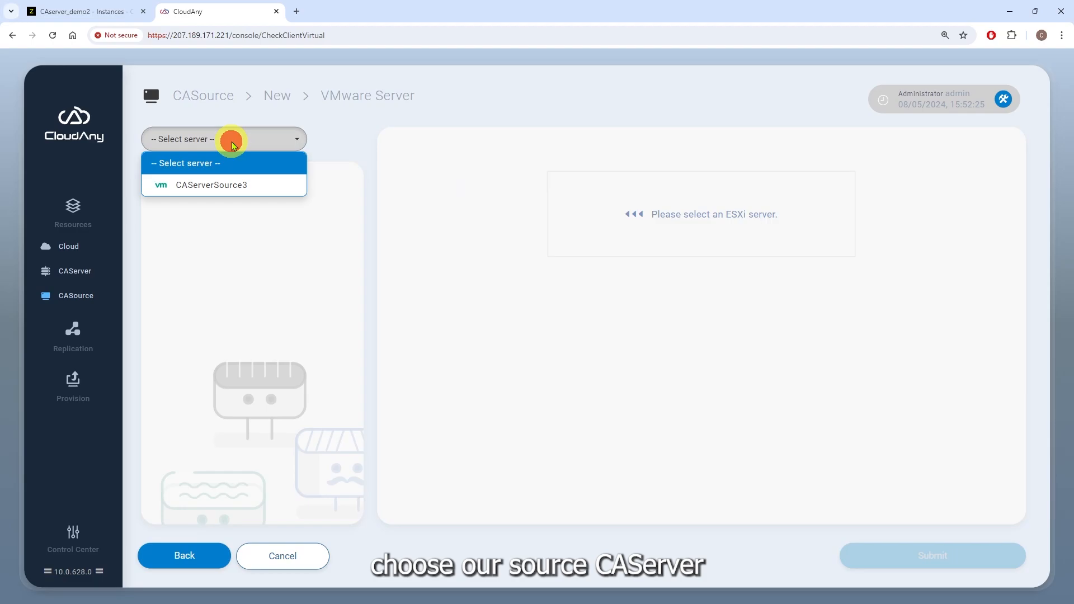
left_click(217, 186)
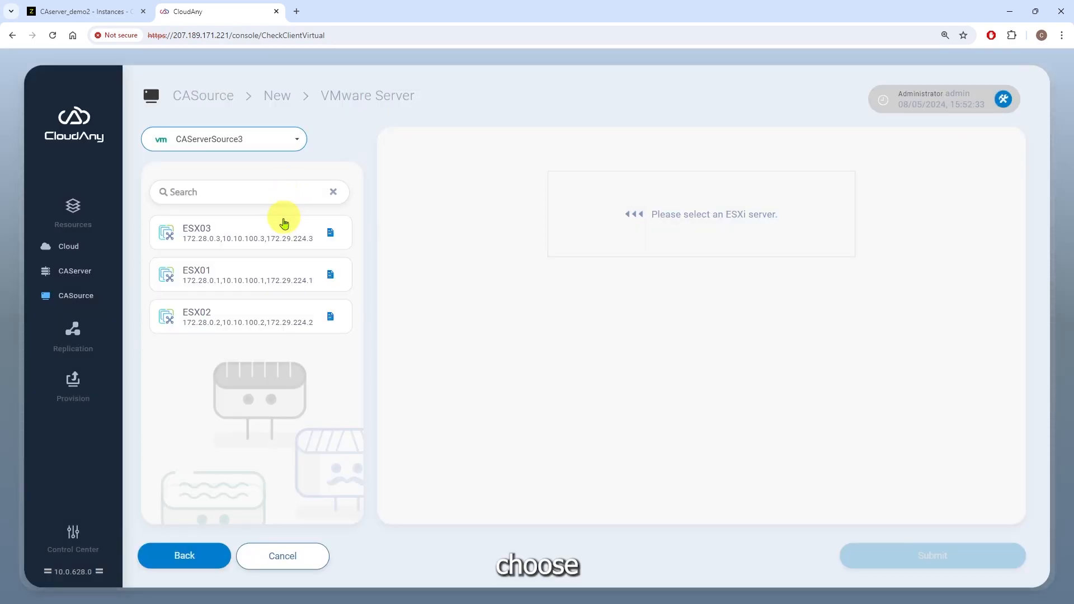
left_click(276, 234)
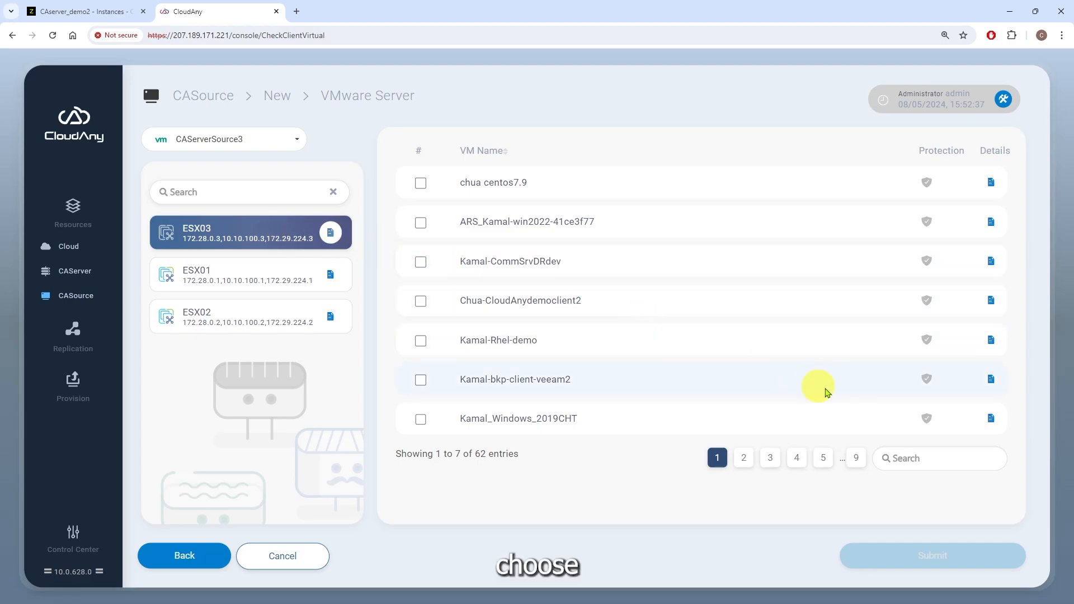
type("chua")
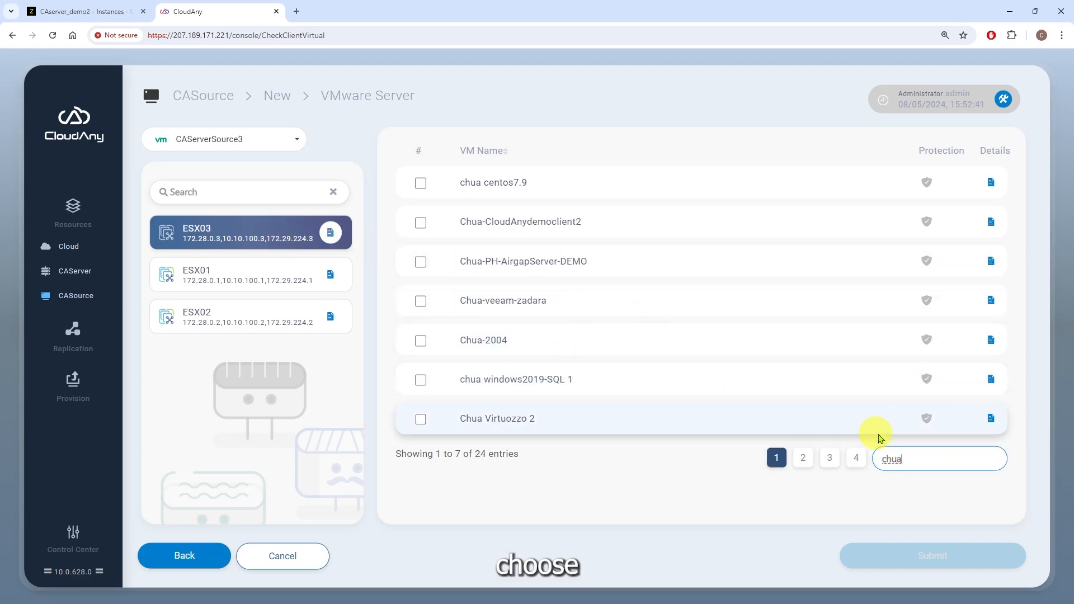
left_click(803, 458)
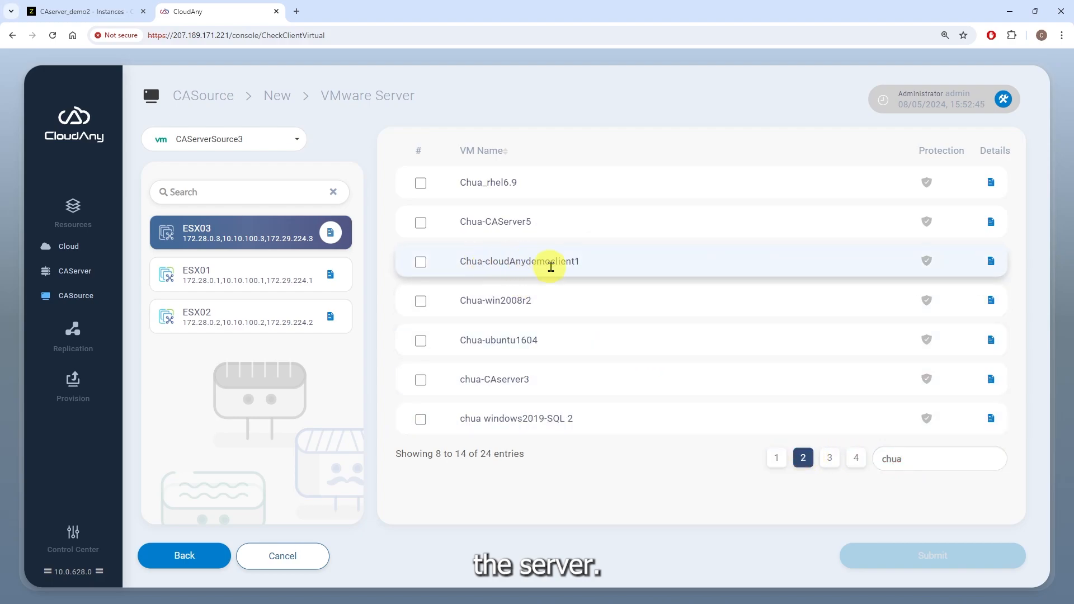
left_click(420, 263)
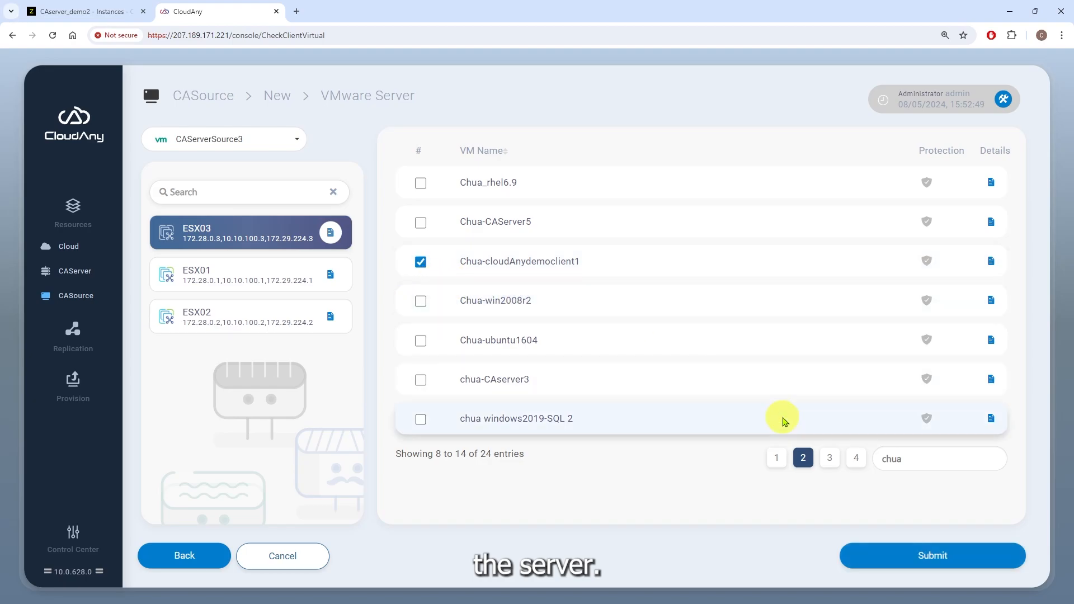
Review the demo client 1 VM's details, then submit it as a source machine
left_click(991, 262)
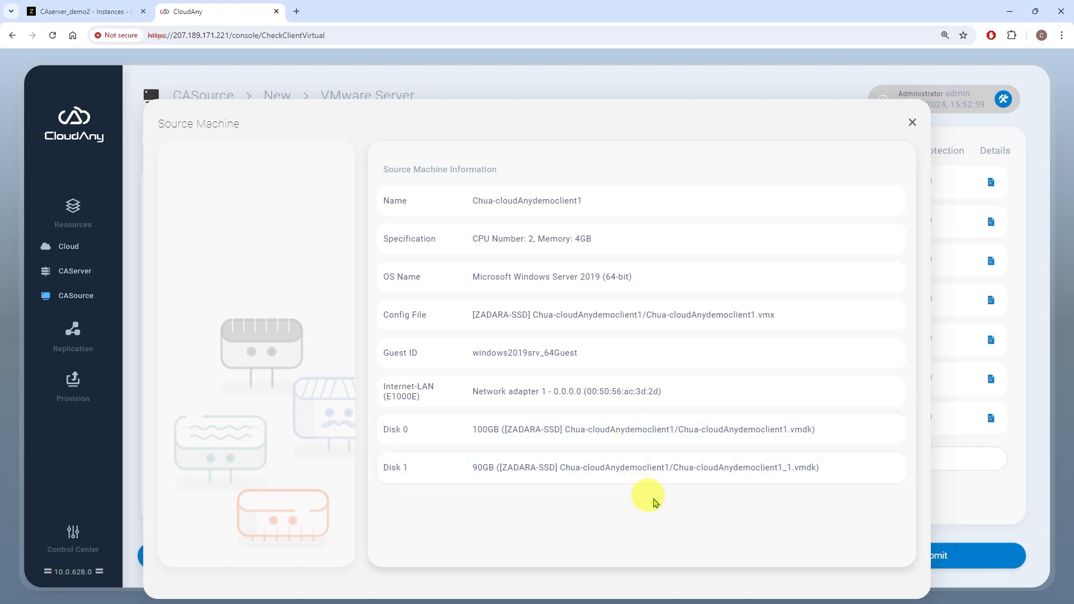
left_click(914, 124)
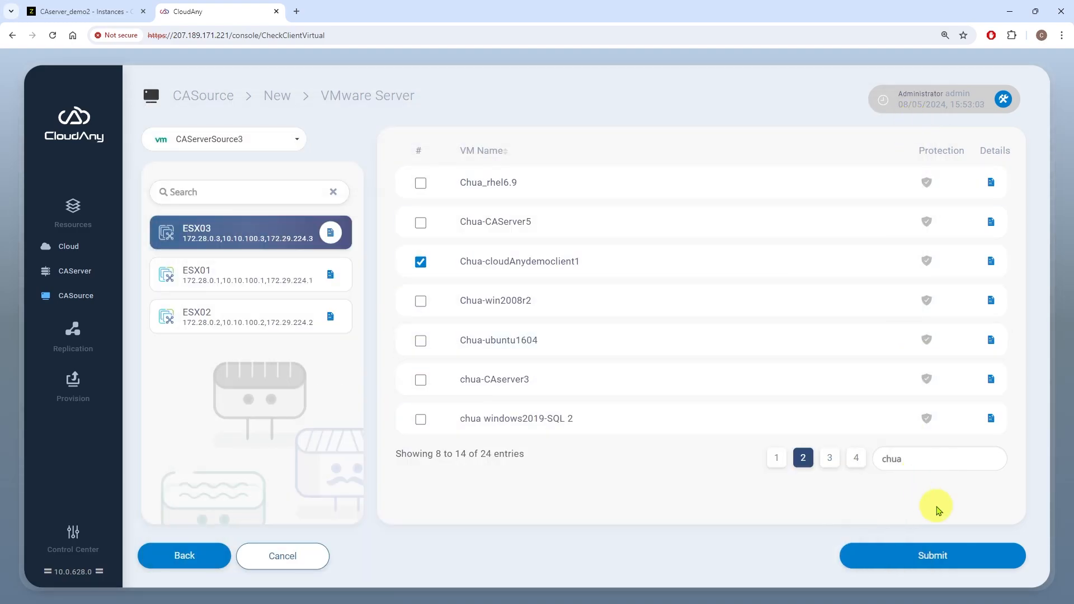
left_click(951, 551)
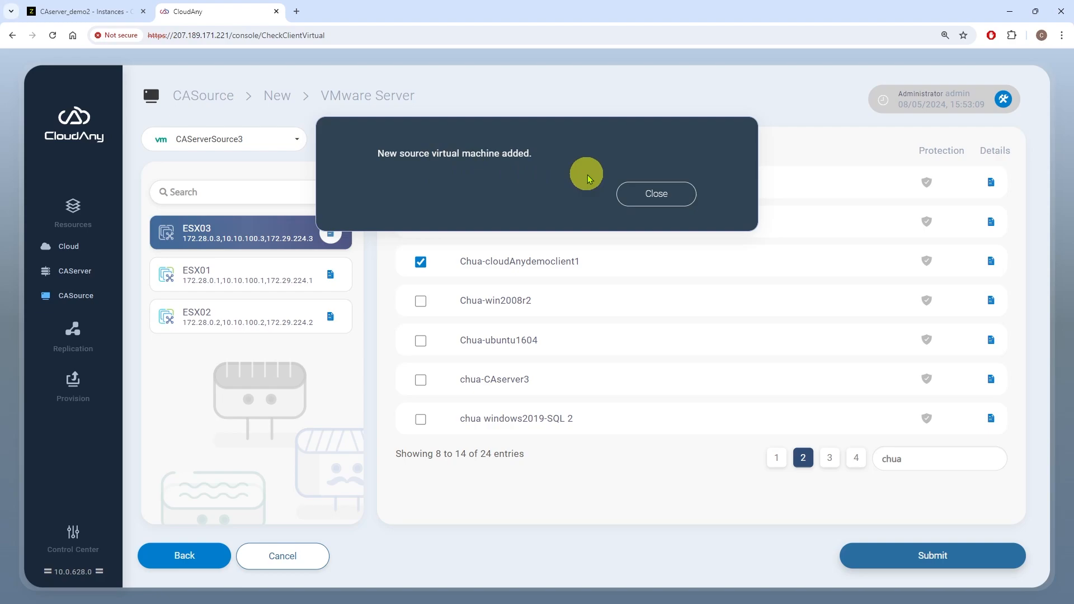
left_click(649, 192)
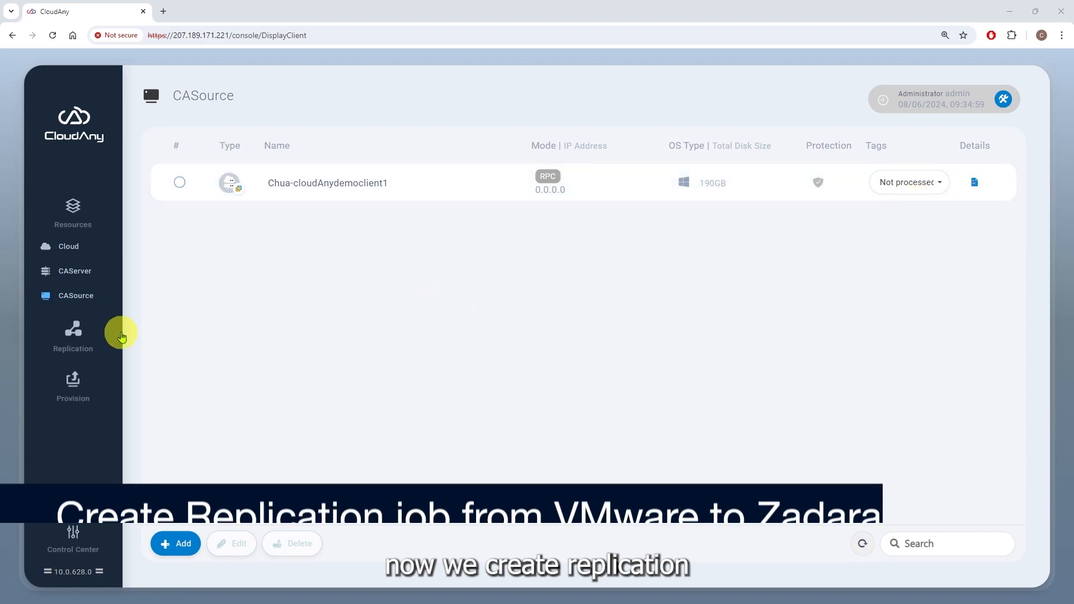
Start a new replication job for the demo client VM with Standard Protection
left_click(89, 339)
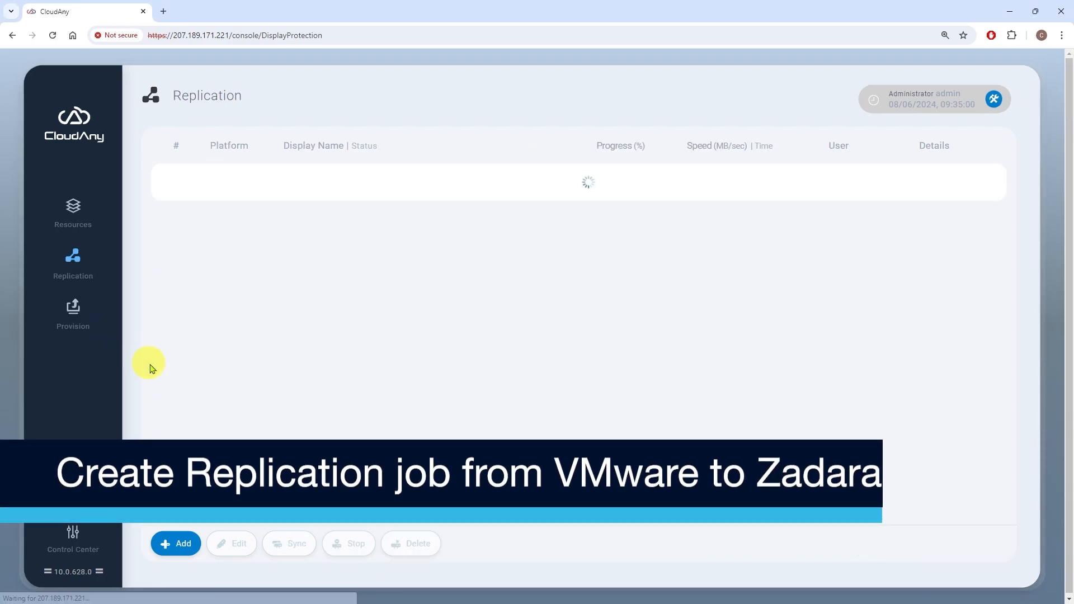
left_click(180, 540)
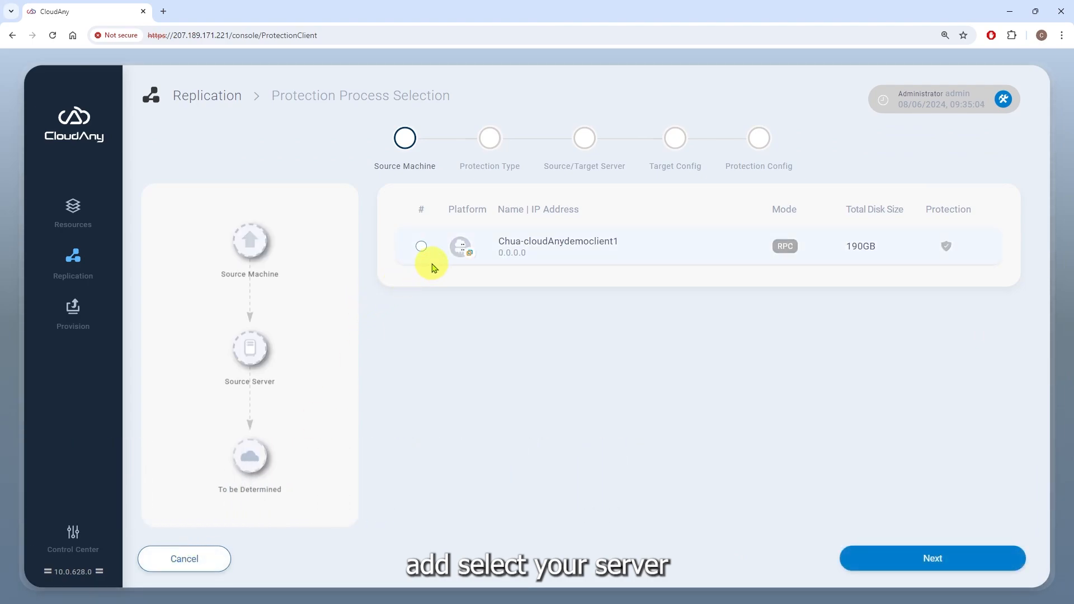
left_click(419, 248)
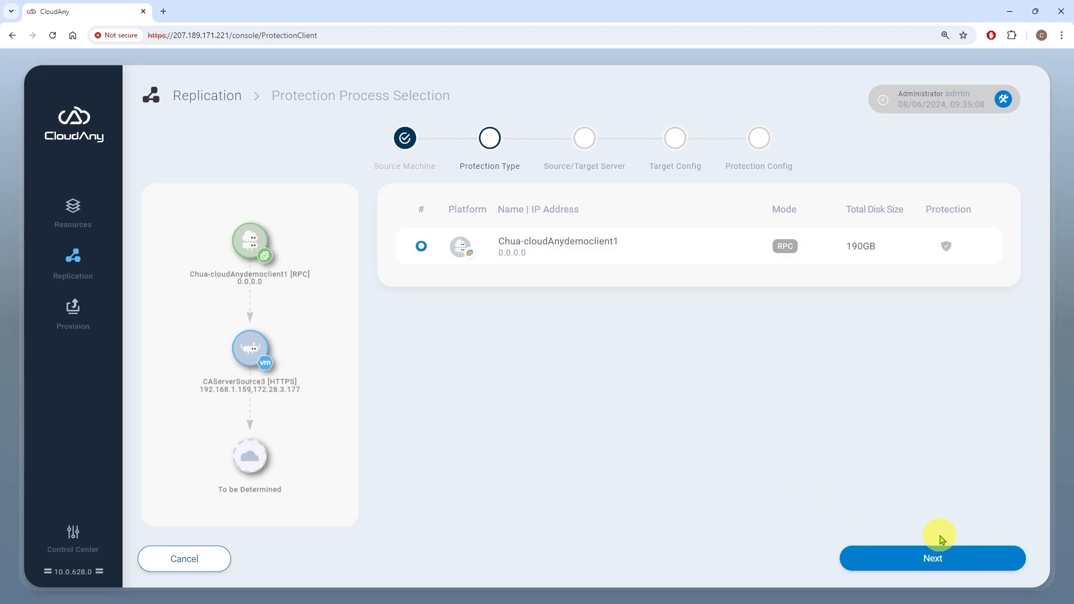
left_click(946, 557)
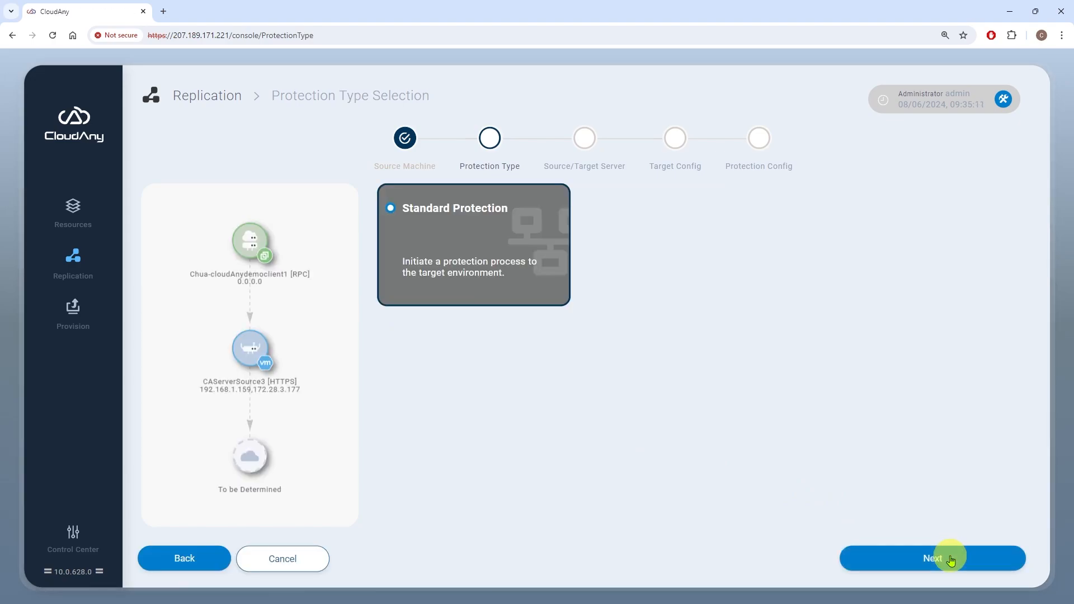
Keep [Zadara] caserver-demo2 as the target server and continue to disk selection
left_click(951, 558)
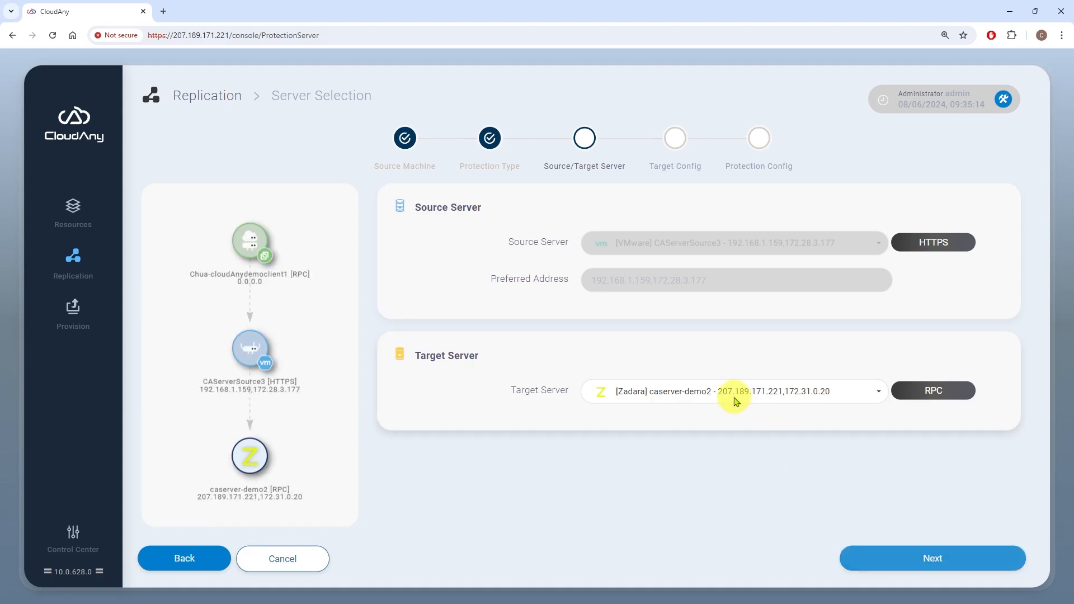
left_click(732, 394)
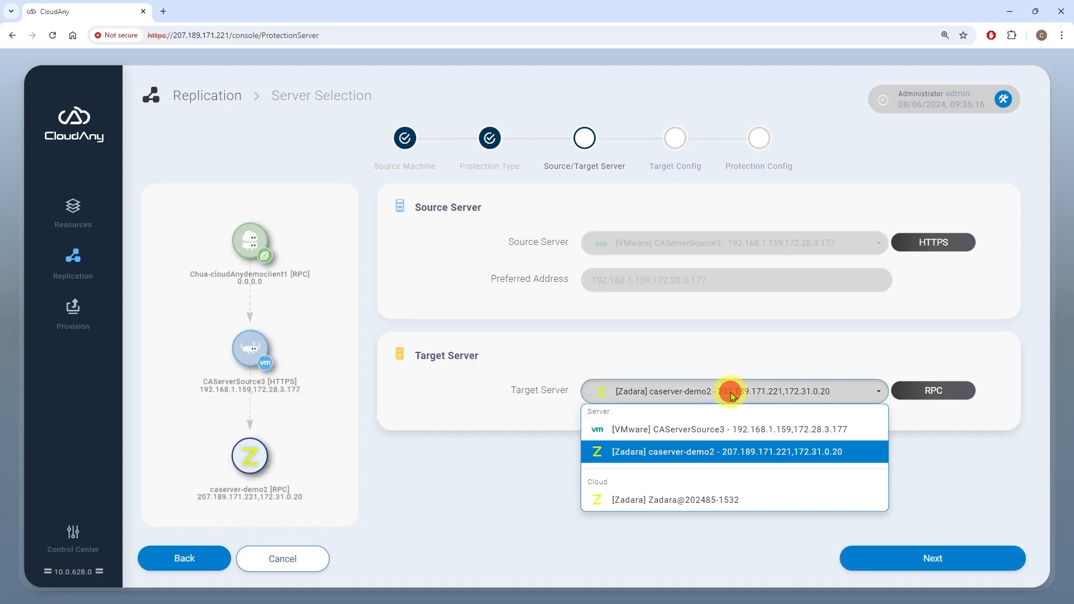
left_click(732, 393)
left_click(901, 560)
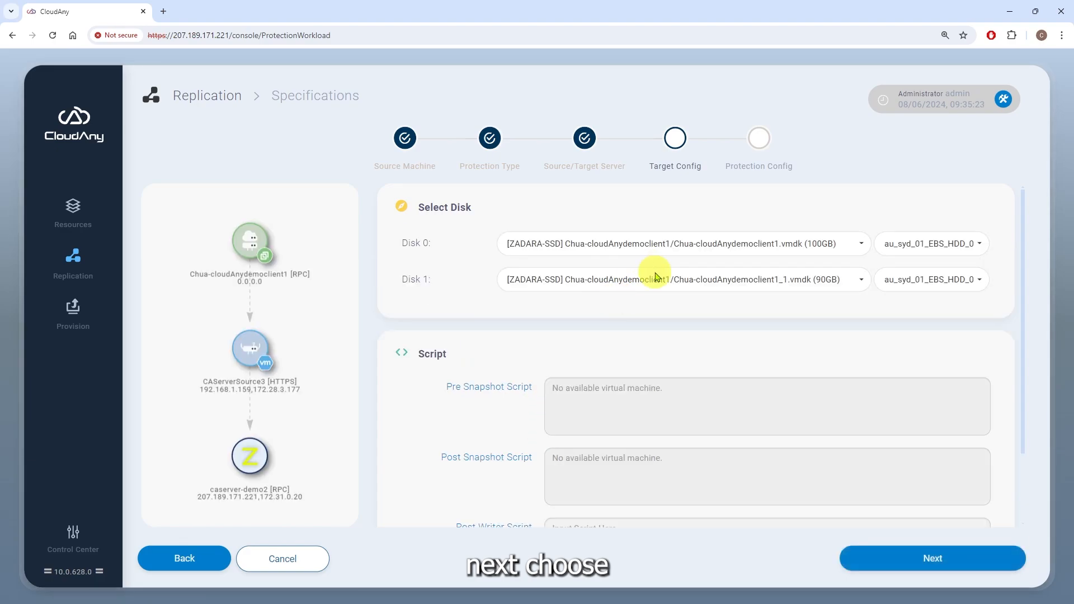
Keep au_syd_01_EBS_HDD_01 storage for Disk 0 and continue to Protection Config
left_click(926, 247)
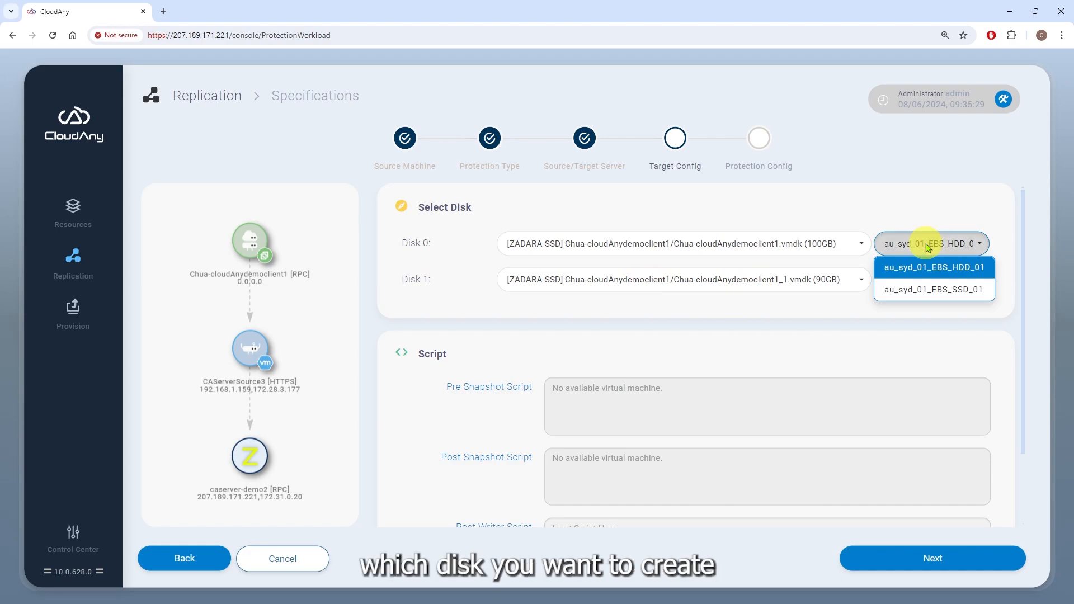
left_click(927, 247)
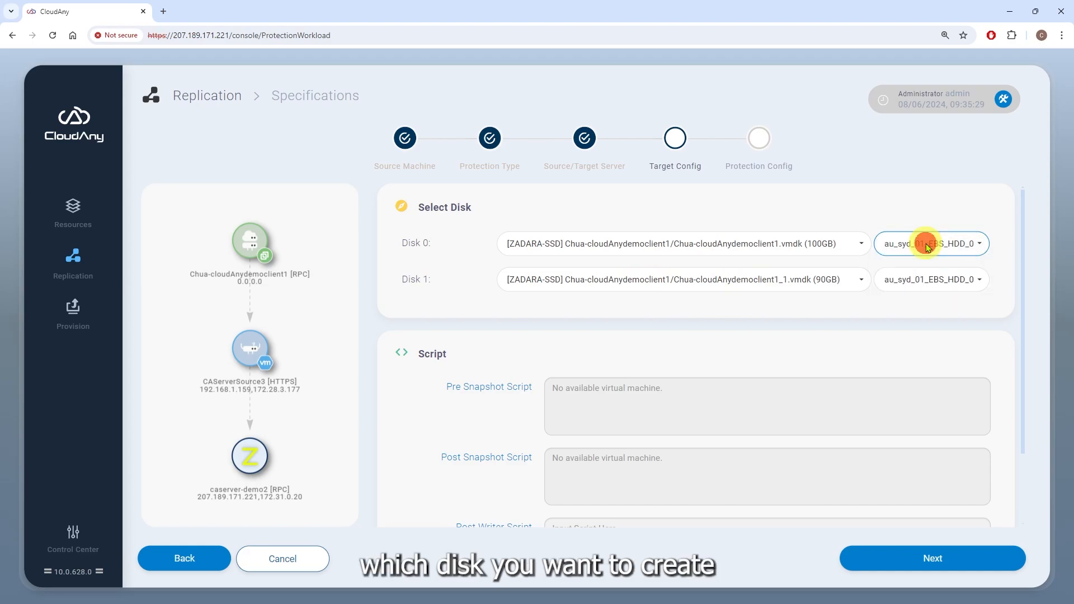
left_click(949, 559)
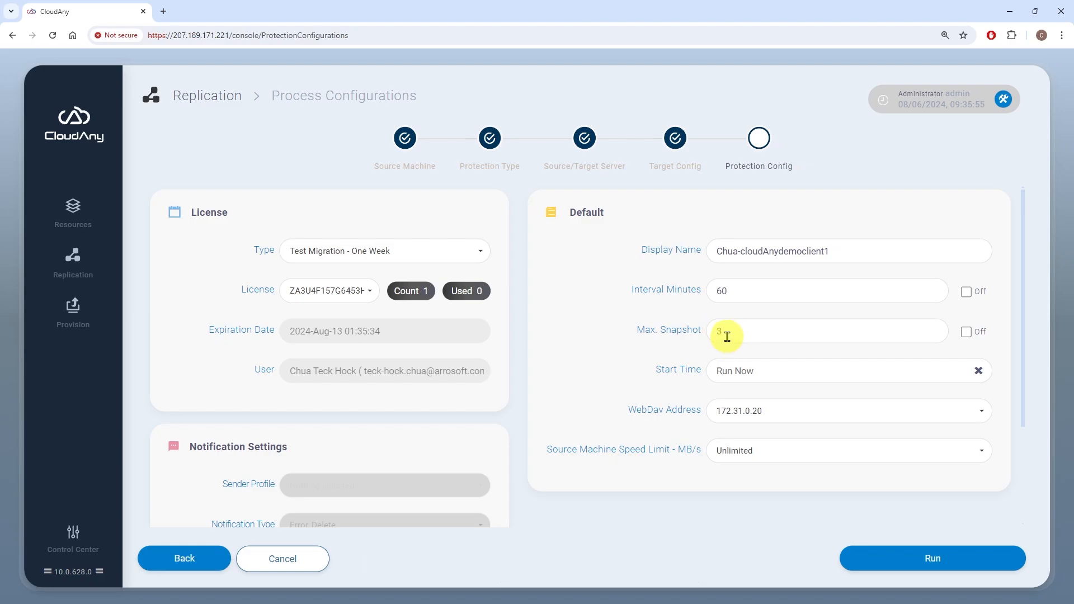
Set WebDav to 207.189.171.221, keep Speed Limit Unlimited, and run the replication job
left_click(745, 415)
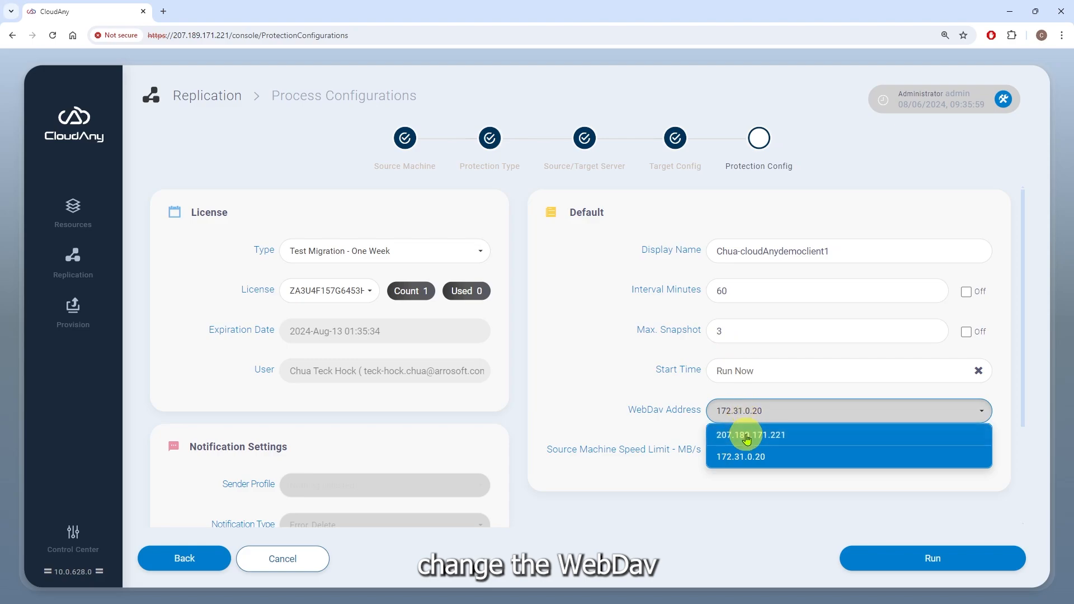
left_click(781, 437)
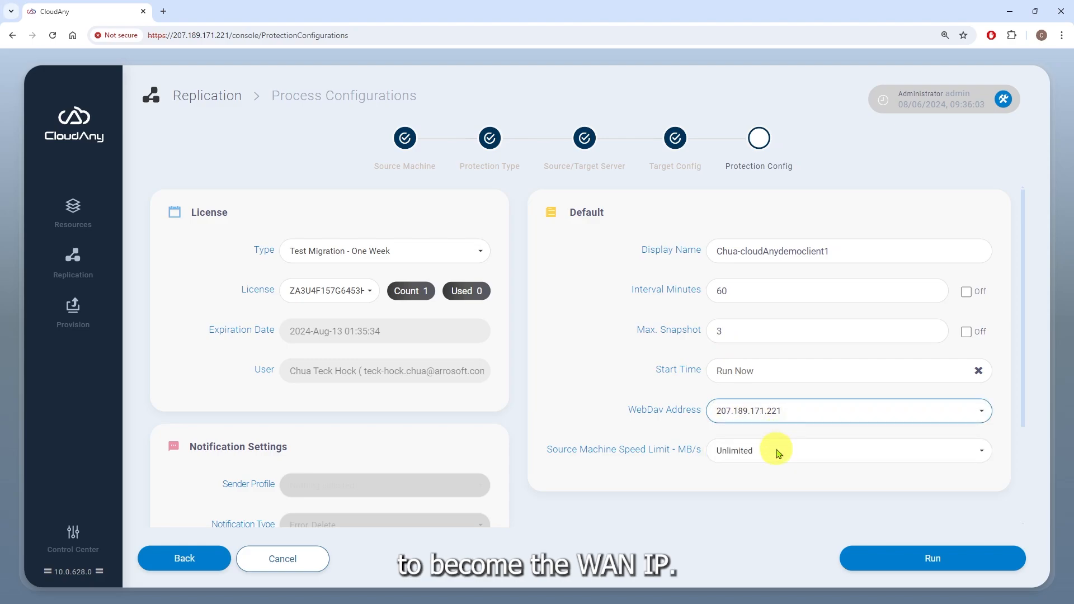
left_click(777, 451)
scroll(769, 448, "down", 3)
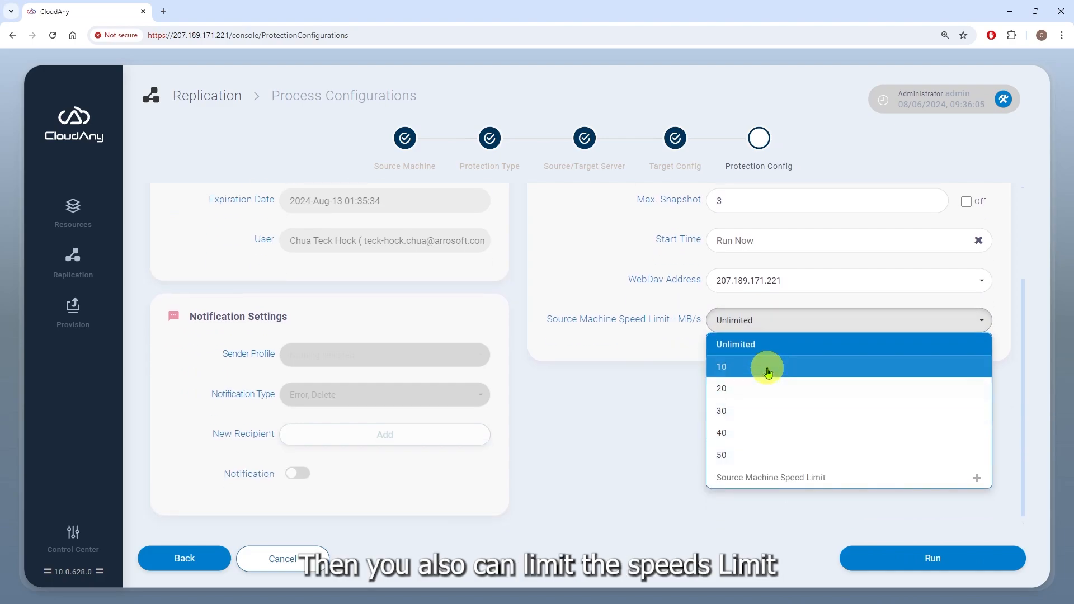
left_click(766, 322)
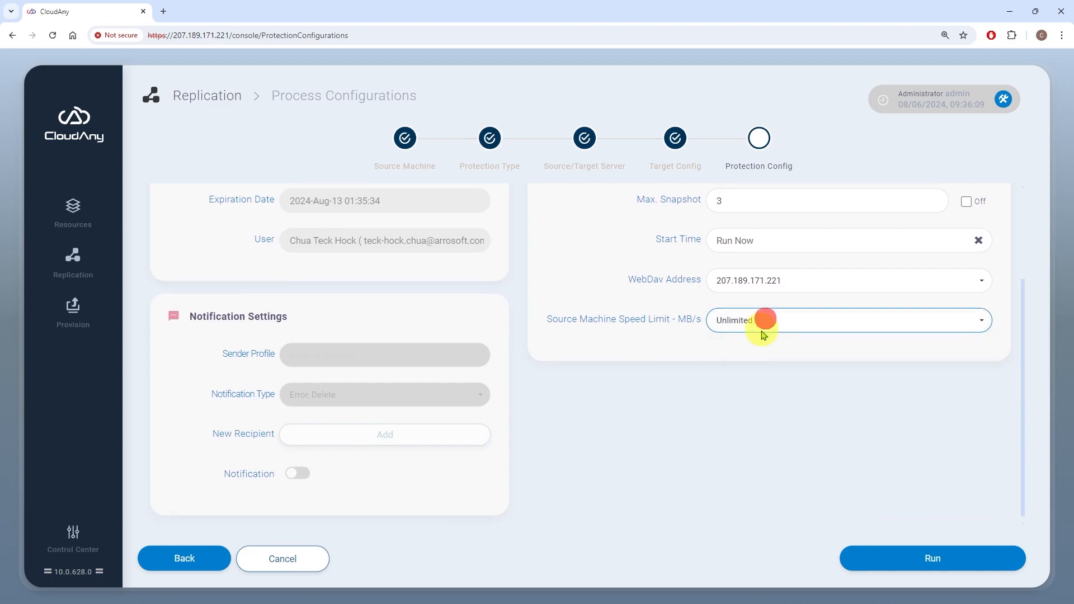
scroll(764, 330, "up", 3)
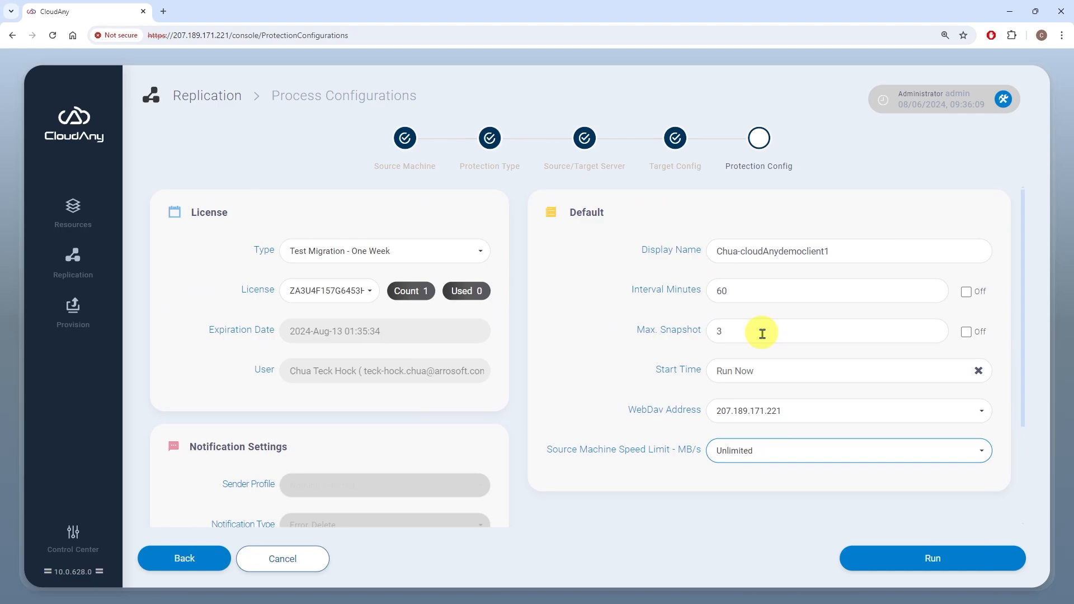
left_click(931, 558)
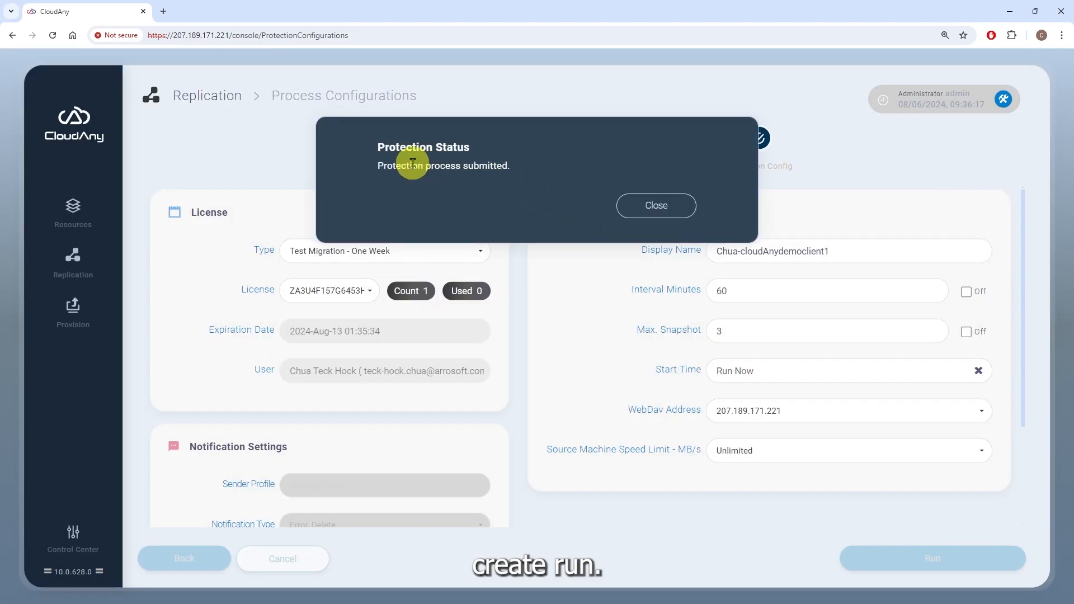
left_click(640, 208)
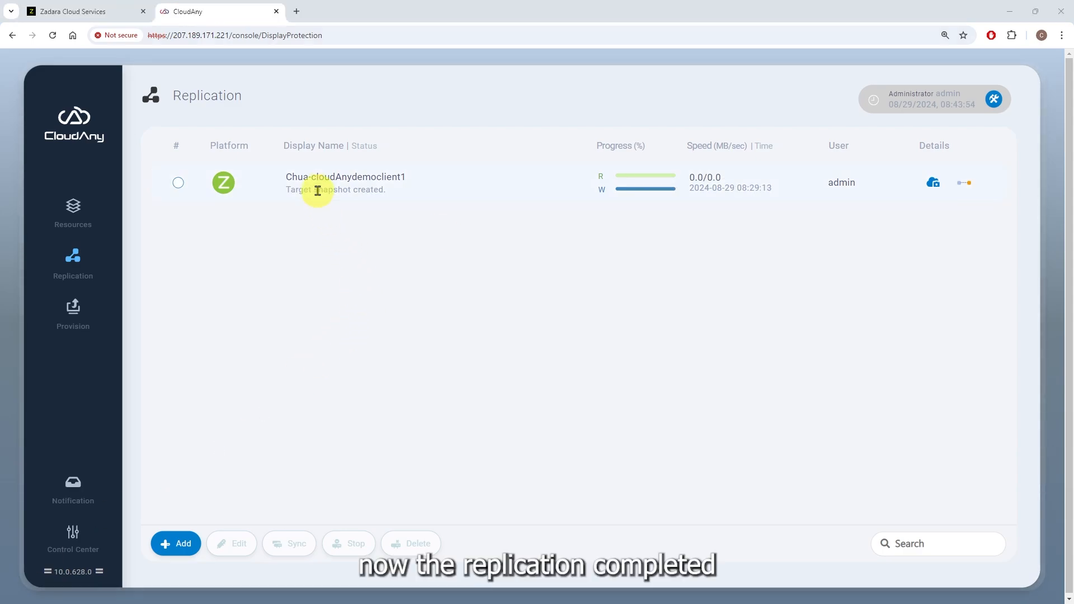
Start a new DevTest by Snapshot provision for the replicated machine's protection process
left_click(79, 323)
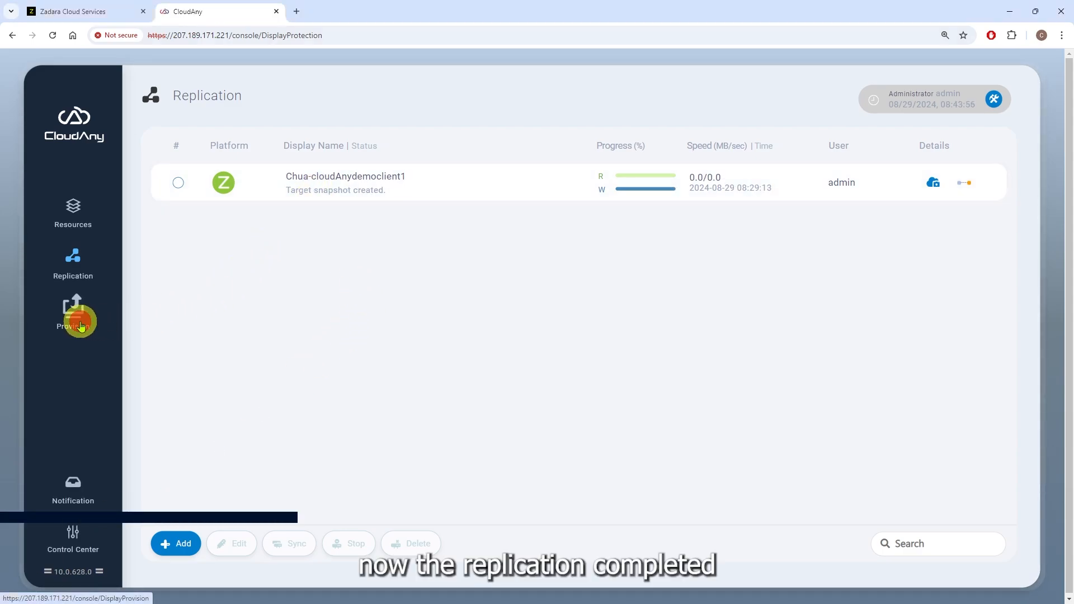
left_click(175, 542)
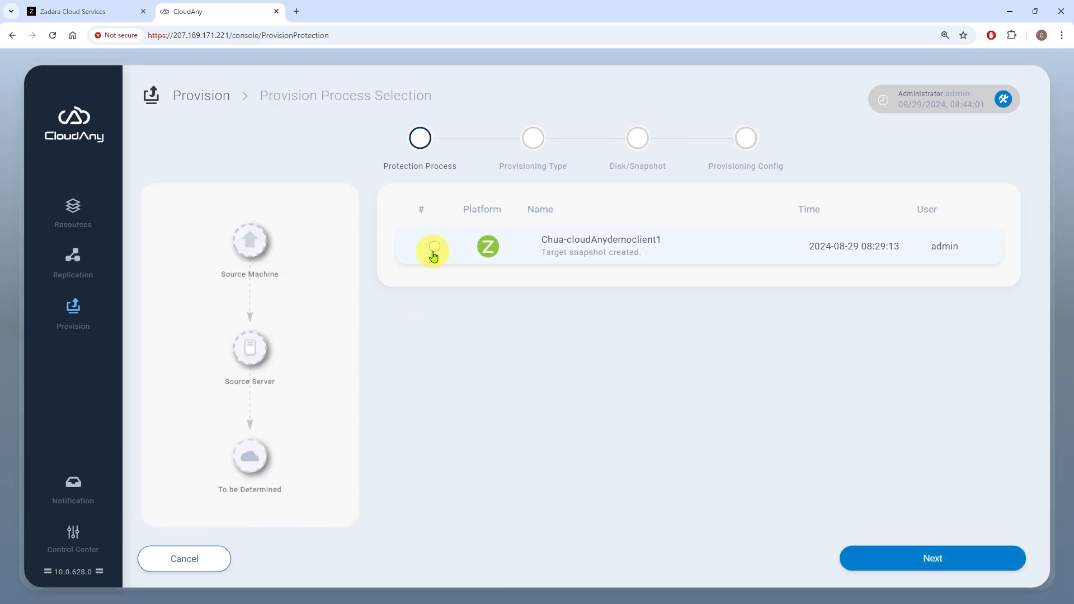
left_click(433, 251)
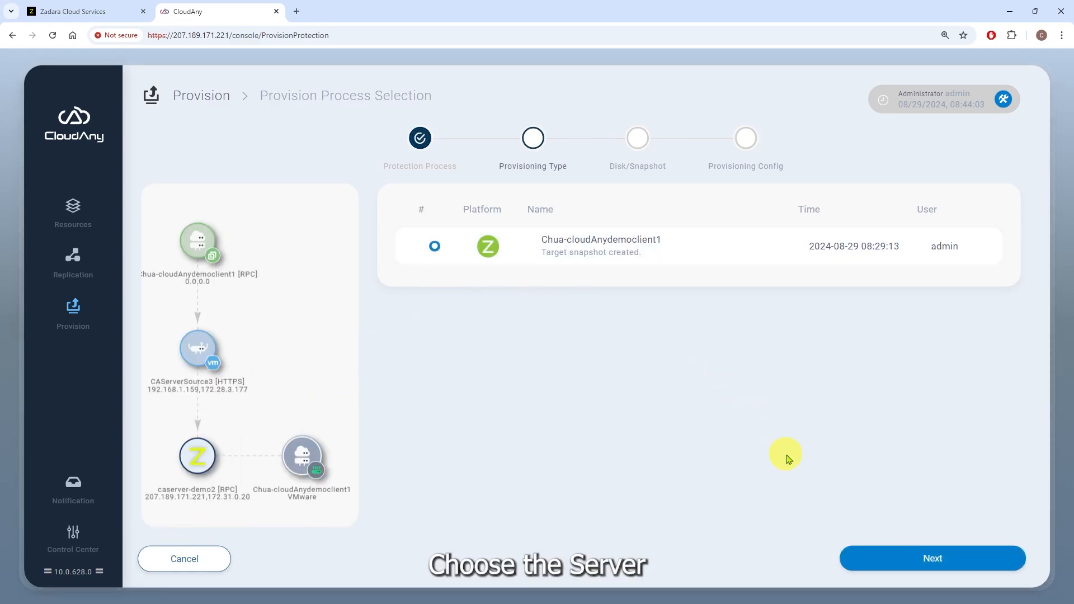
left_click(876, 551)
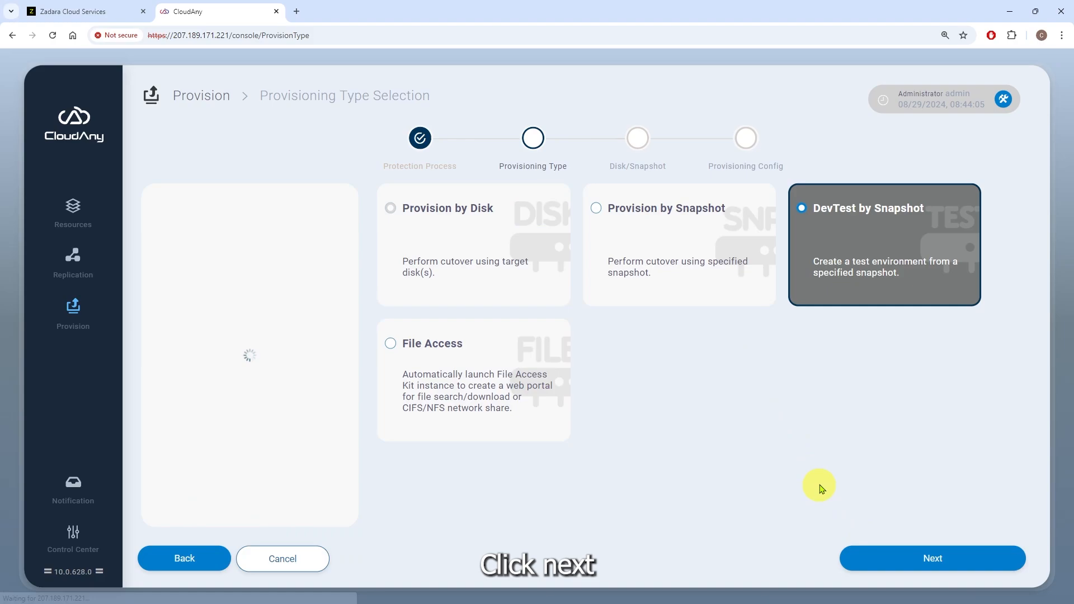
left_click(852, 262)
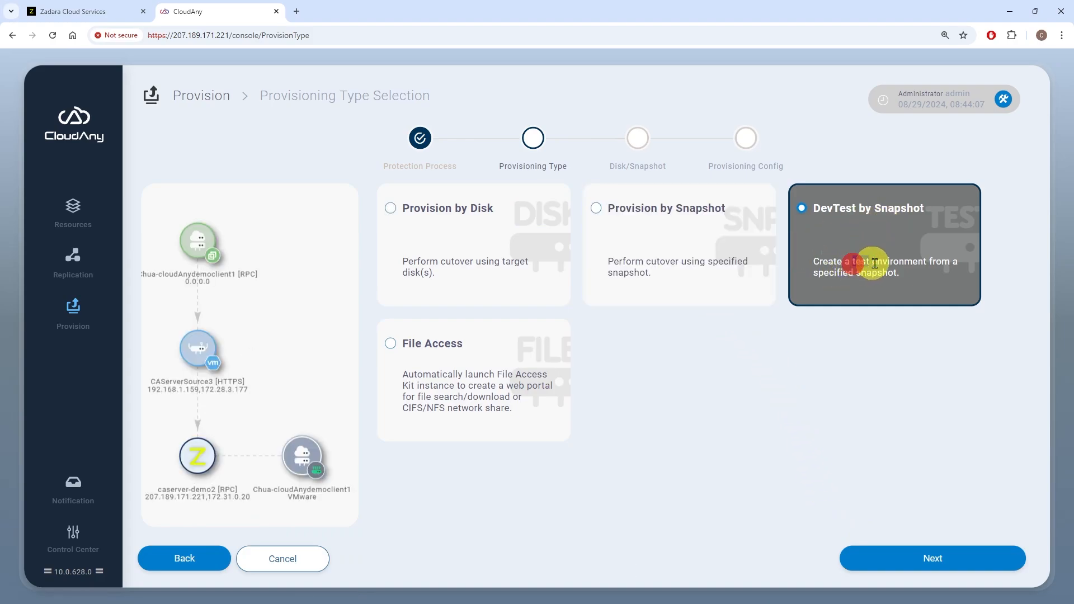
left_click(959, 564)
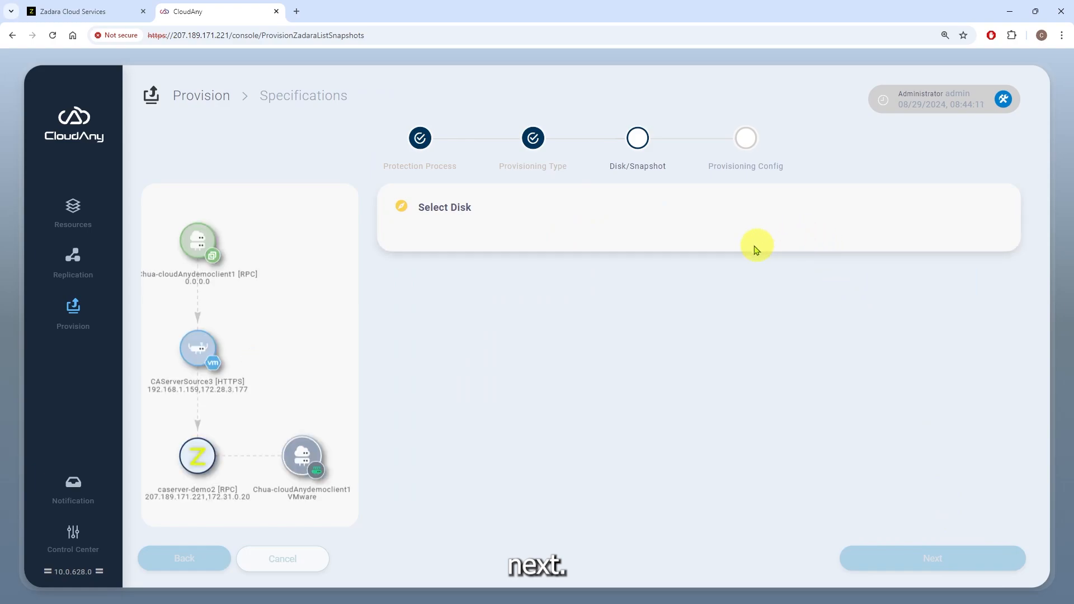
left_click(660, 250)
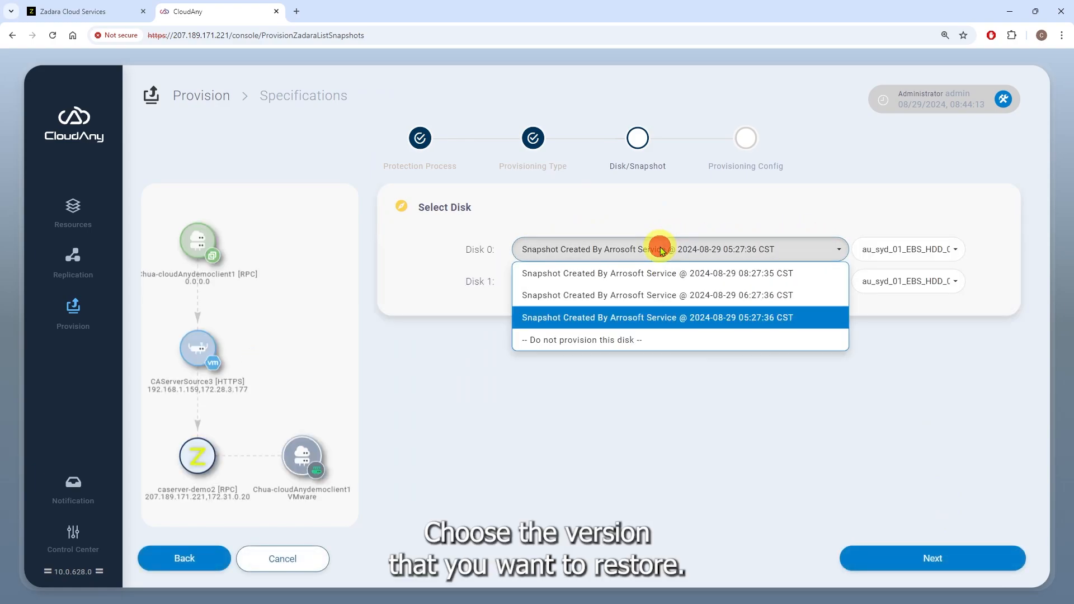
left_click(660, 249)
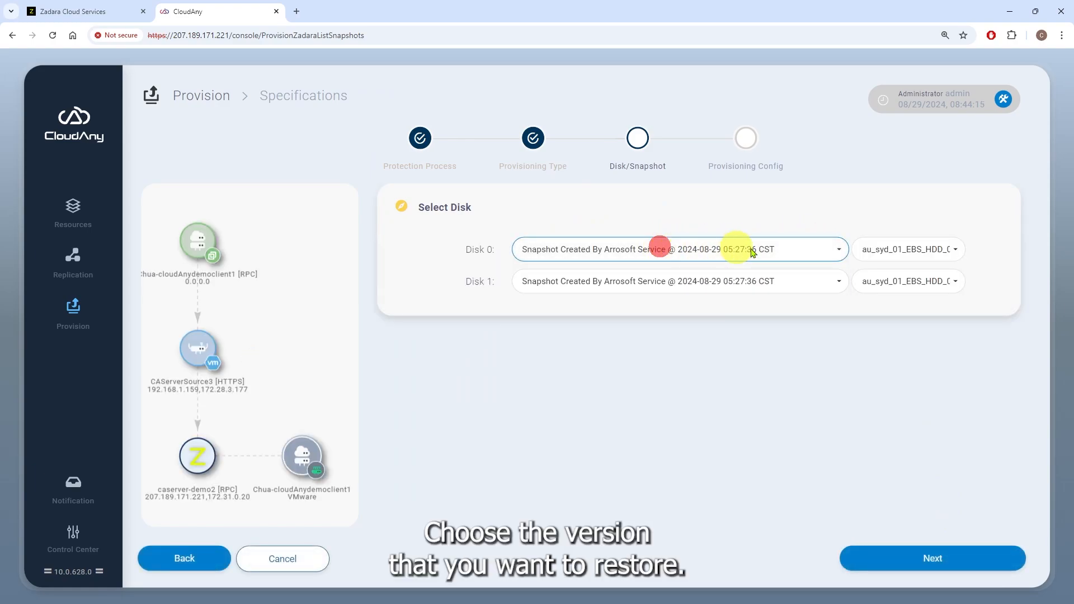
left_click(920, 251)
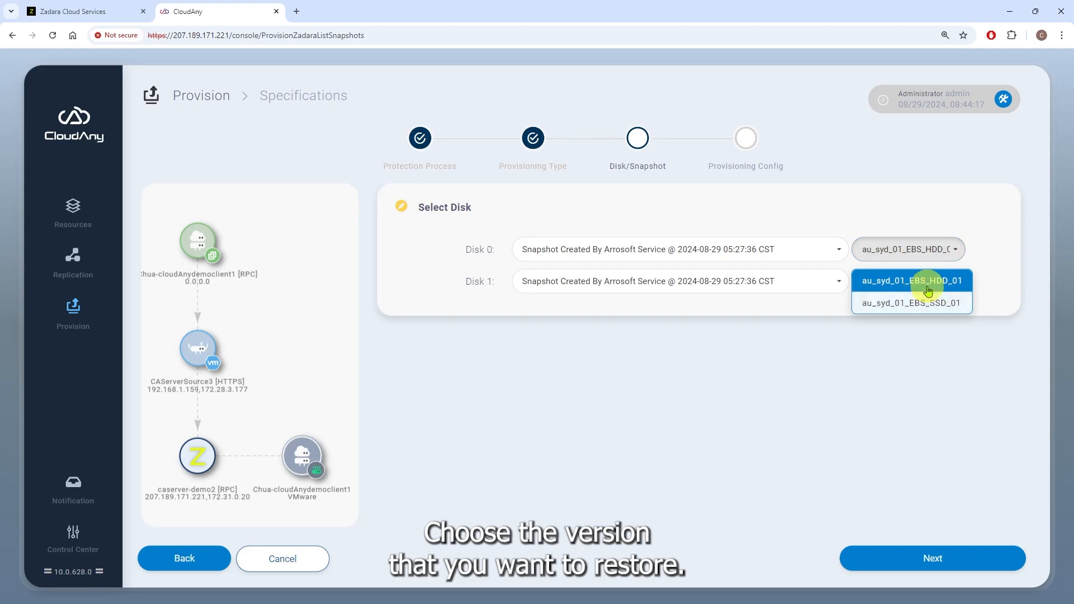
left_click(850, 411)
left_click(900, 558)
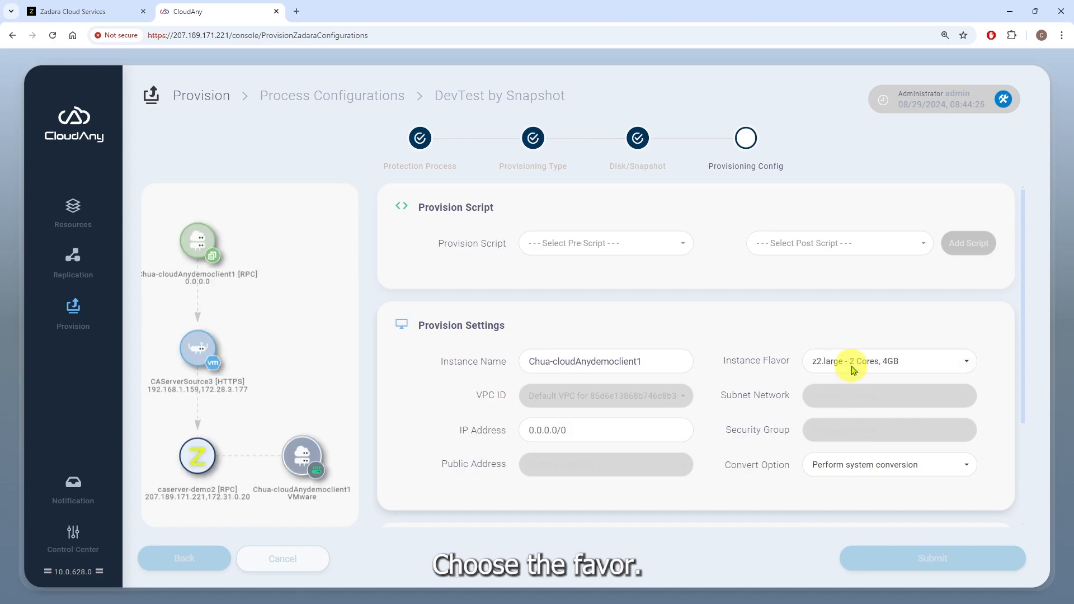
Submit the provision with flavor z2.large, security group Arrosoft-firewall and public address 207.189.171.234
scroll(827, 355, "down", 3)
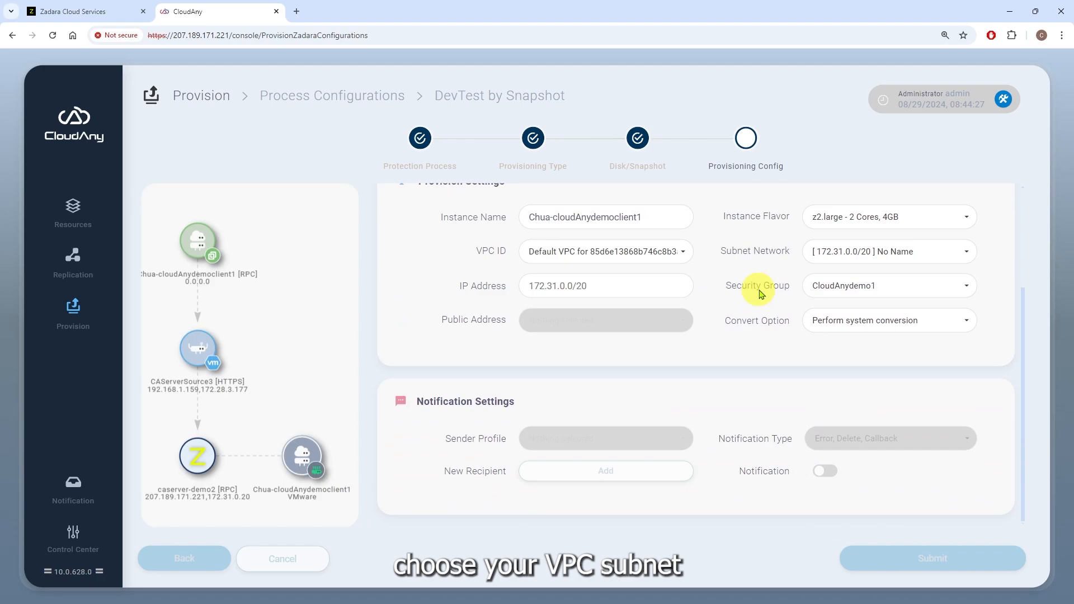
left_click(845, 224)
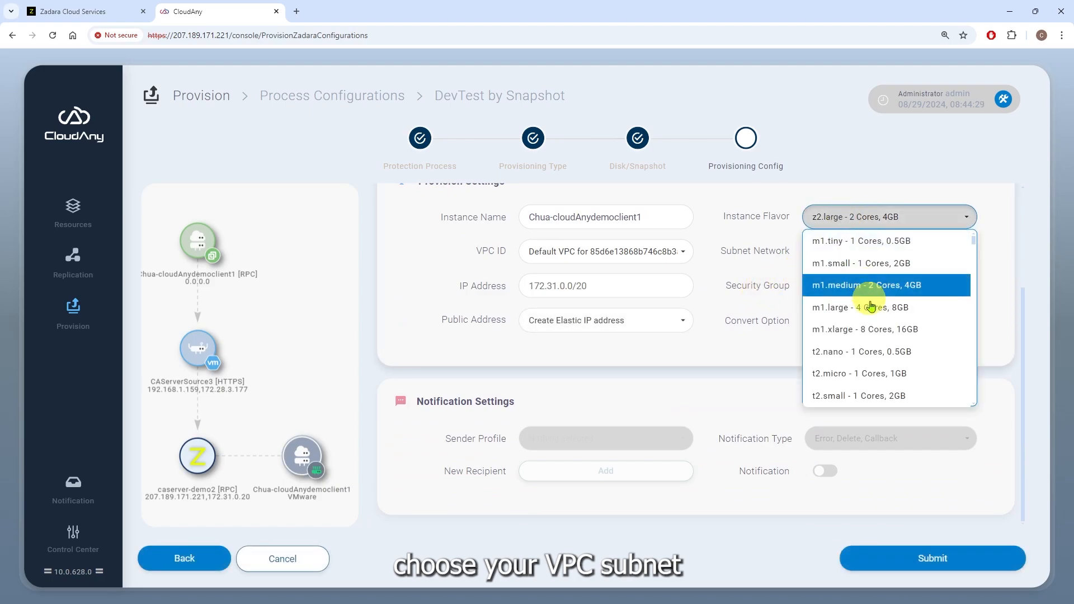
left_click(751, 323)
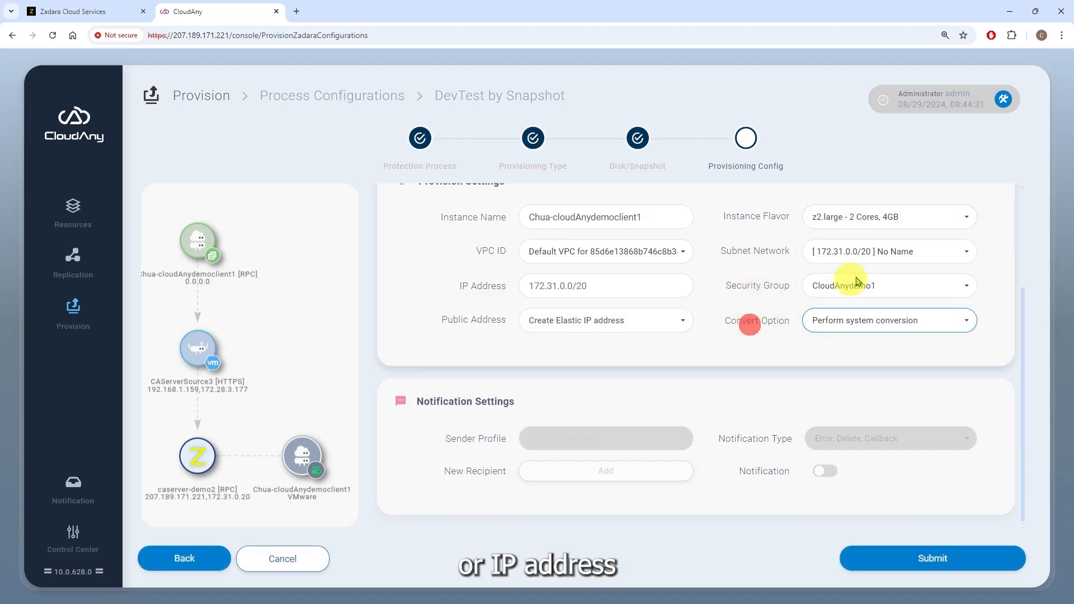
left_click(874, 291)
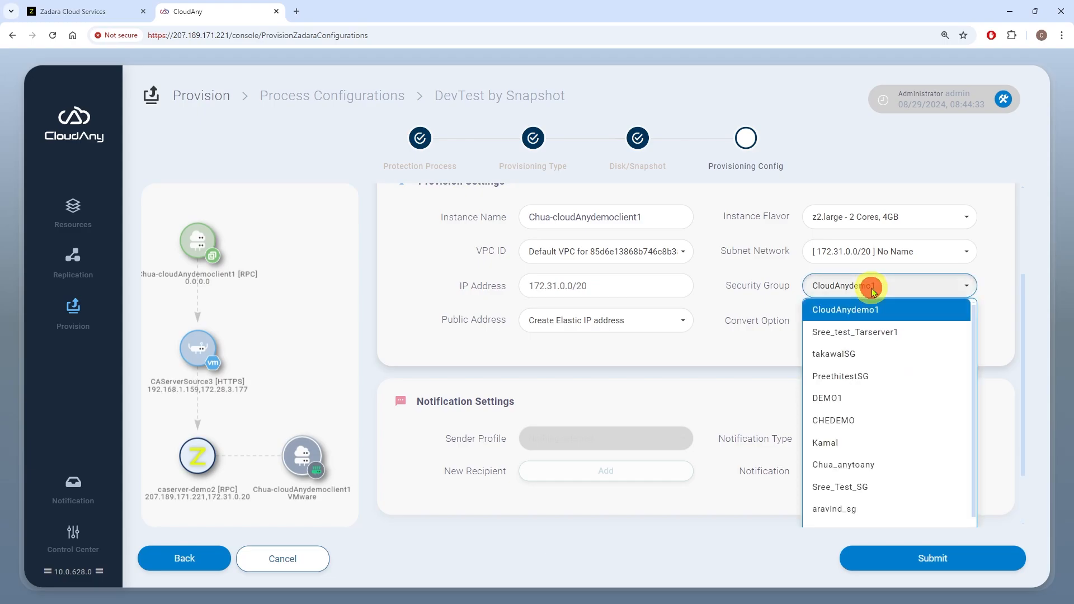
scroll(870, 440, "down", 3)
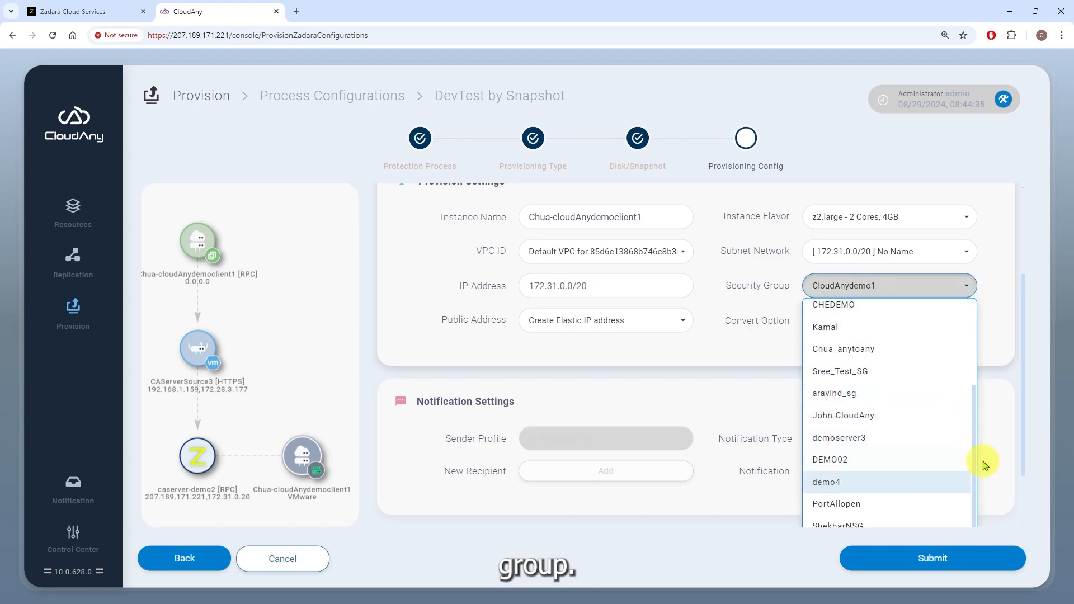
scroll(976, 465, "down", 2)
left_click(880, 472)
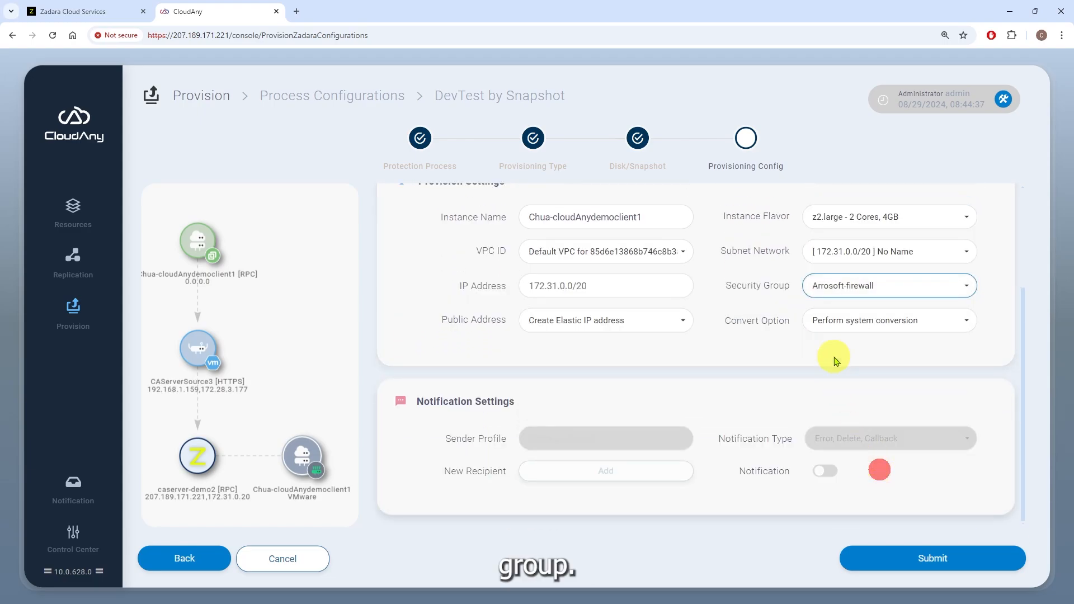
left_click(617, 318)
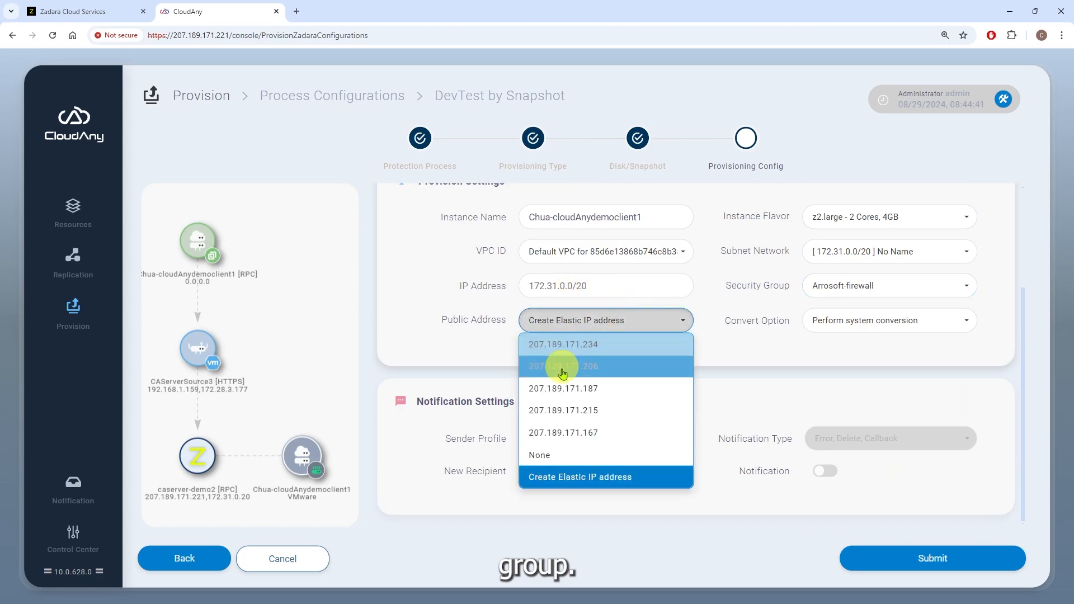
left_click(569, 345)
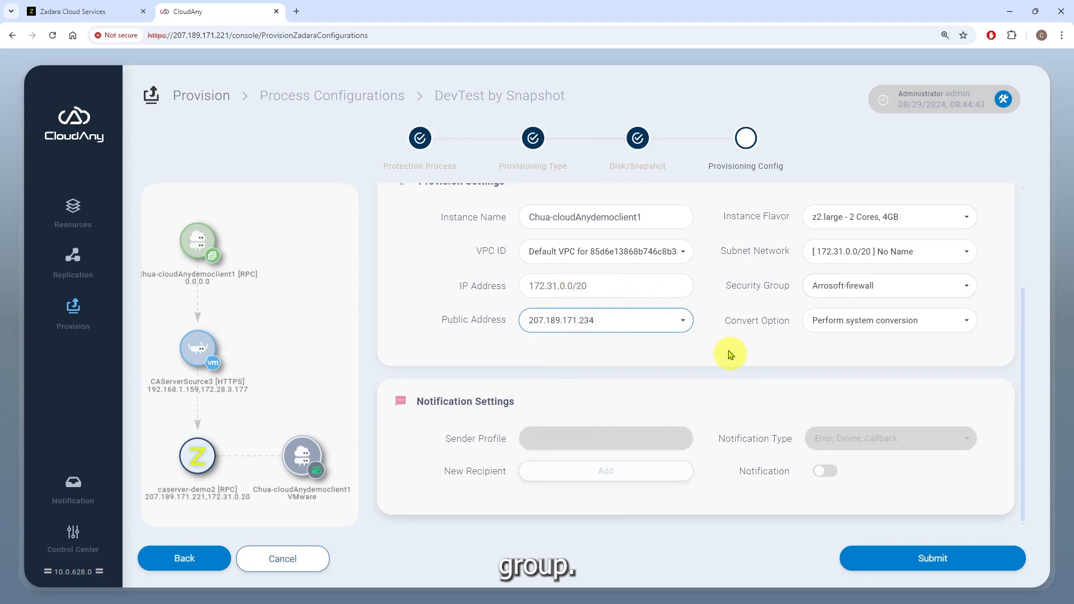
left_click(960, 551)
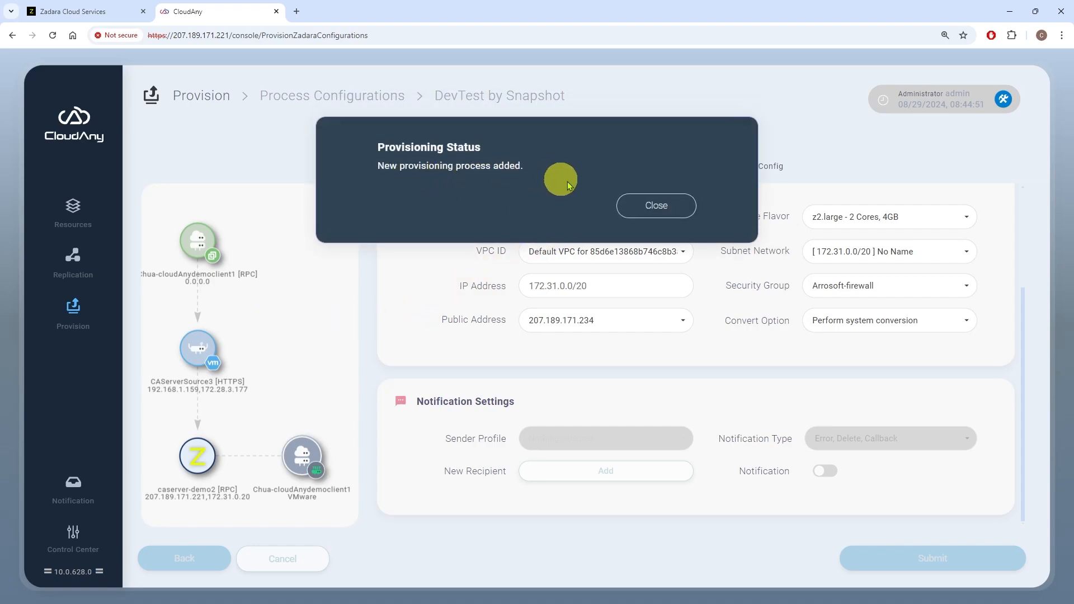
Close the provisioning confirmation and view details of the new DevTest provision job
left_click(639, 207)
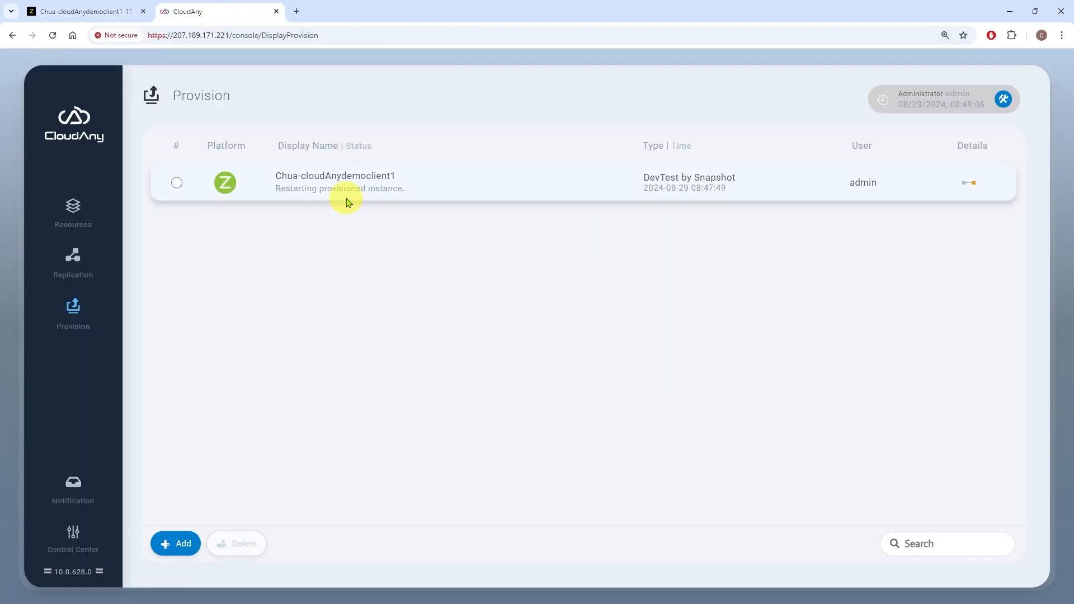
left_click(347, 202)
left_click(249, 153)
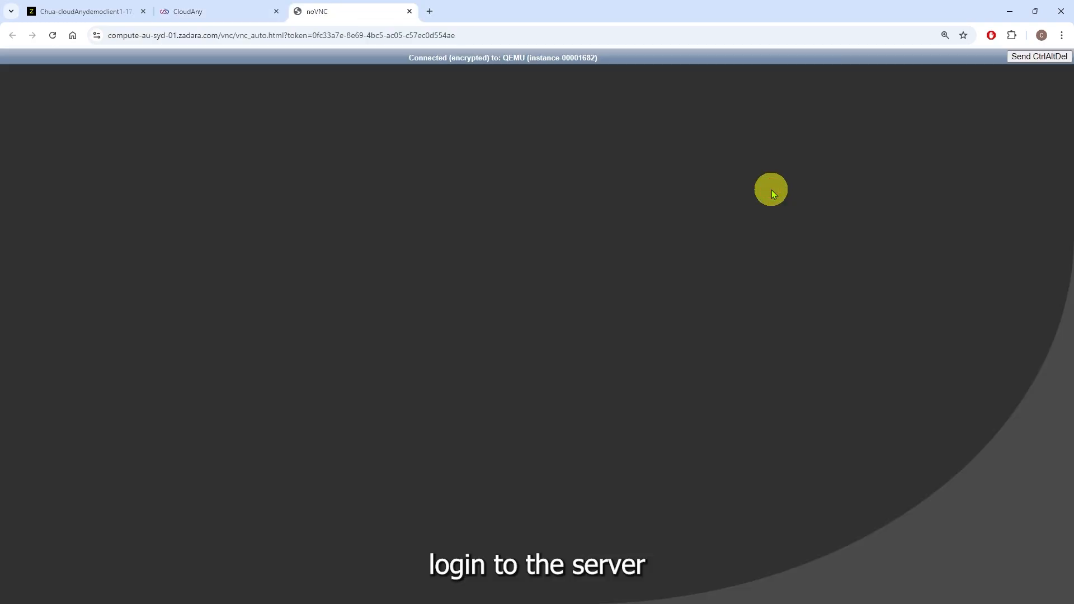
Sign in to the VM as Administrator, allow network discovery, and show Server Manager's Local Server properties
left_click(1037, 56)
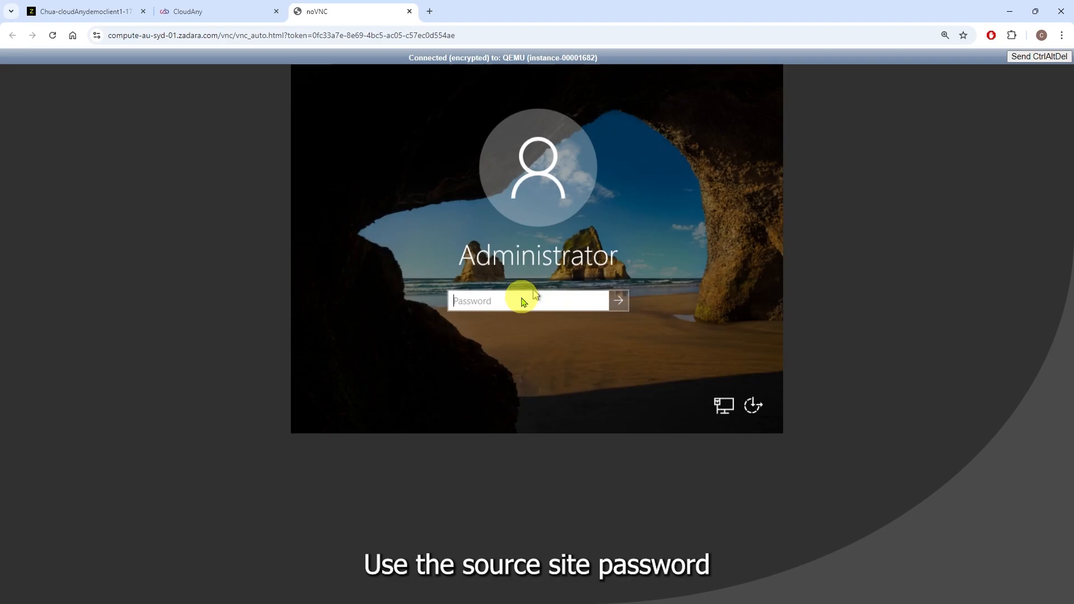
key("Return")
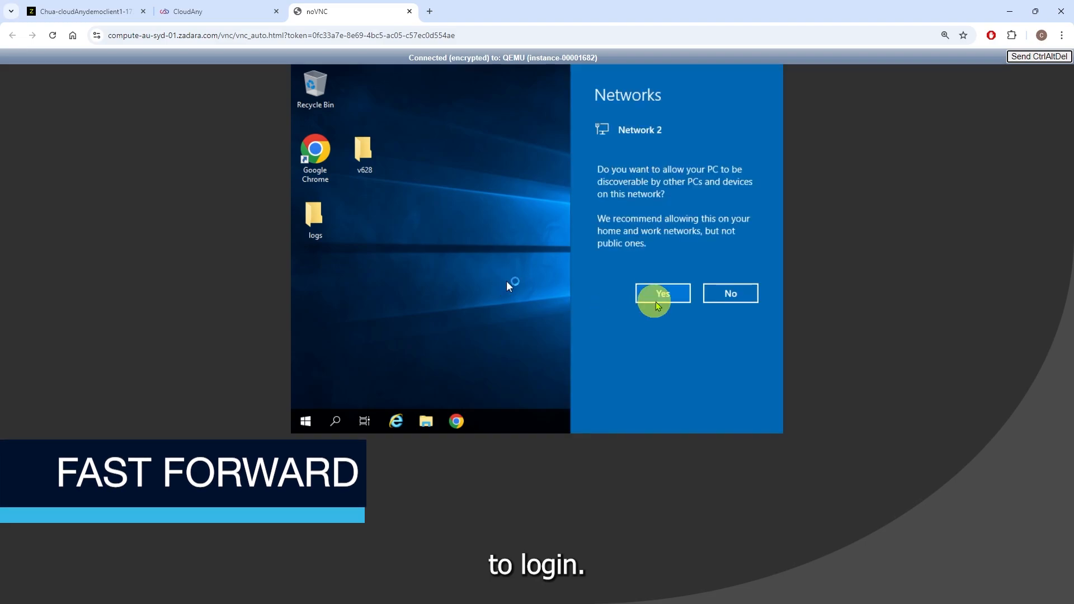
left_click(661, 294)
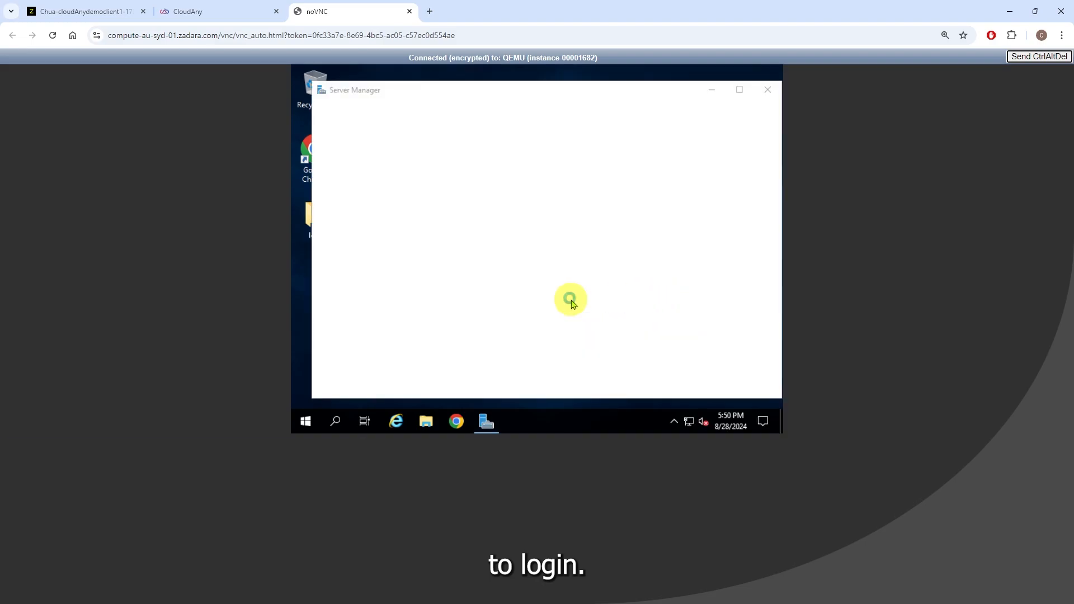
left_click(369, 178)
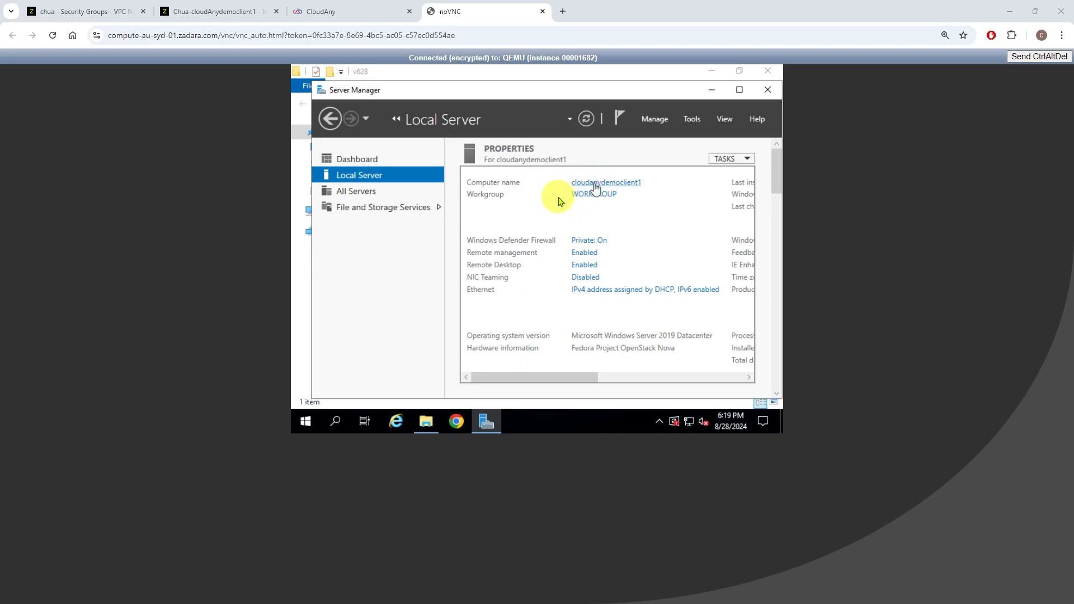
Delete the DevTest provision job using 'Delete DevTest & Keep Provisioned Instance', confirming with 'Delete'
left_click(322, 12)
left_click_drag(412, 189, 292, 187)
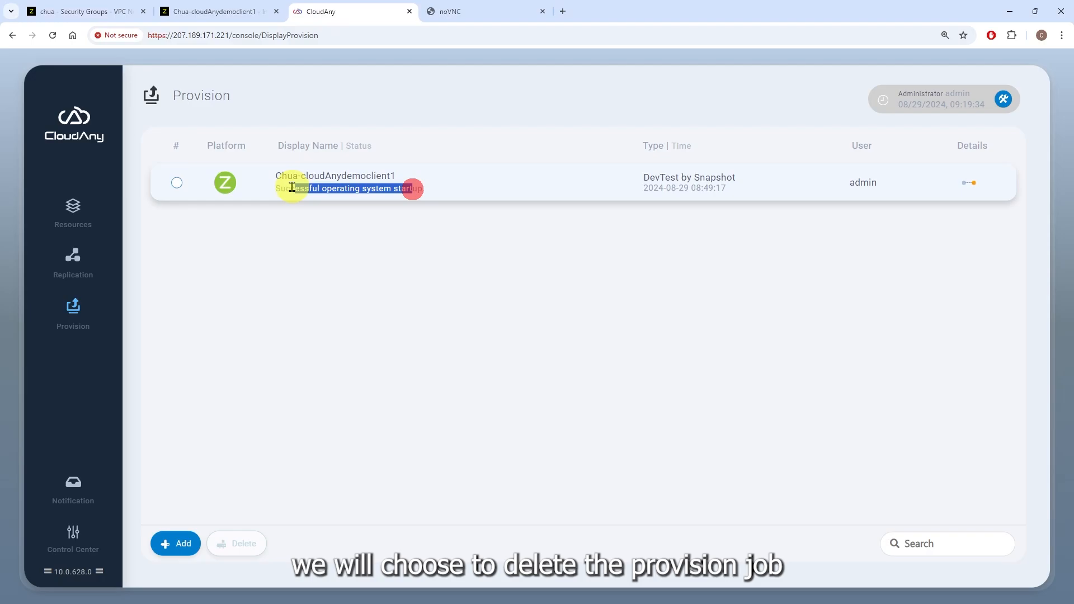
left_click(179, 185)
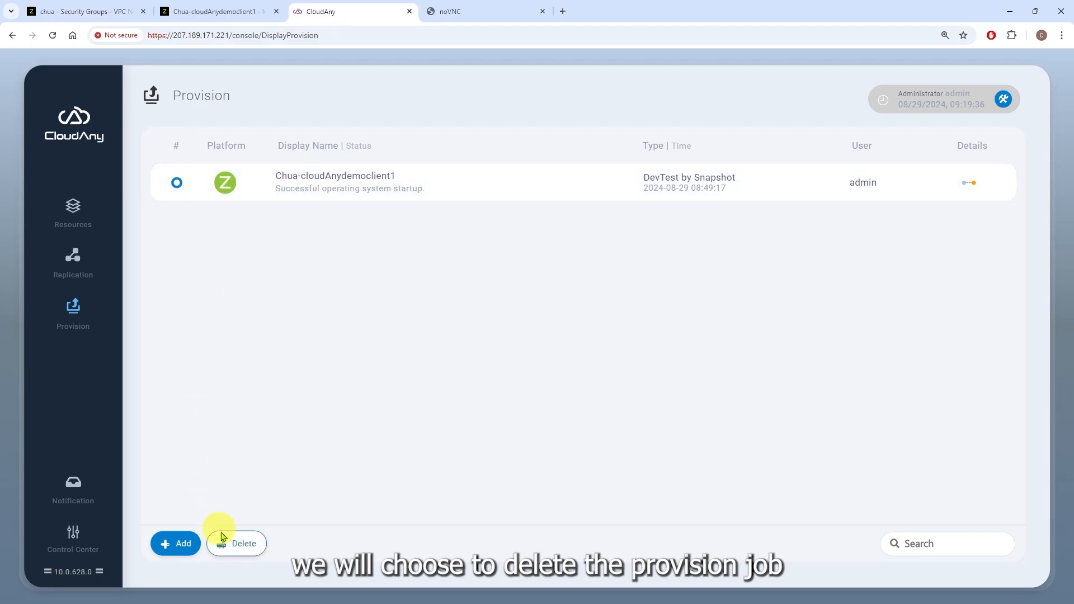
left_click(230, 542)
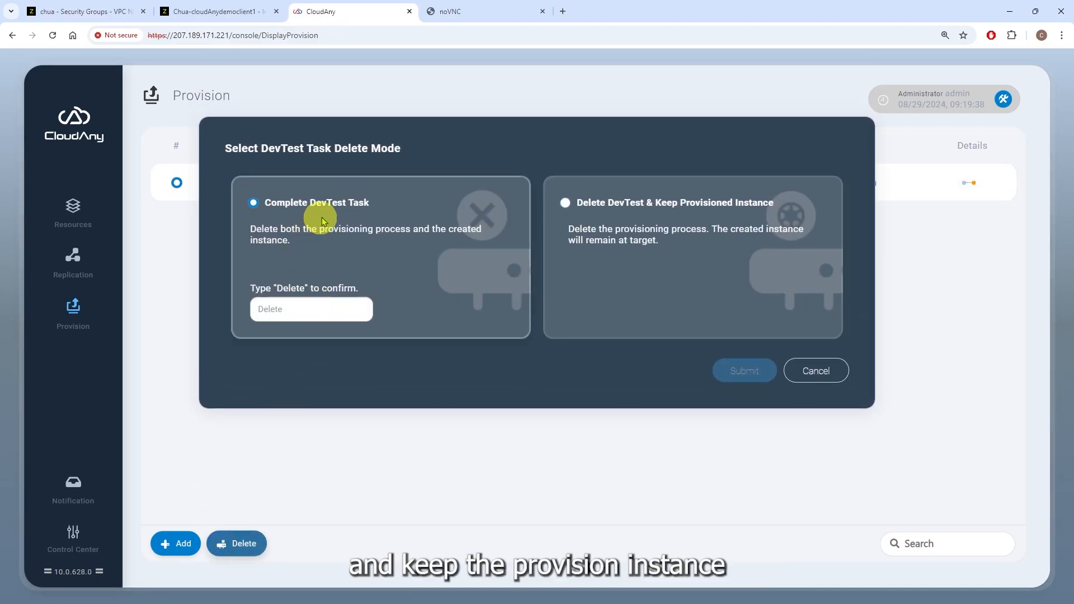
left_click(565, 203)
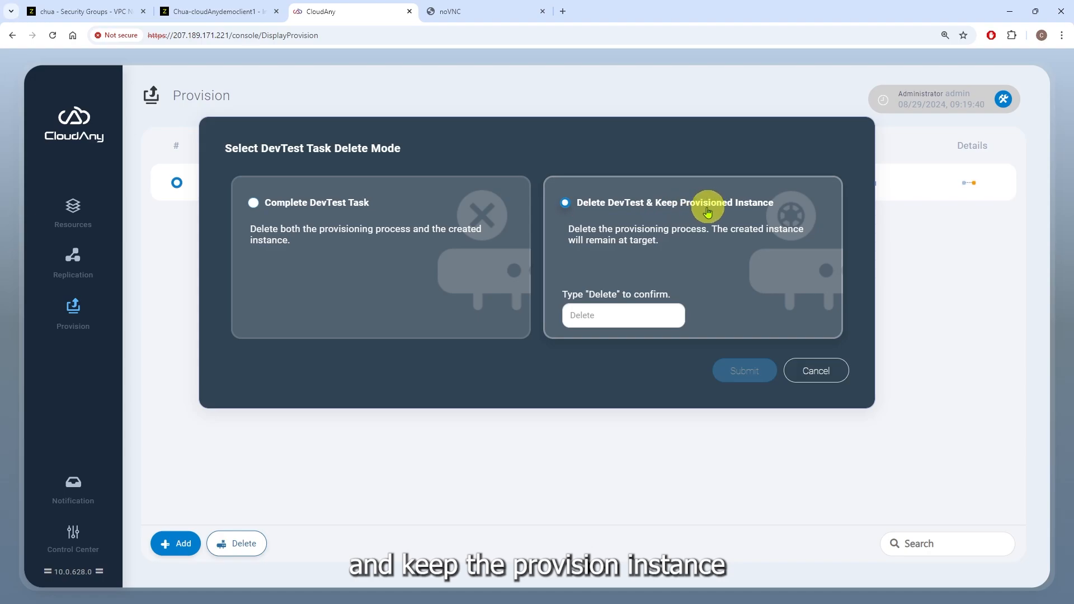
left_click(599, 313)
type("Delete")
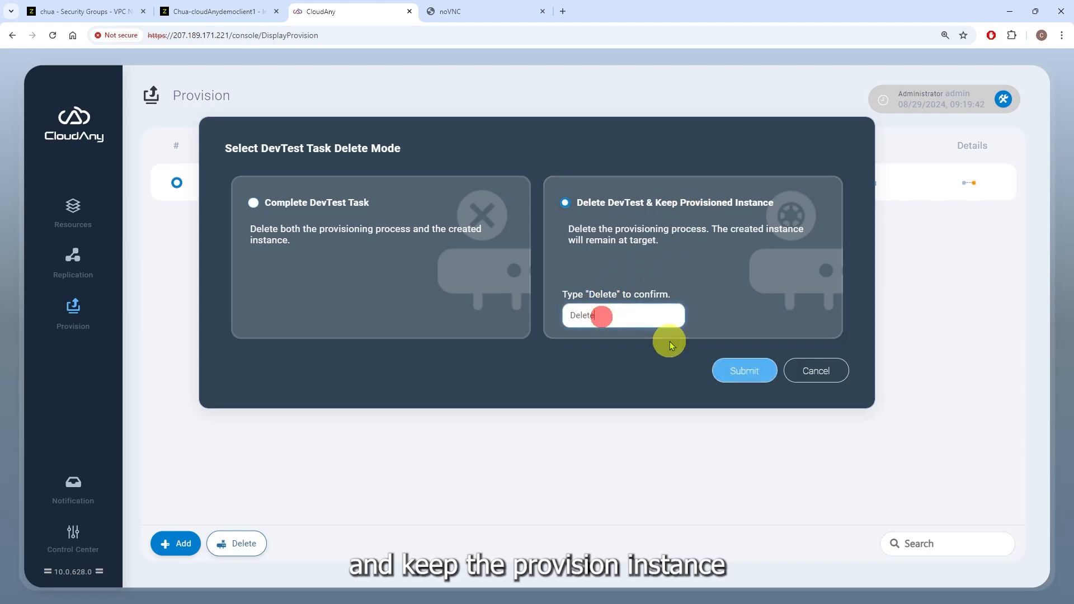
left_click(753, 372)
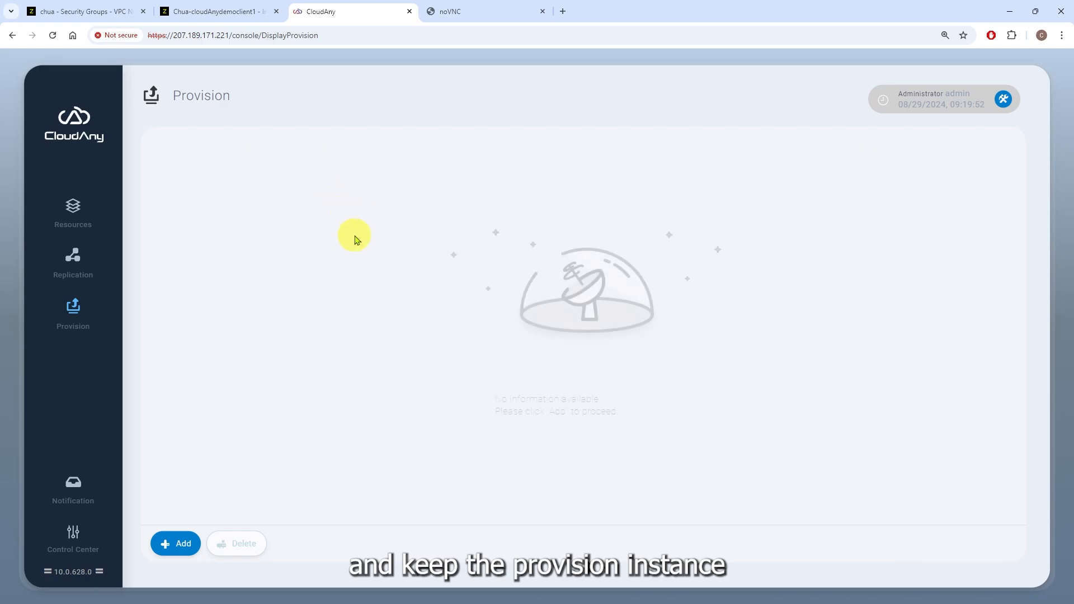
left_click(467, 12)
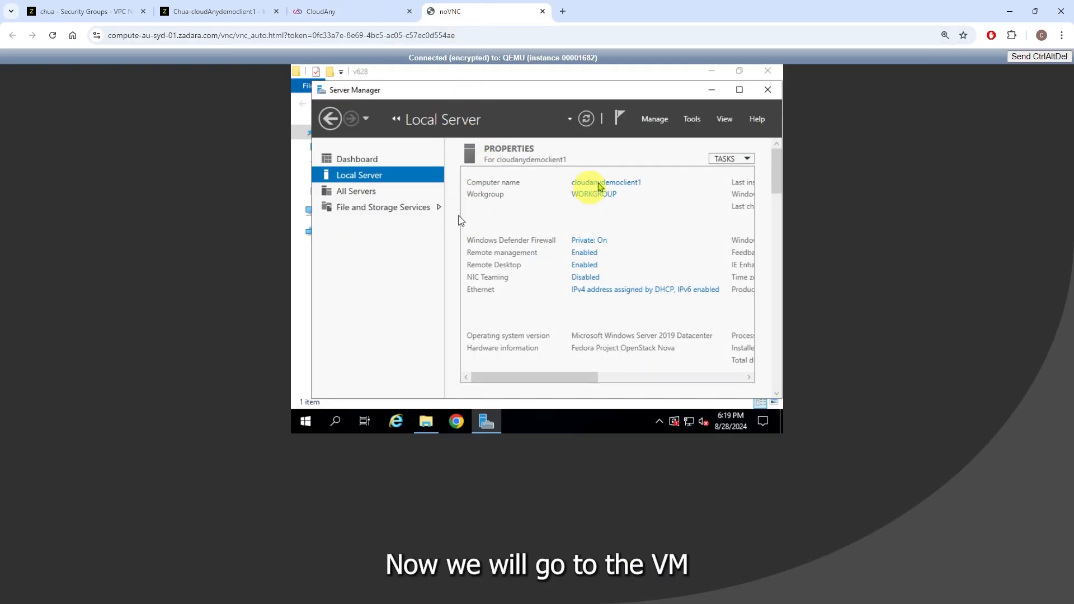
Run CASourceInstallation as administrator and install CASource into the default C:\Program Files\Arrosoft\CASource folder
left_click(714, 90)
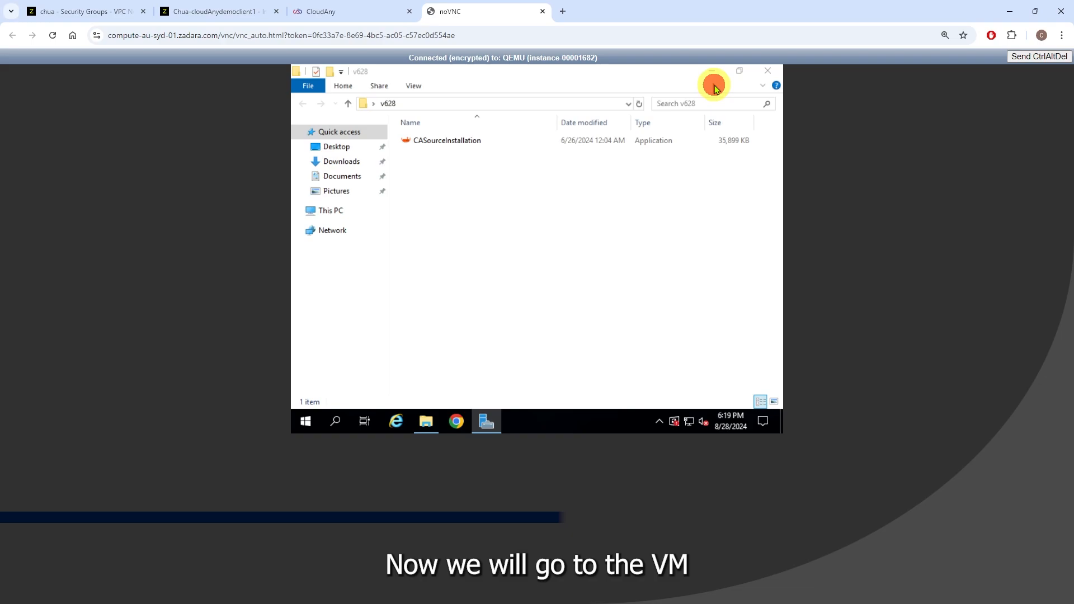
left_click(431, 143)
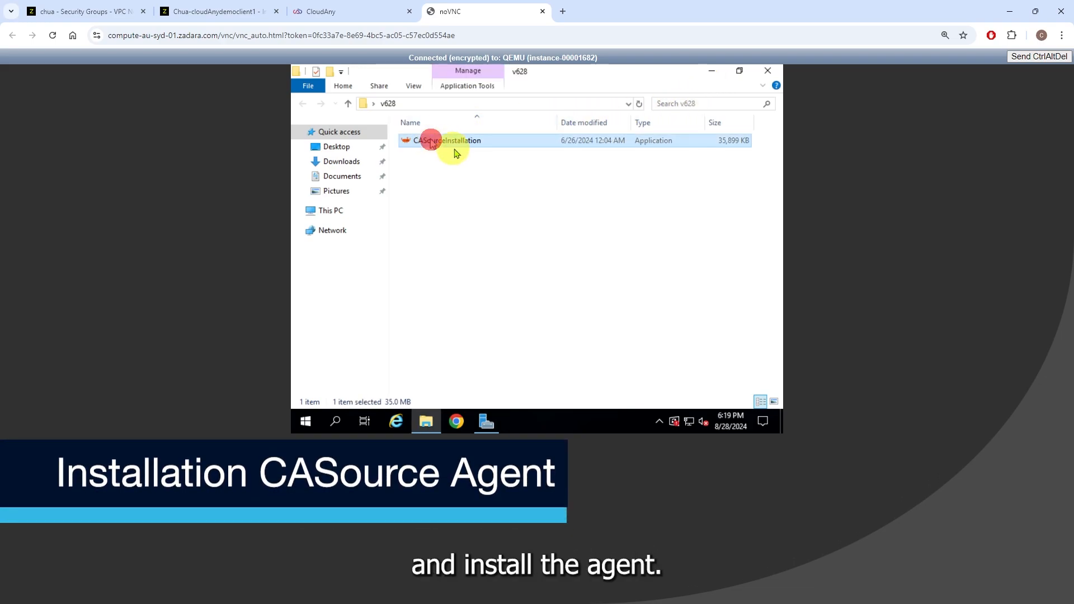
right_click(430, 139)
left_click(475, 158)
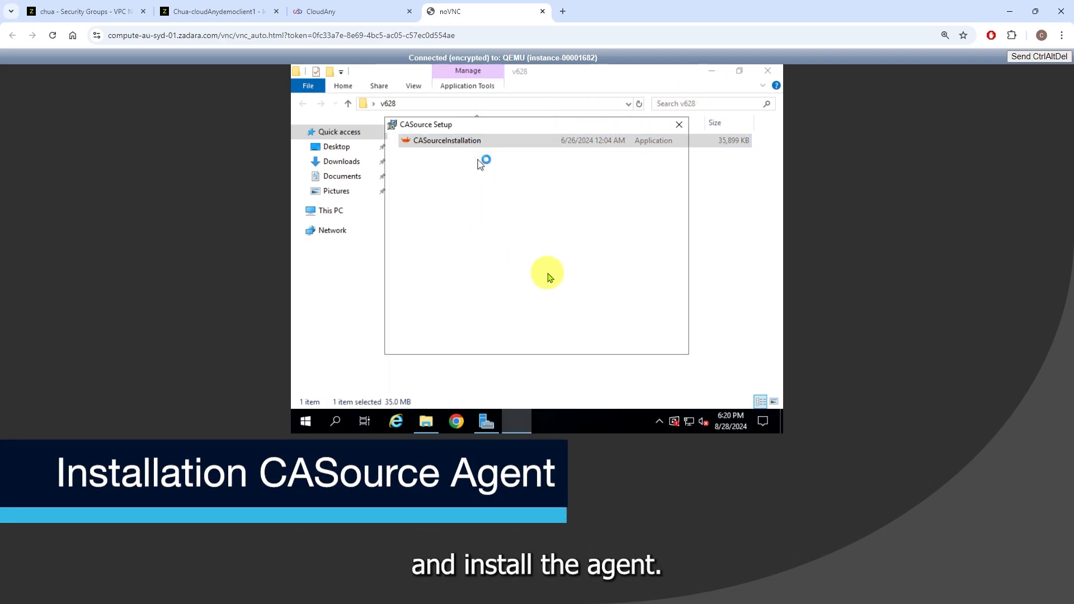
left_click(601, 338)
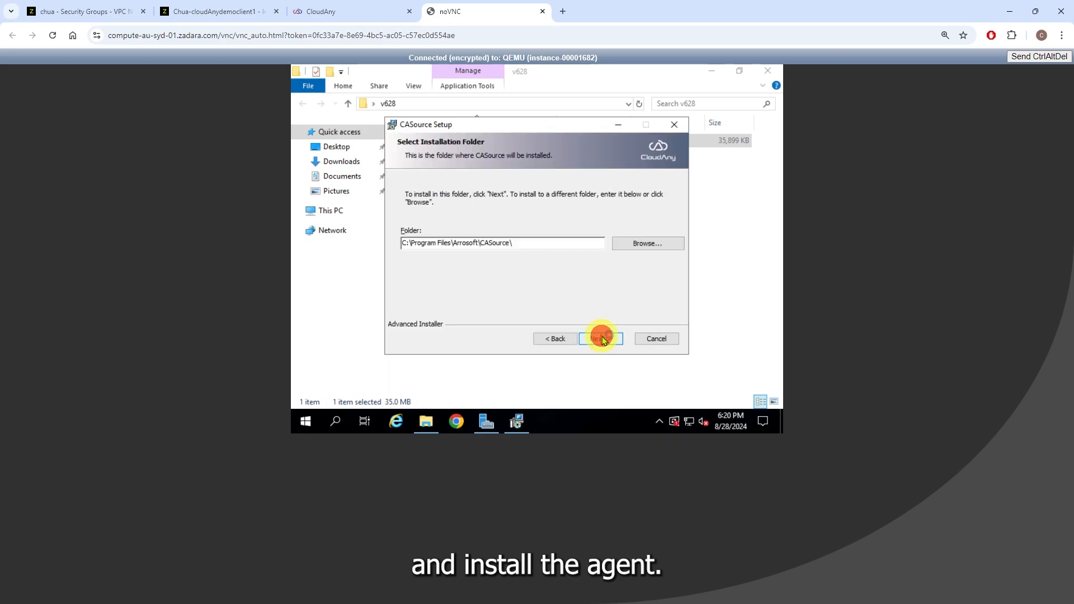
left_click(602, 339)
left_click(601, 338)
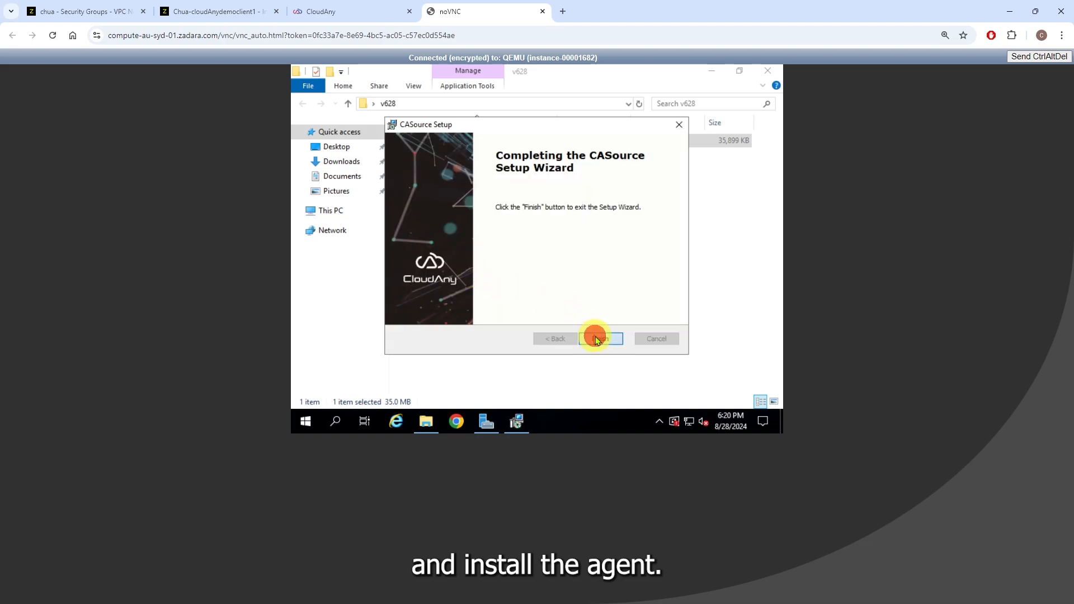
left_click(597, 338)
Browse in File Explorer to C:\Program Files\Arrosoft\CASource
mouse_move(437, 424)
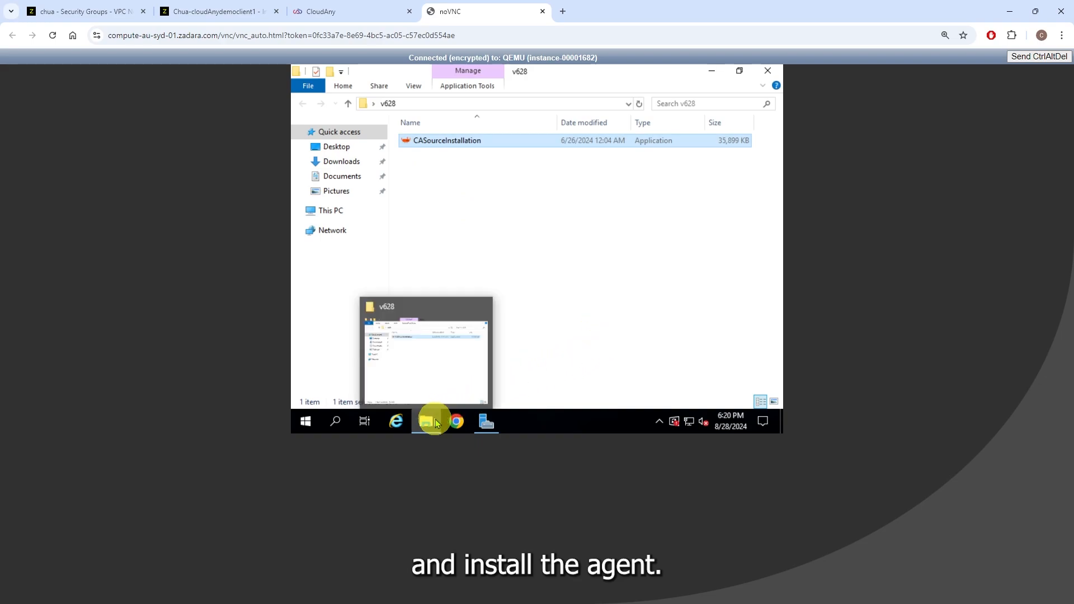
left_click(327, 212)
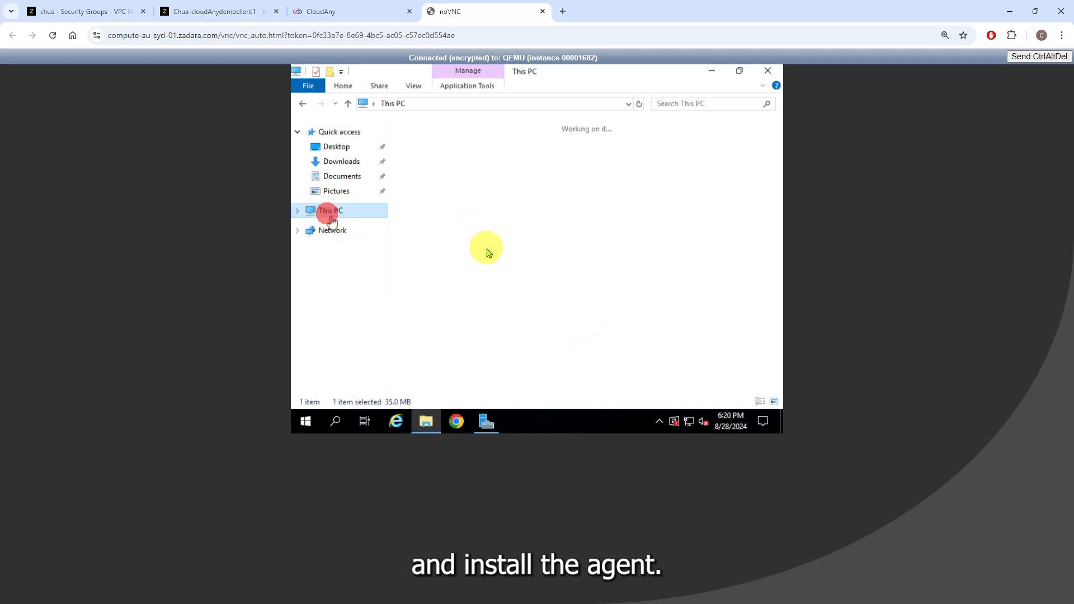
double_click(467, 311)
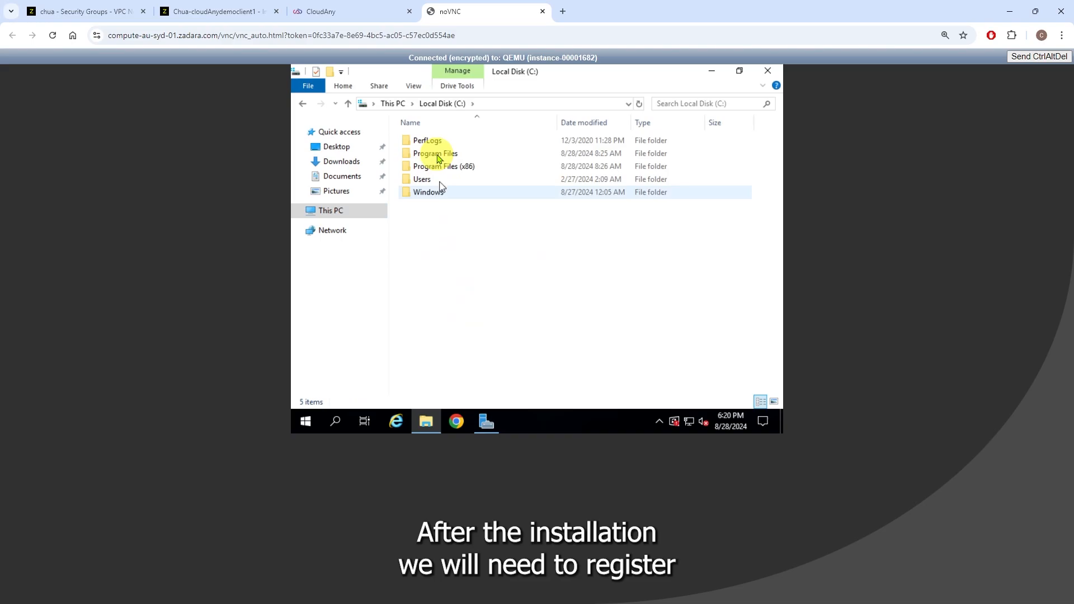
double_click(436, 153)
double_click(427, 141)
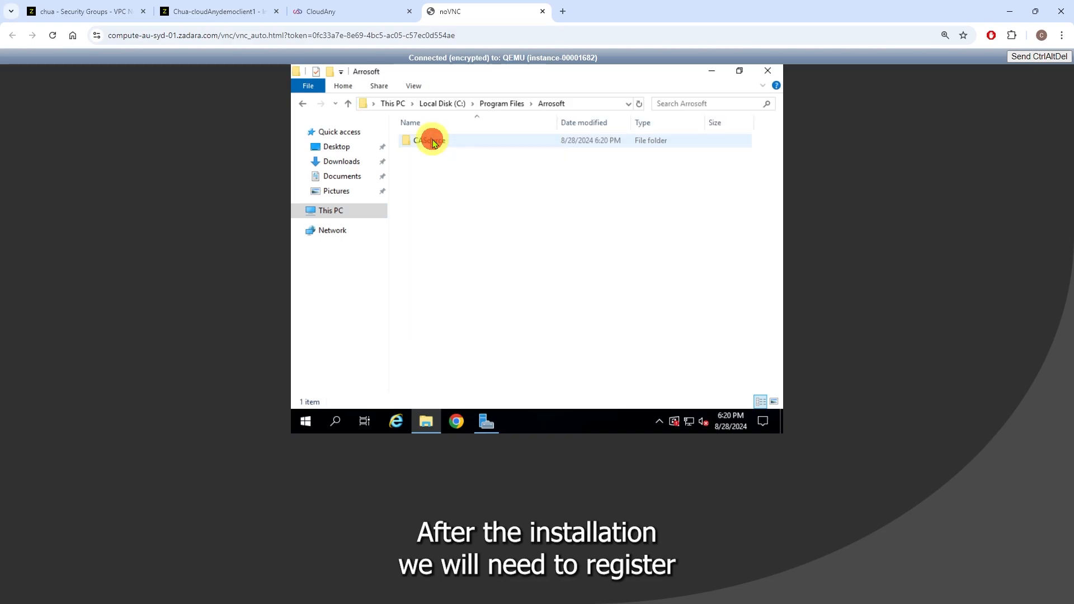
double_click(431, 141)
Use RegistrationTool to connect the agent to 207.189.171.221 with the security code until 'CASource added' appears
left_click(450, 207)
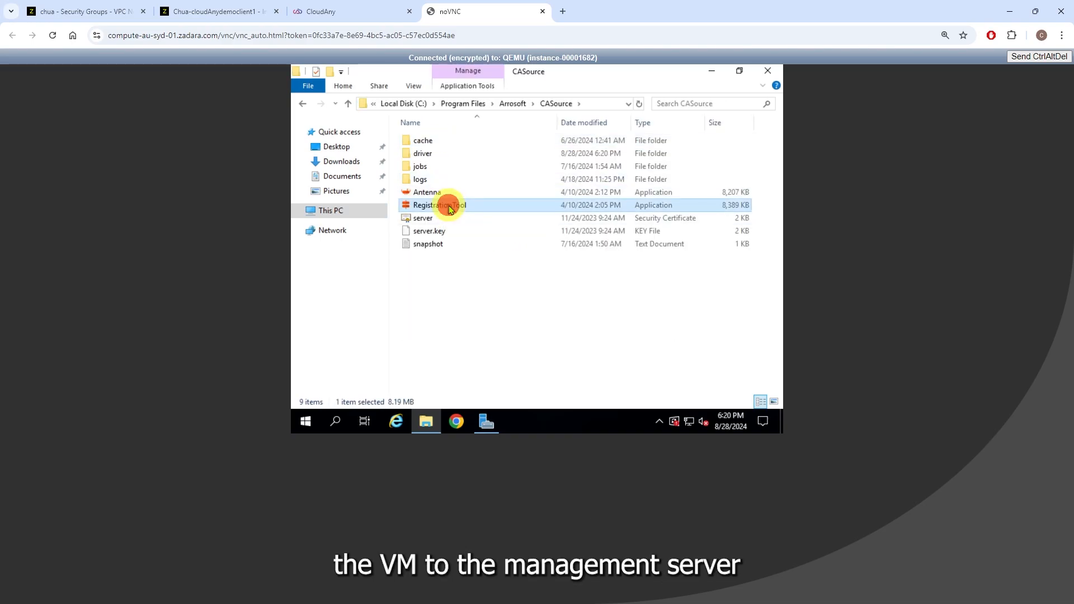
left_click(520, 209)
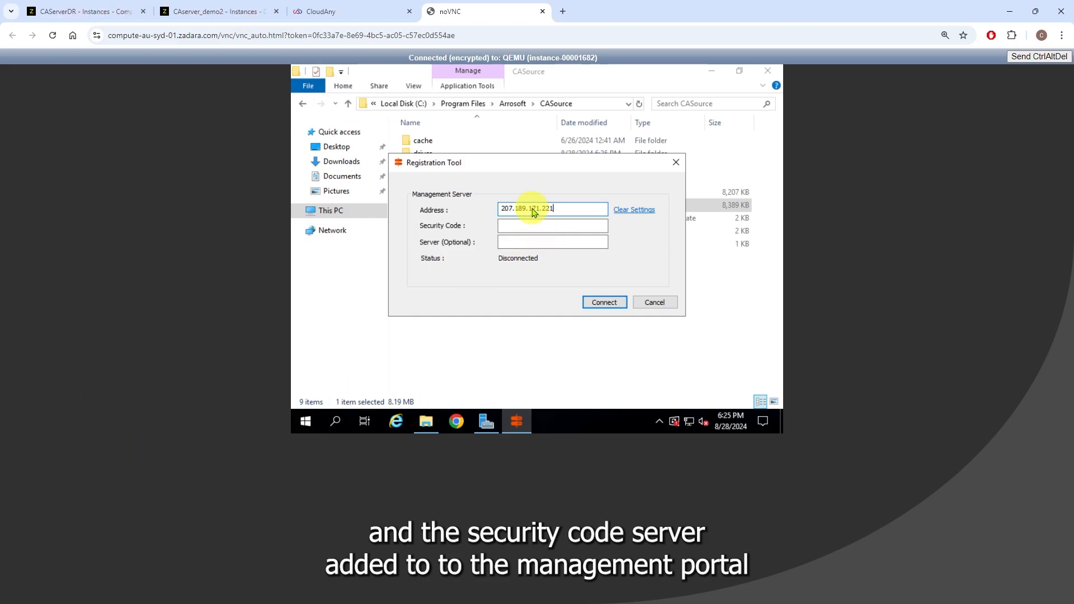
left_click(522, 231)
left_click(610, 307)
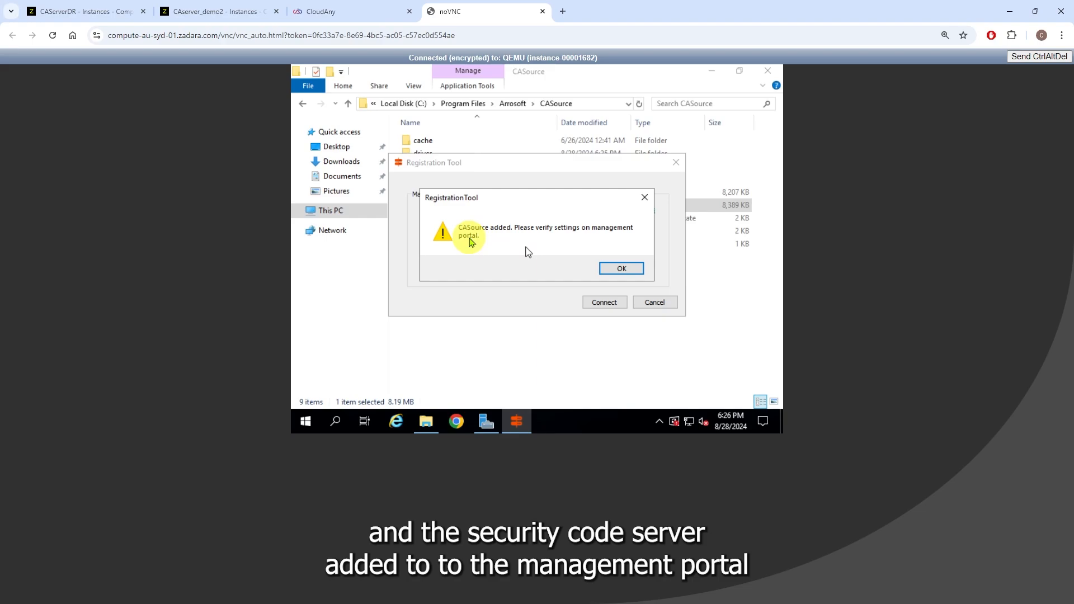
left_click(622, 269)
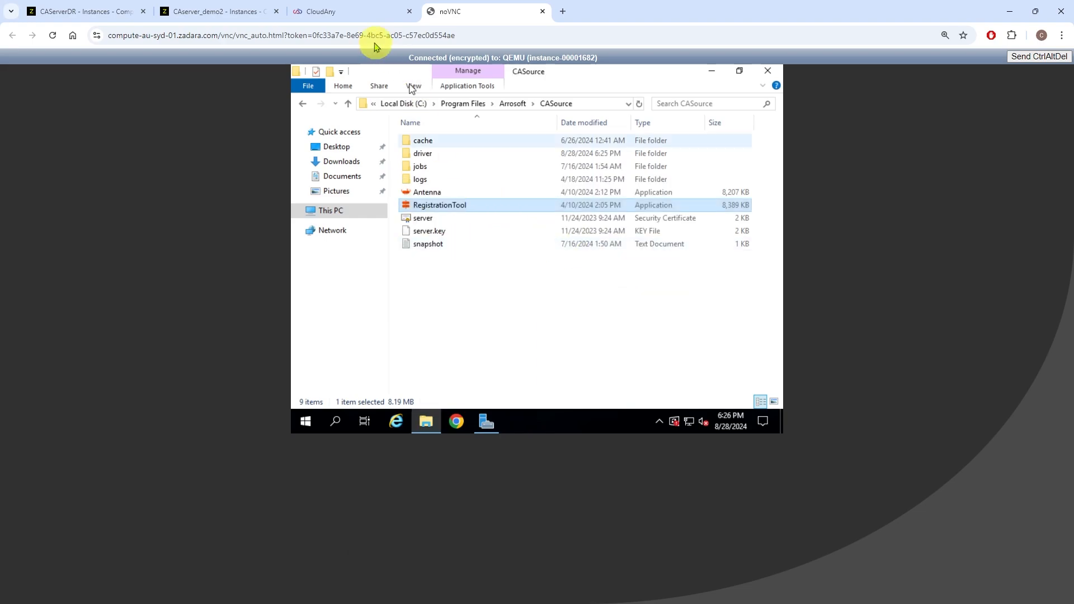
left_click(348, 13)
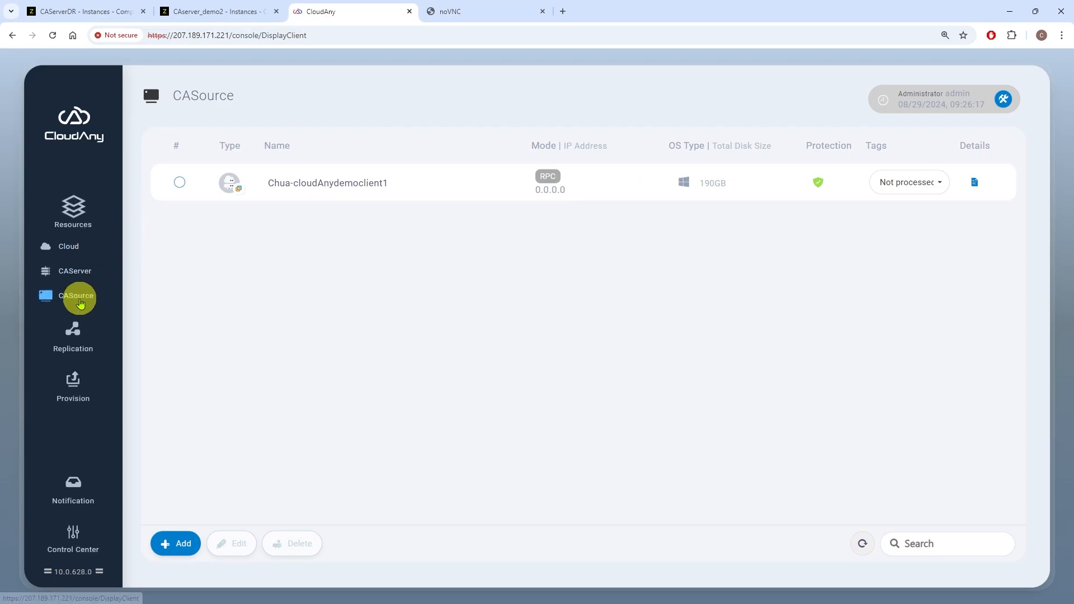
Refresh the CASource list and rename the sources to 'cloudanydemoclient1 - Zadara Source Site' and '… - VMware Source'
left_click(77, 302)
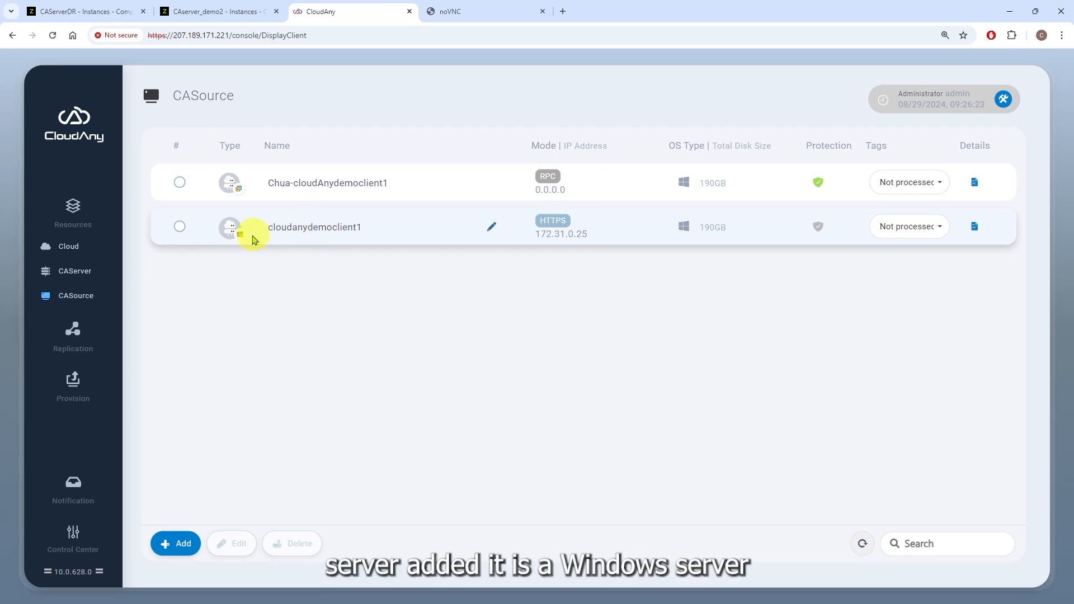
left_click(487, 230)
left_click(566, 182)
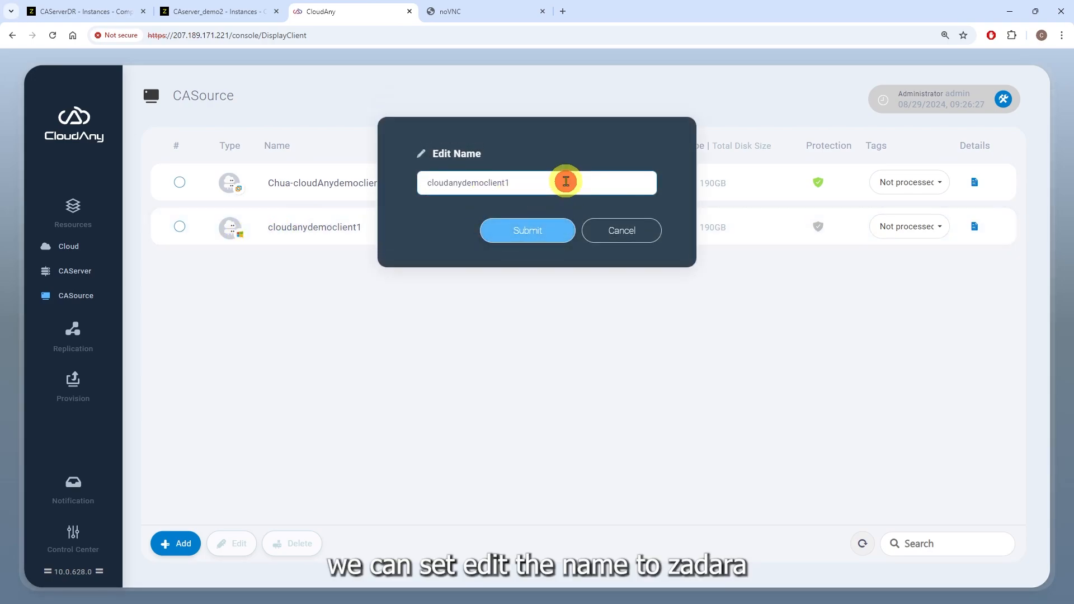
type("- Zadara Source Site")
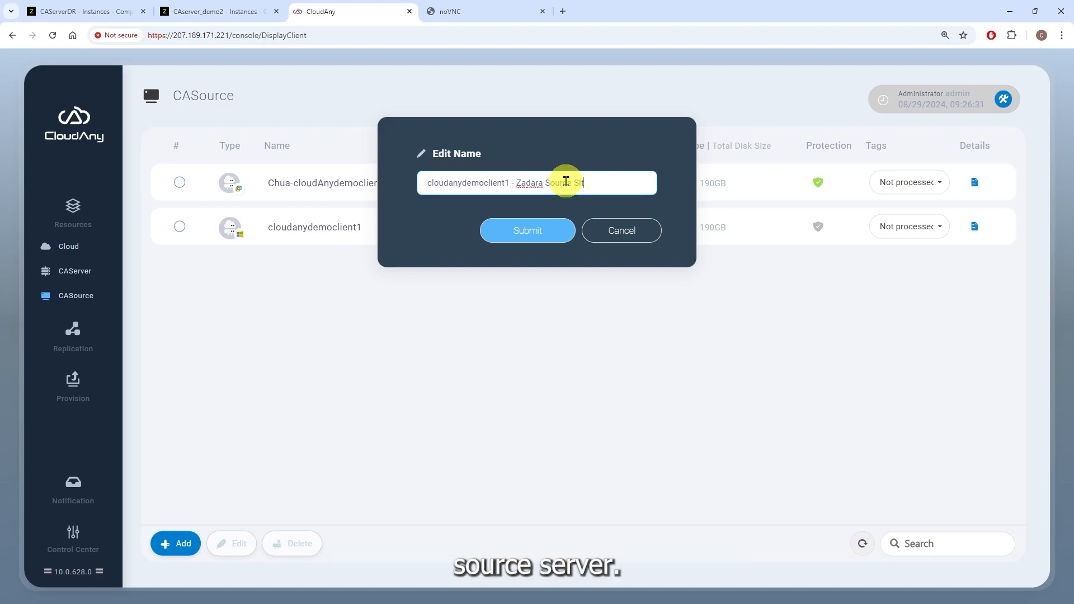
left_click(528, 233)
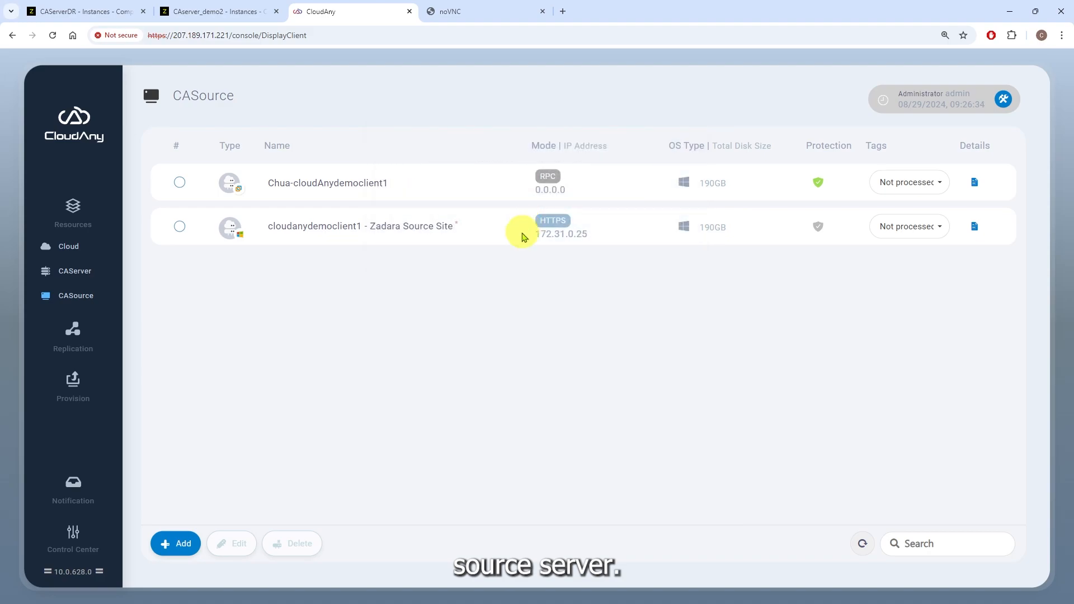
left_click(492, 183)
left_click(557, 186)
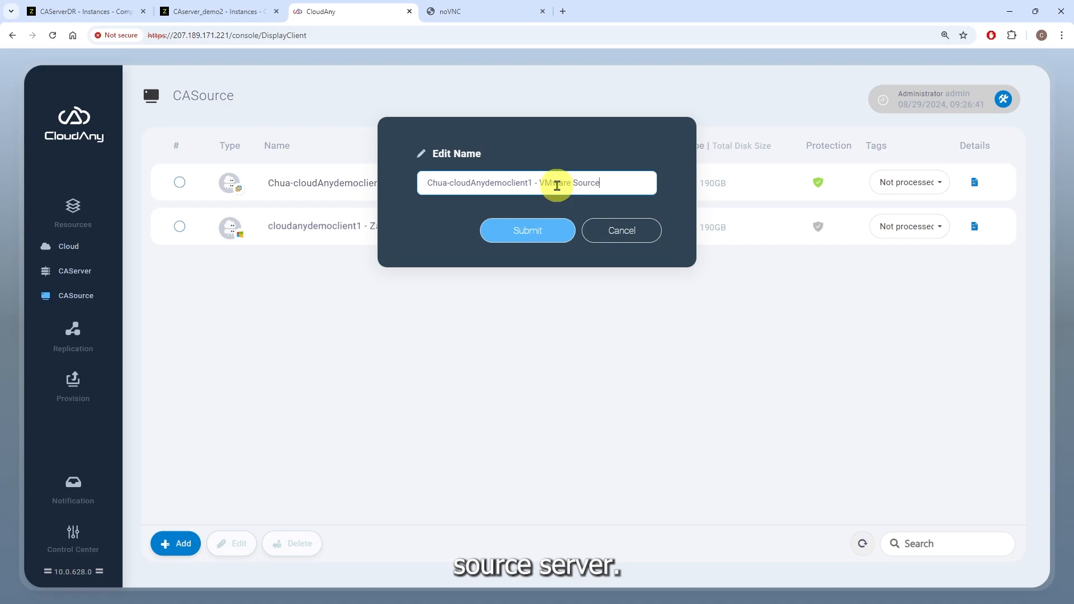
left_click(551, 229)
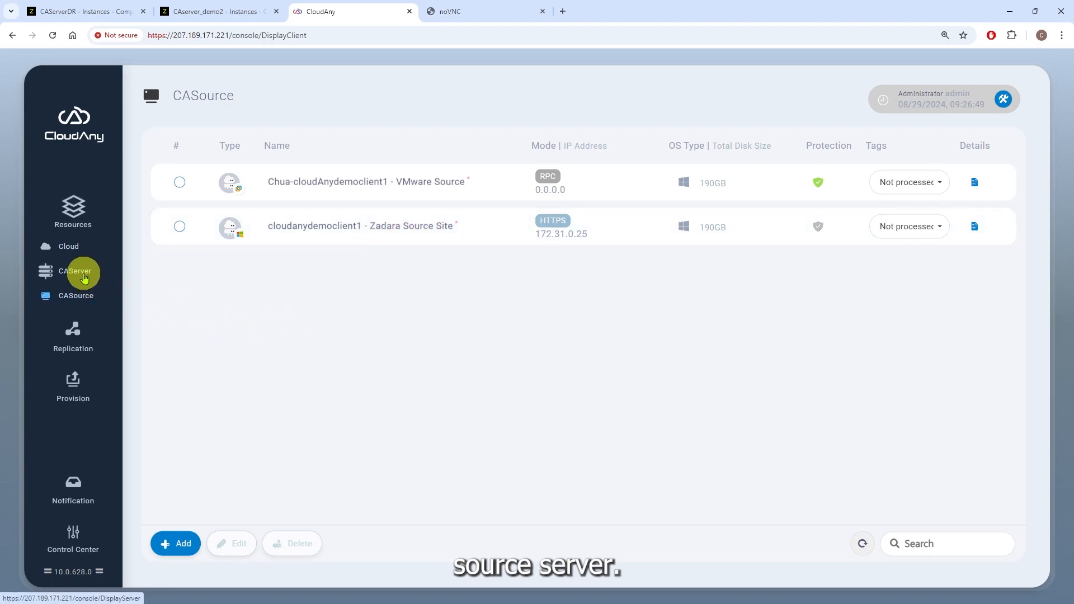
Begin adding a new Zadara cloud connection using the HTTPS protocol
left_click(73, 254)
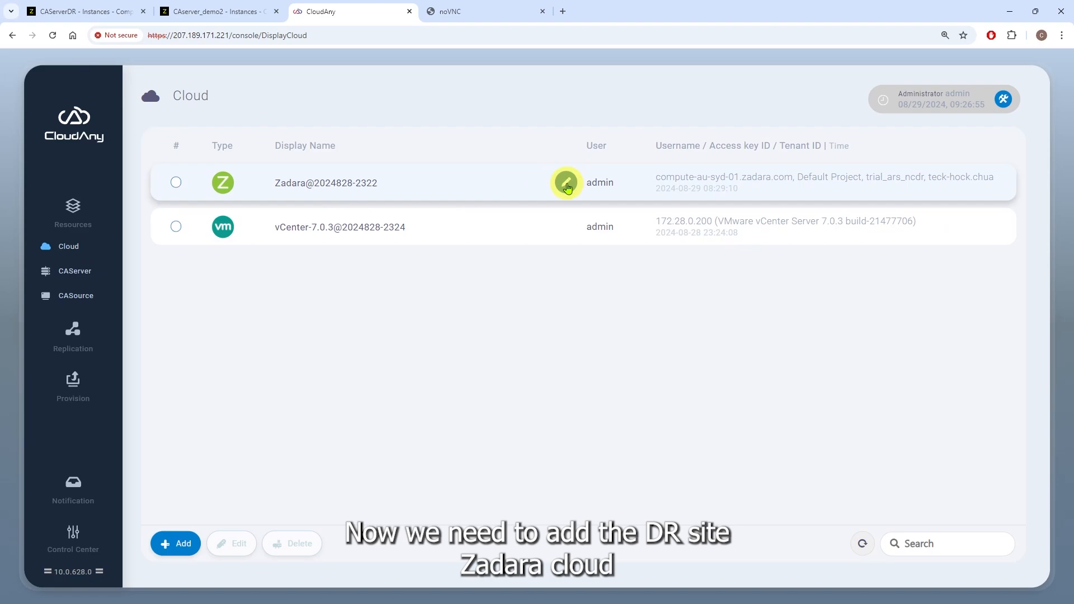
left_click(566, 185)
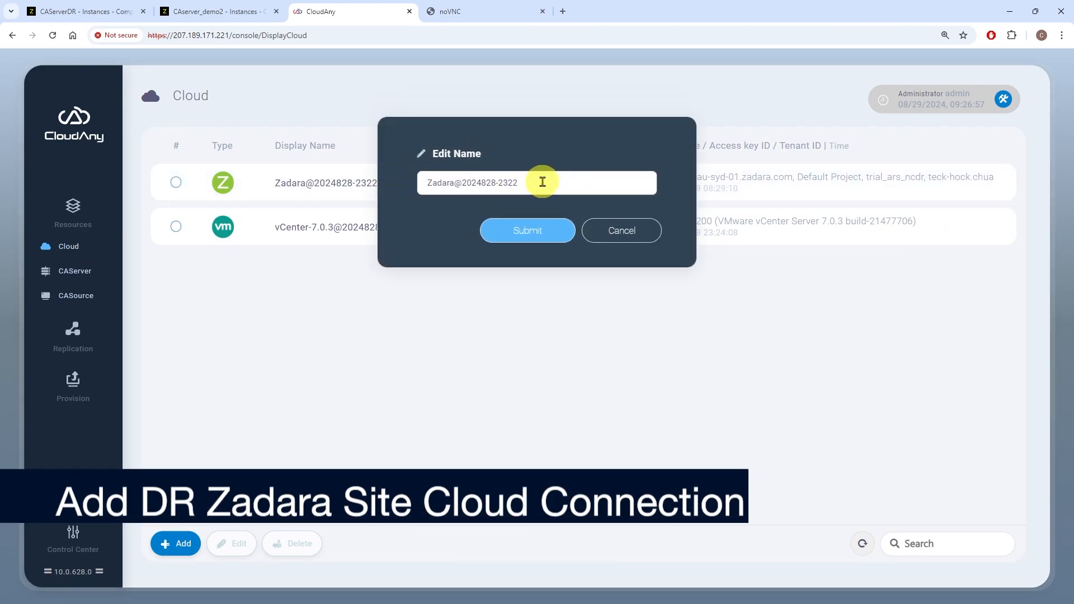
left_click(615, 230)
left_click(178, 543)
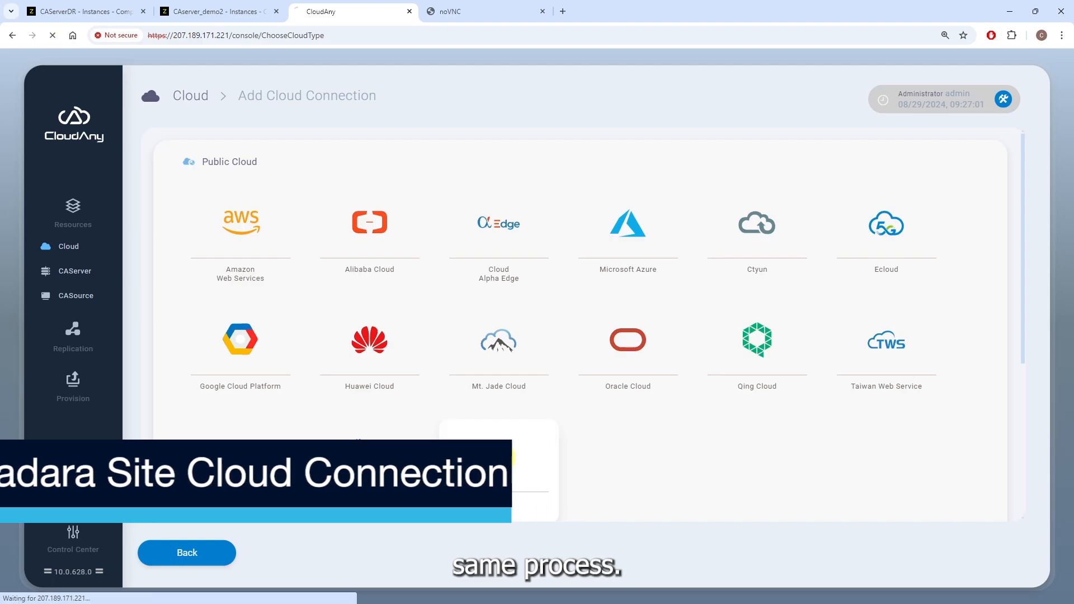
left_click(513, 457)
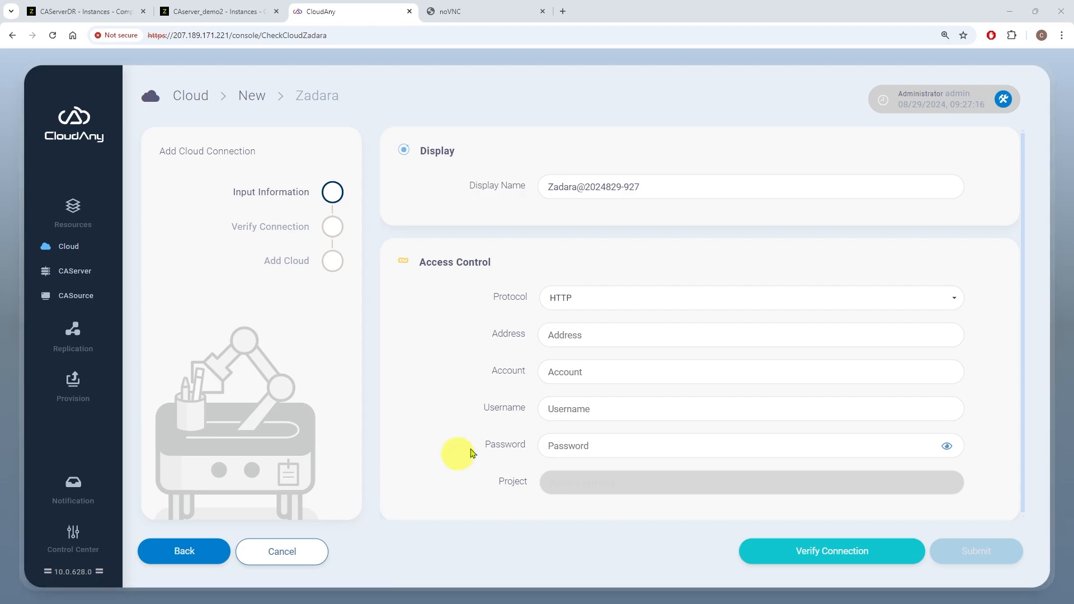
left_click(596, 306)
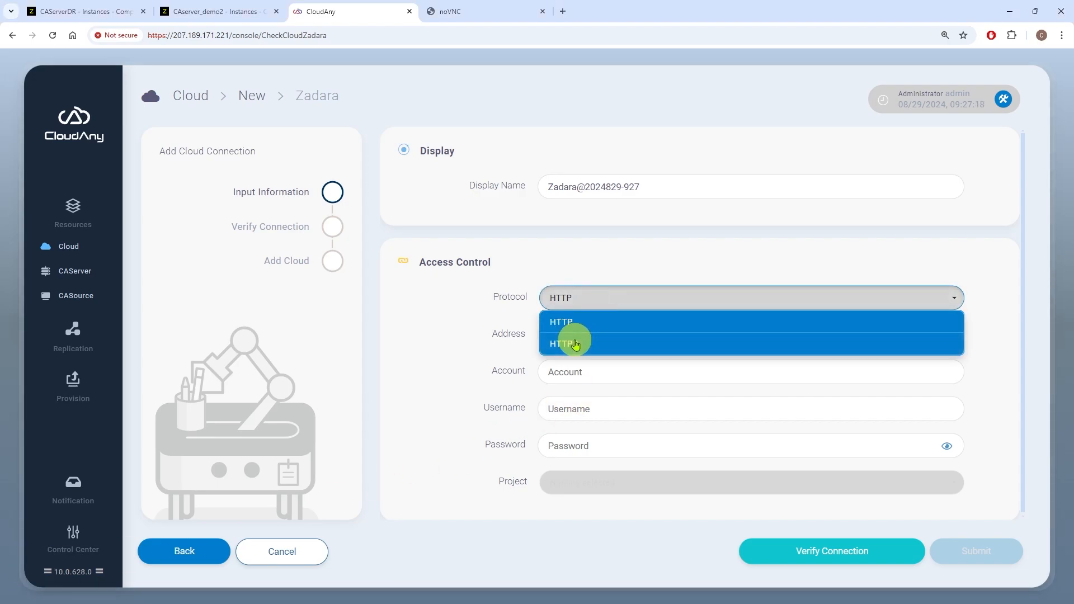
left_click(574, 338)
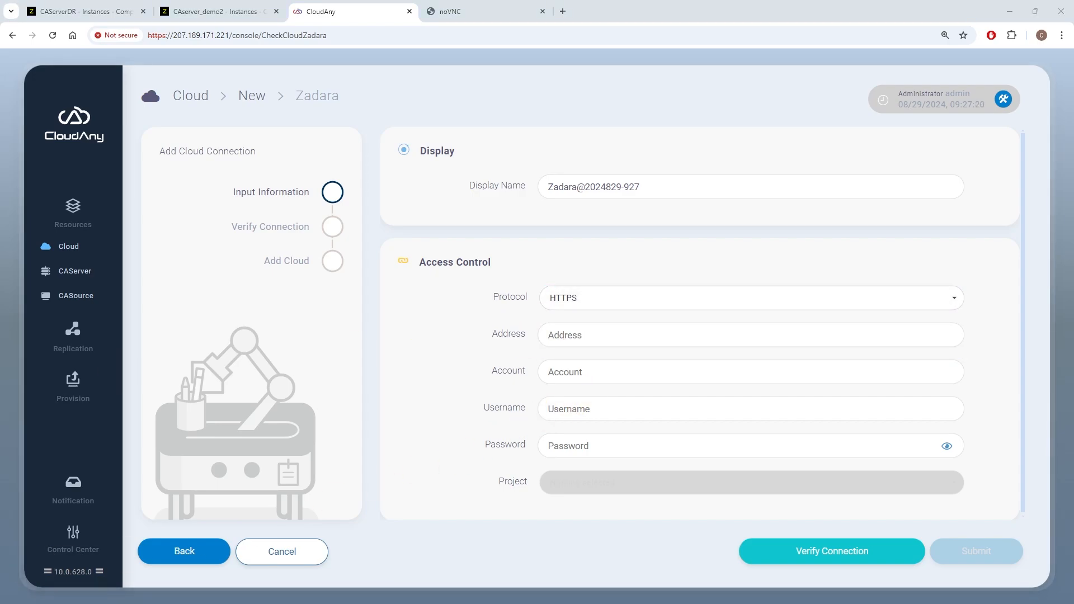
Verify the credentials, pick project navivpc, and save the connection as 'Zadara DR site'
left_click(791, 549)
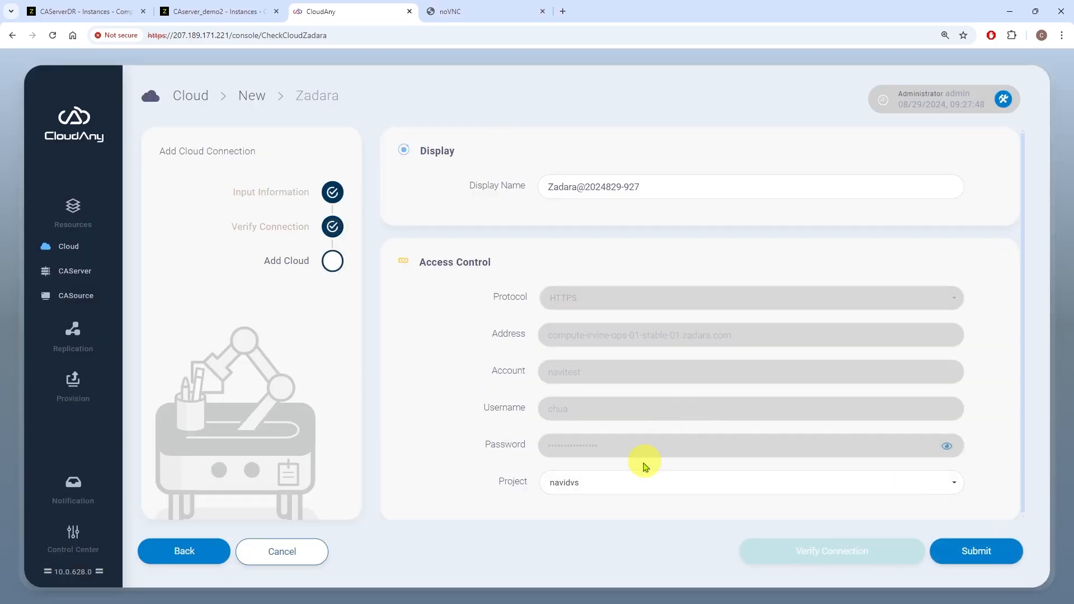
left_click(592, 482)
left_click(547, 504)
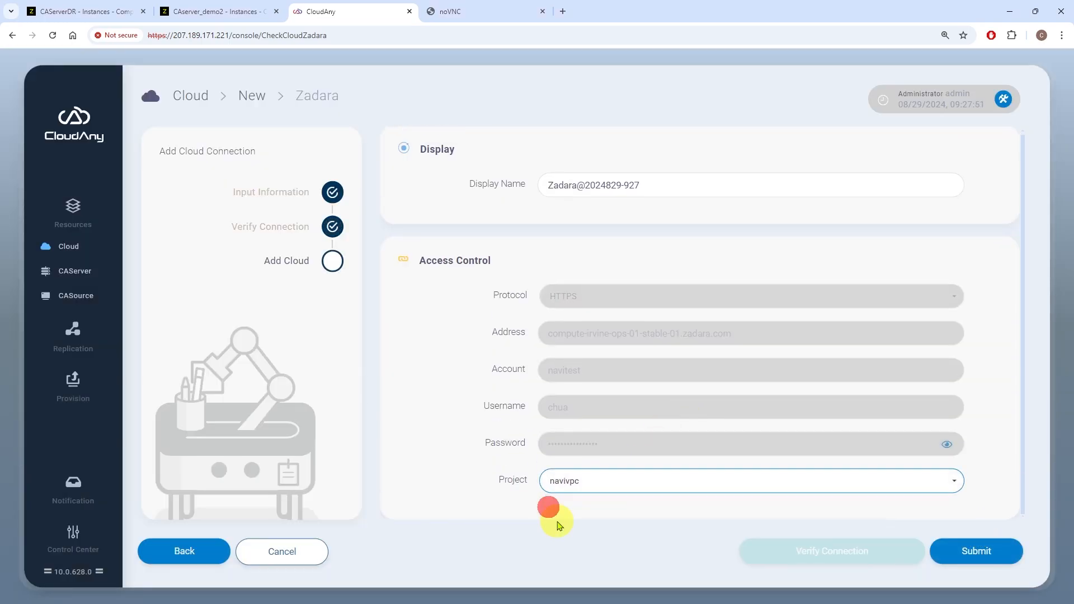
triple_click(667, 186)
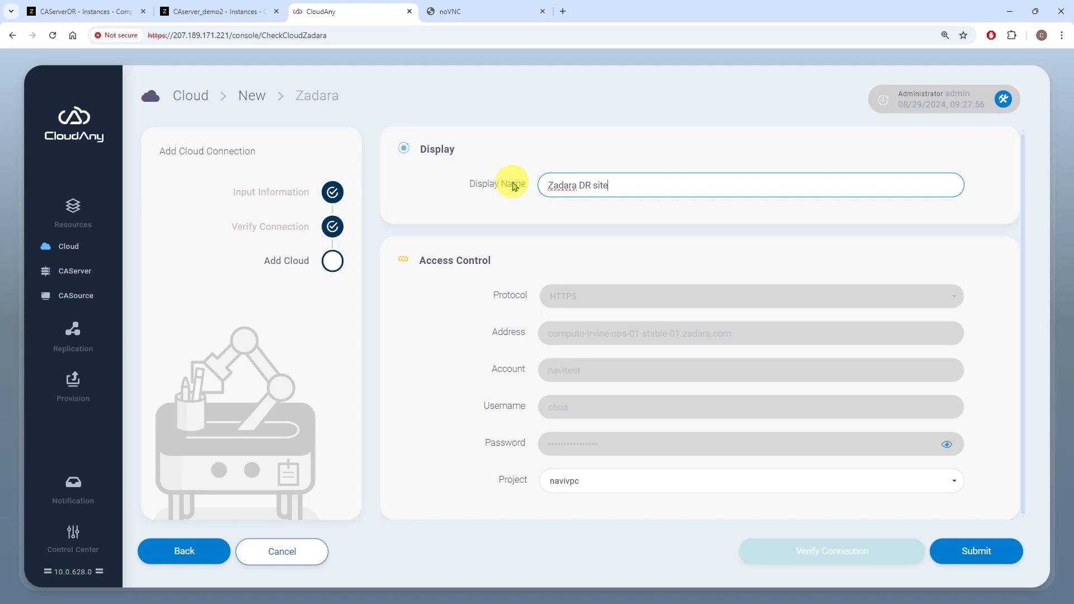
type("Zadara DR site")
left_click(984, 544)
left_click(643, 190)
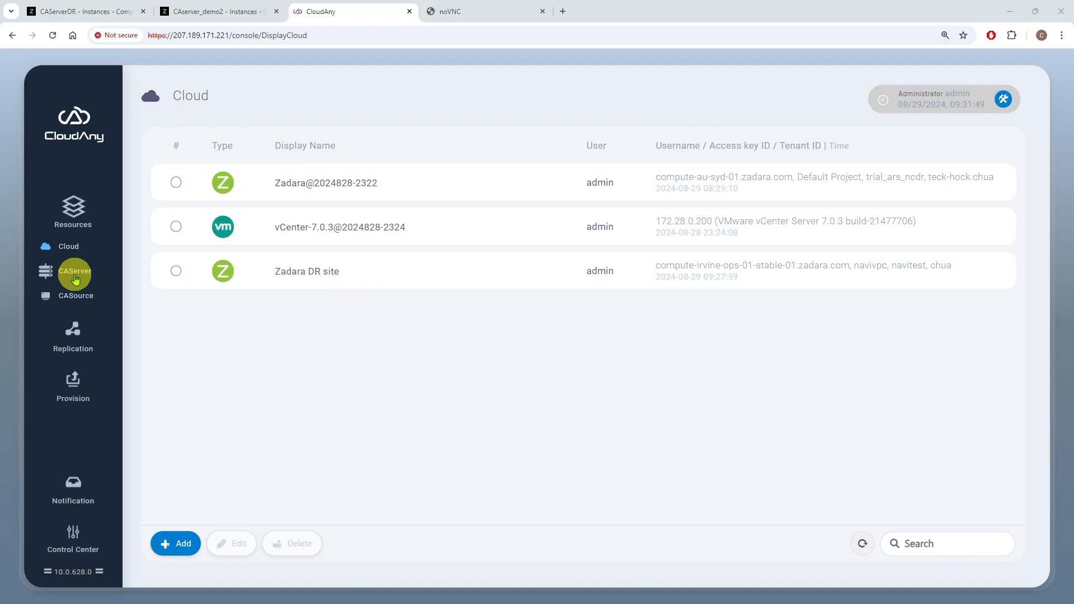
Add the Zadara DR site's CAServerDR instance as a verified cloud CAServer
left_click(76, 275)
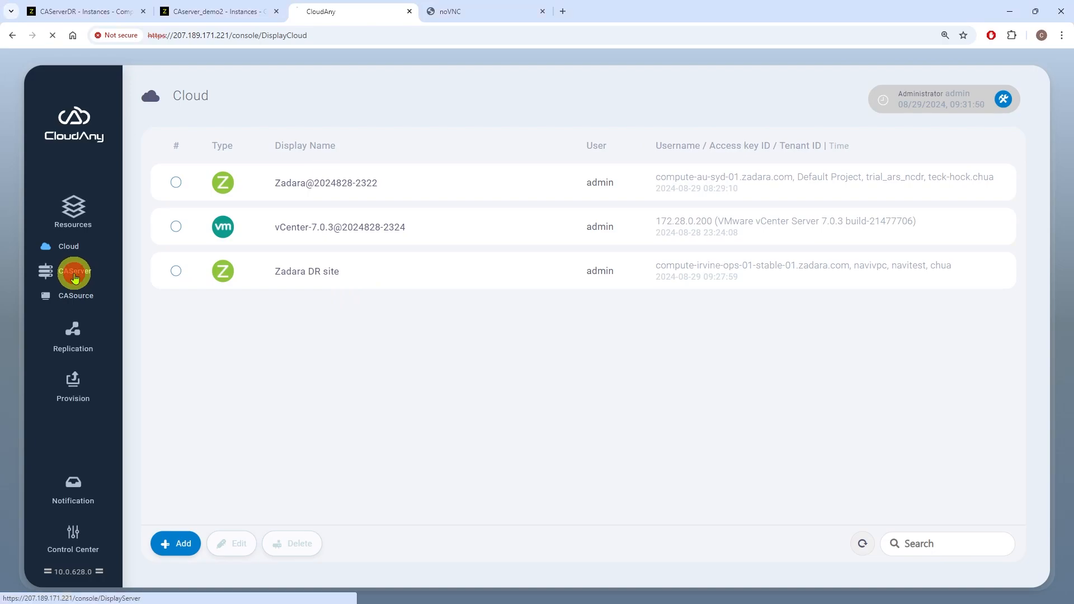
left_click(171, 543)
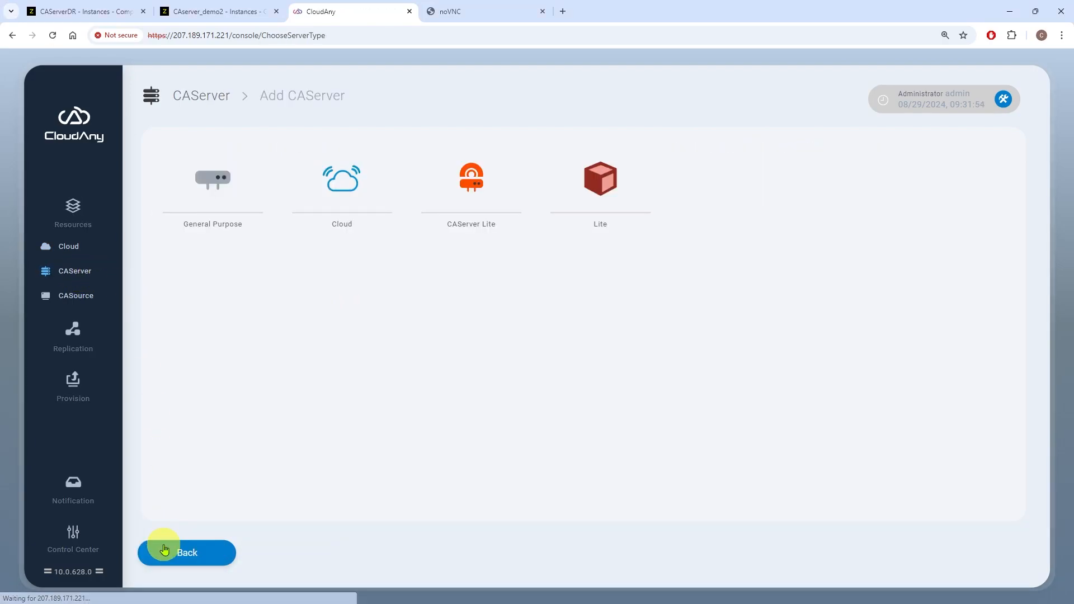
left_click(343, 183)
left_click(176, 227)
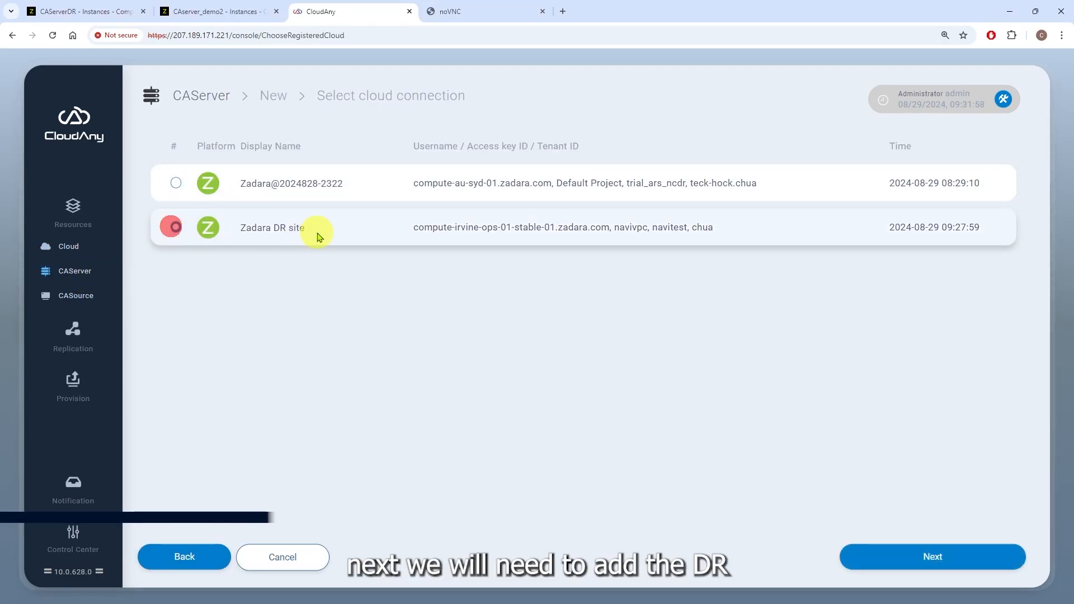
left_click(911, 555)
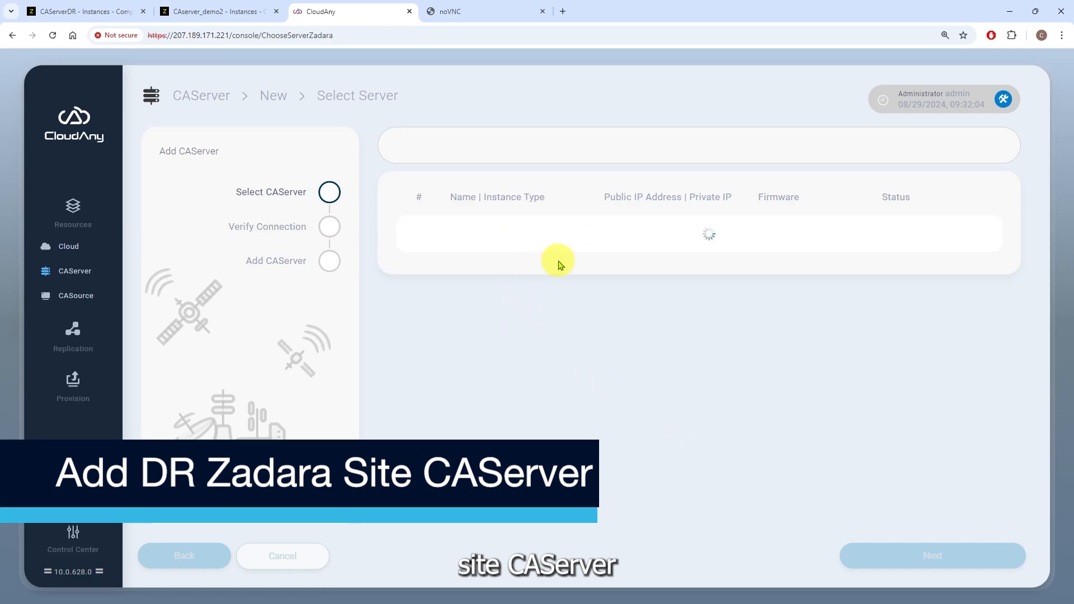
left_click(422, 234)
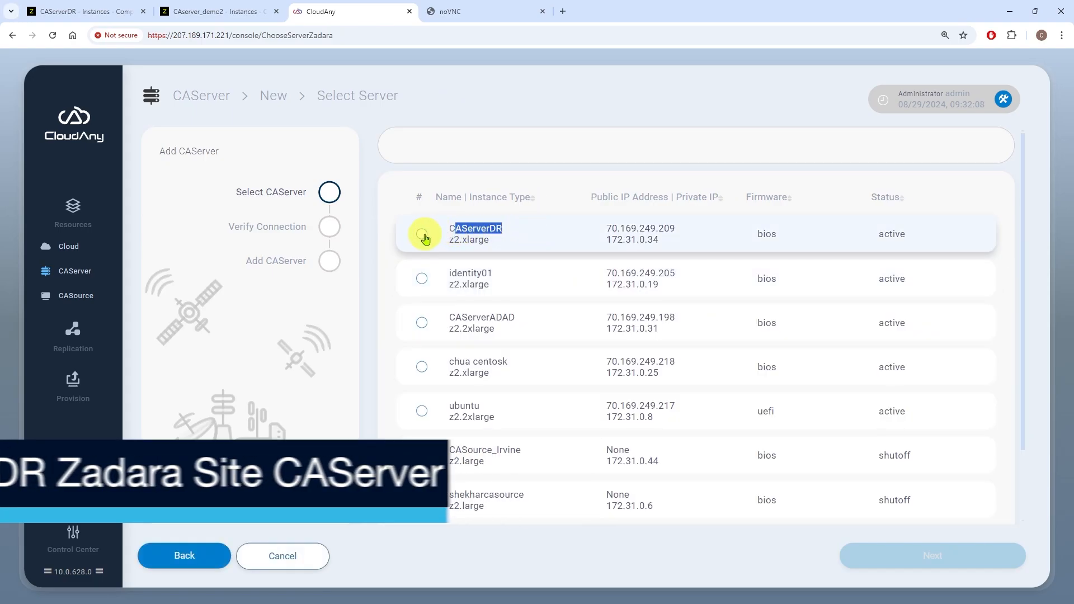
left_click(923, 554)
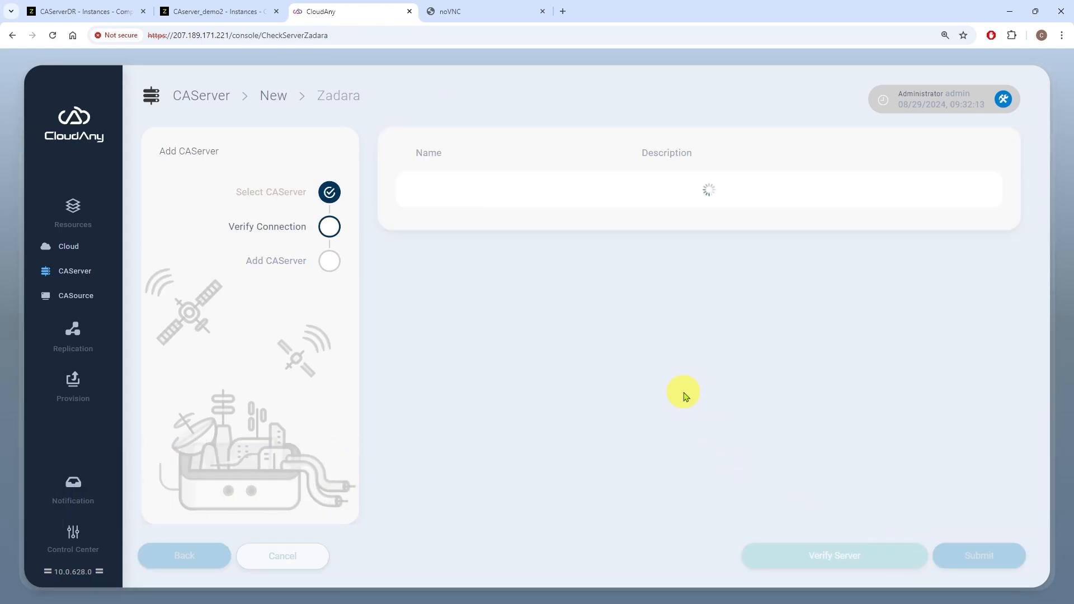
left_click(876, 551)
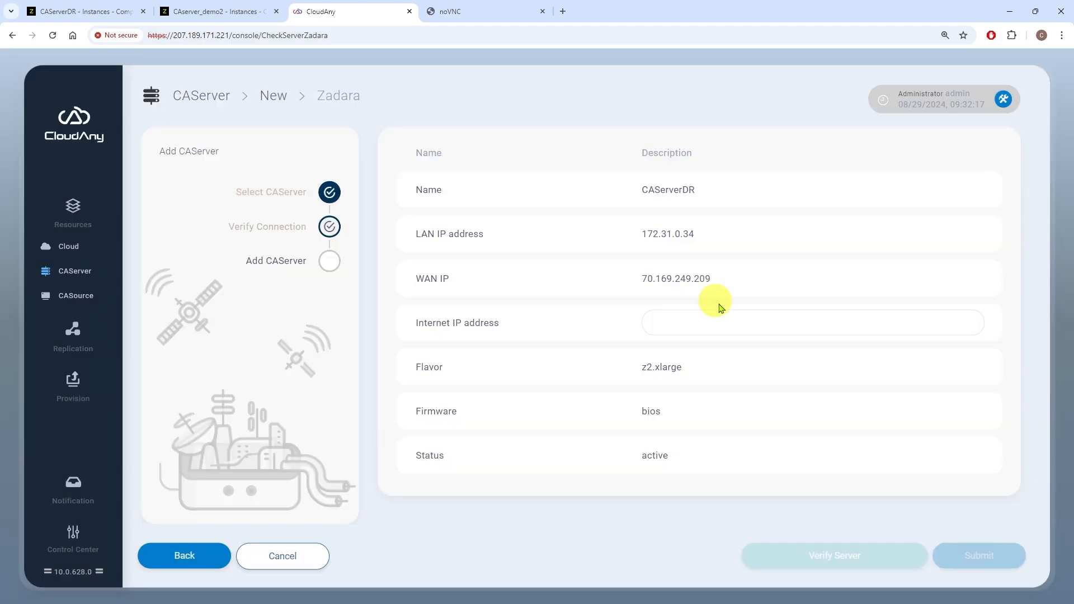
left_click(988, 552)
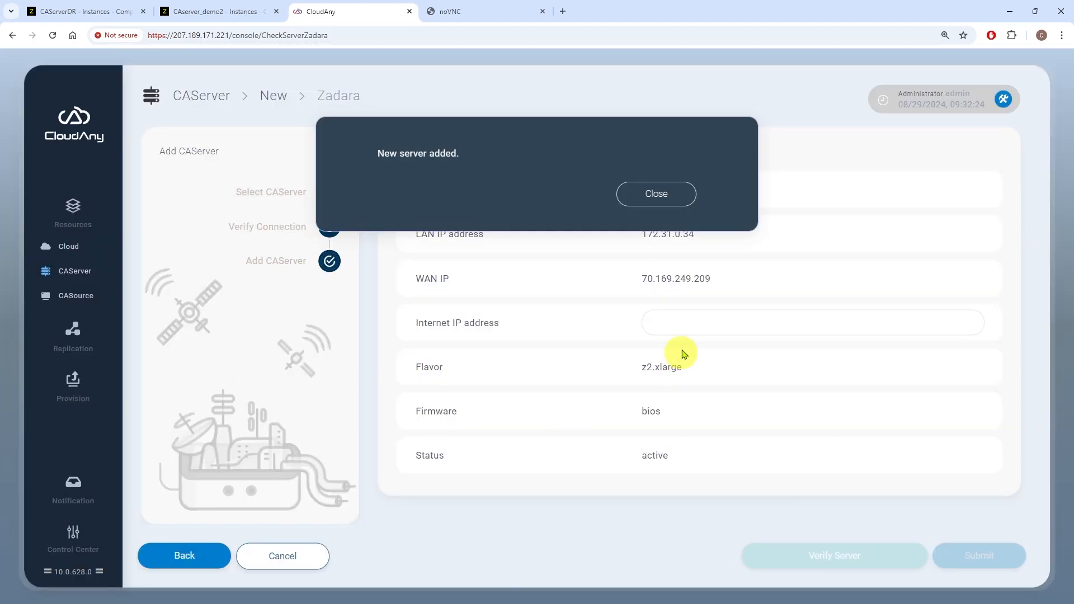
left_click(660, 193)
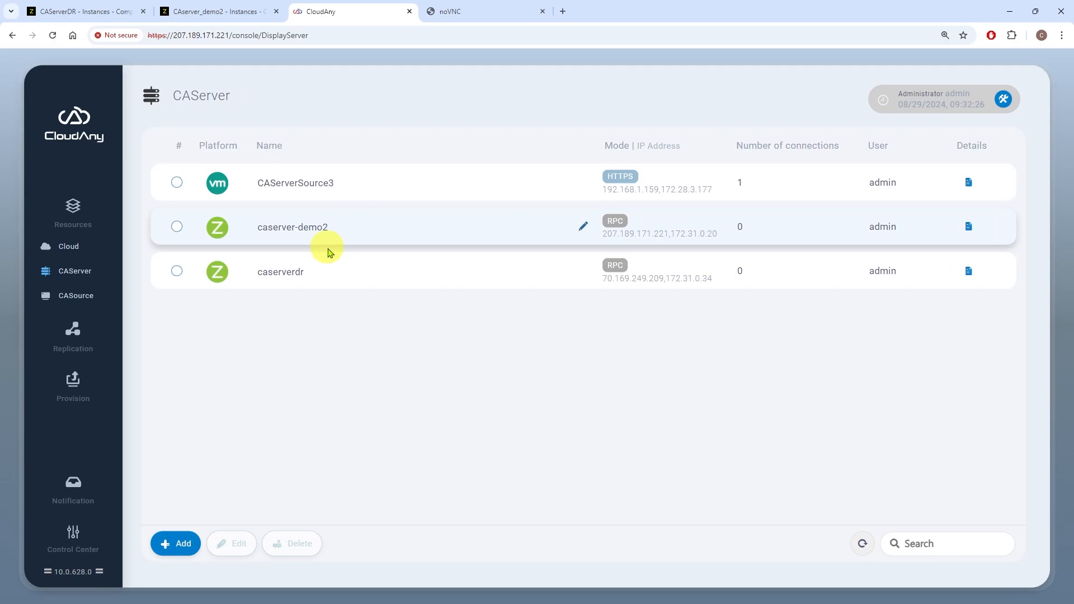
left_click_drag(342, 276, 264, 281)
left_click(415, 359)
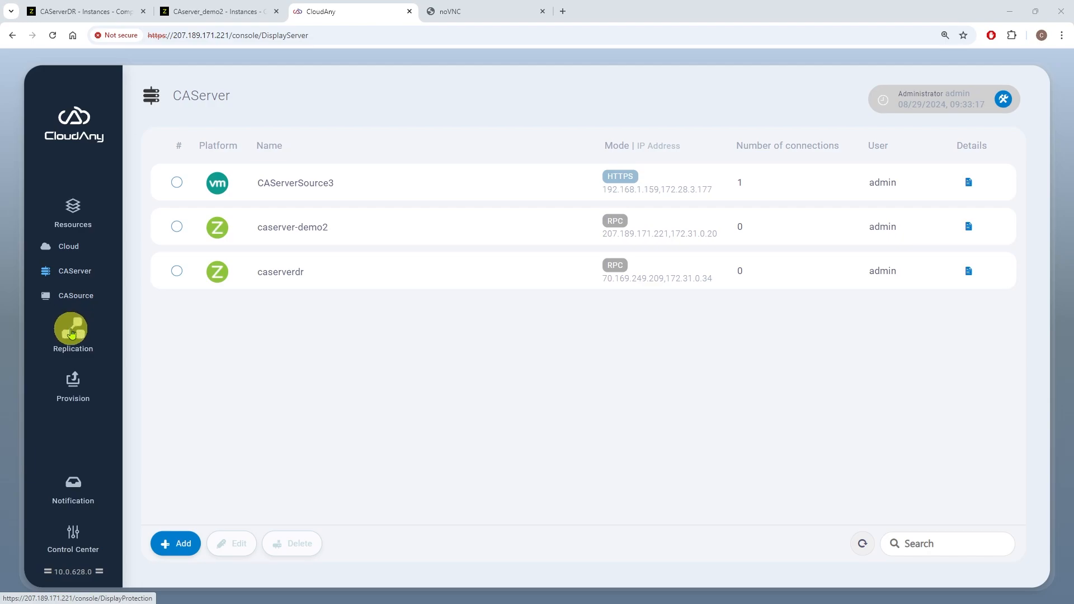
Start a new replication job for the Zadara Source Site machine with standard protection
left_click(71, 334)
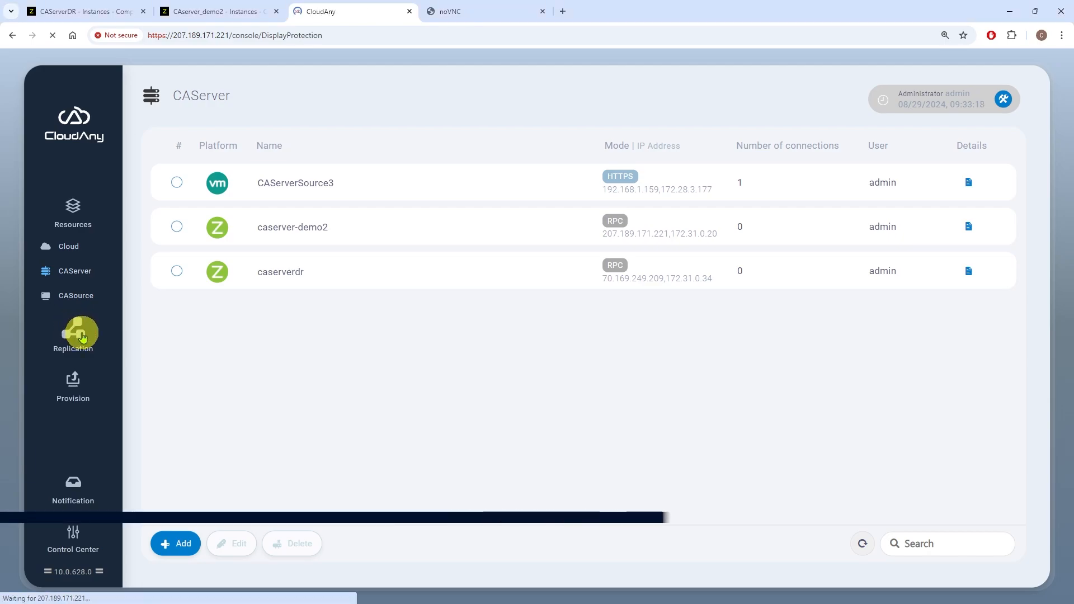
left_click(179, 546)
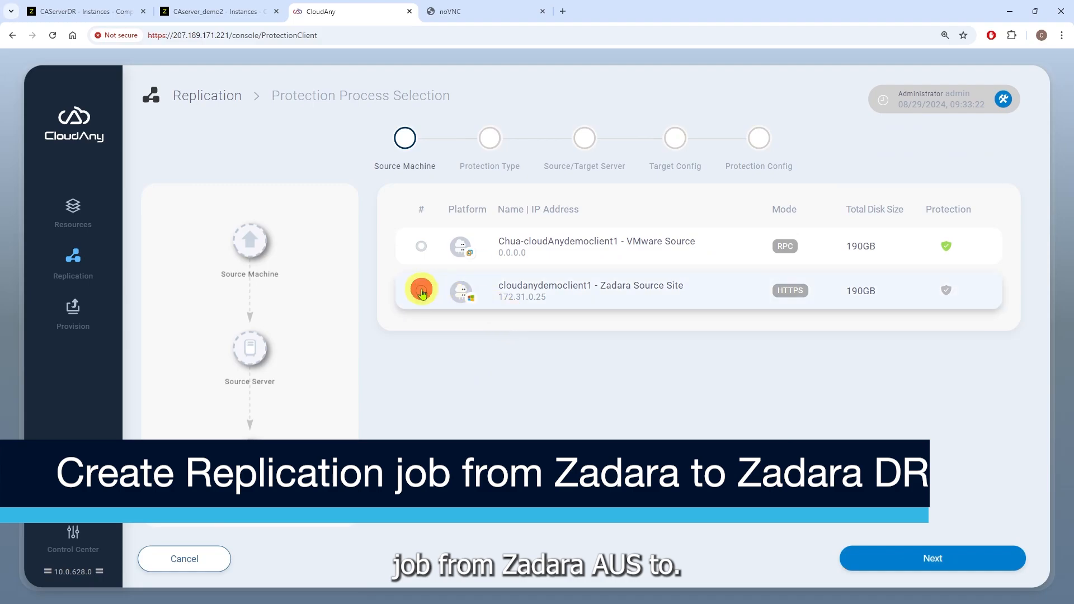
left_click(421, 291)
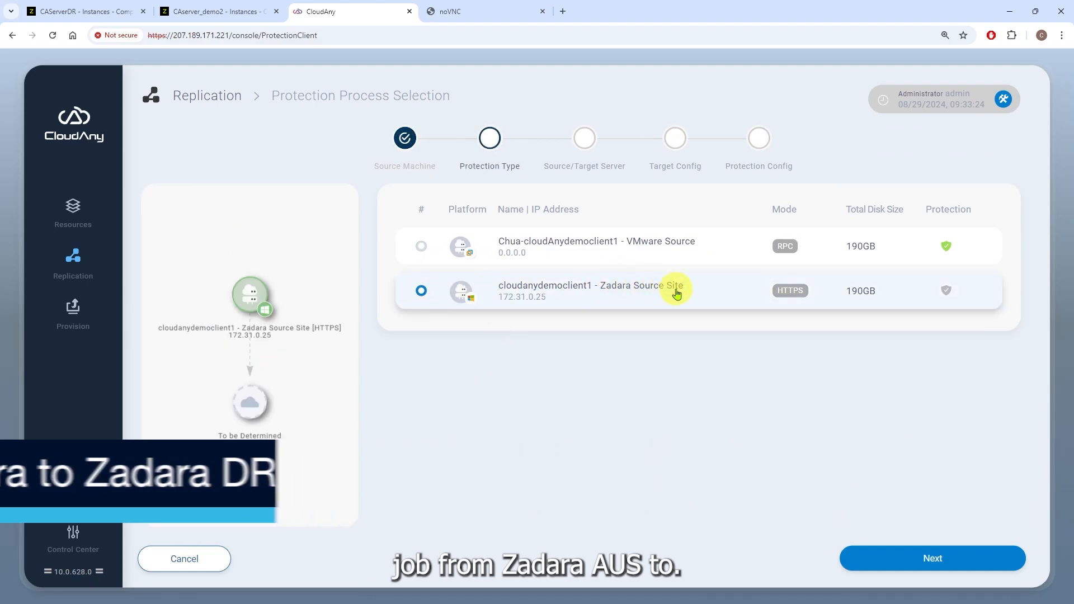
left_click(900, 554)
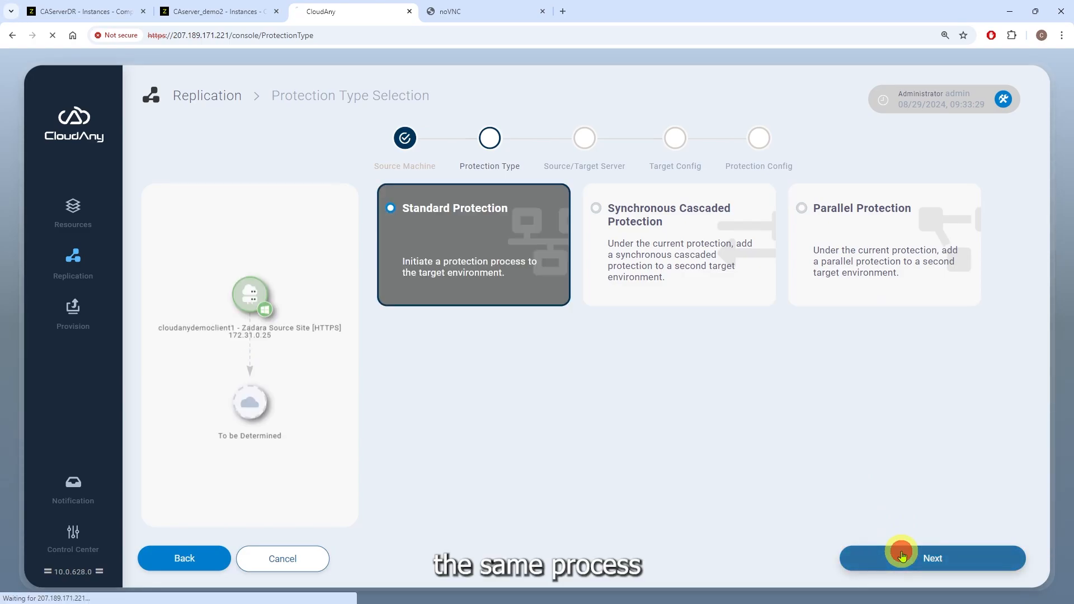
left_click(902, 555)
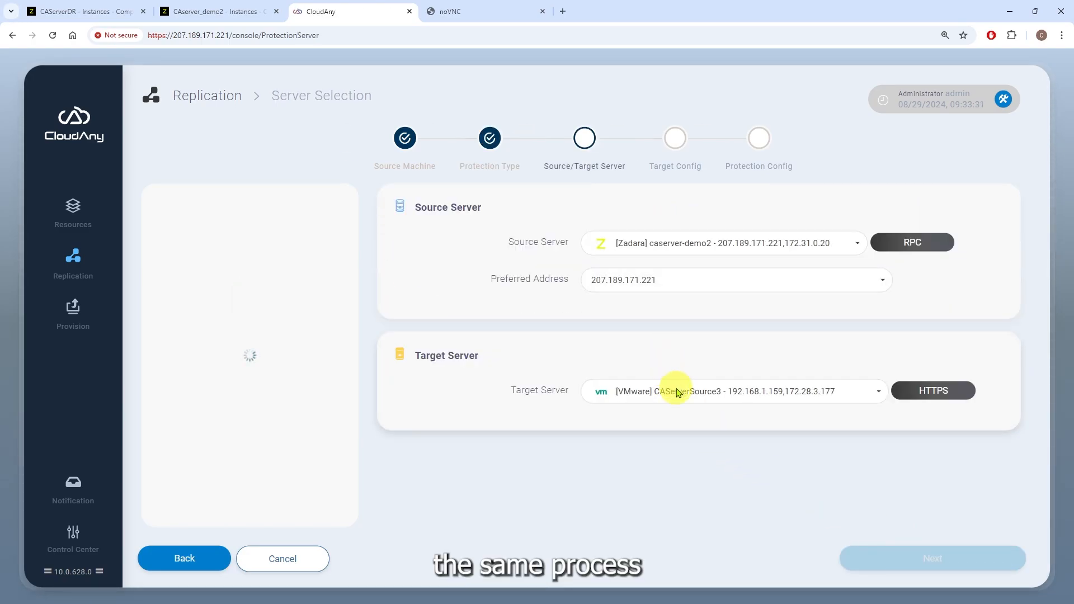
Choose caserverdr as the target server, keeping the Disk 0 and Disk 1 storage choices
left_click(677, 391)
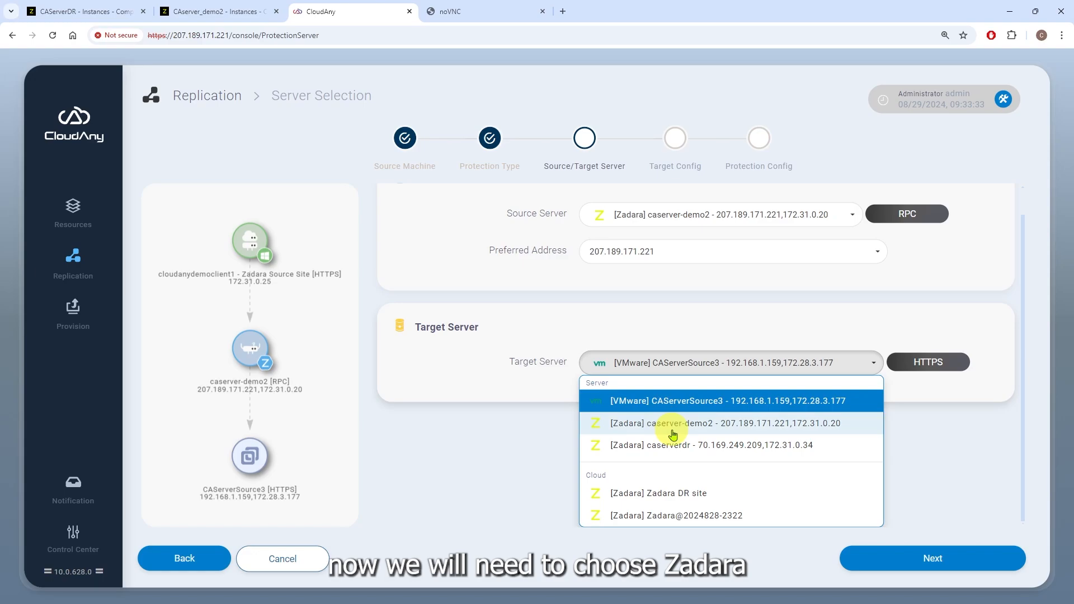
left_click(680, 445)
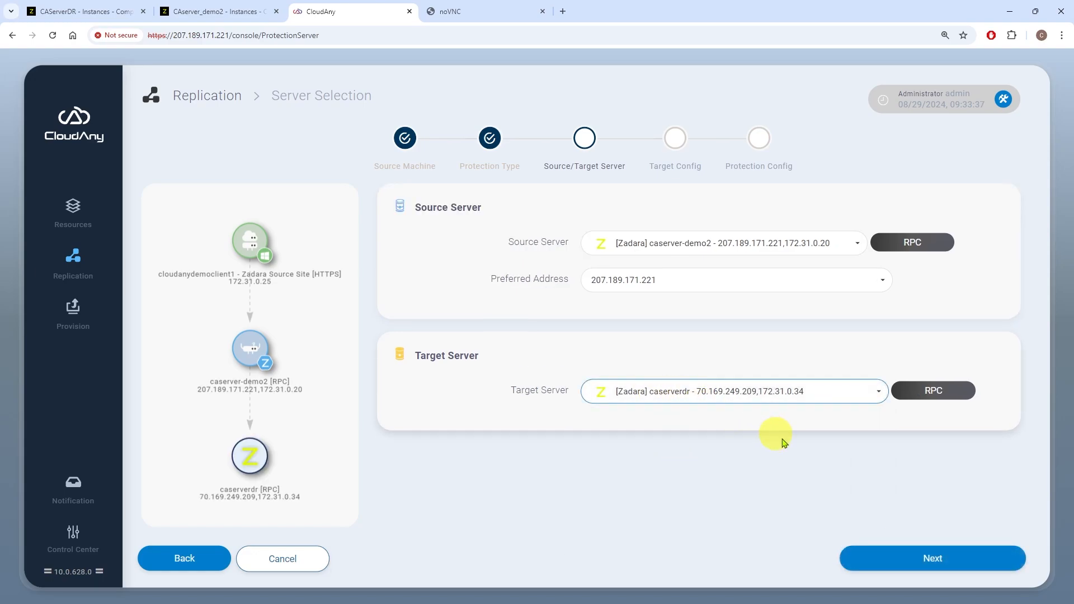
left_click(960, 561)
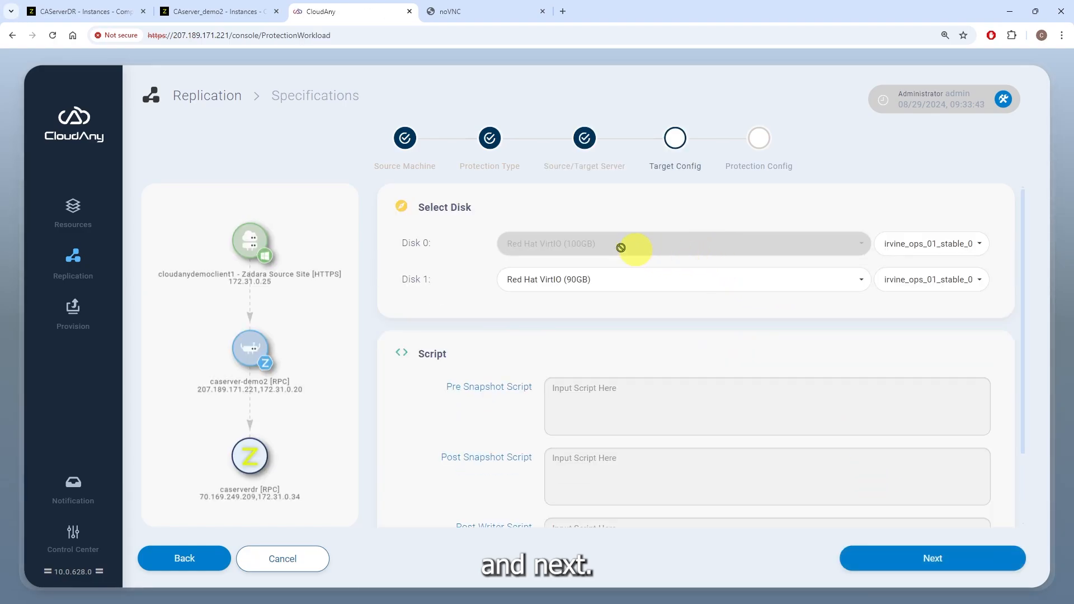
left_click(946, 246)
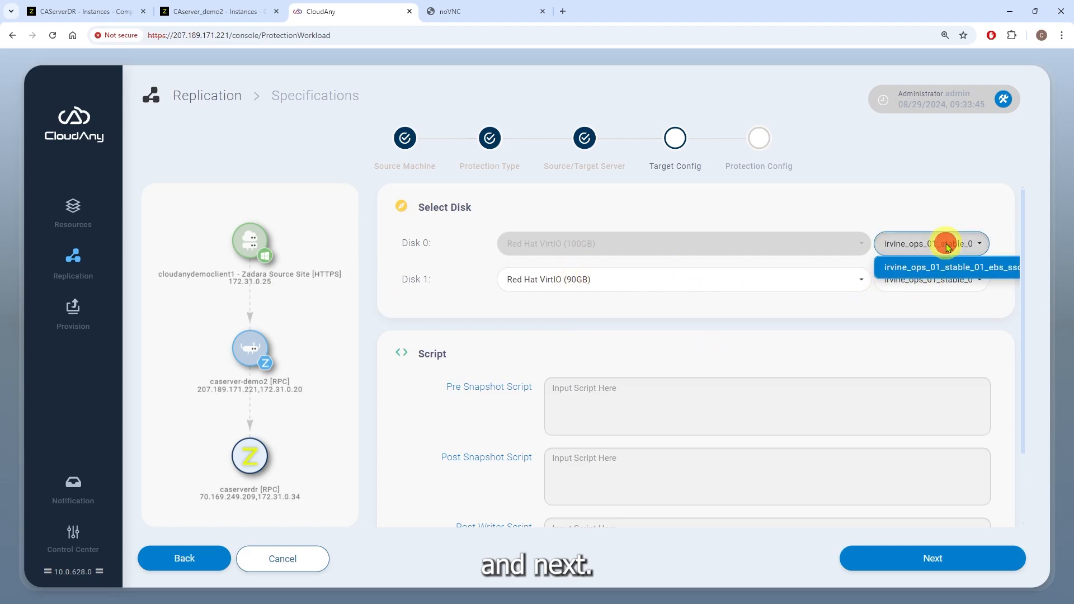
left_click(946, 267)
left_click(914, 278)
left_click(914, 278)
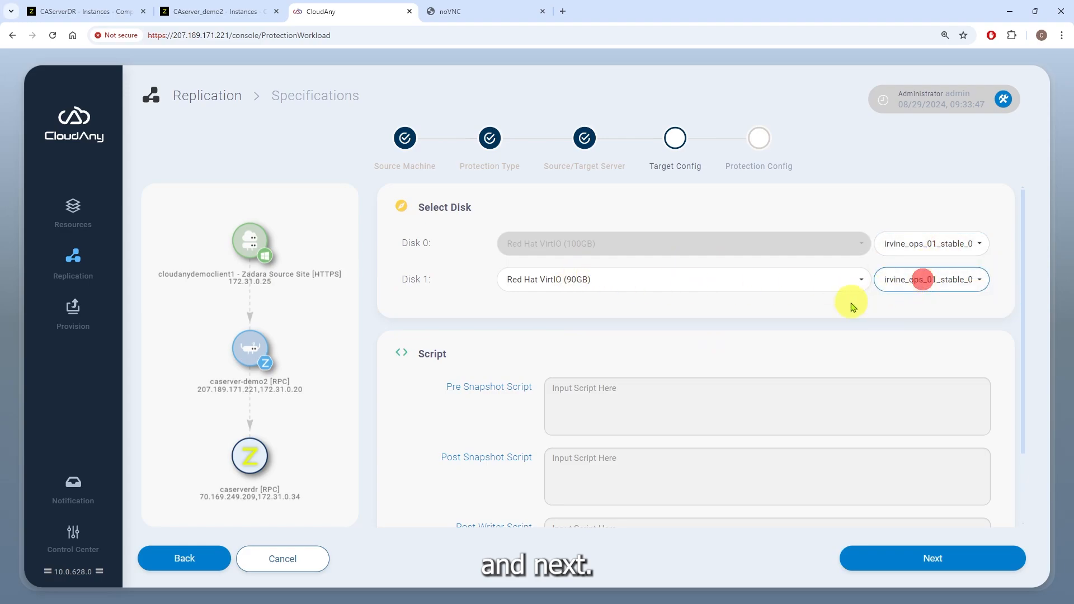
scroll(853, 336, "down", 2)
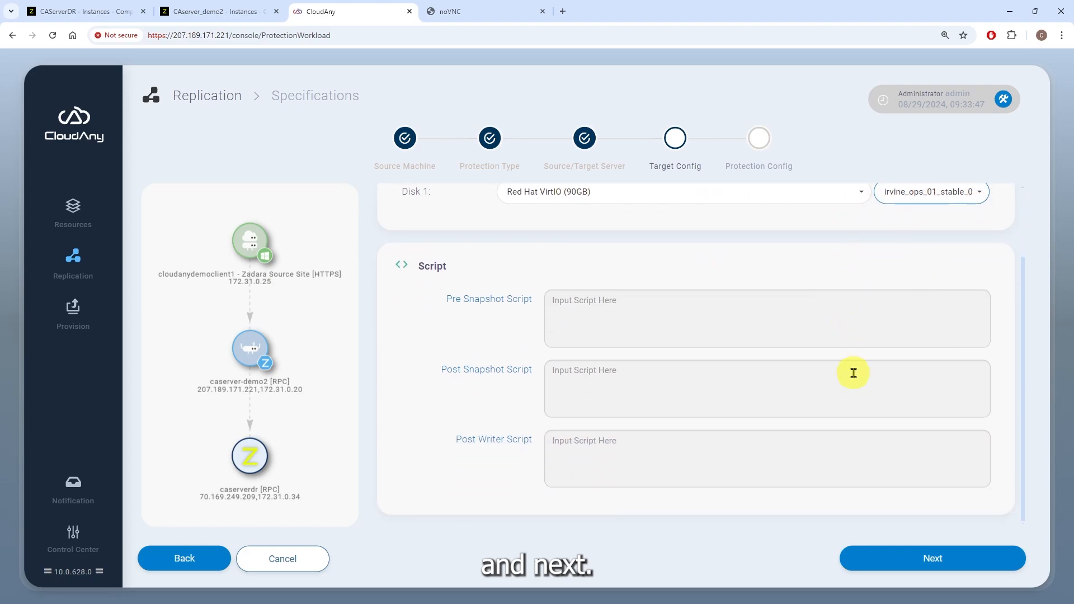
left_click(916, 558)
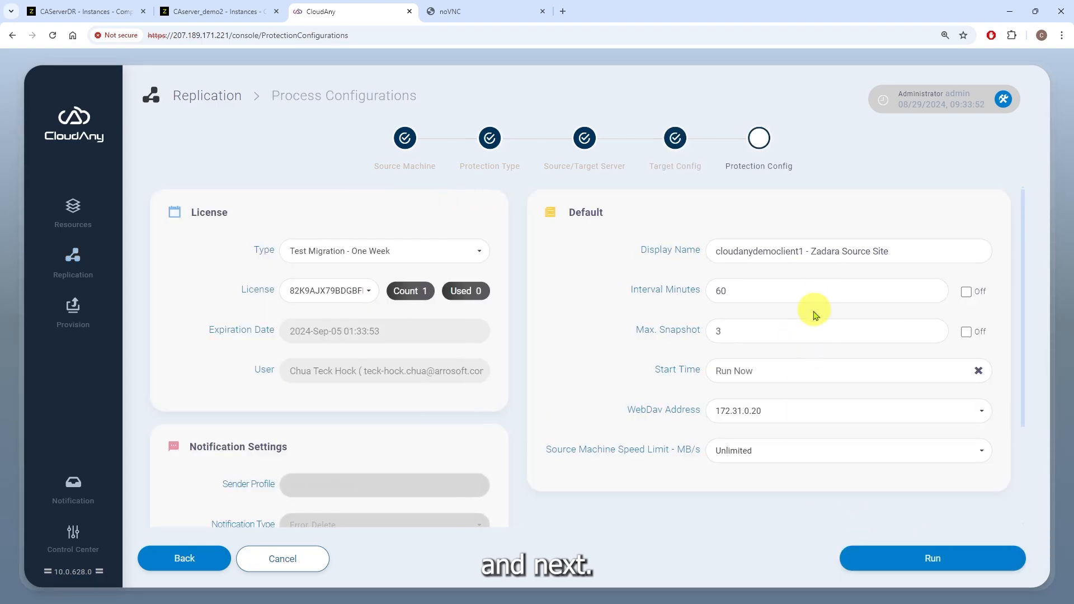
Set the WebDav address to 207.189.171.221 and run the replication job
left_click(777, 409)
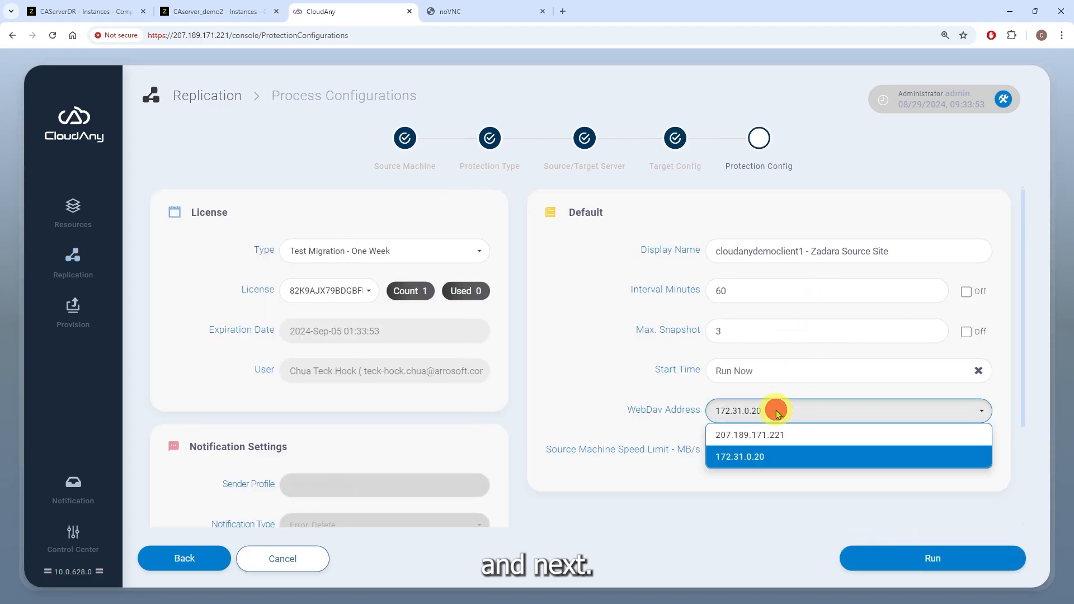
left_click(766, 436)
scroll(803, 444, "down", 3)
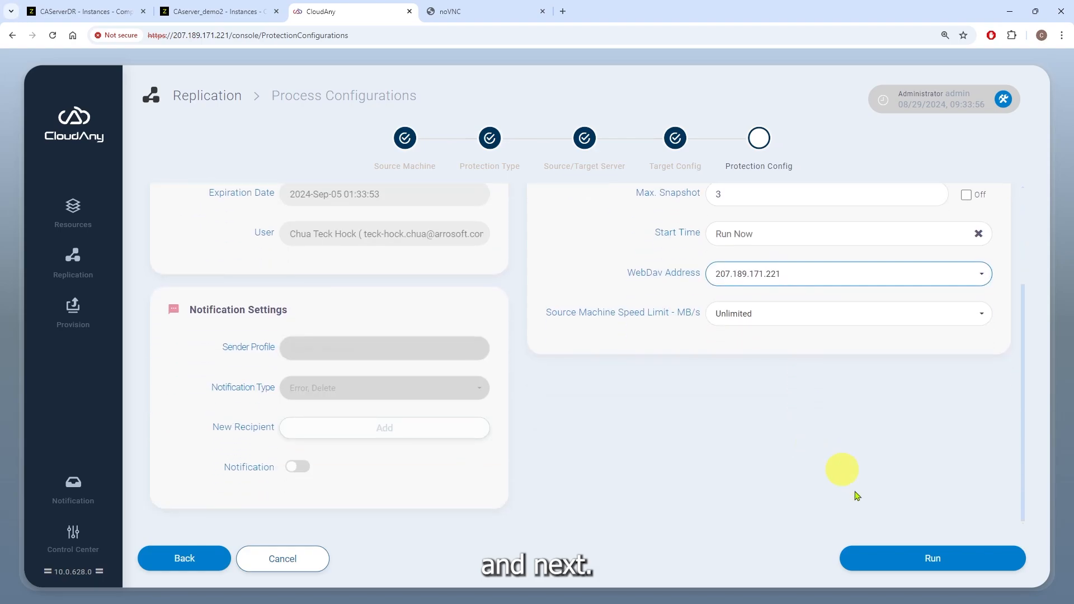
left_click(889, 556)
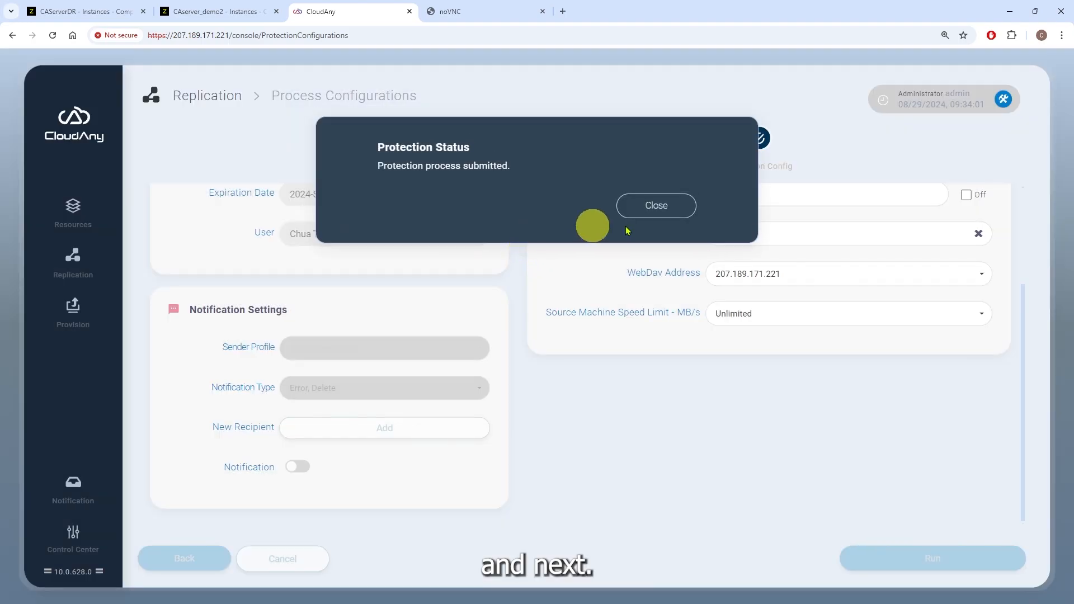
left_click(654, 202)
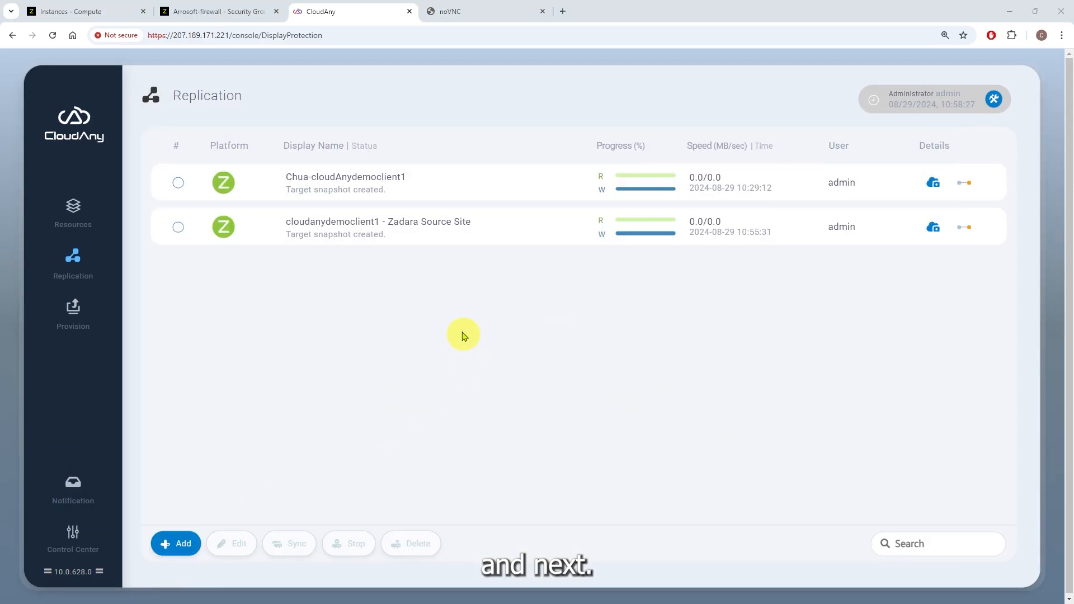
Start provisioning the cloudanydemoclient1 - Zadara Source Site replication using Provision by Snapshot
left_click(91, 307)
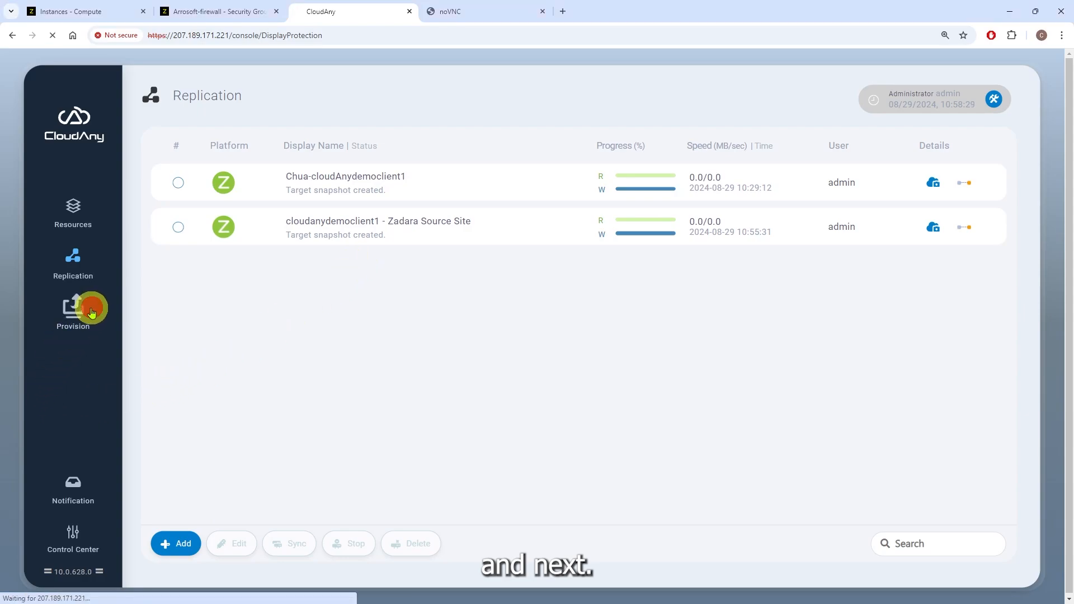
left_click(175, 543)
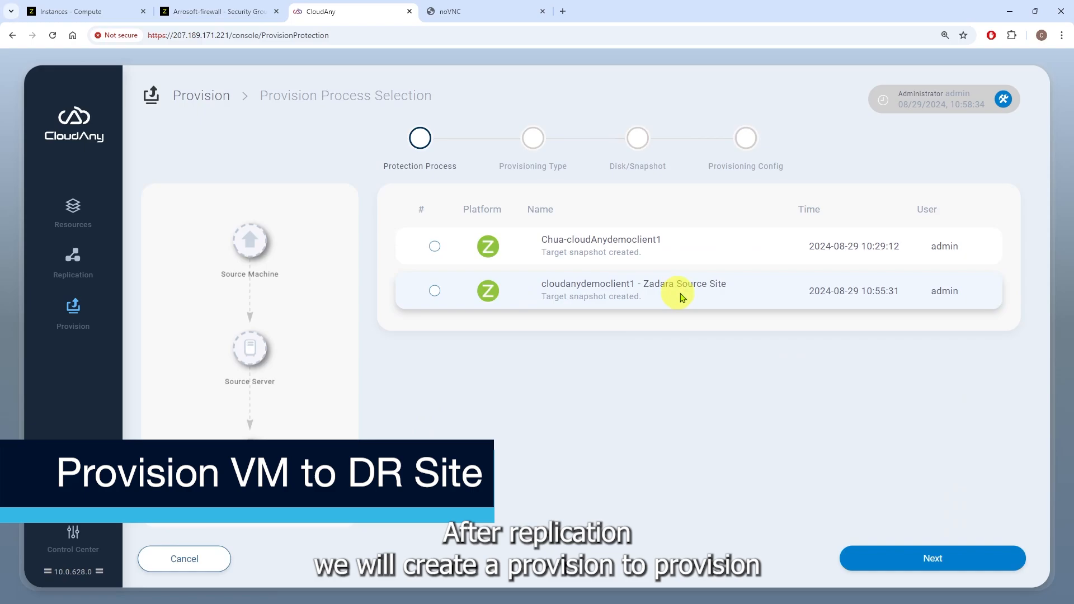
left_click(435, 291)
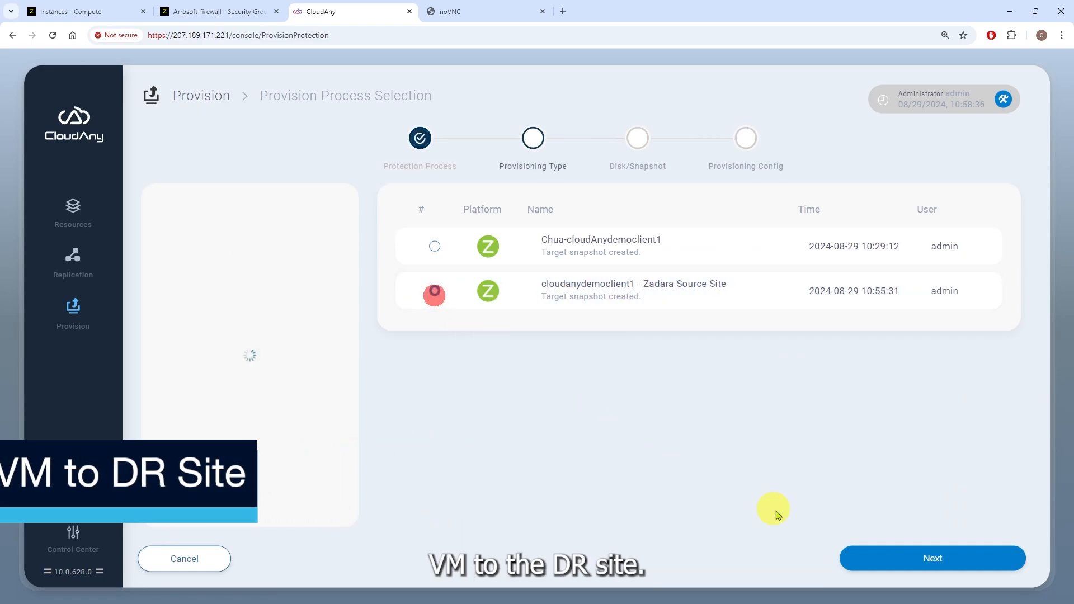
left_click(922, 557)
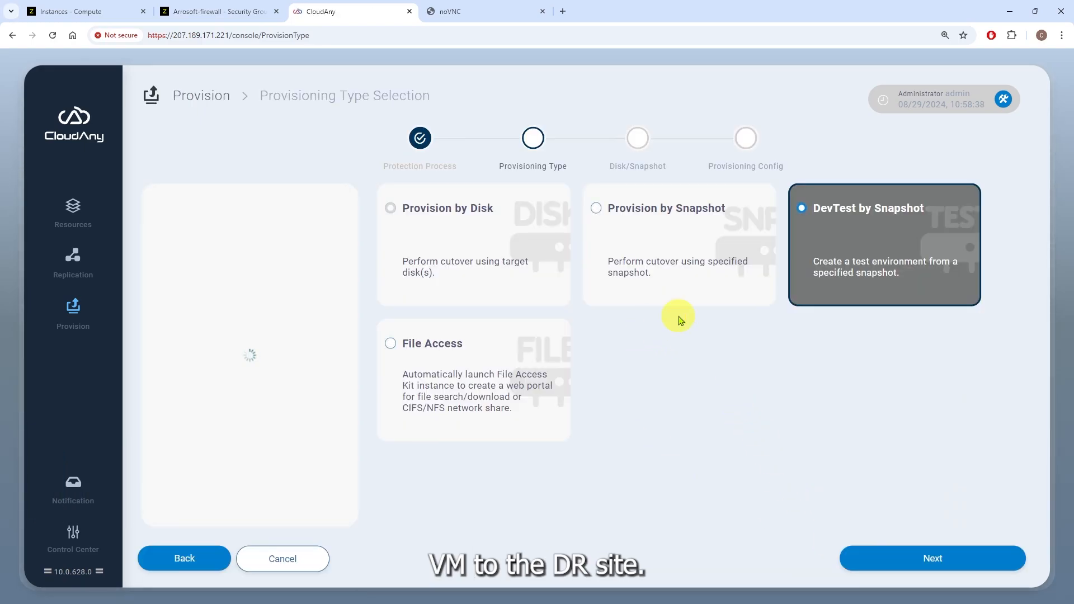
left_click(683, 219)
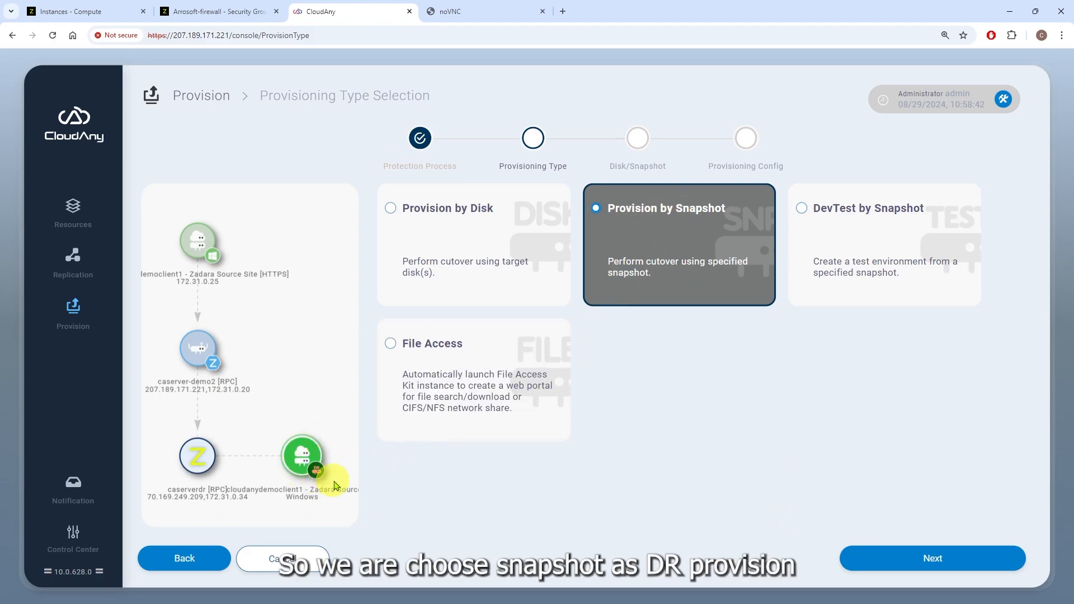
left_click(878, 539)
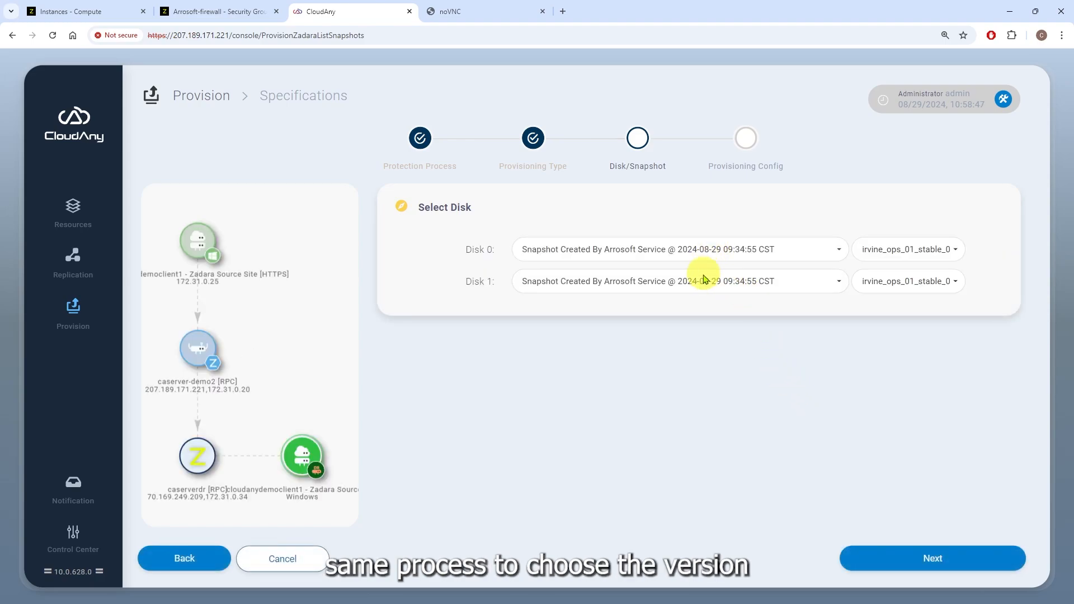
left_click(915, 250)
left_click(918, 253)
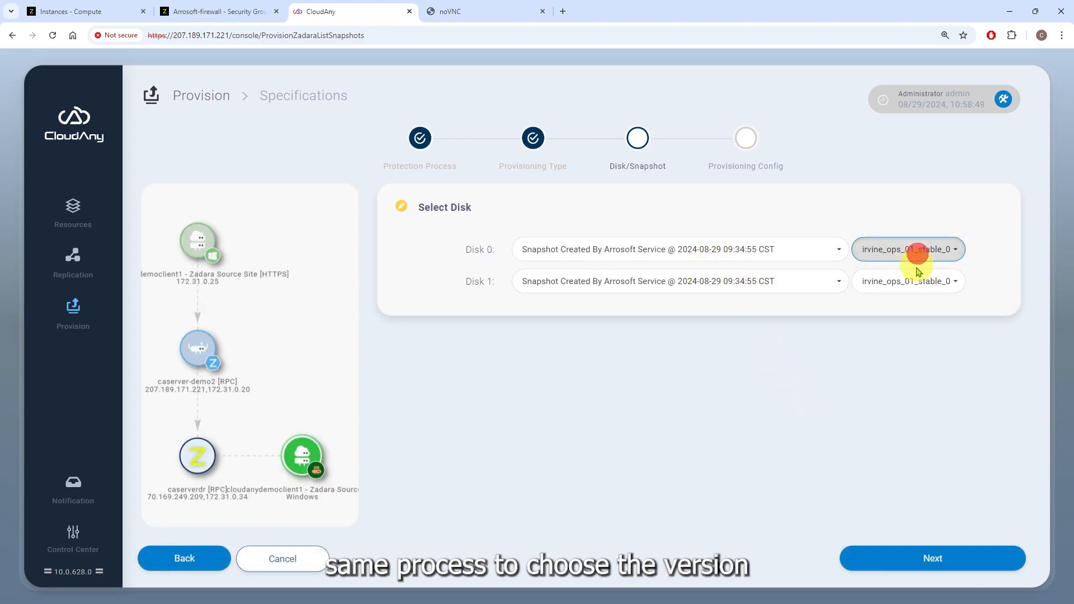
left_click(923, 559)
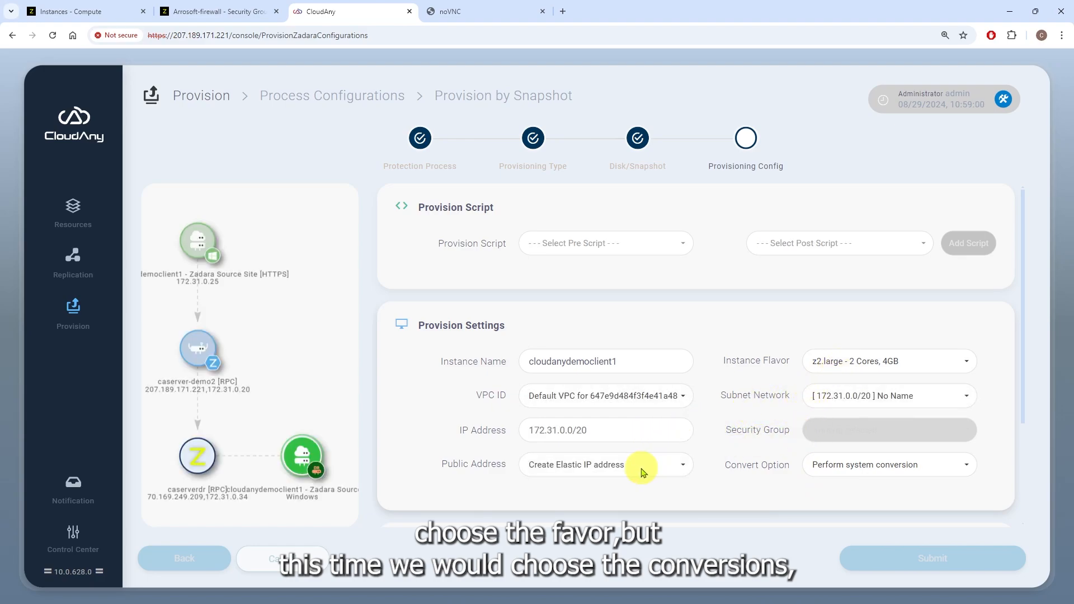
left_click(642, 472)
left_click(597, 487)
scroll(660, 487, "down", 3)
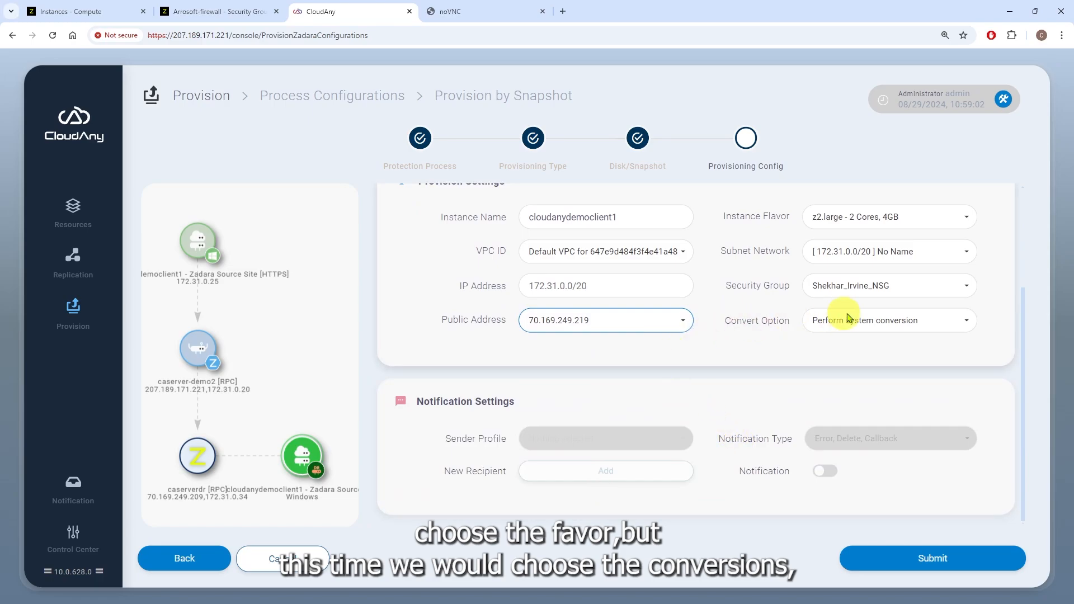
Skip system conversion, switch the security group to chua, and submit the provisioning
left_click(848, 319)
left_click(858, 387)
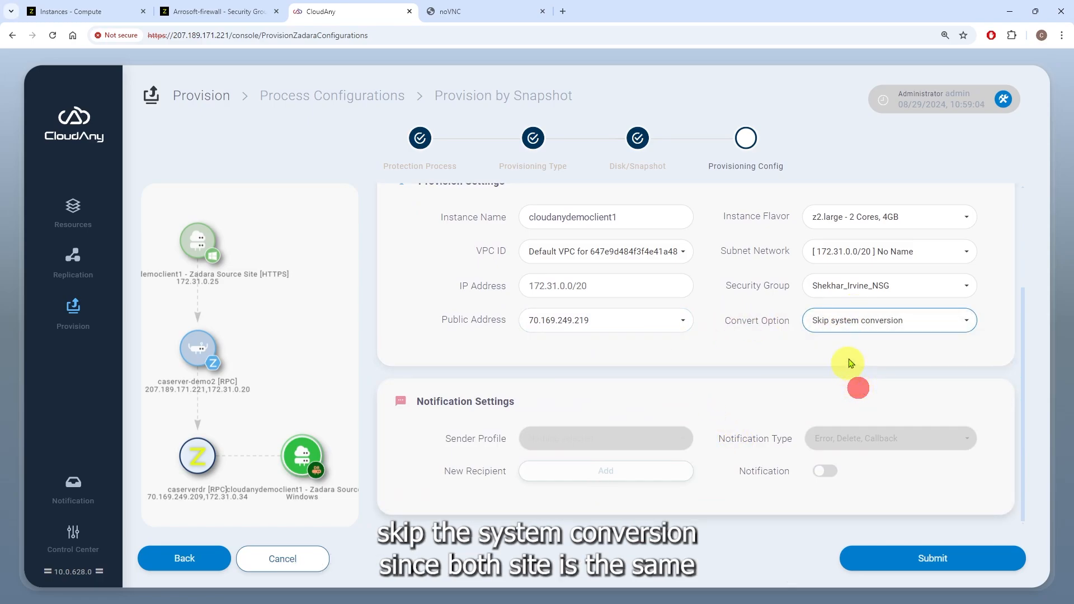
left_click(844, 288)
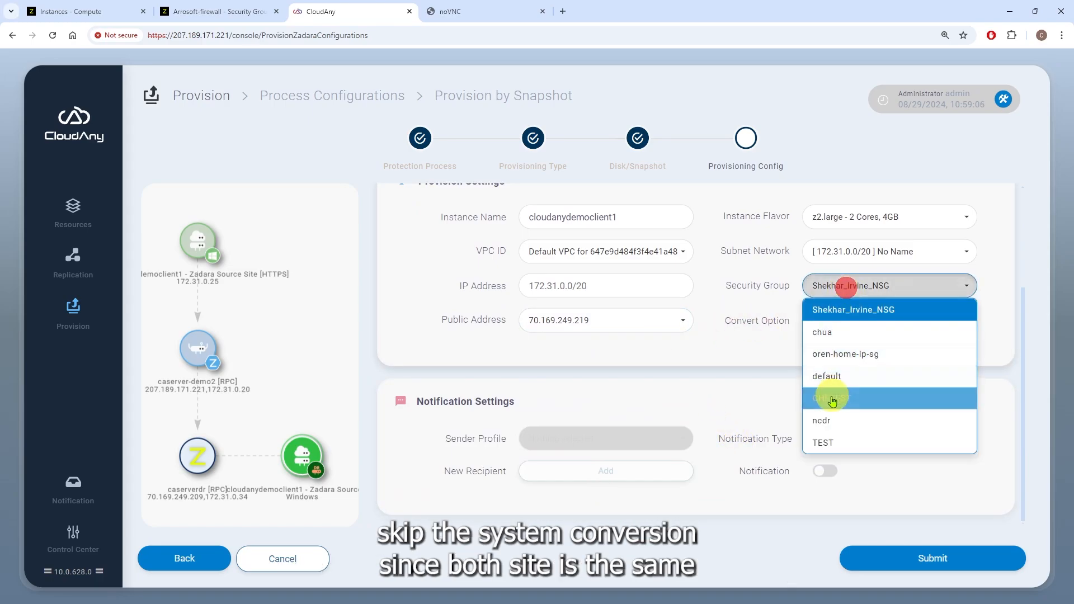
left_click(836, 333)
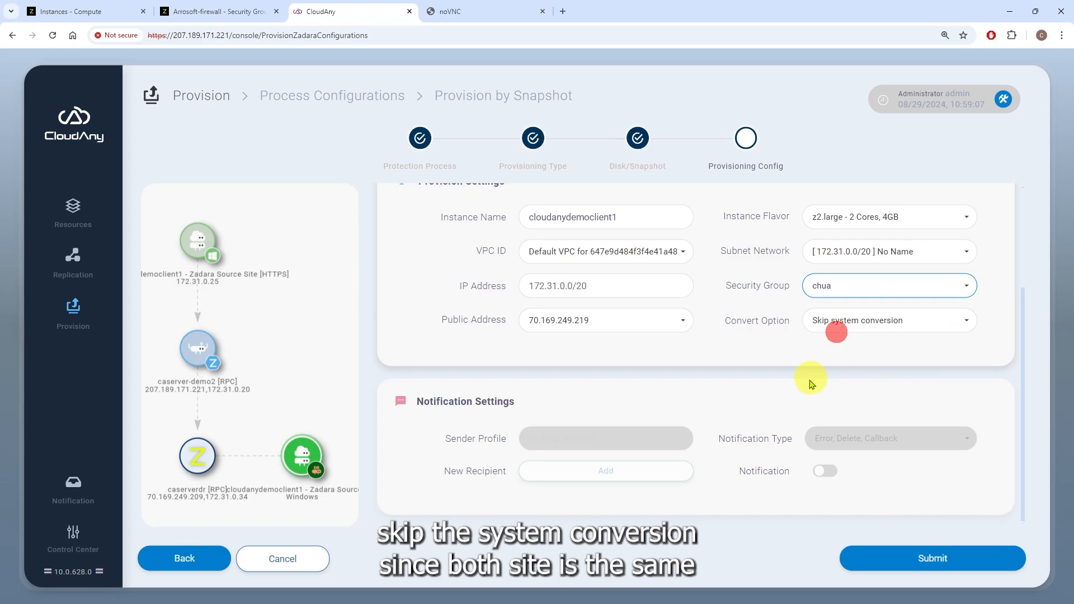
left_click(914, 561)
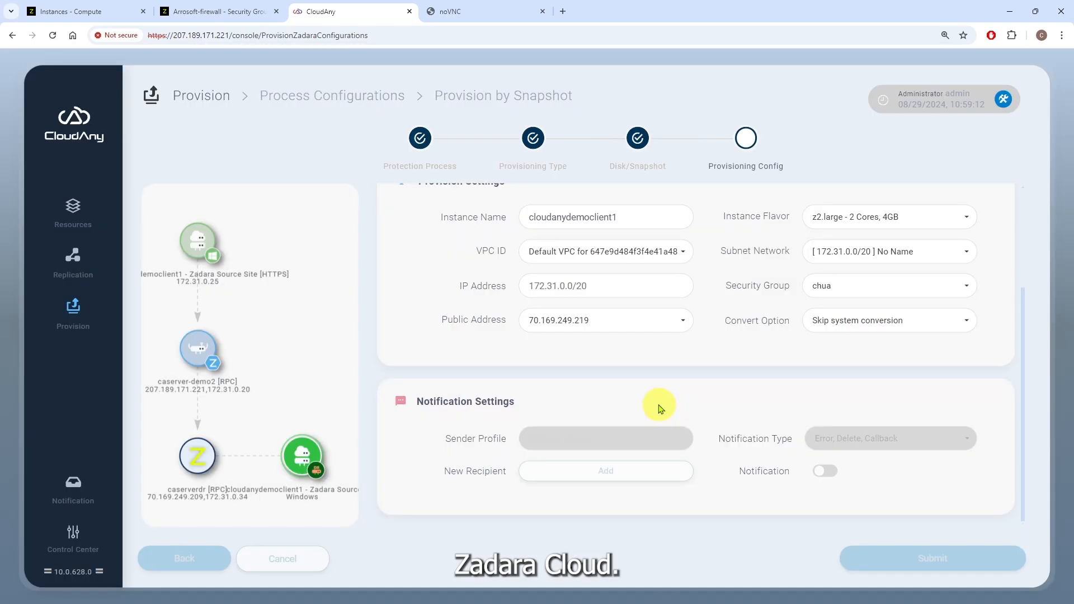
left_click(654, 210)
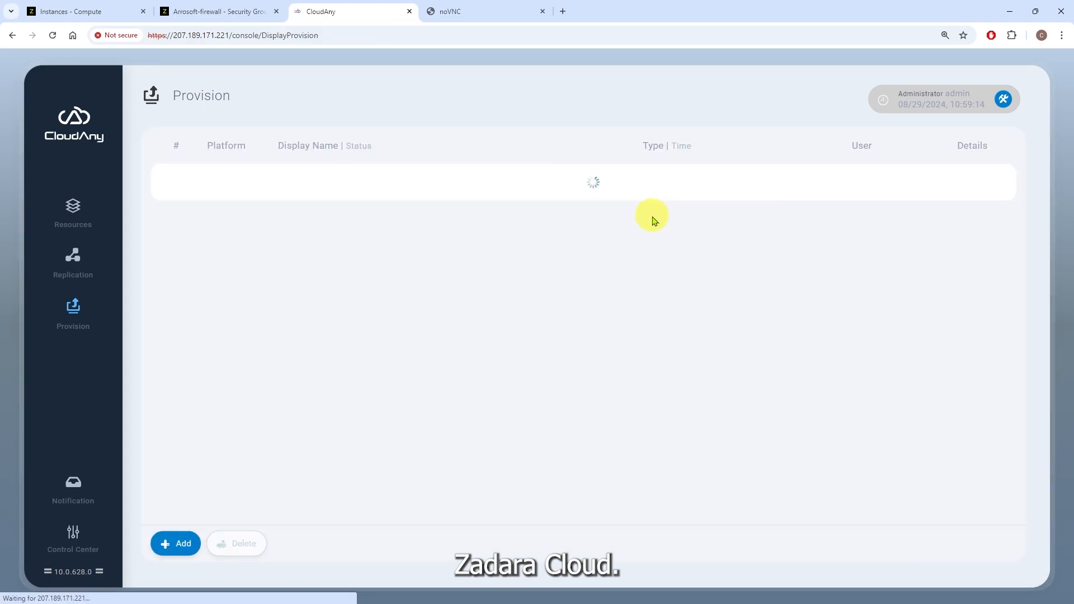
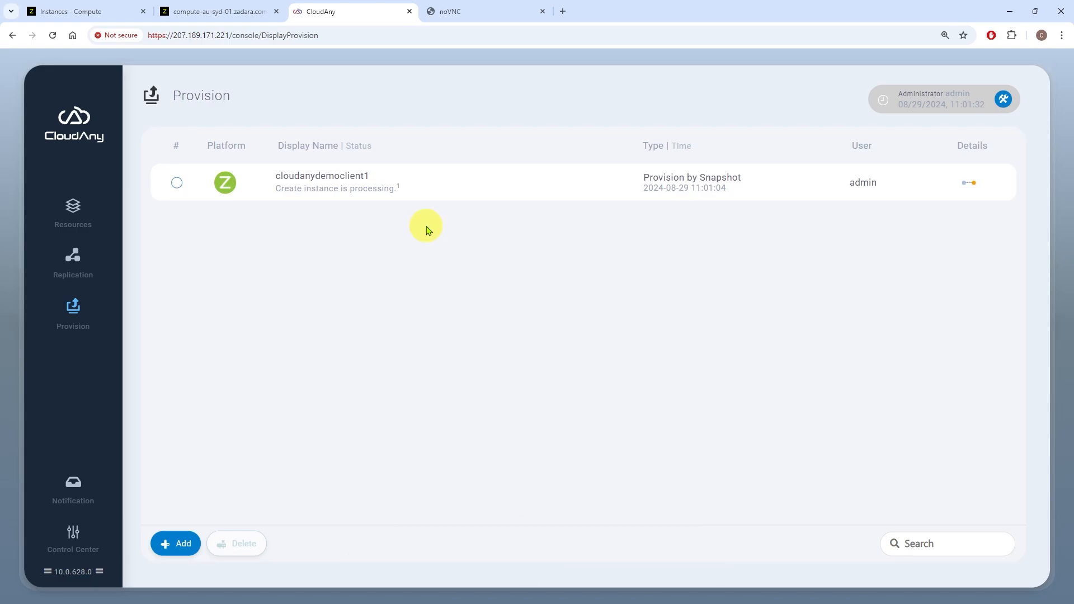
Check the Sydney Zadara compute site and CloudAny's provisioning progress
key("ctrl+1")
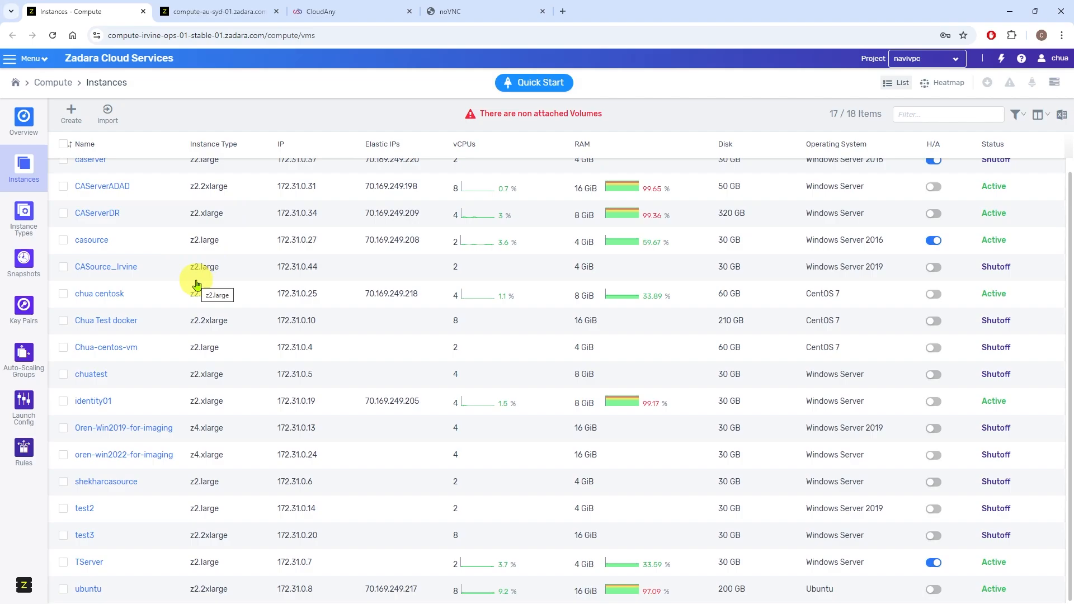
scroll(190, 286, "up", 1)
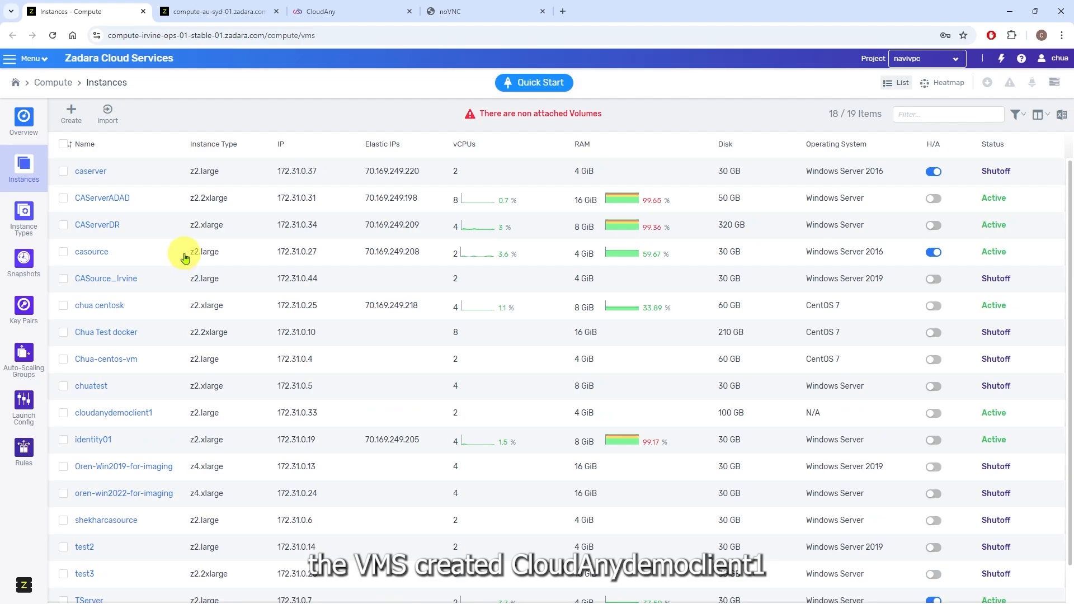
left_click(233, 9)
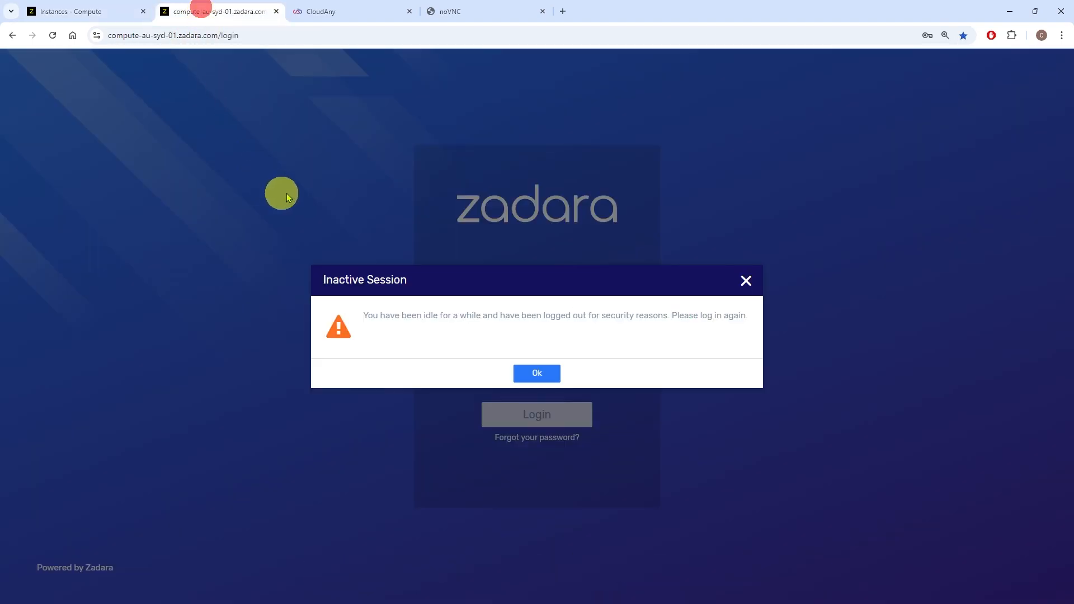
left_click(331, 12)
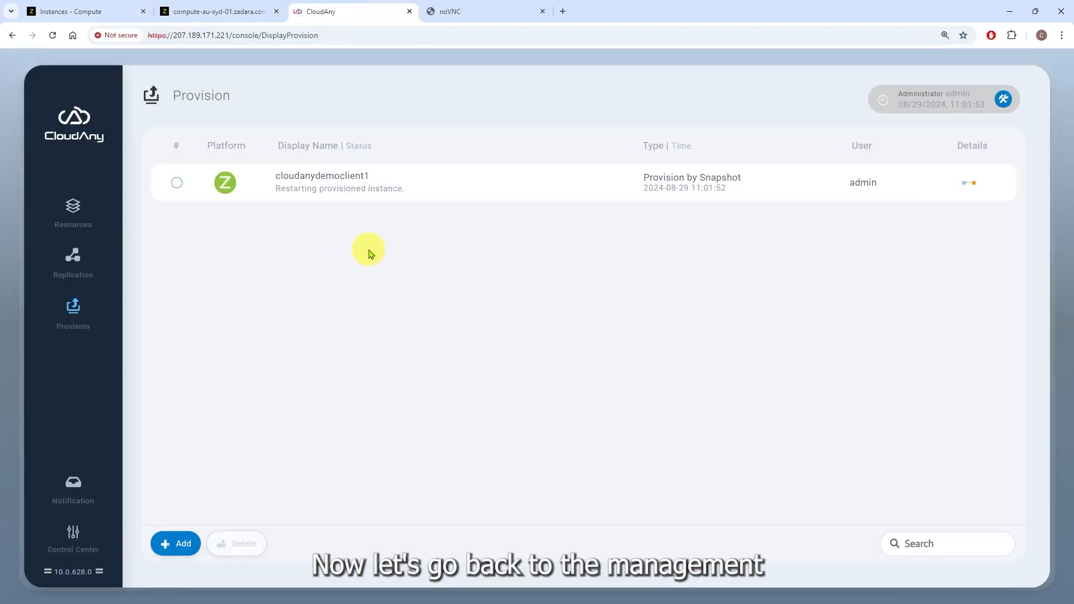
Open the cloudanydemoclient1 instance details and launch its VNC console
left_click(87, 10)
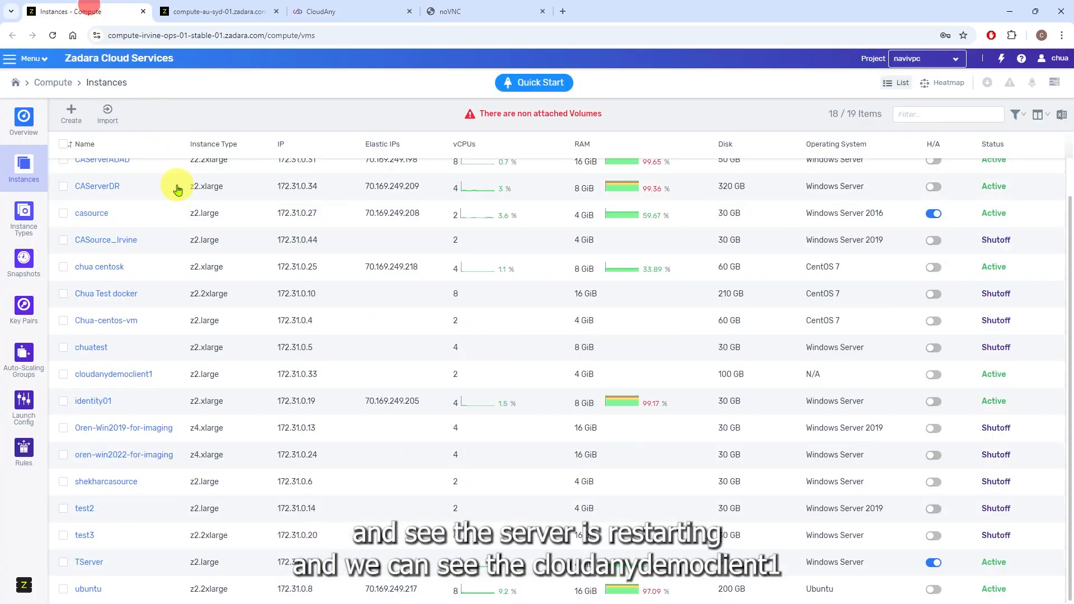
scroll(184, 296, "up", 1)
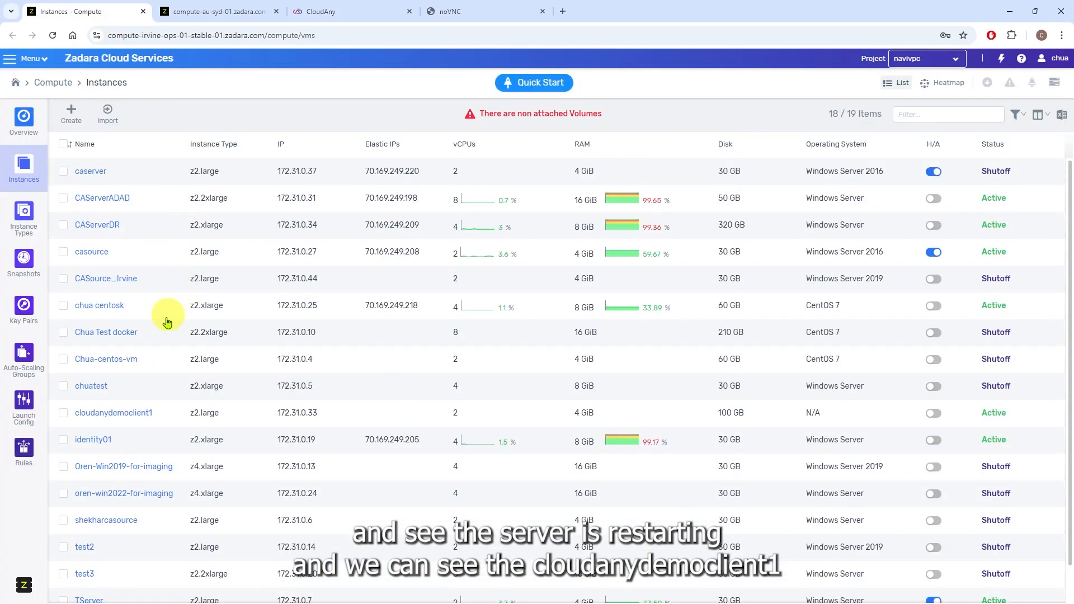
left_click(204, 417)
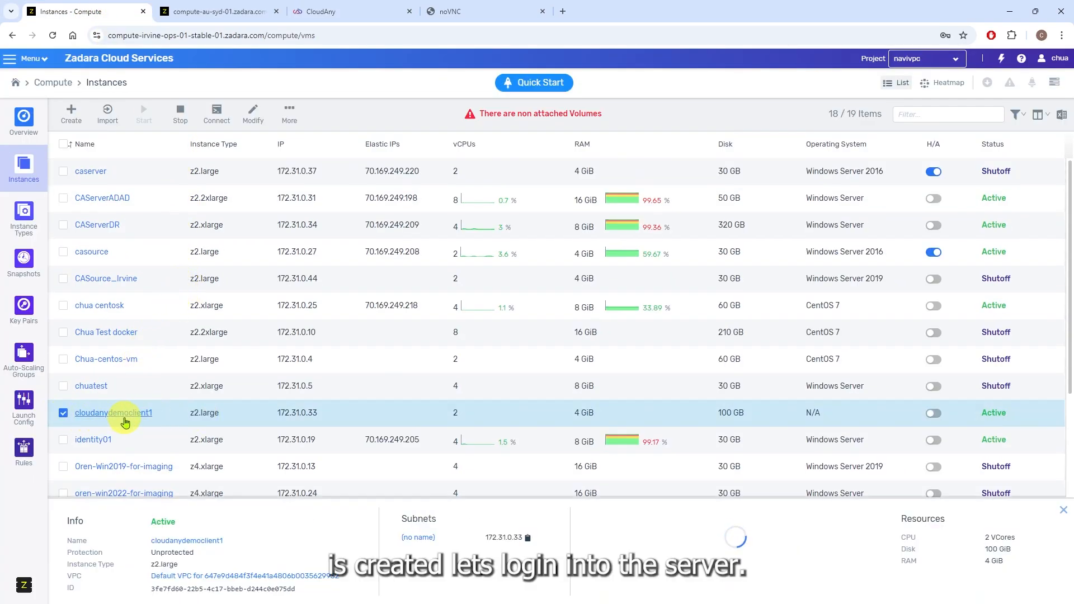
left_click(124, 419)
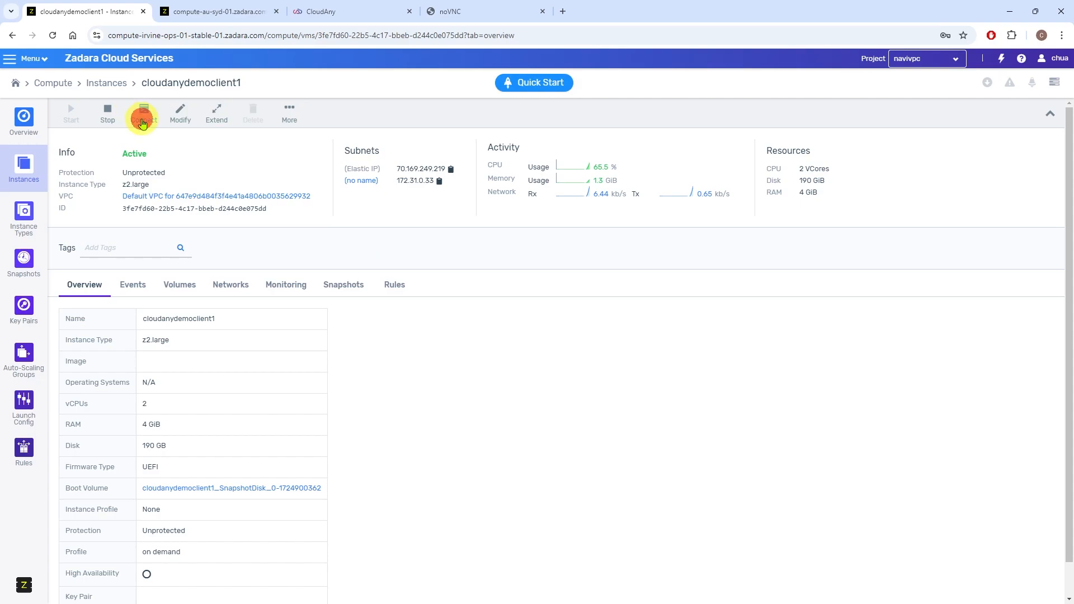
left_click(143, 122)
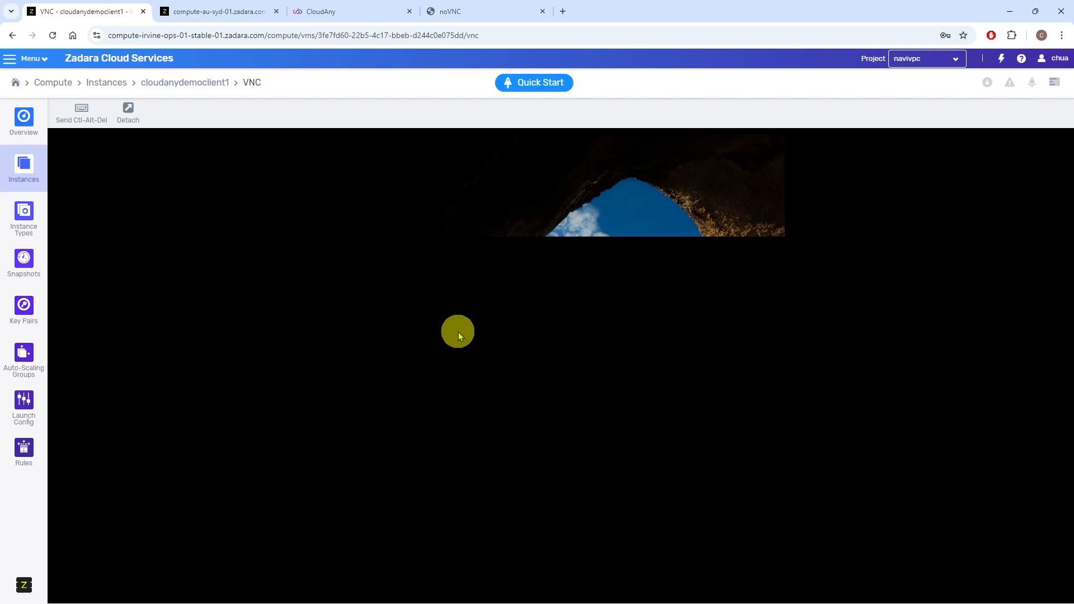
Sign in as Administrator, accept network discovery, dismiss the shutdown tracker, and view Local Server properties
left_click(83, 113)
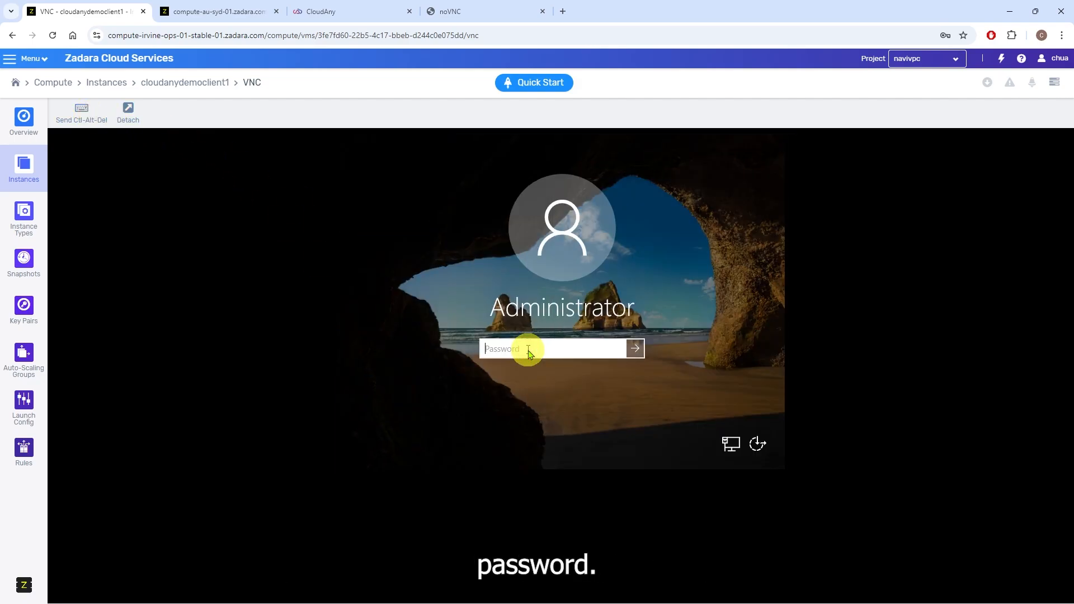
key("Return")
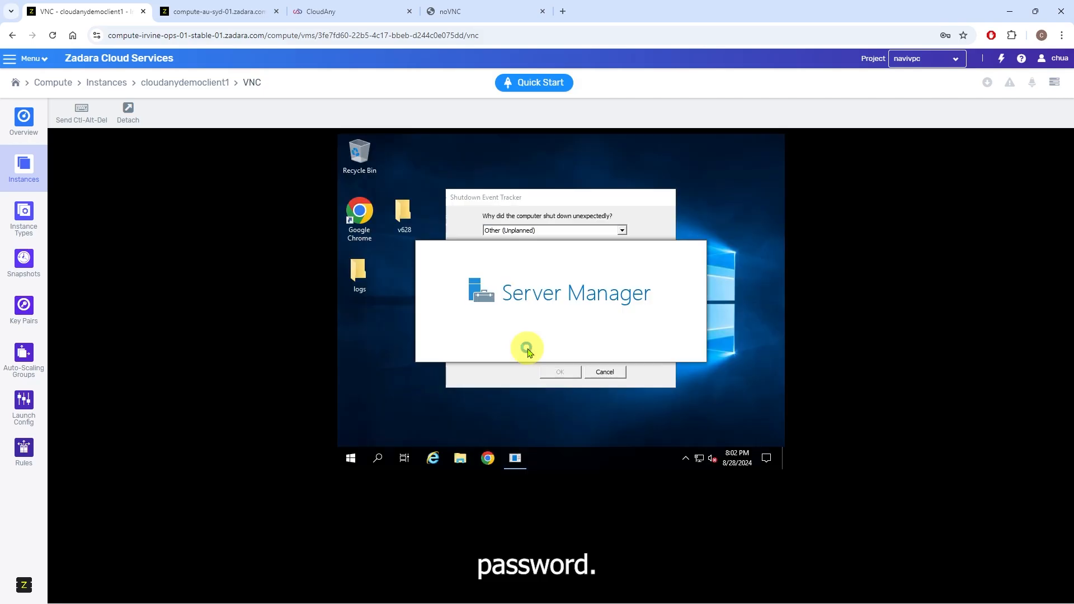
left_click(675, 344)
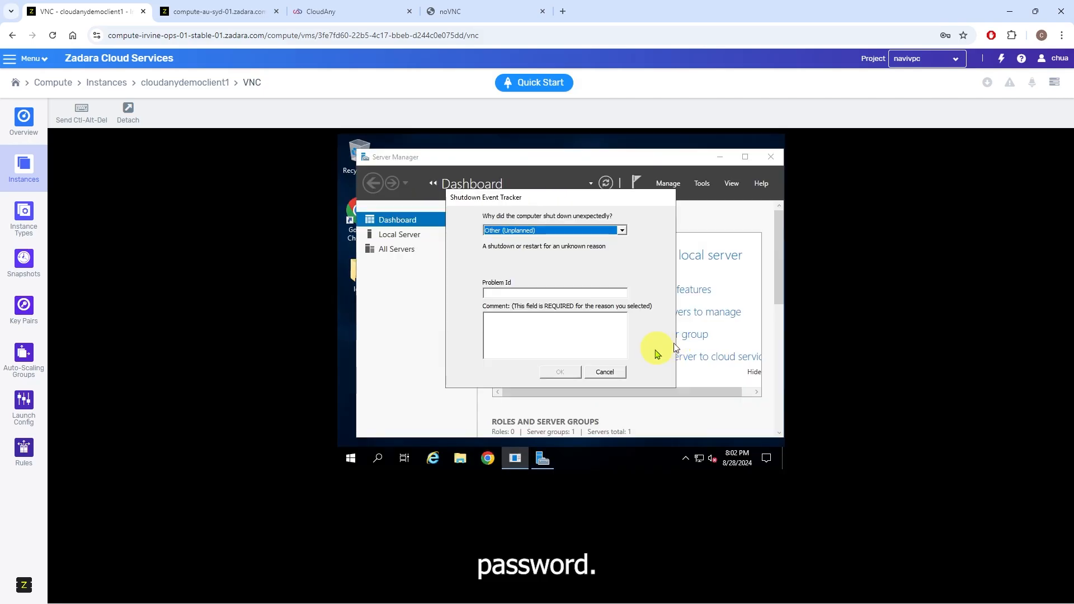
left_click(614, 369)
left_click(404, 237)
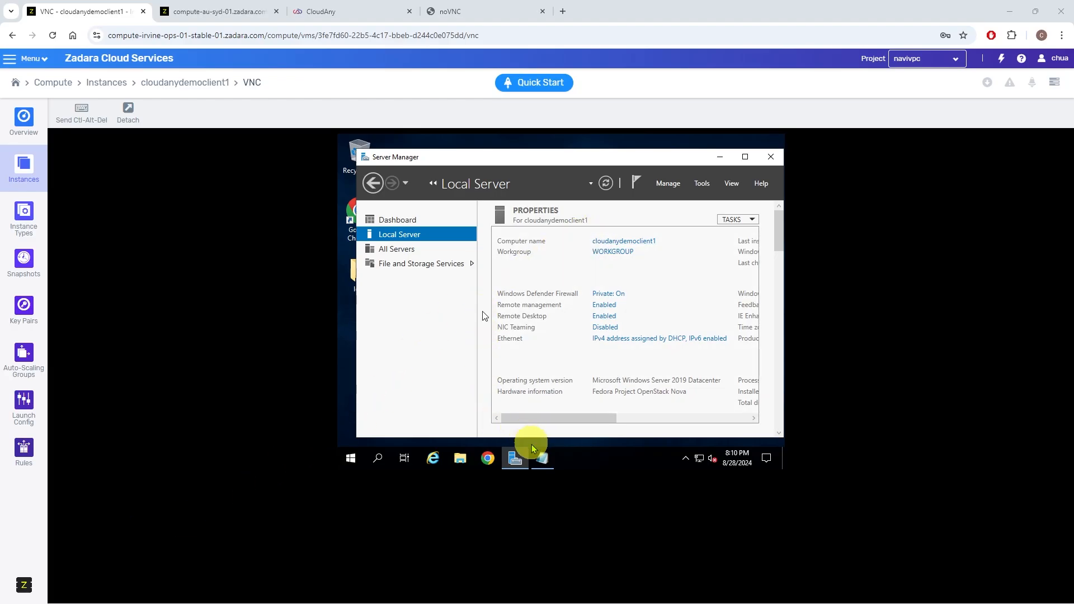
Paste the failover and failback test note into the untitled Notepad window, then open File Explorer
left_click(542, 461)
left_click(536, 392)
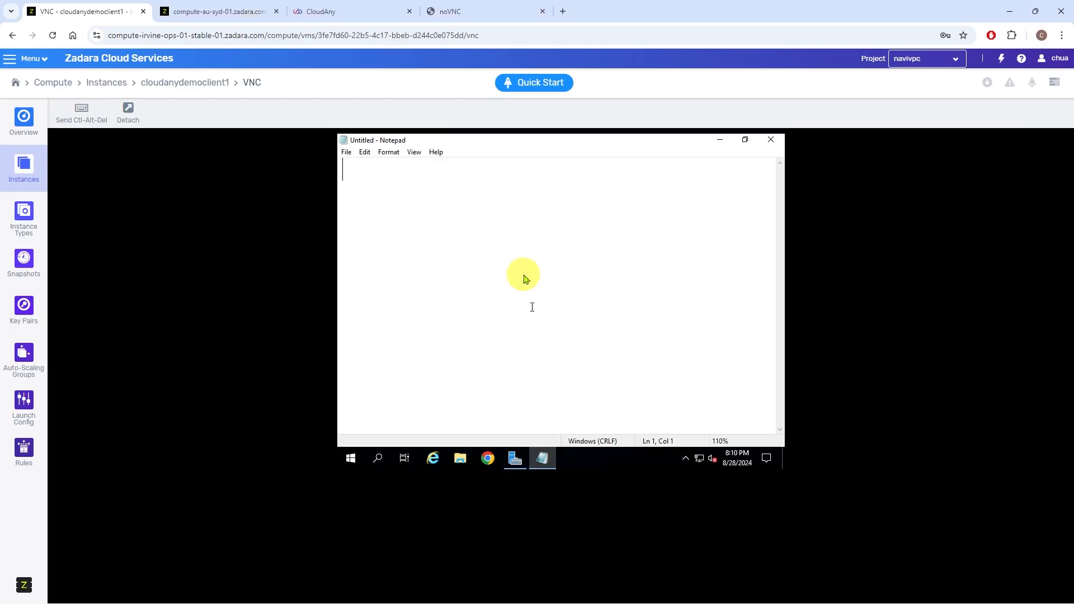
type("The failover process from Zadara AU to Irvine Zadara is complete.  I will now begin the failback process from Irvine Zadara to Zadara AU.")
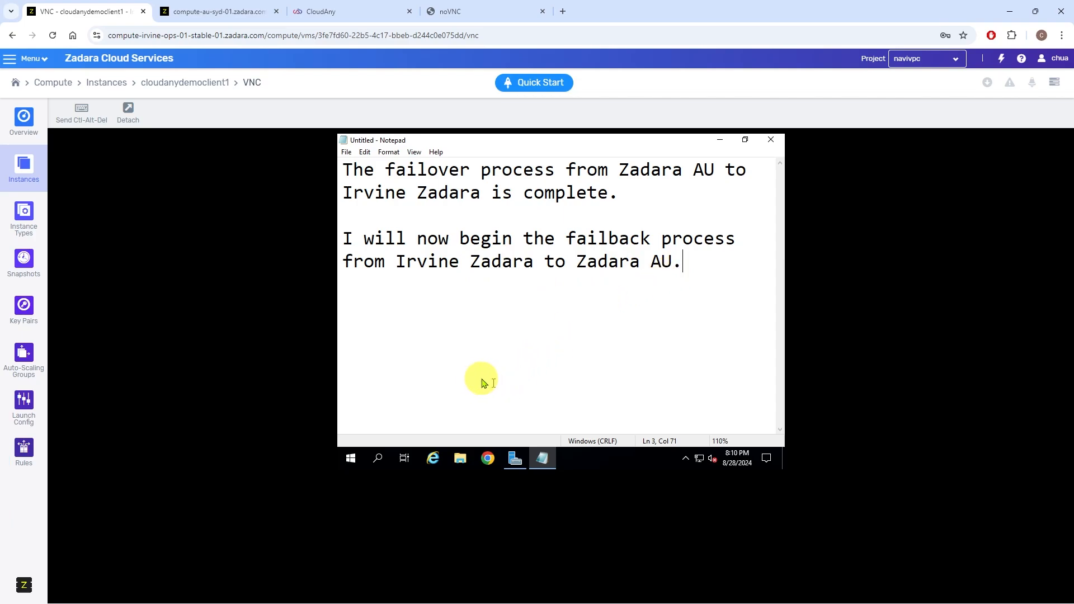
left_click(462, 456)
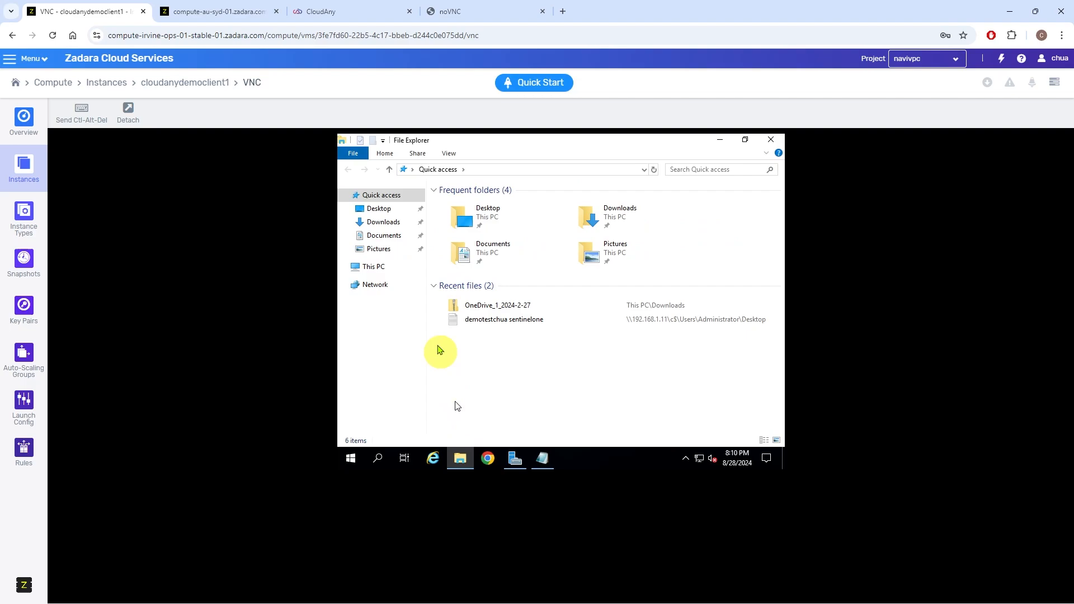
Browse to C:\Program Files\Arrosoft\CASource and launch RegistrationTool
left_click(383, 268)
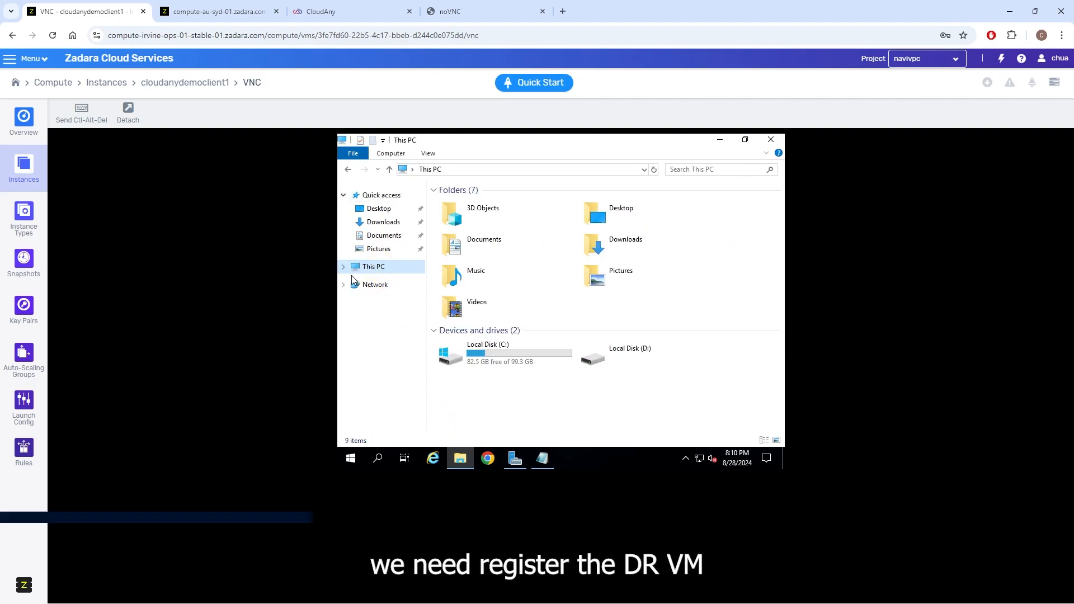
left_click(488, 354)
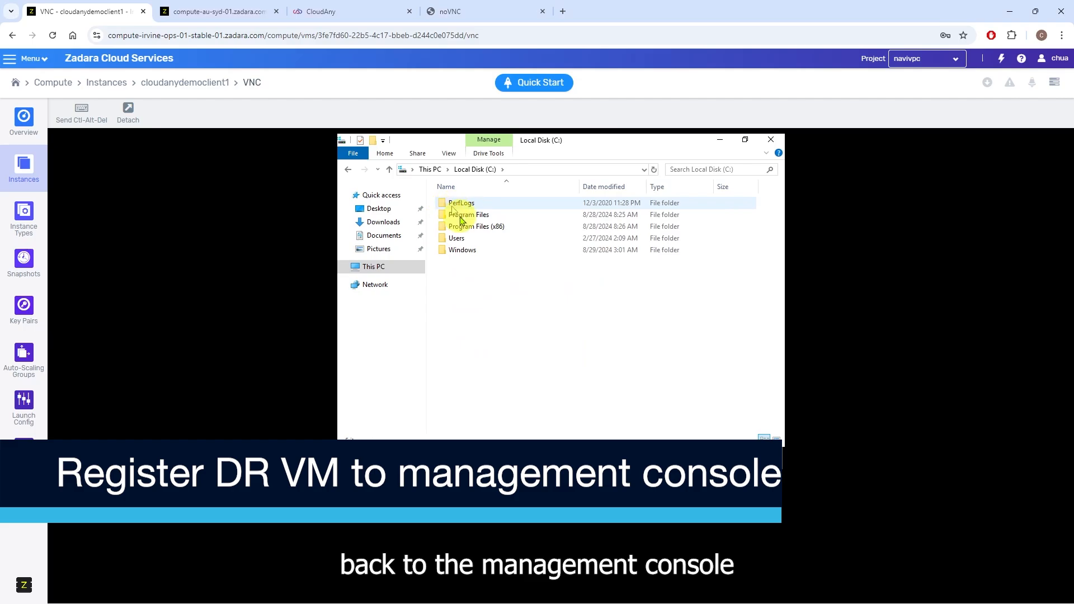
double_click(460, 217)
double_click(462, 210)
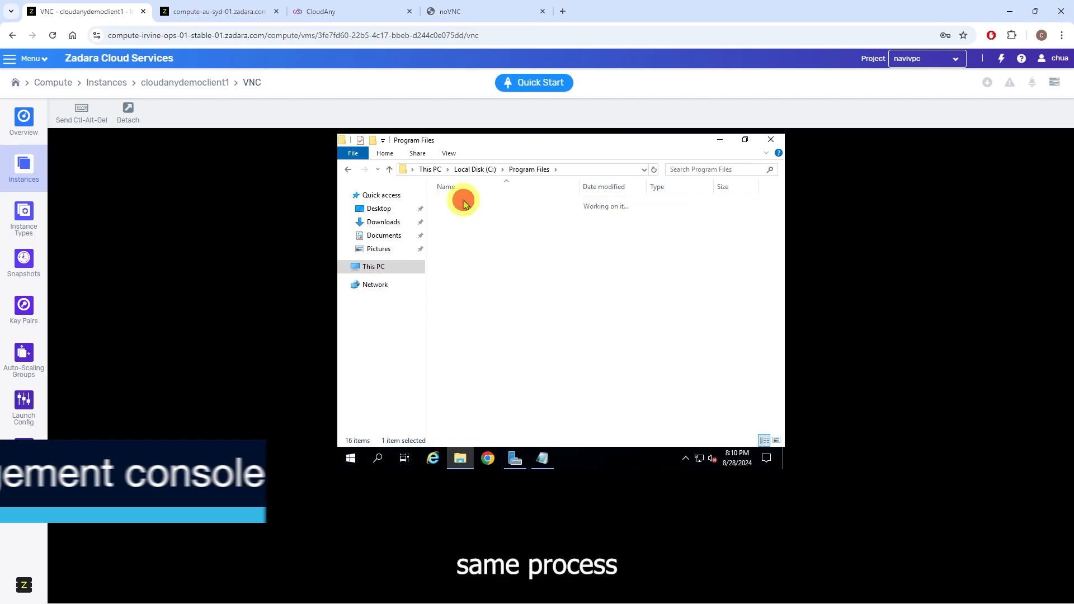
left_click(465, 204)
double_click(464, 205)
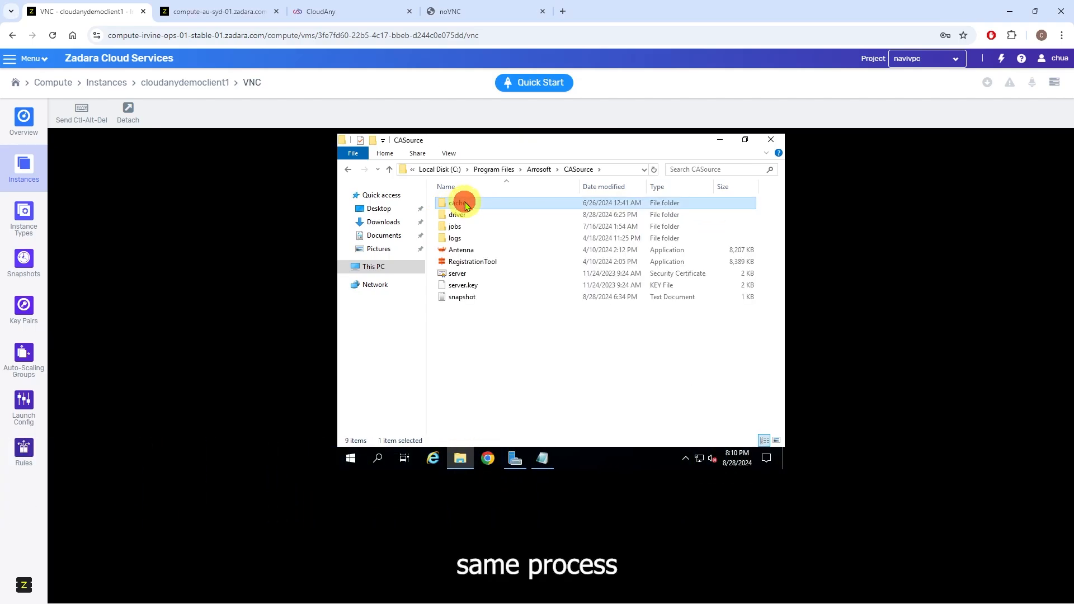
double_click(464, 205)
left_click(522, 169)
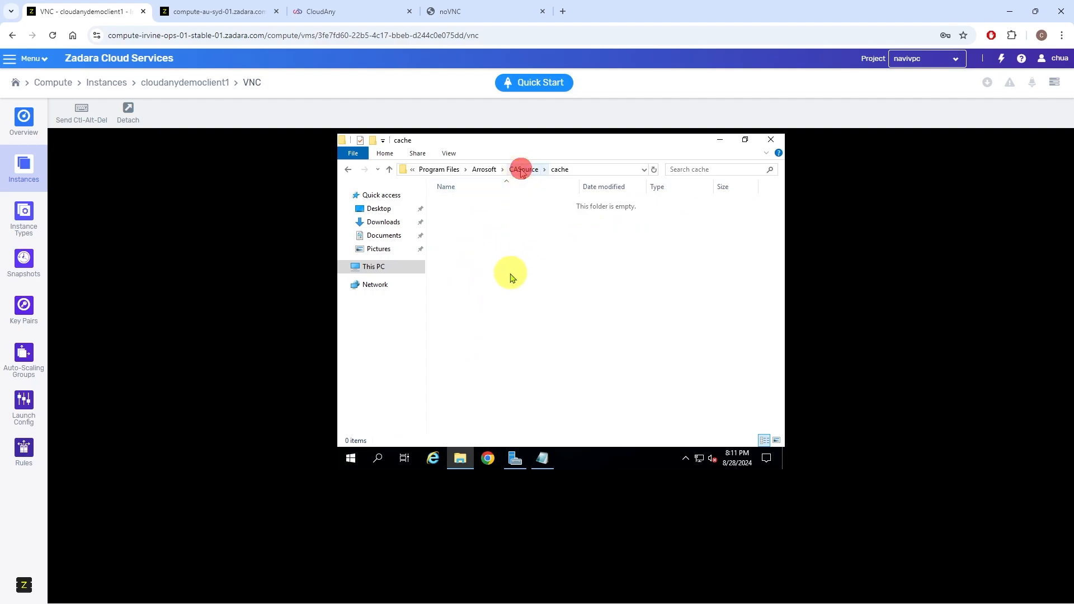
double_click(467, 261)
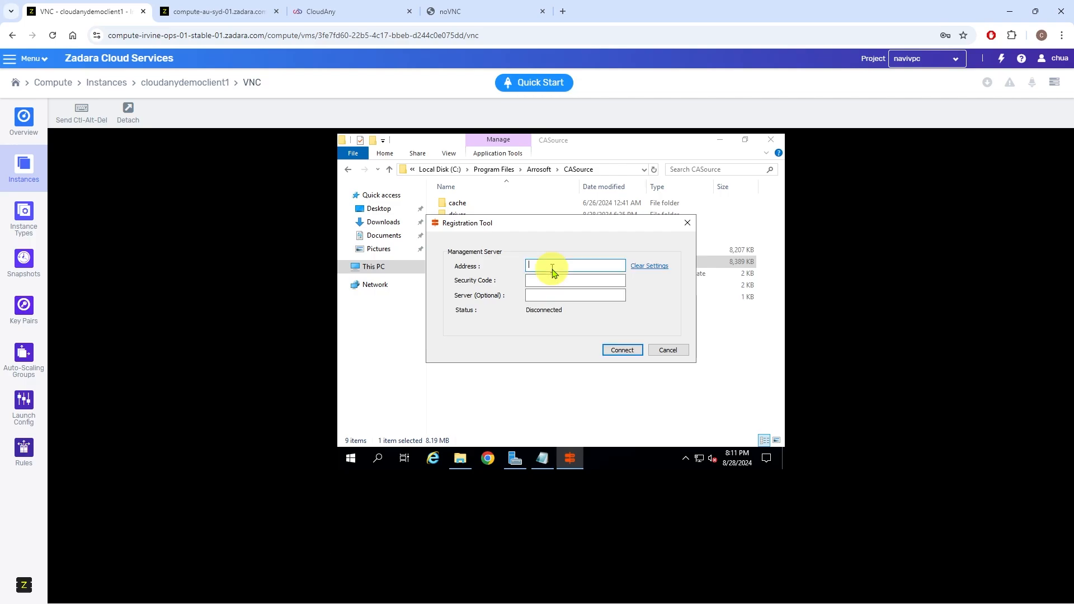
Register CASource to management server 207.189.171.221 with the security code, then show CloudAny's Replication page
left_click(553, 270)
type("207.189.171.221")
key("Tab")
left_click(615, 348)
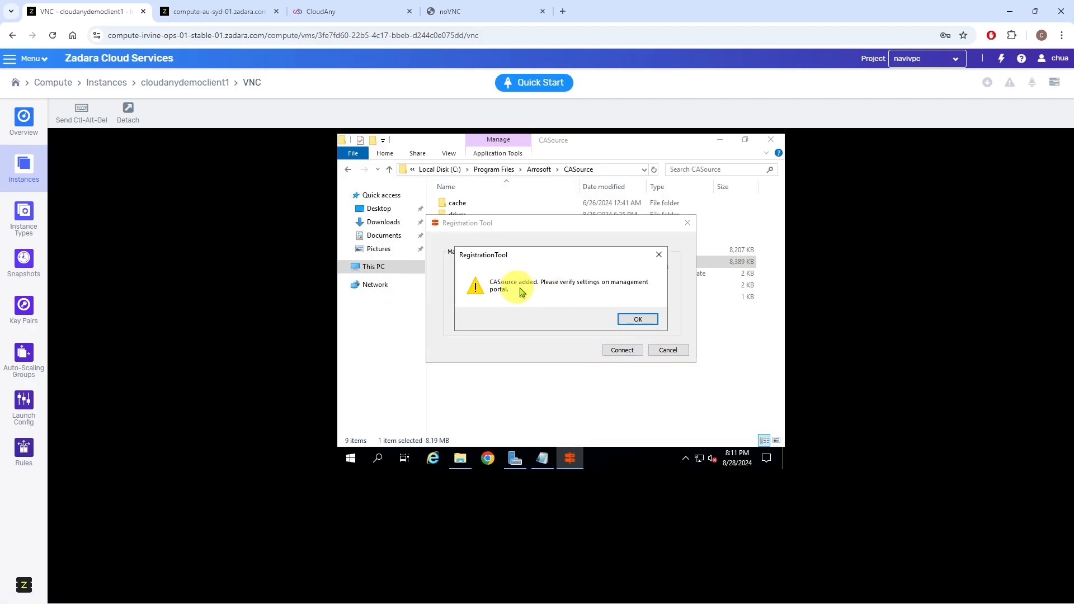
left_click(636, 320)
left_click(330, 11)
left_click(114, 275)
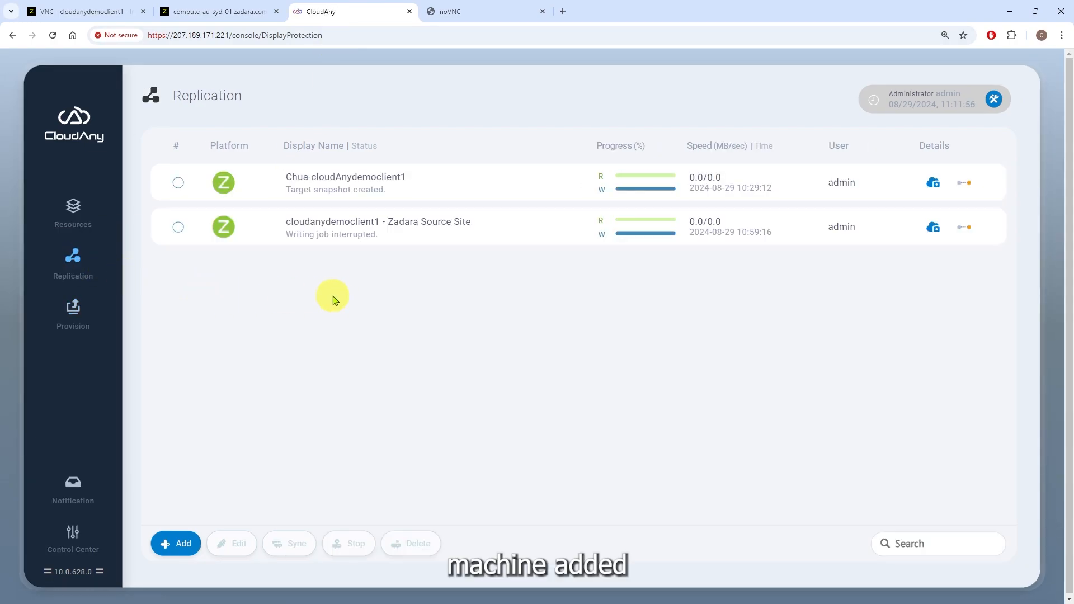
Rename the CASource entry to 'cloudanydemoclient1 - Zadara Irvine DR' and start a new replication job
left_click(71, 227)
left_click(490, 271)
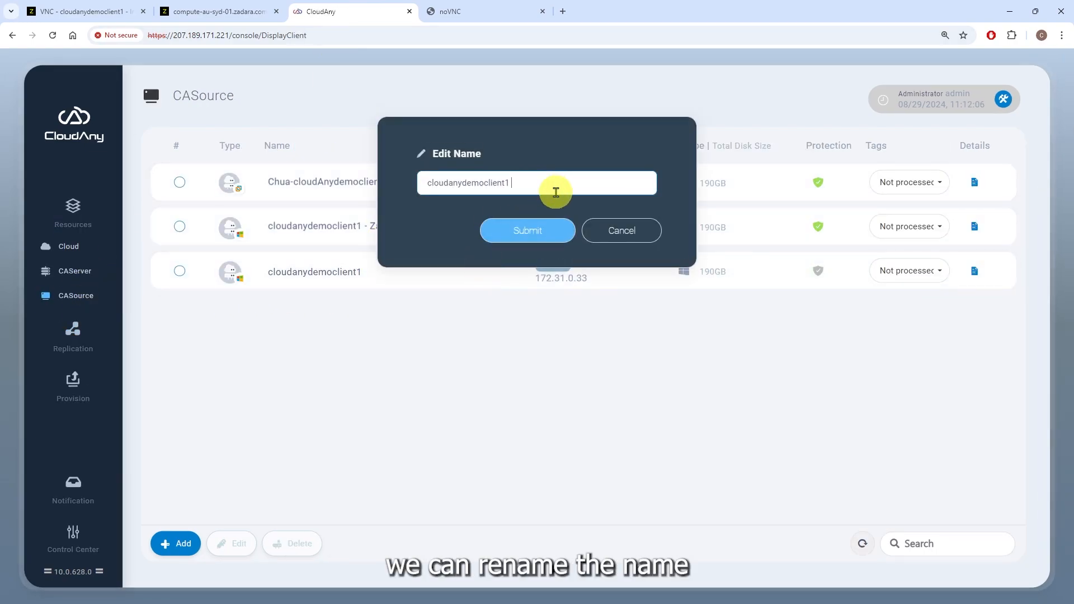
type("- Zadara Irvine DR")
left_click(528, 230)
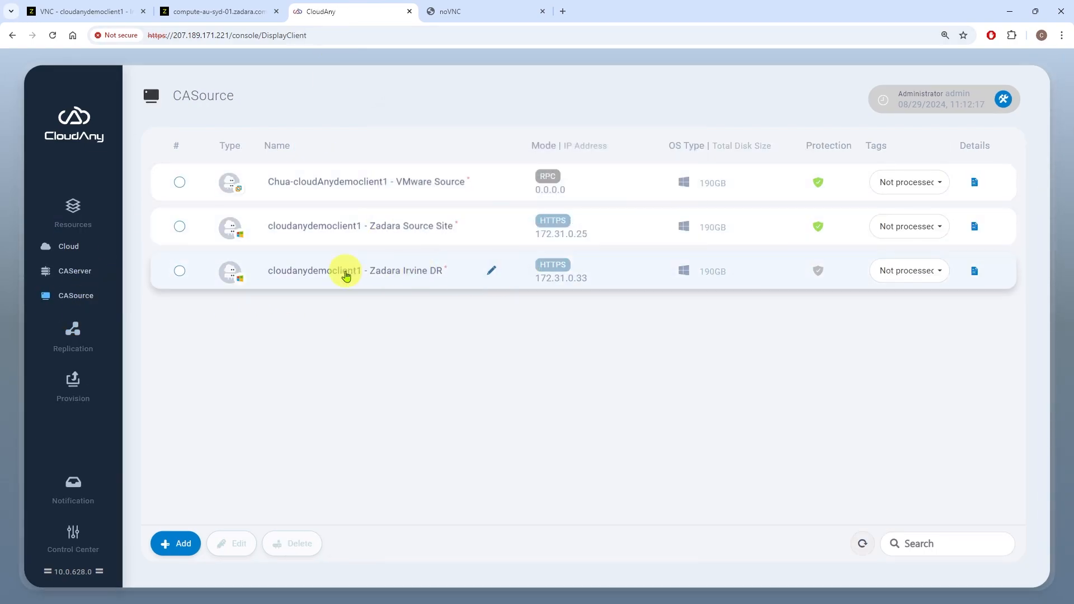
left_click(72, 336)
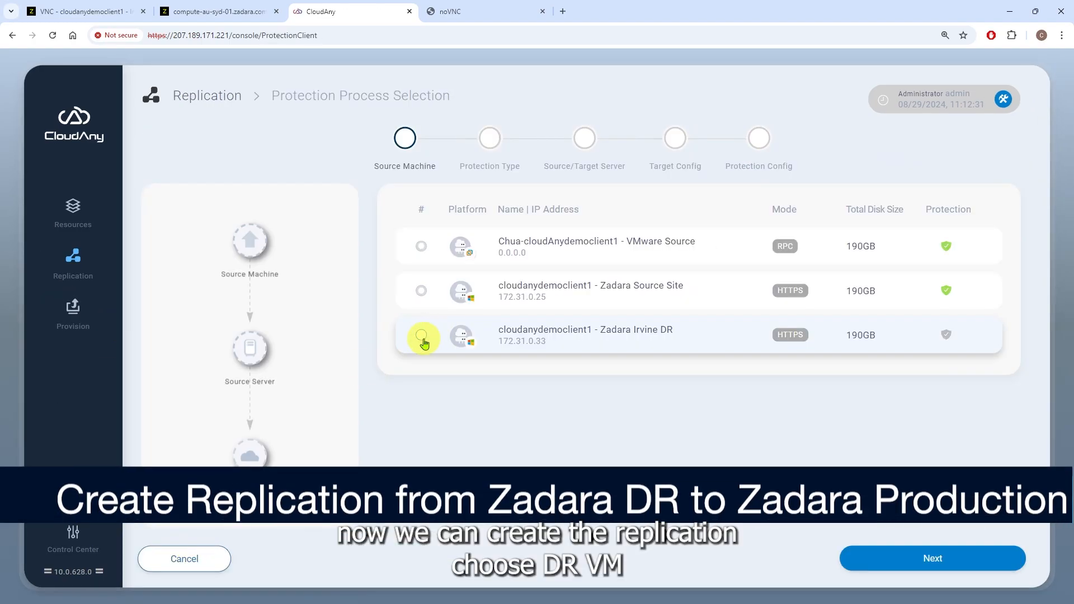
left_click(421, 335)
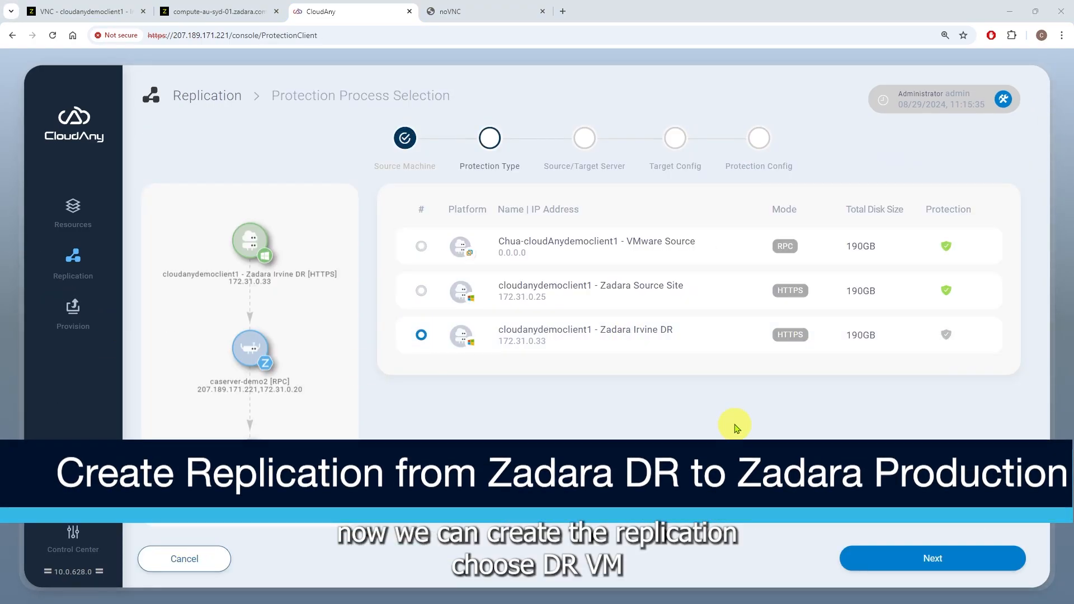
Confirm the Irvine DR source, choose Standard Protection, and keep caserver-demo2 as target server
left_click(929, 557)
left_click(478, 280)
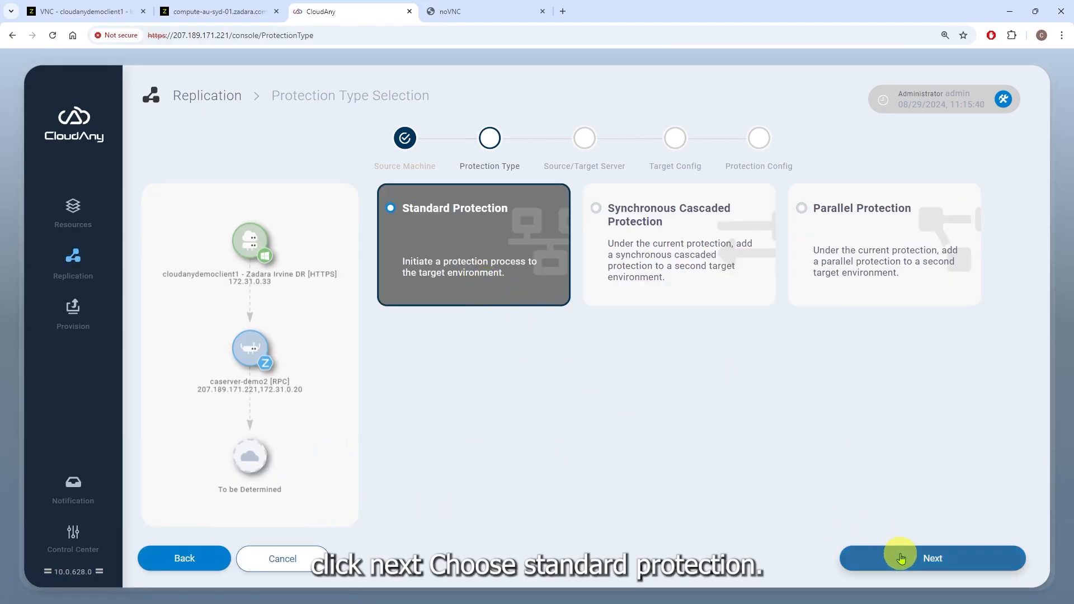
left_click(887, 555)
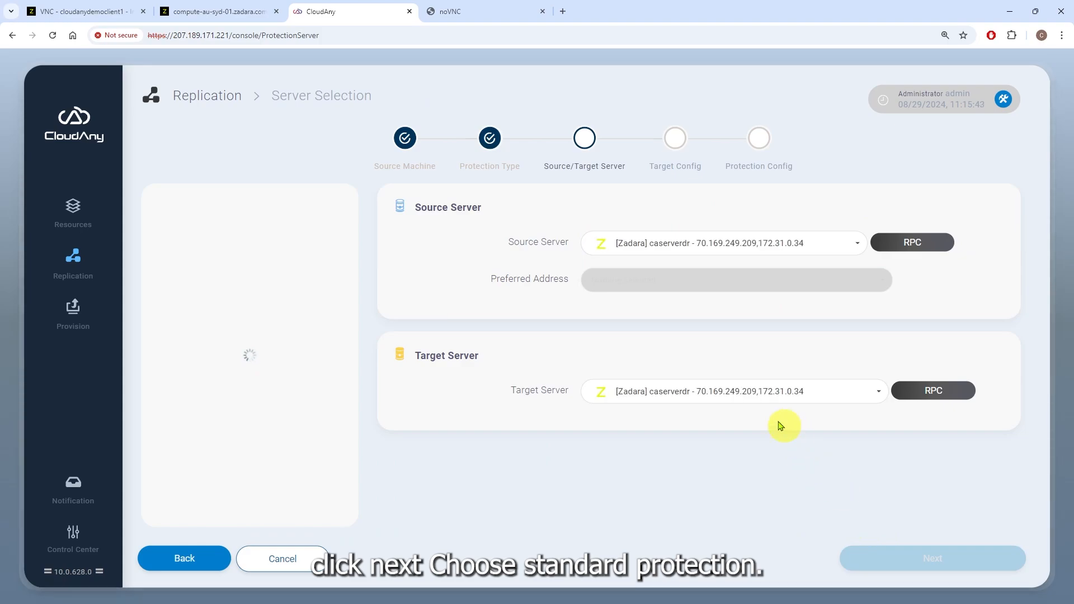
left_click(724, 391)
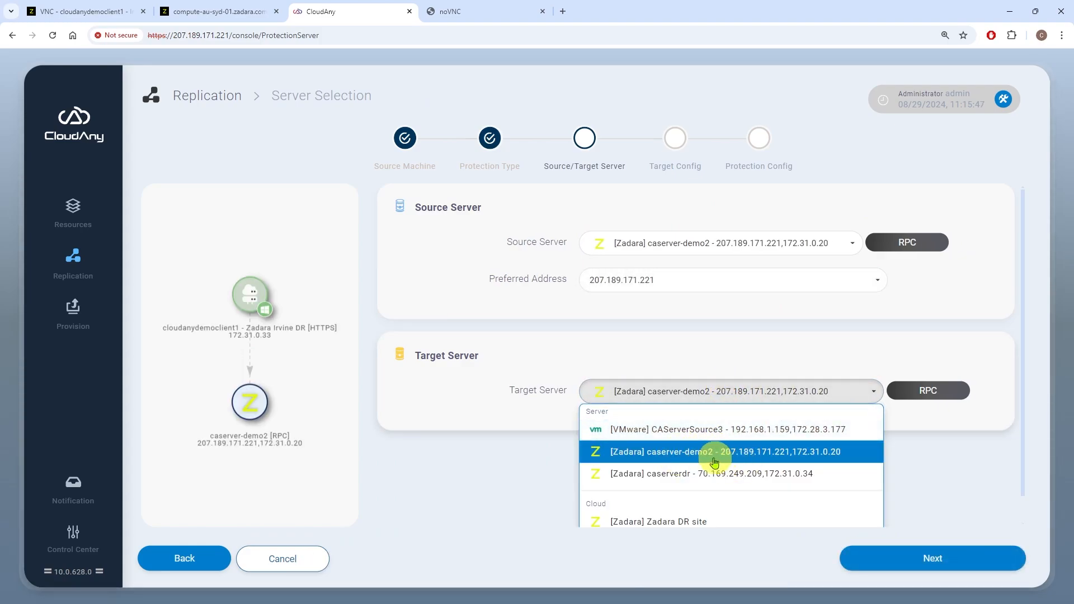
left_click(697, 455)
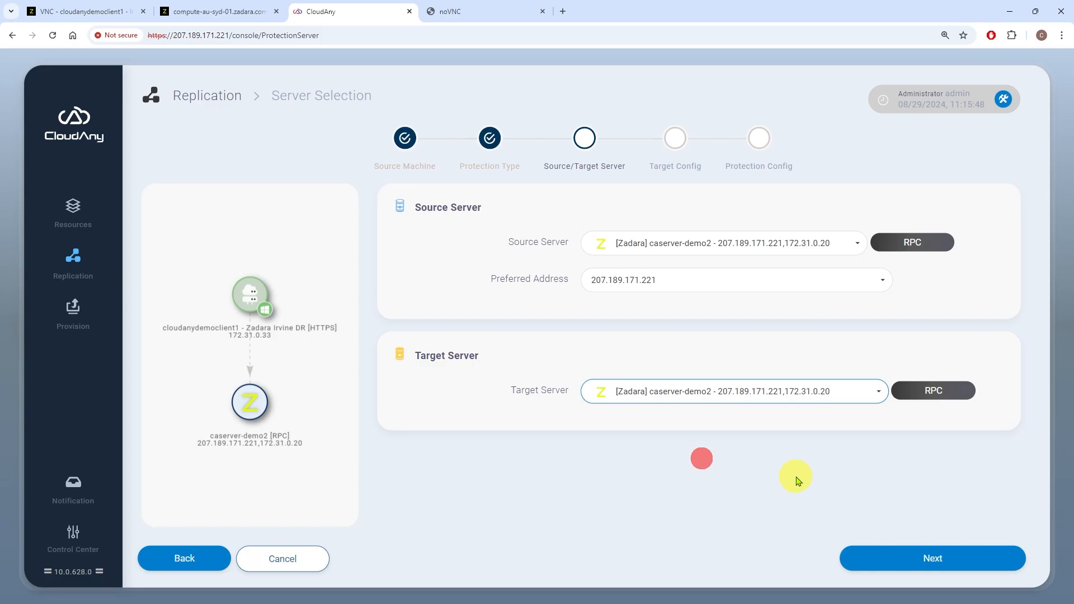
left_click(942, 560)
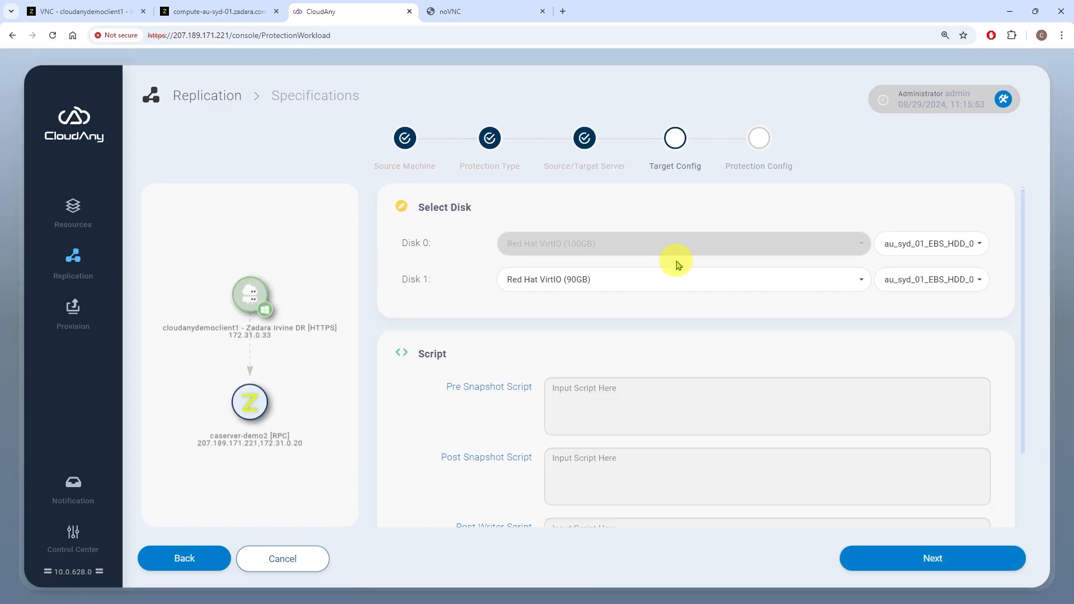
Put both Disk 0 and Disk 1 in the au_syd_01_EBS_SSD_01 storage pool
left_click(934, 247)
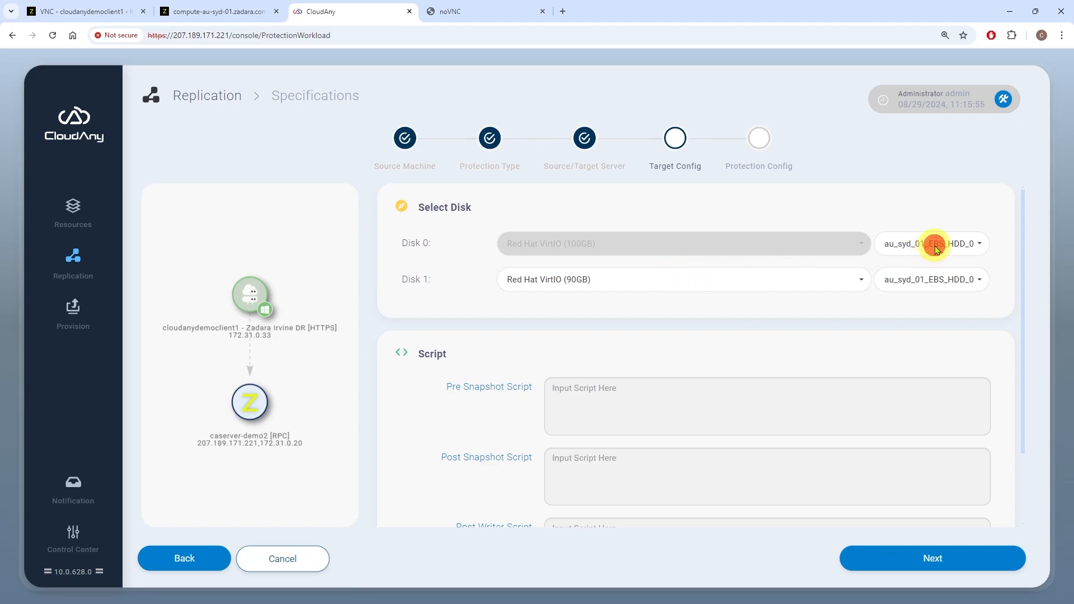
left_click(936, 253)
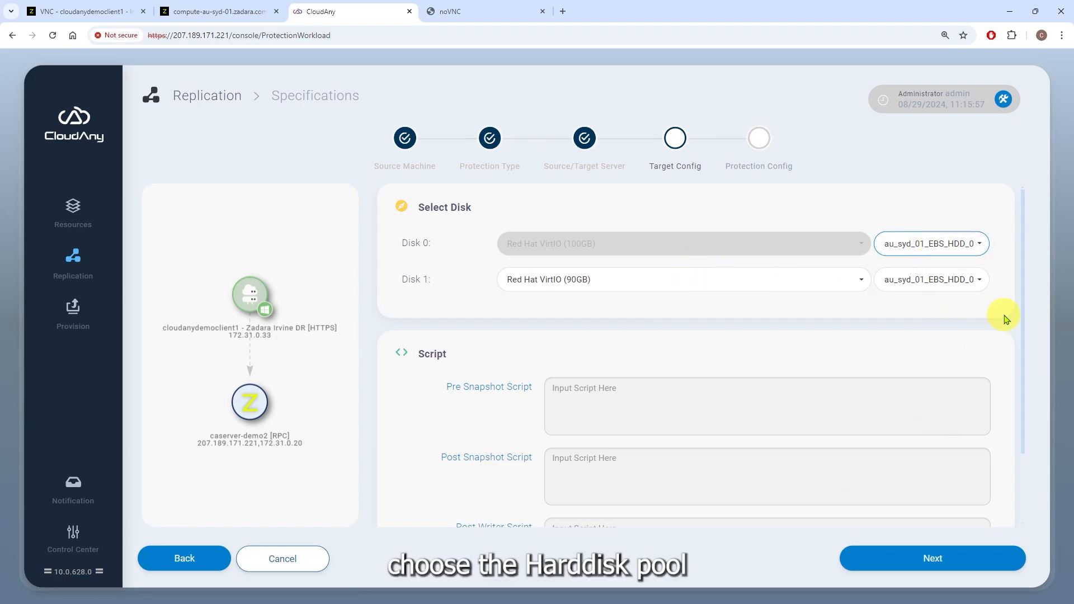
left_click(944, 258)
left_click(934, 289)
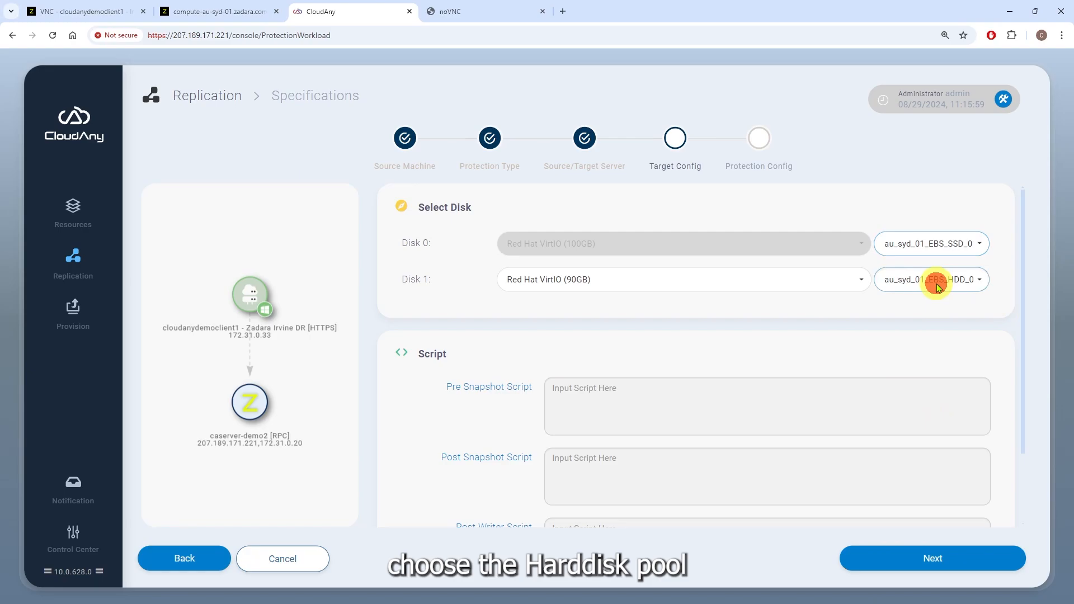
left_click(933, 279)
left_click(930, 324)
left_click(933, 557)
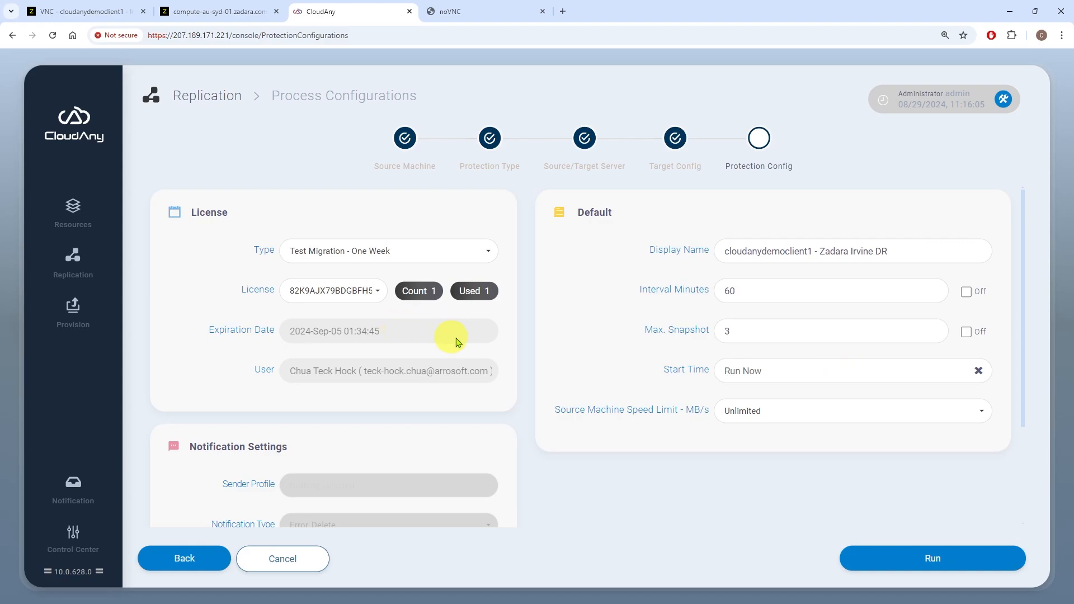
Leave the Source Machine Speed Limit at Unlimited for the Irvine DR replication
left_click(798, 406)
left_click(796, 403)
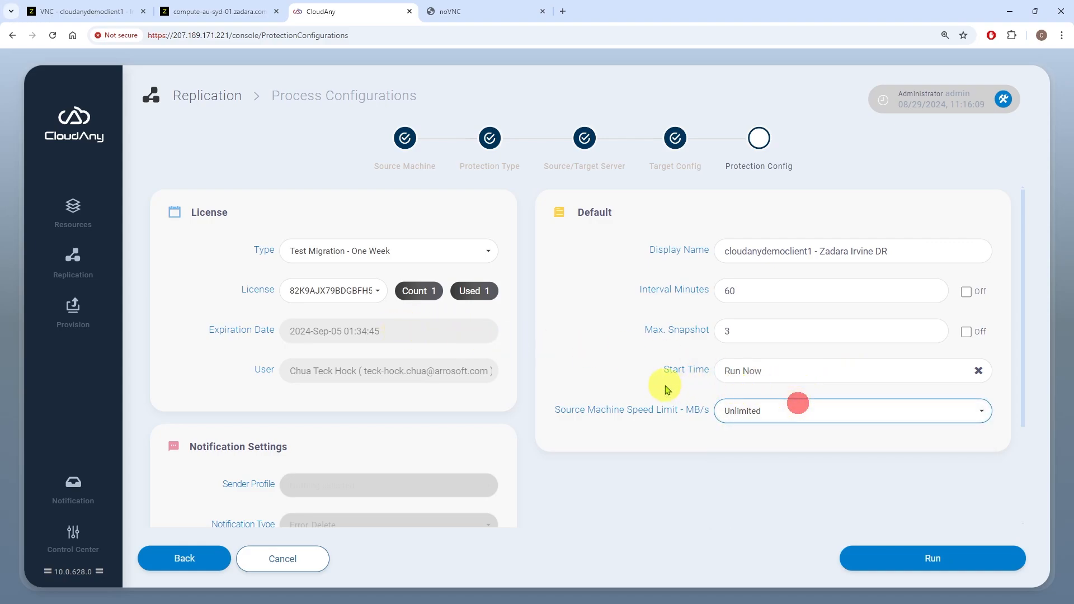
scroll(665, 386, "down", 1)
scroll(664, 386, "up", 1)
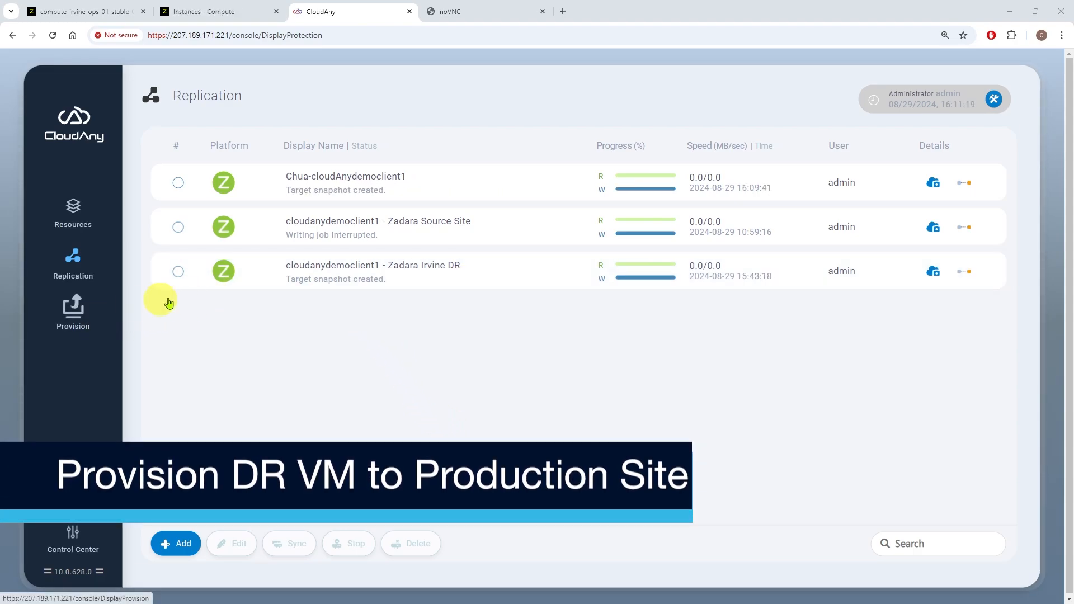
Create a new provision from the Zadara Irvine DR replication using Provision by Snapshot
left_click(84, 316)
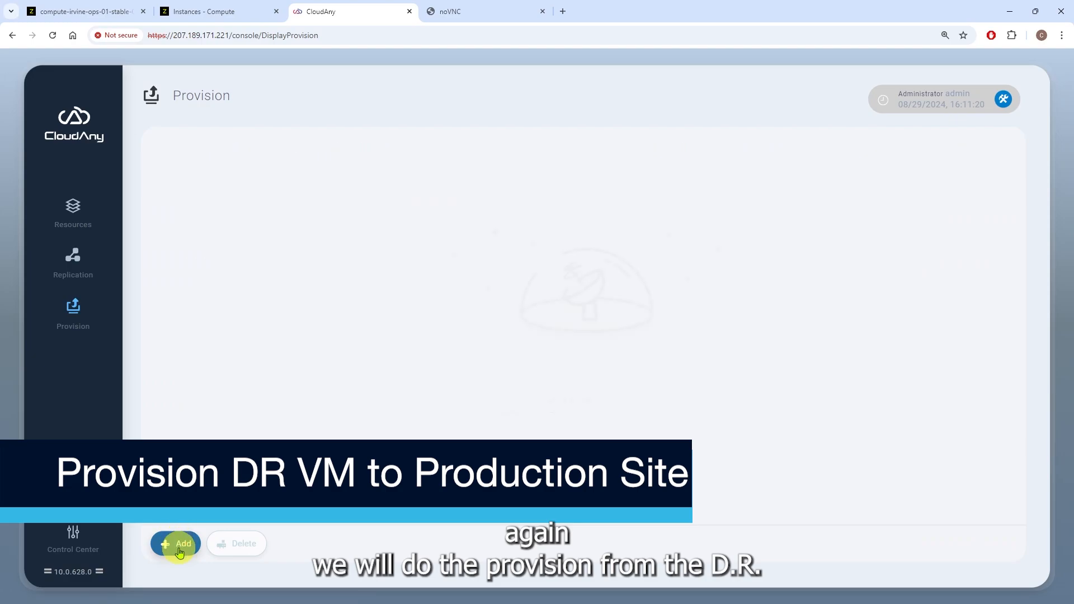
left_click(179, 551)
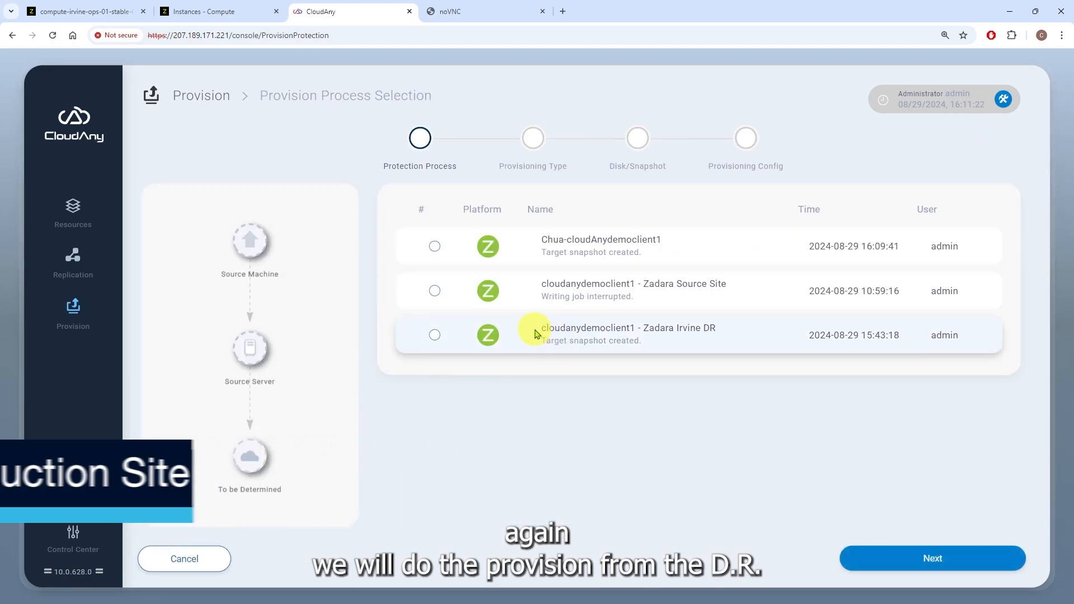
left_click(434, 335)
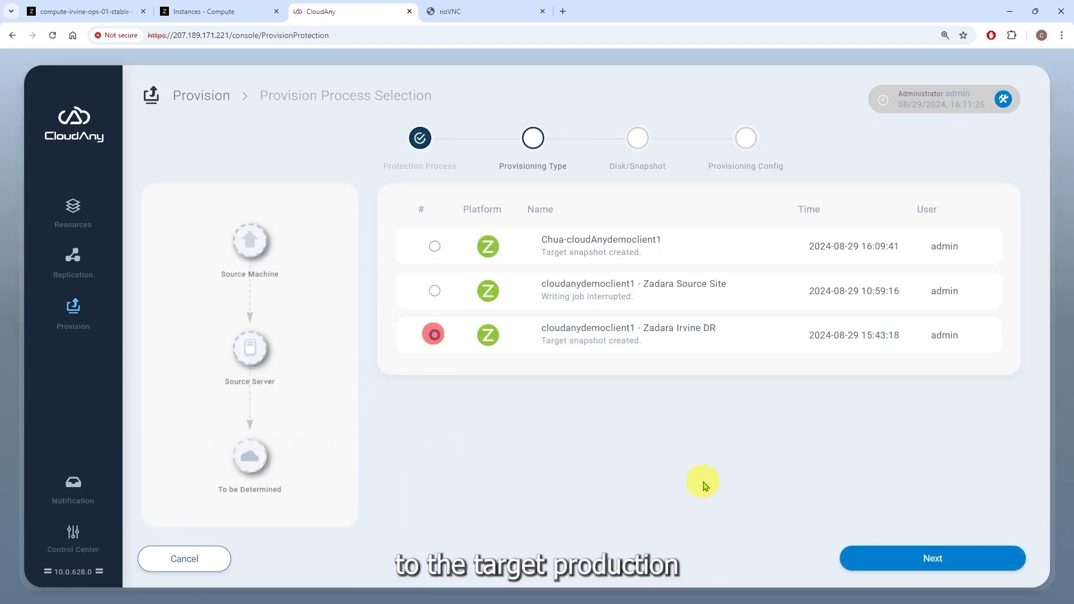
left_click(931, 559)
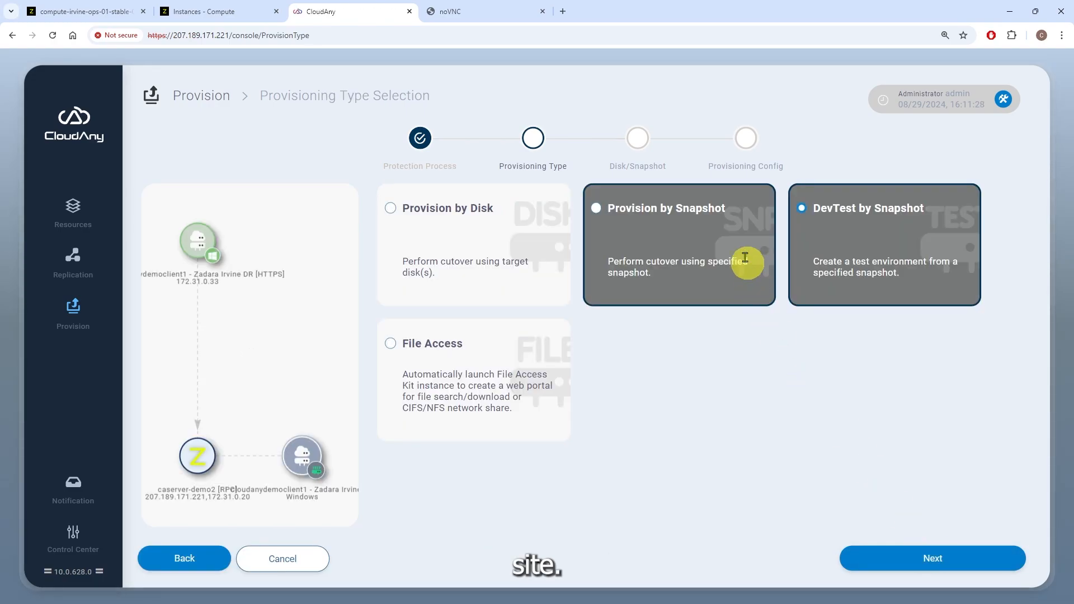
left_click(697, 213)
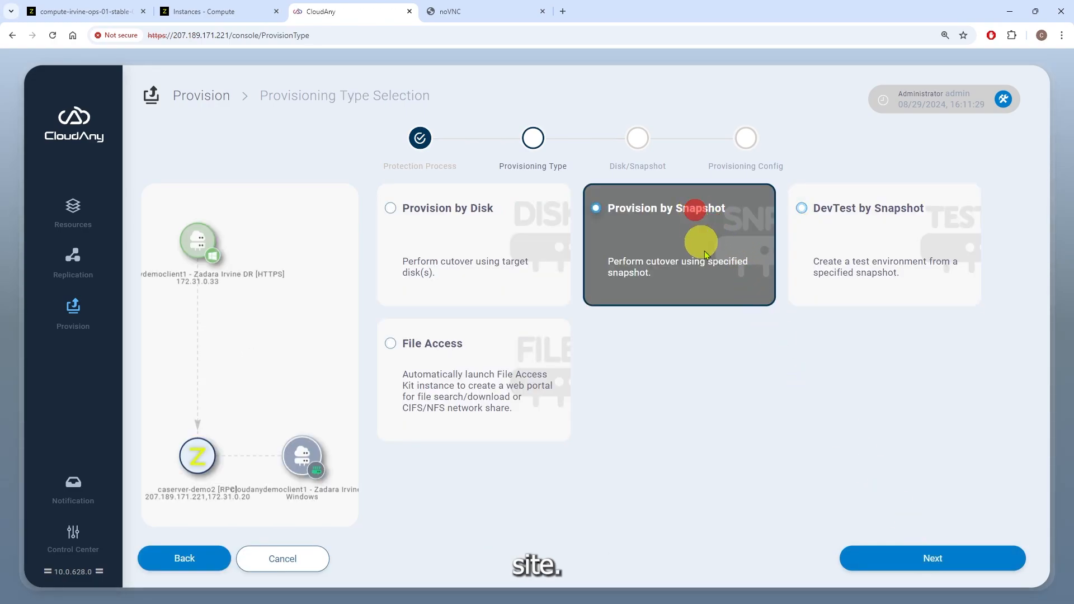
left_click(914, 569)
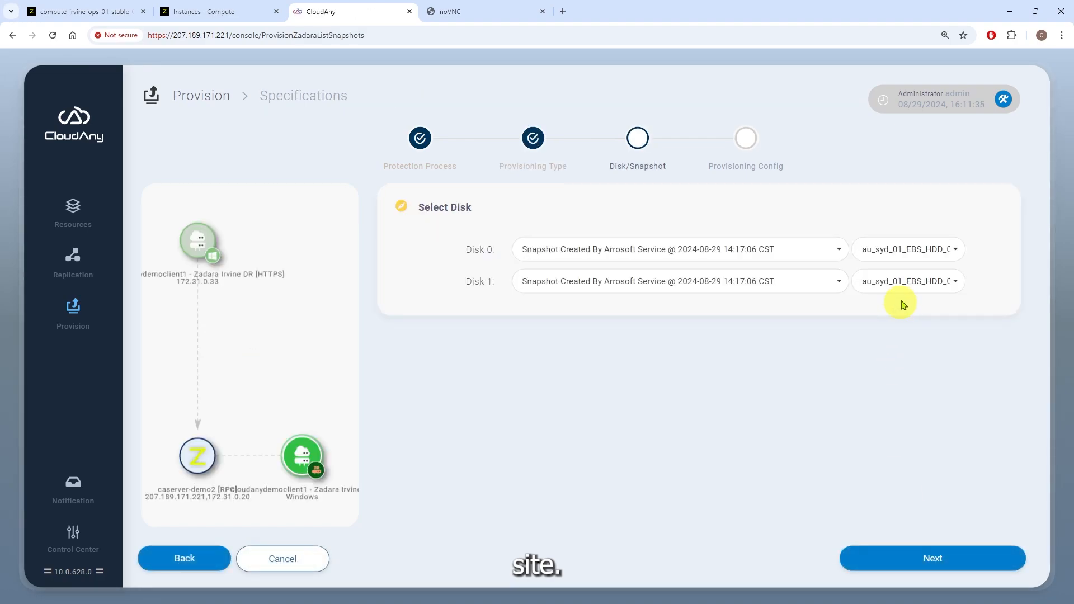
Put both disks on the SSD_01 storage pool for provisioning
left_click(909, 250)
left_click(909, 302)
left_click(908, 282)
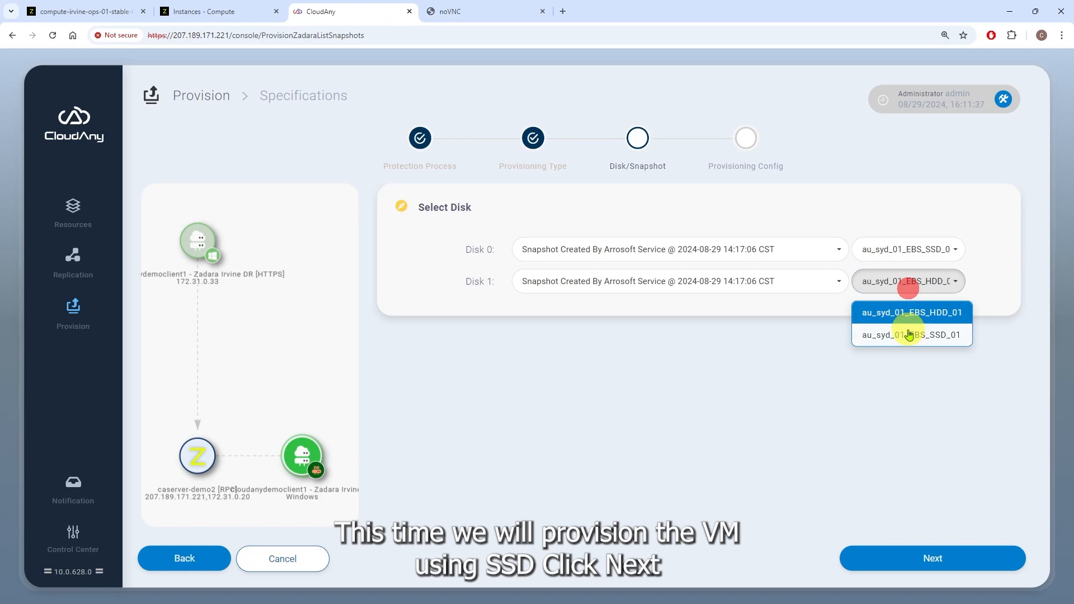
left_click(908, 334)
left_click(895, 557)
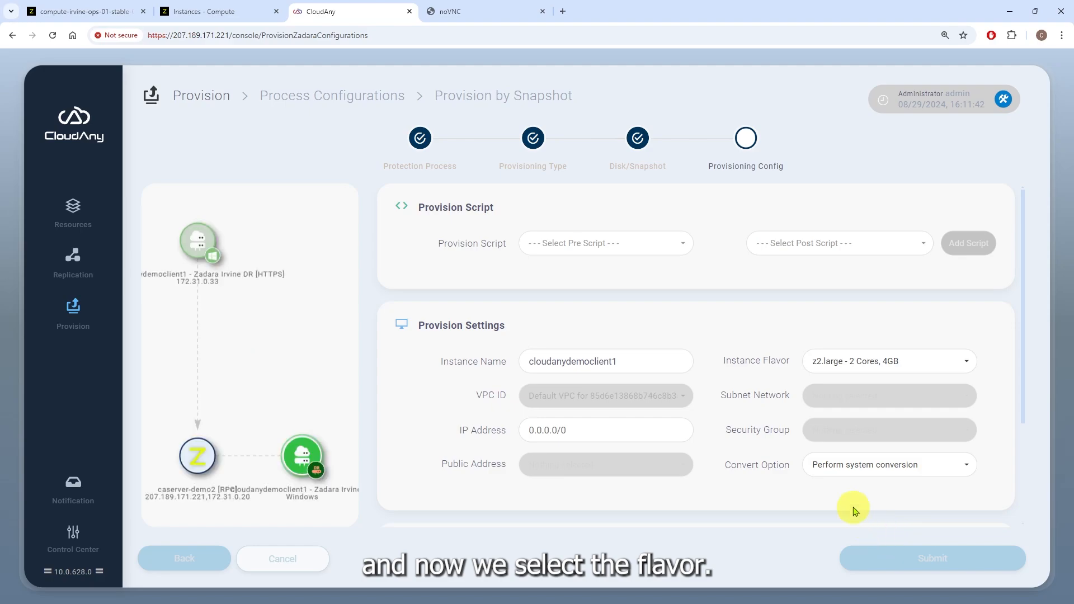
Keep the subnet, set public address 207.189.171.206, and skip system conversion
scroll(783, 459, "down", 3)
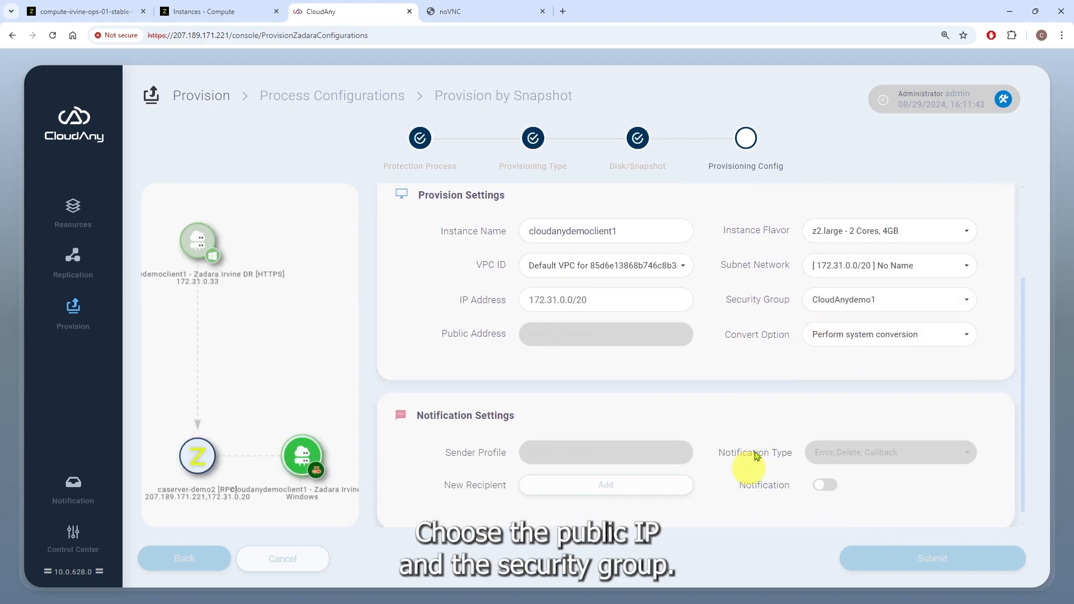
left_click(891, 266)
left_click(892, 267)
left_click(681, 334)
left_click(616, 358)
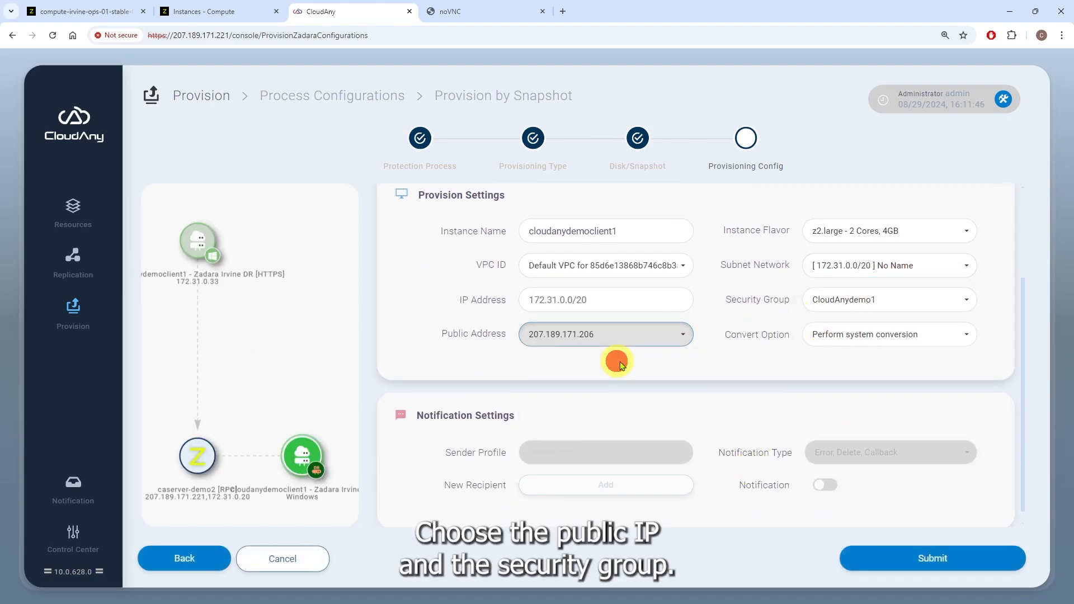
left_click(893, 335)
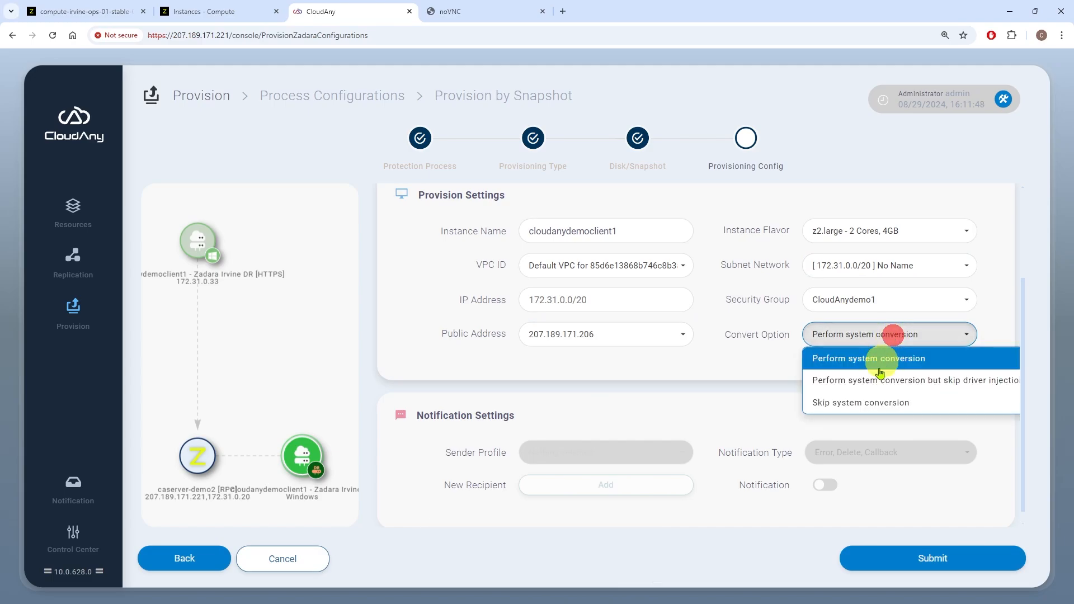
left_click(870, 402)
Choose Arrosoft-firewall as the security group and submit the provisioning
left_click(879, 302)
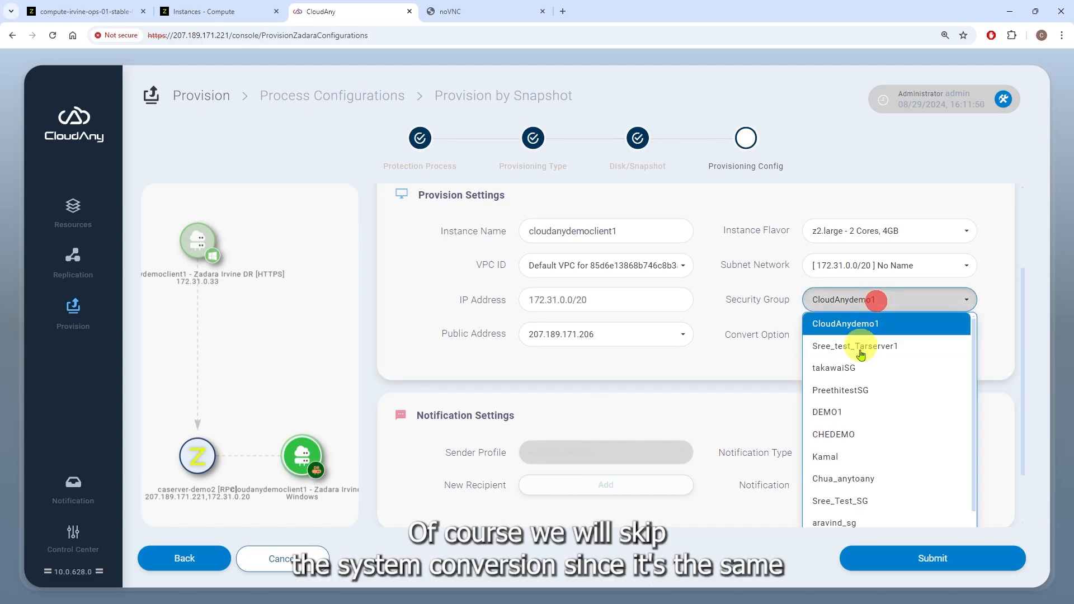
scroll(862, 397, "down", 3)
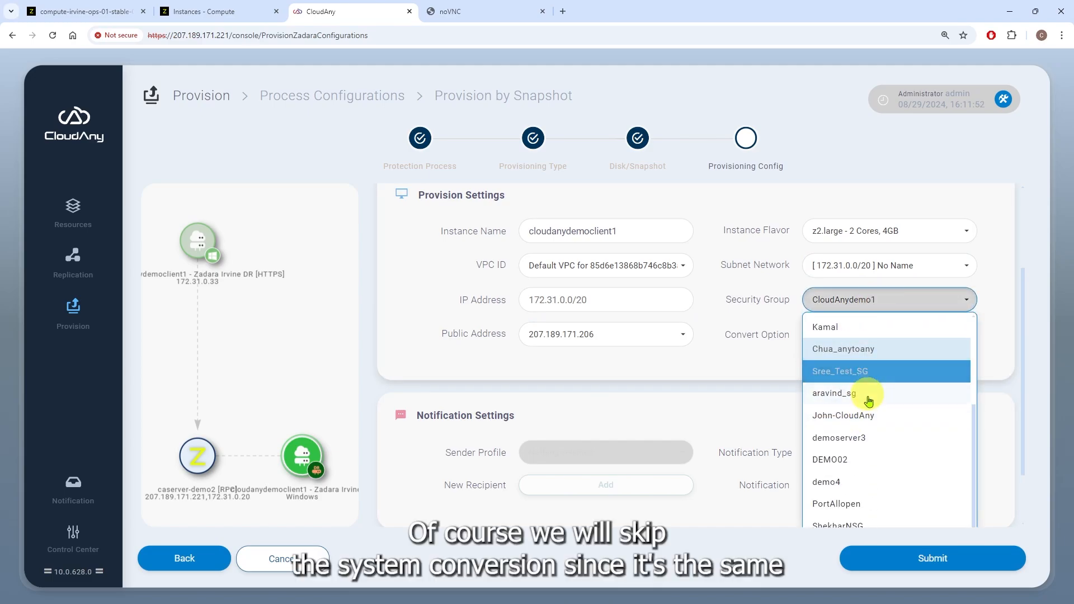
scroll(875, 402, "up", 3)
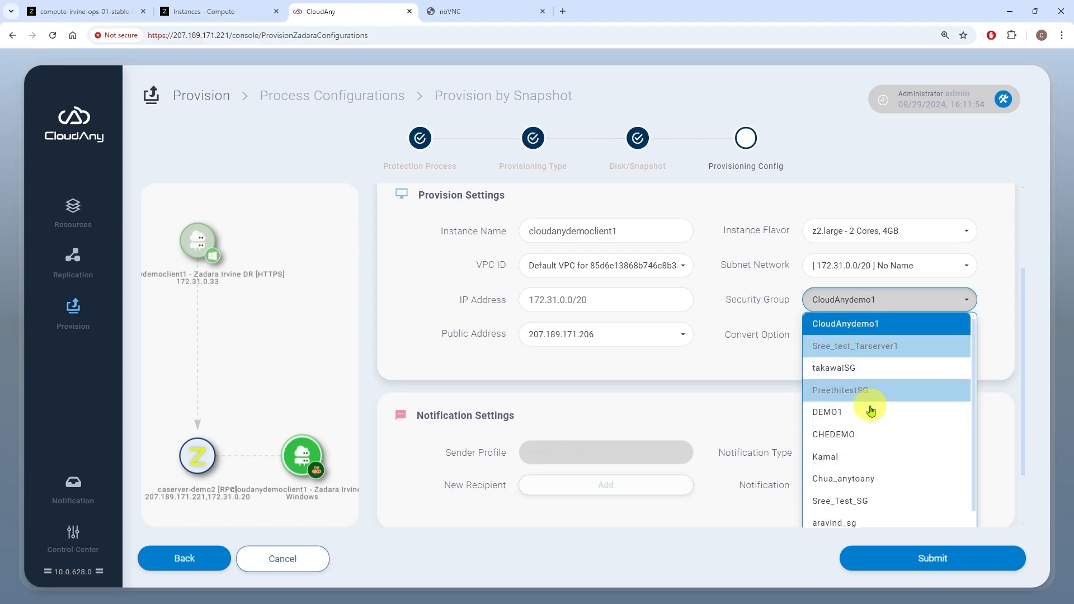
scroll(856, 480, "down", 1)
scroll(859, 487, "down", 3)
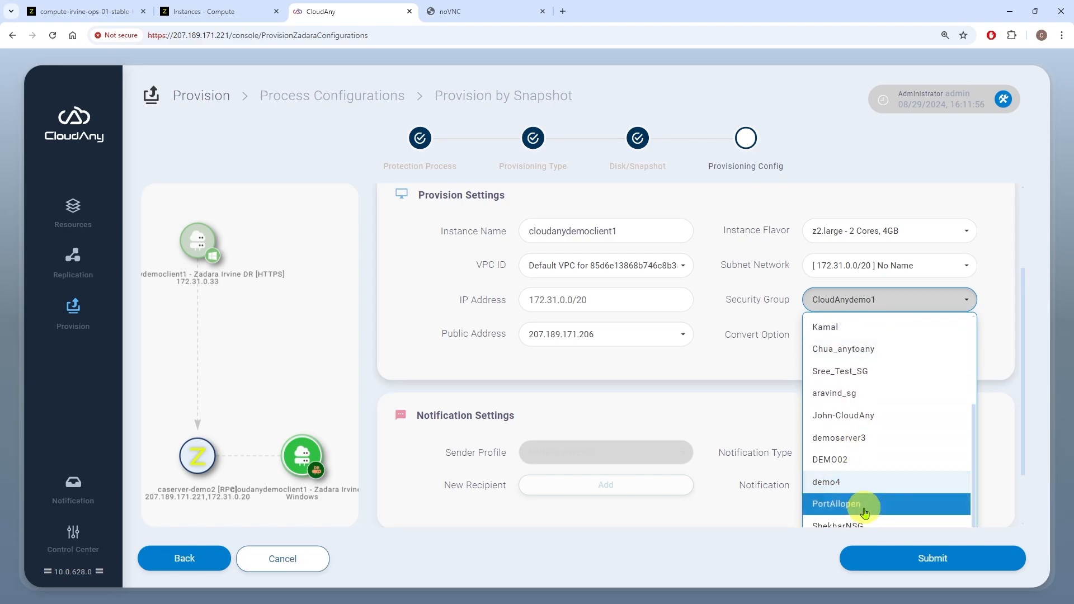
left_click(839, 473)
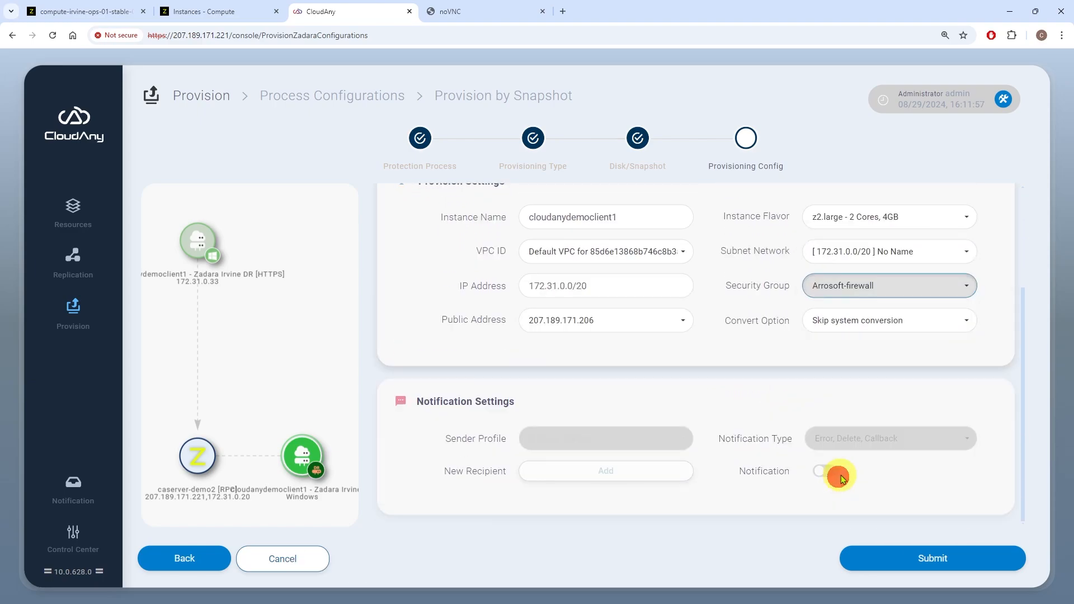
left_click(923, 554)
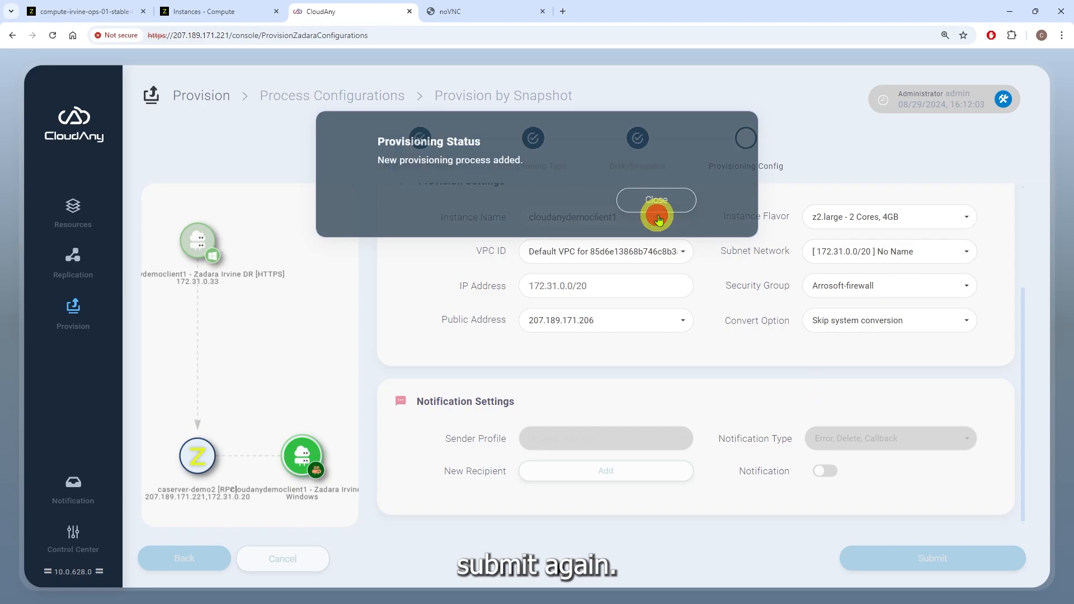
Close the Provisioning Status dialog to return to the Provision list for cloudanydemoclient1
left_click(657, 218)
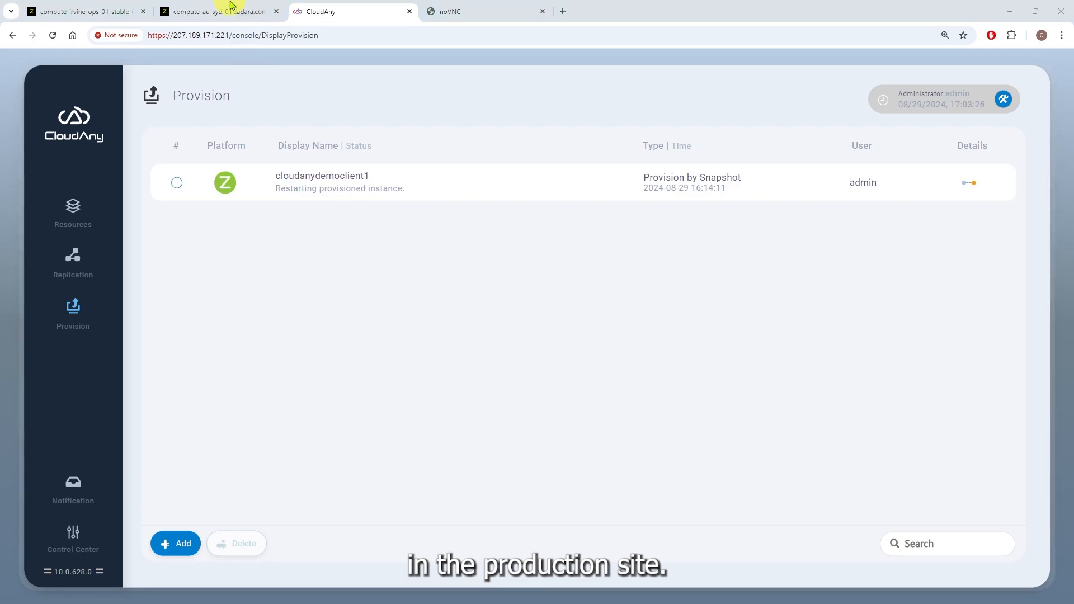
Dismiss the inactive session notice and log in to the Zadara production site with the saved account
left_click(232, 5)
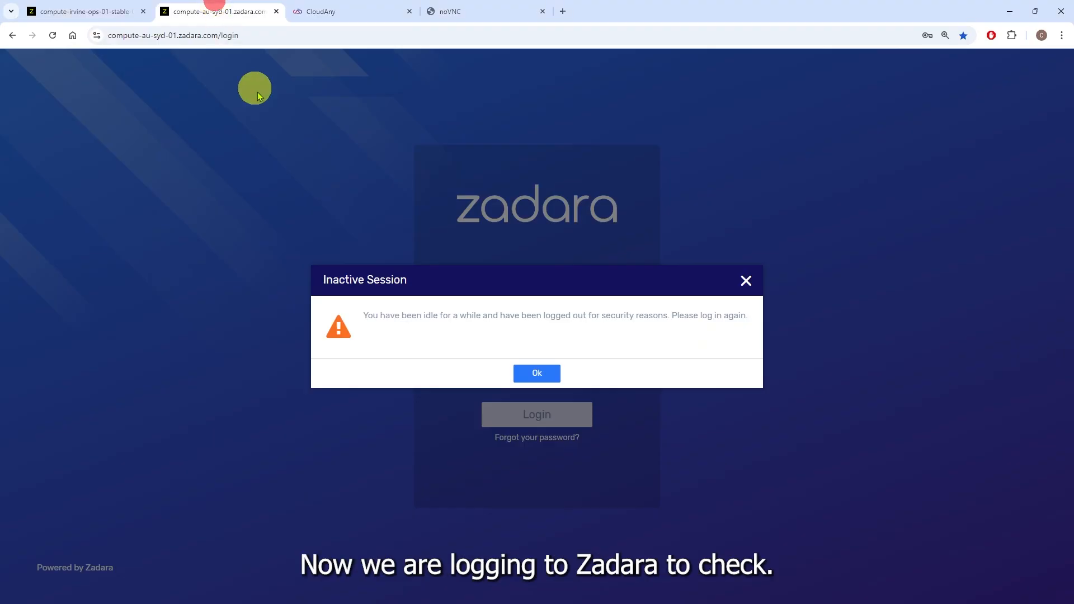
left_click(547, 375)
left_click(496, 281)
left_click(493, 281)
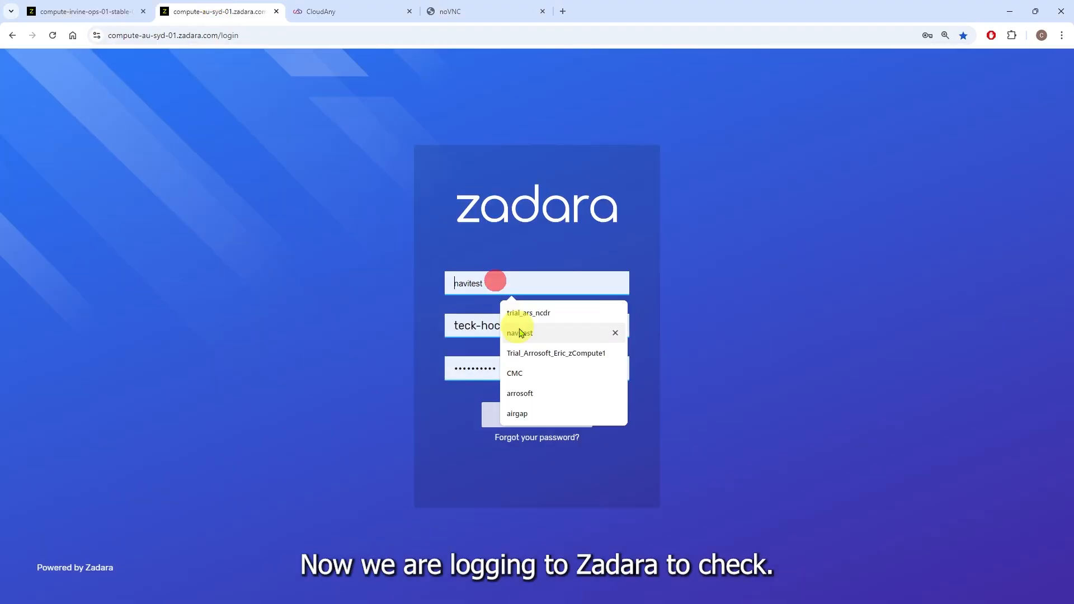
left_click(528, 314)
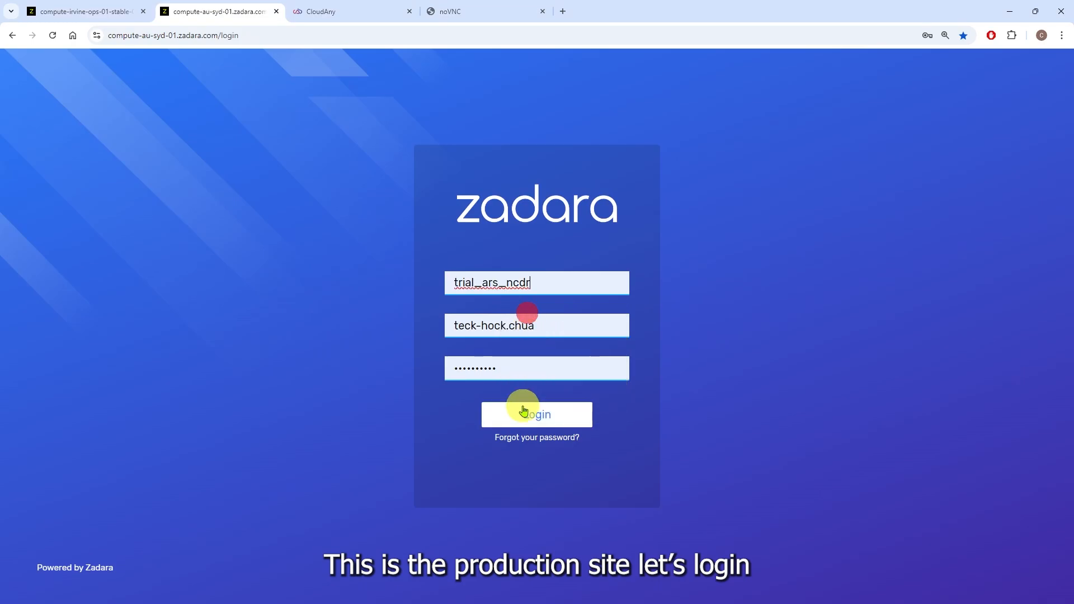
left_click(525, 413)
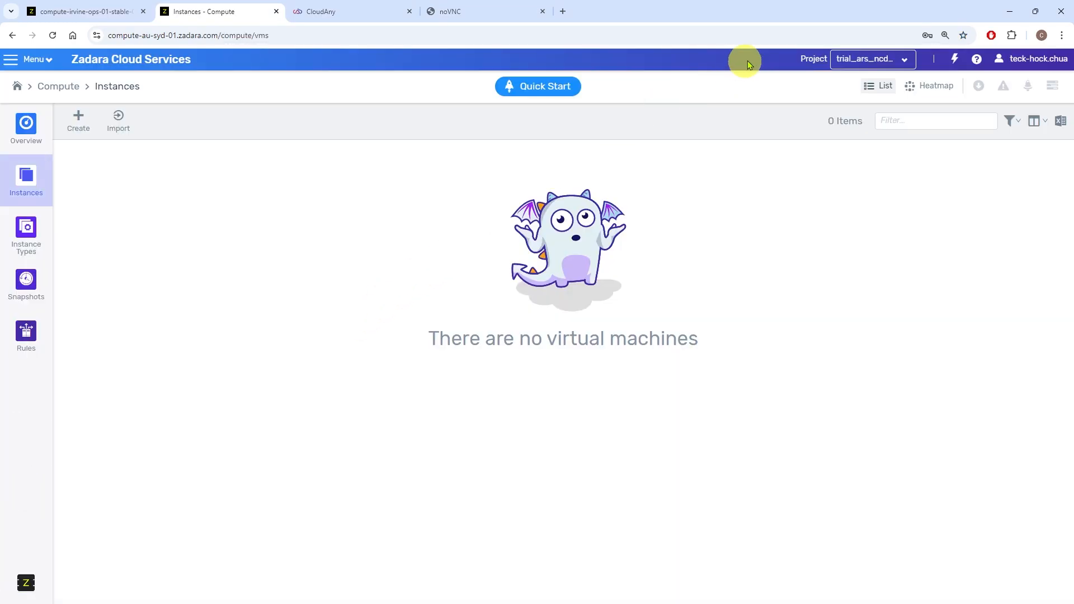
Switch to Default Project, open cloudAnydemoclient1's details, and select its elastic IP 207.189.171.206
left_click(835, 65)
left_click(841, 81)
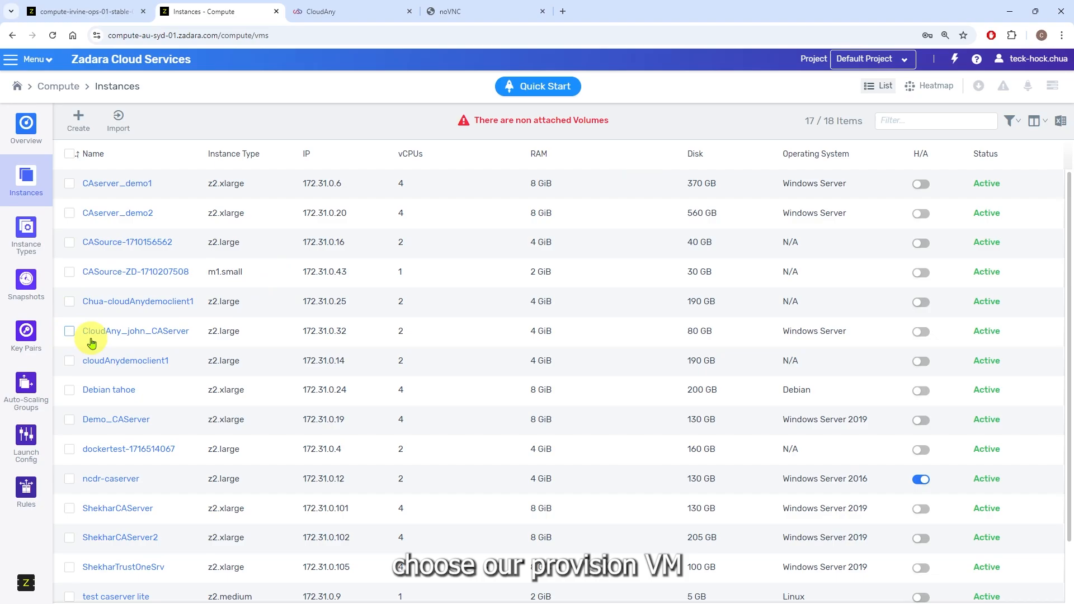
left_click(68, 361)
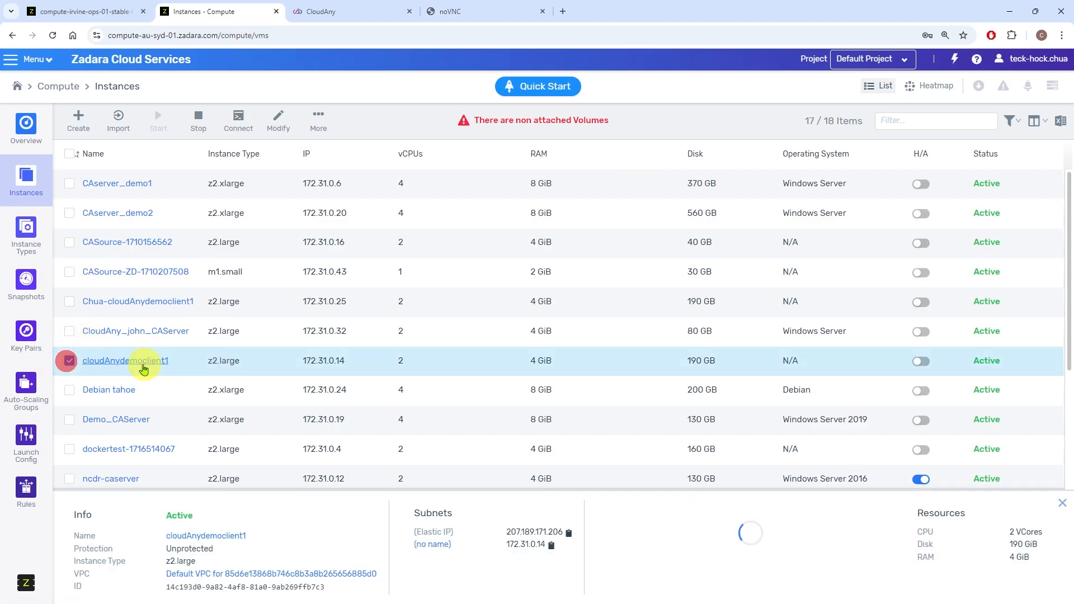
left_click(137, 361)
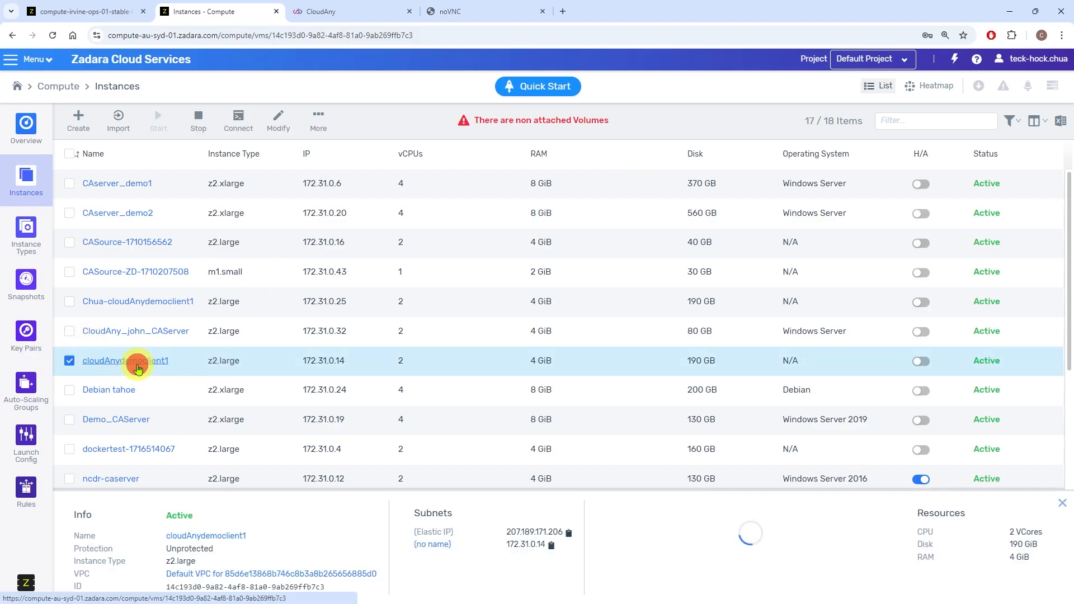
left_click_drag(479, 177, 417, 178)
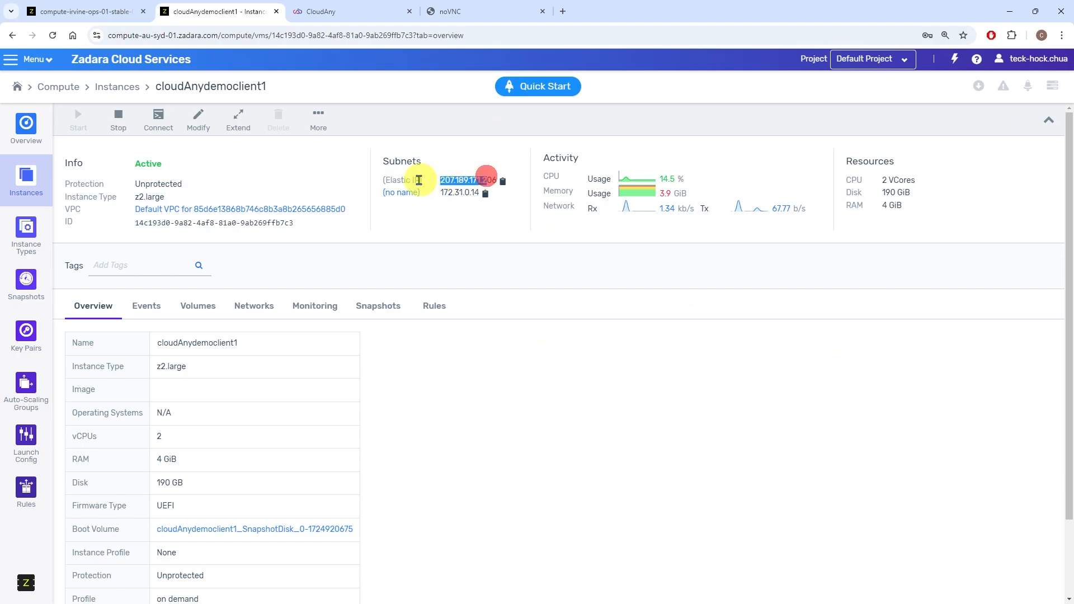
Open cloudAnydemoclient1's VNC console, send Ctrl-Alt-Del, and sign in as Administrator with the server password
left_click(160, 124)
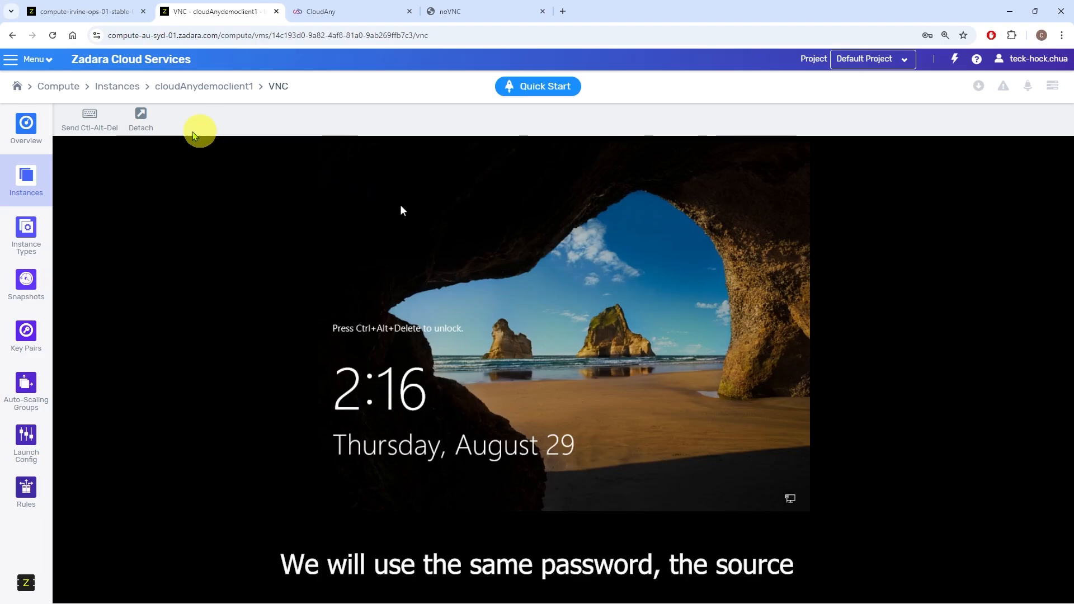
left_click(99, 119)
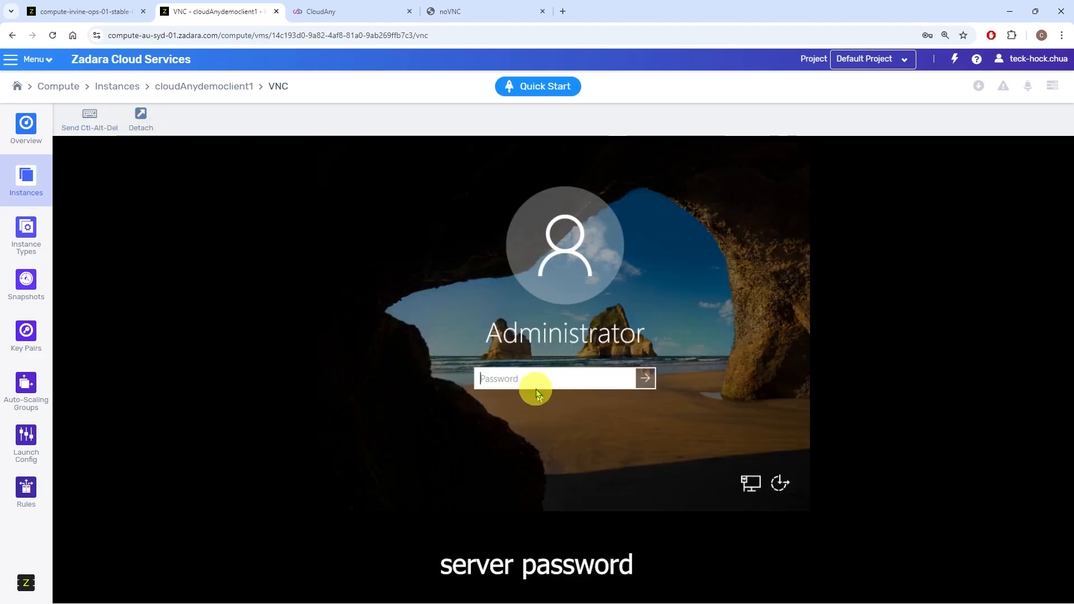
left_click(534, 379)
type("•••")
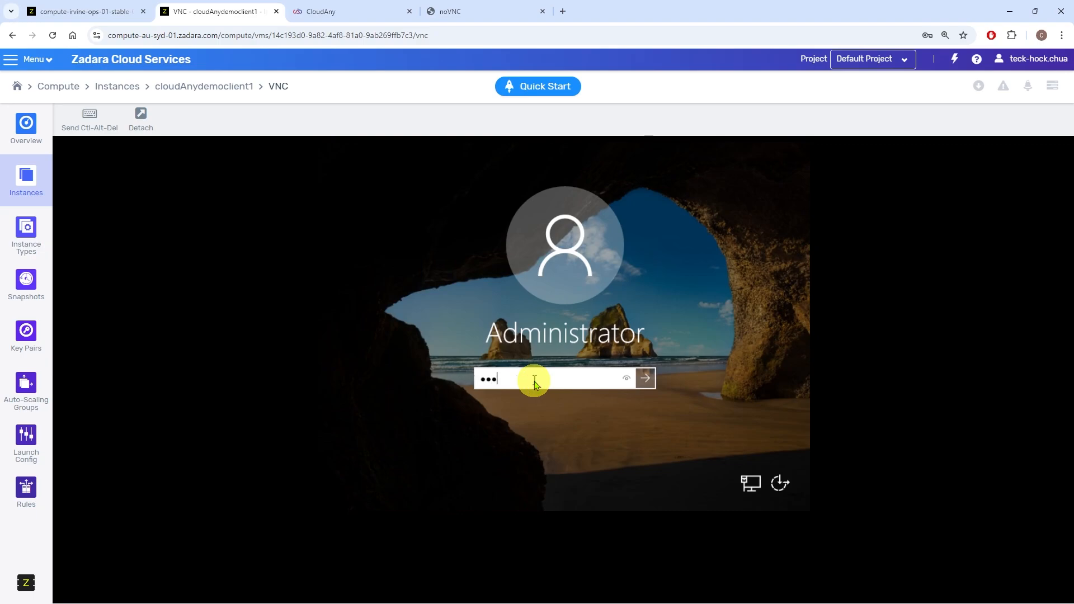
type("•••••")
key("Return")
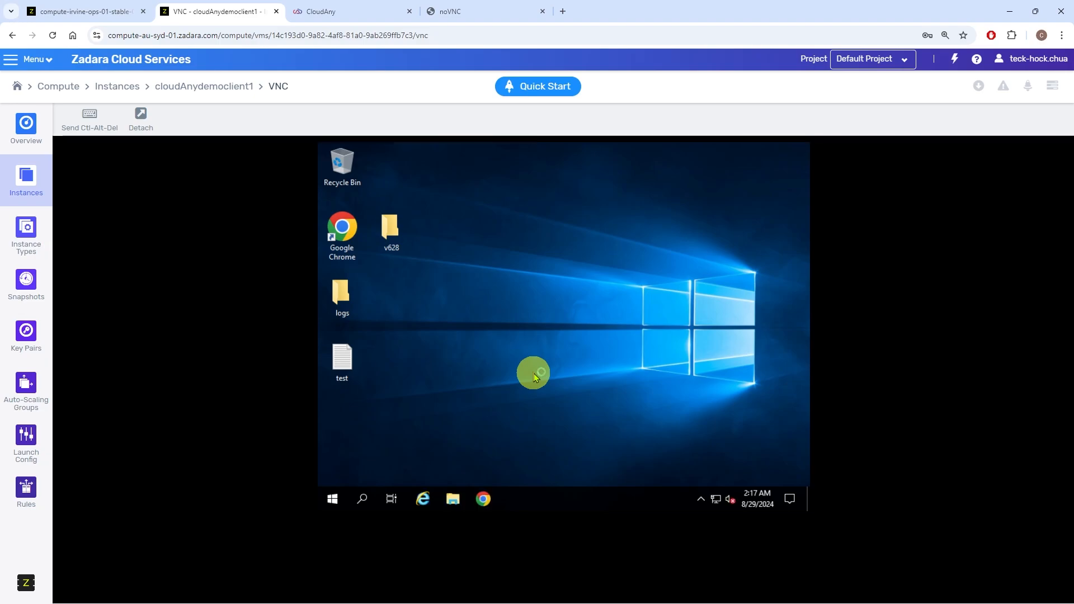
Dismiss the Networks prompt and view the Local Server properties in Server Manager
left_click(692, 368)
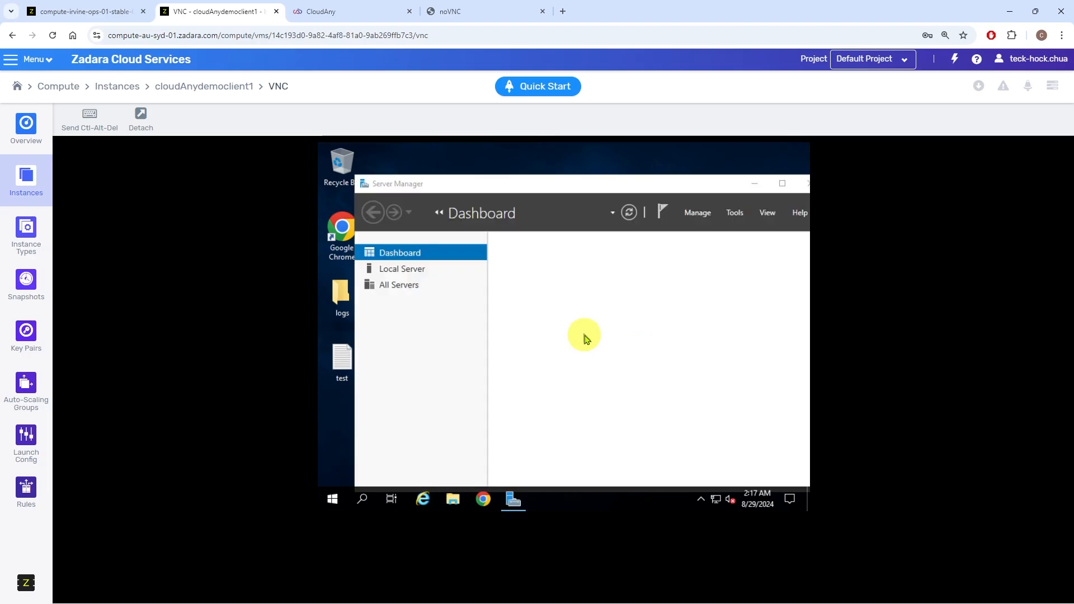
left_click(401, 286)
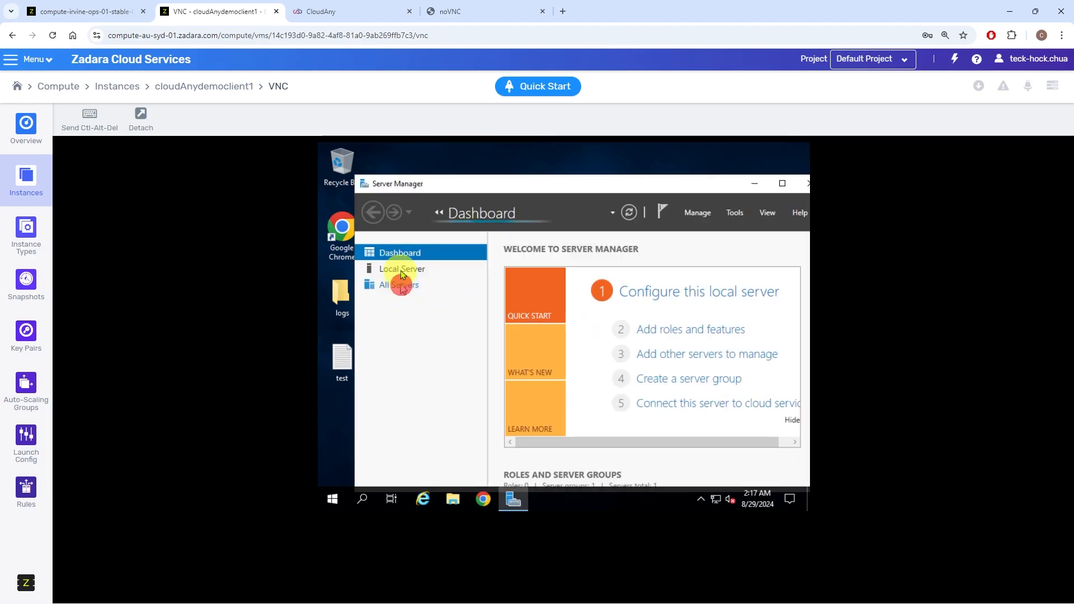
left_click(399, 268)
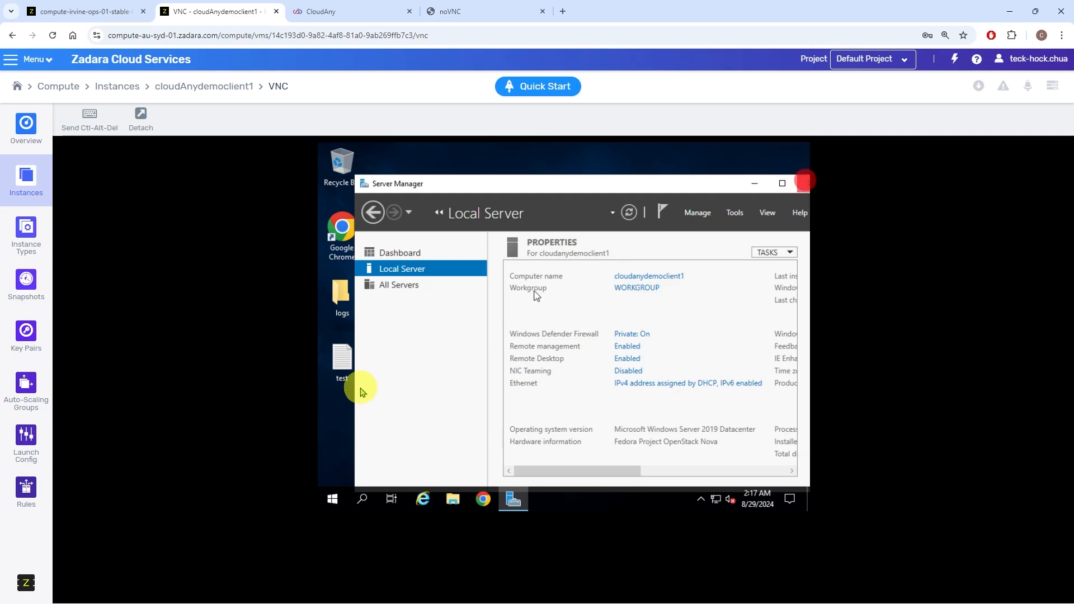
Open the desktop test note in Notepad and append the line 'thanks for watching !!'
left_click(345, 365)
double_click(345, 365)
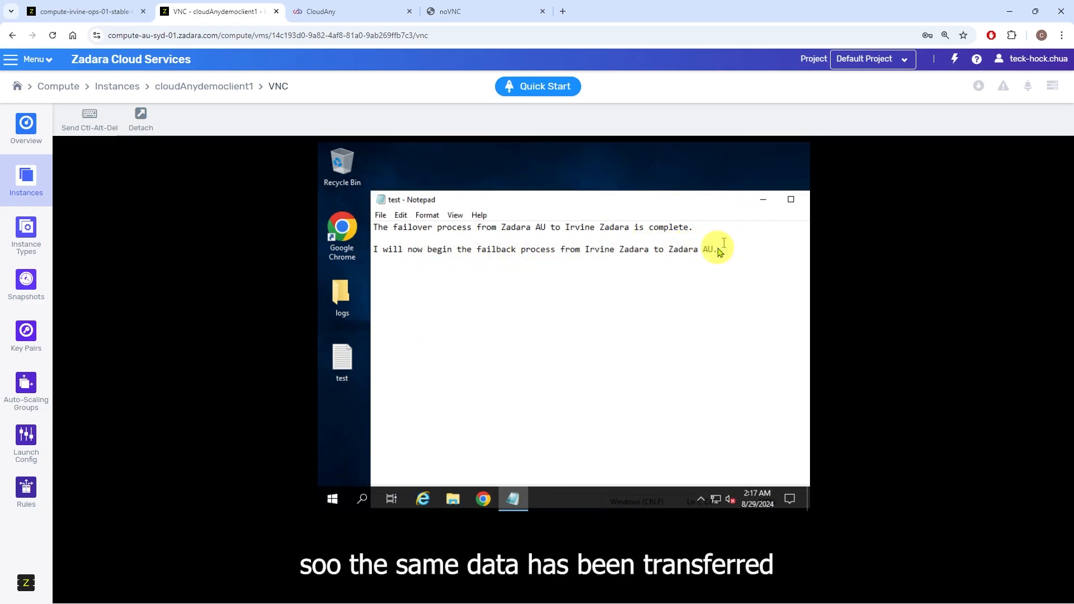
left_click_drag(716, 249, 353, 238)
left_click(584, 300)
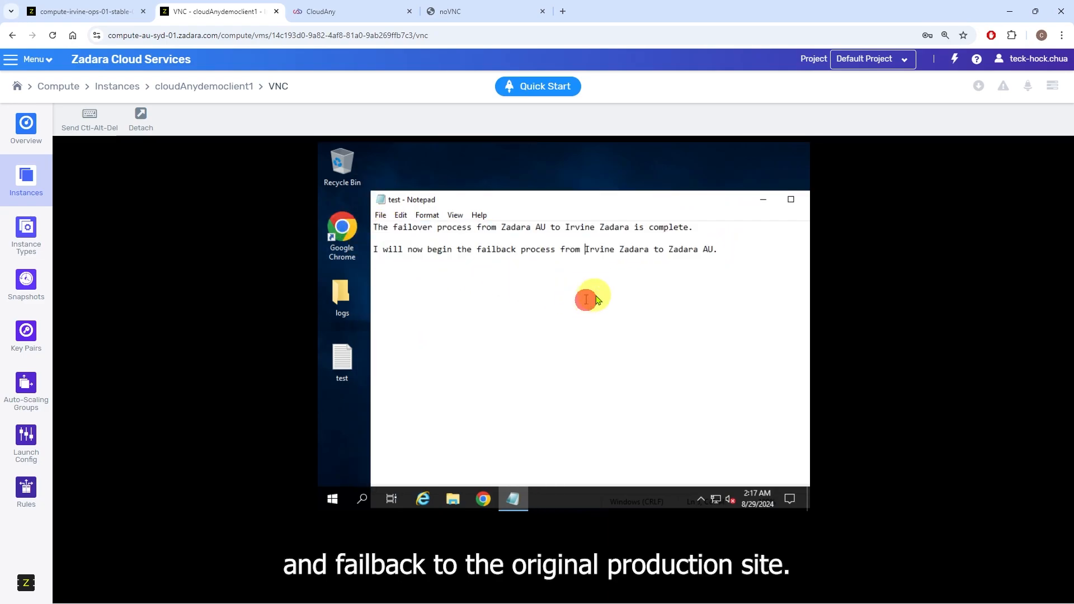
left_click_drag(677, 200, 653, 203)
left_click(687, 262)
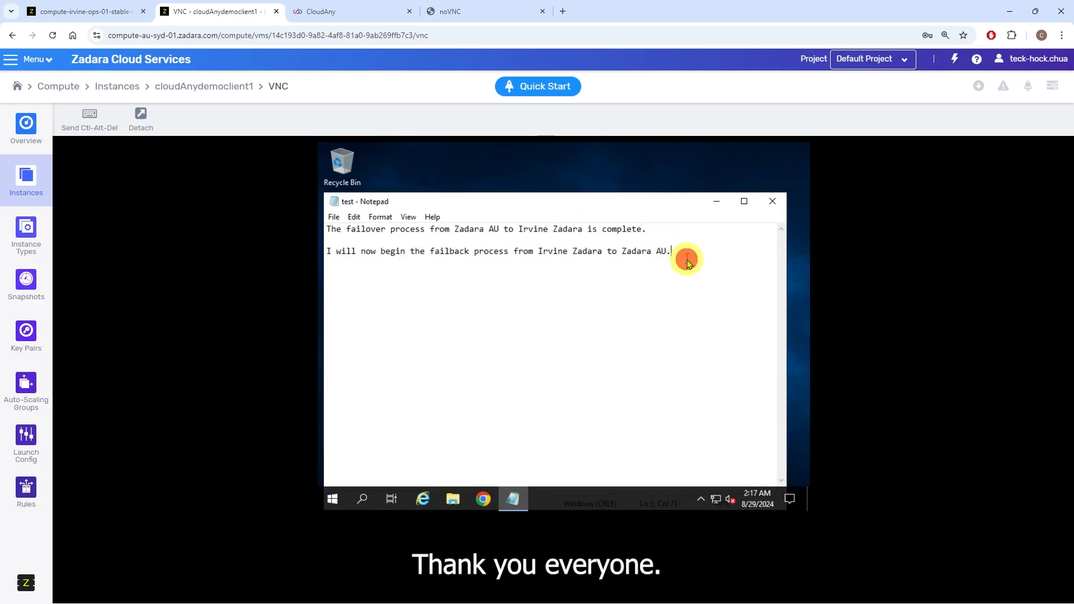
type("thanks for watc")
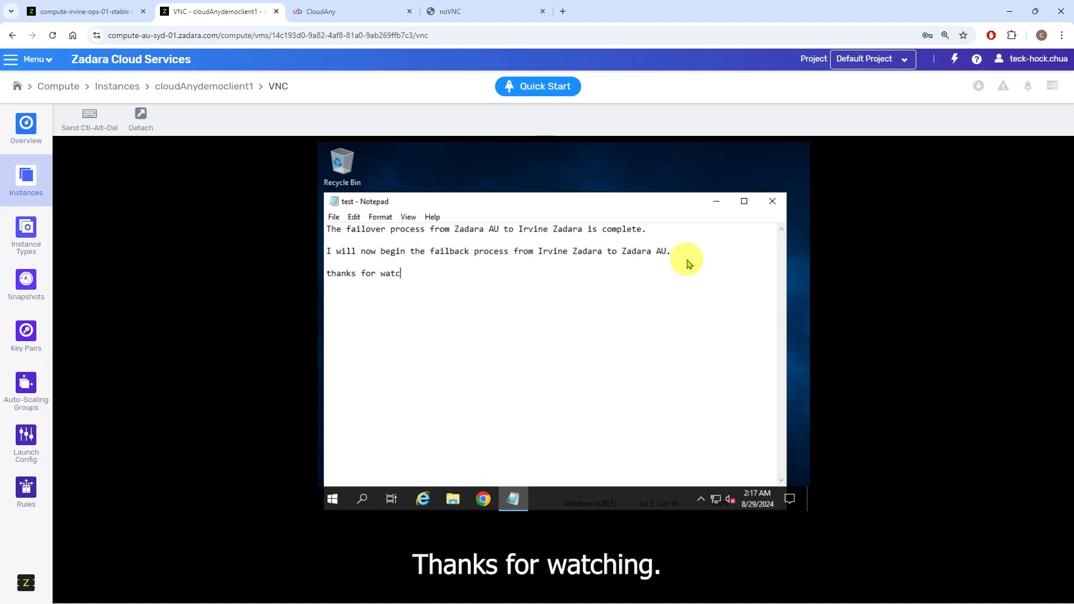
type("hing !!")
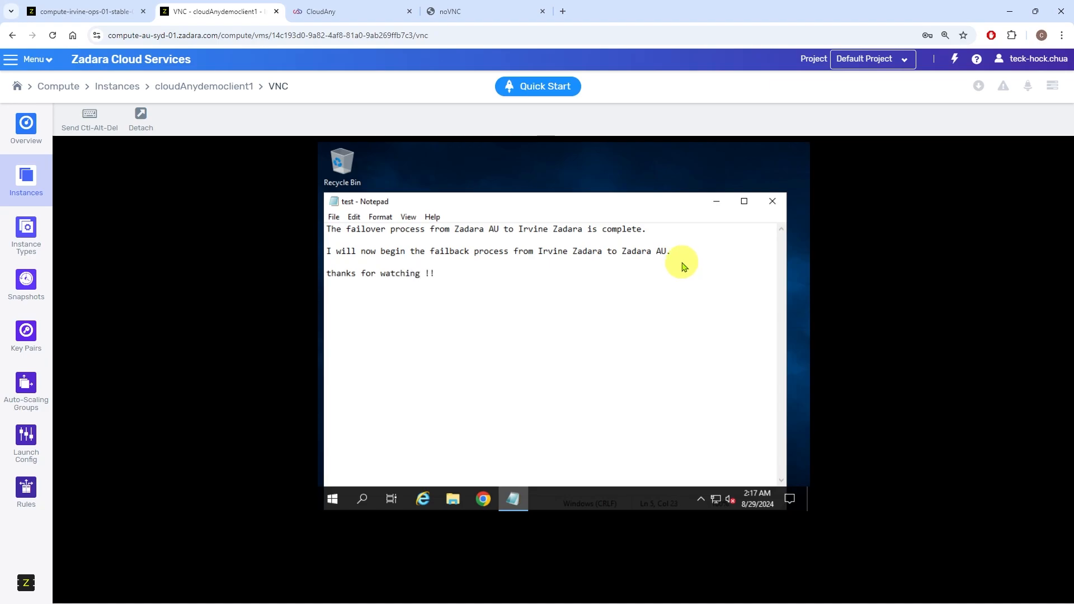